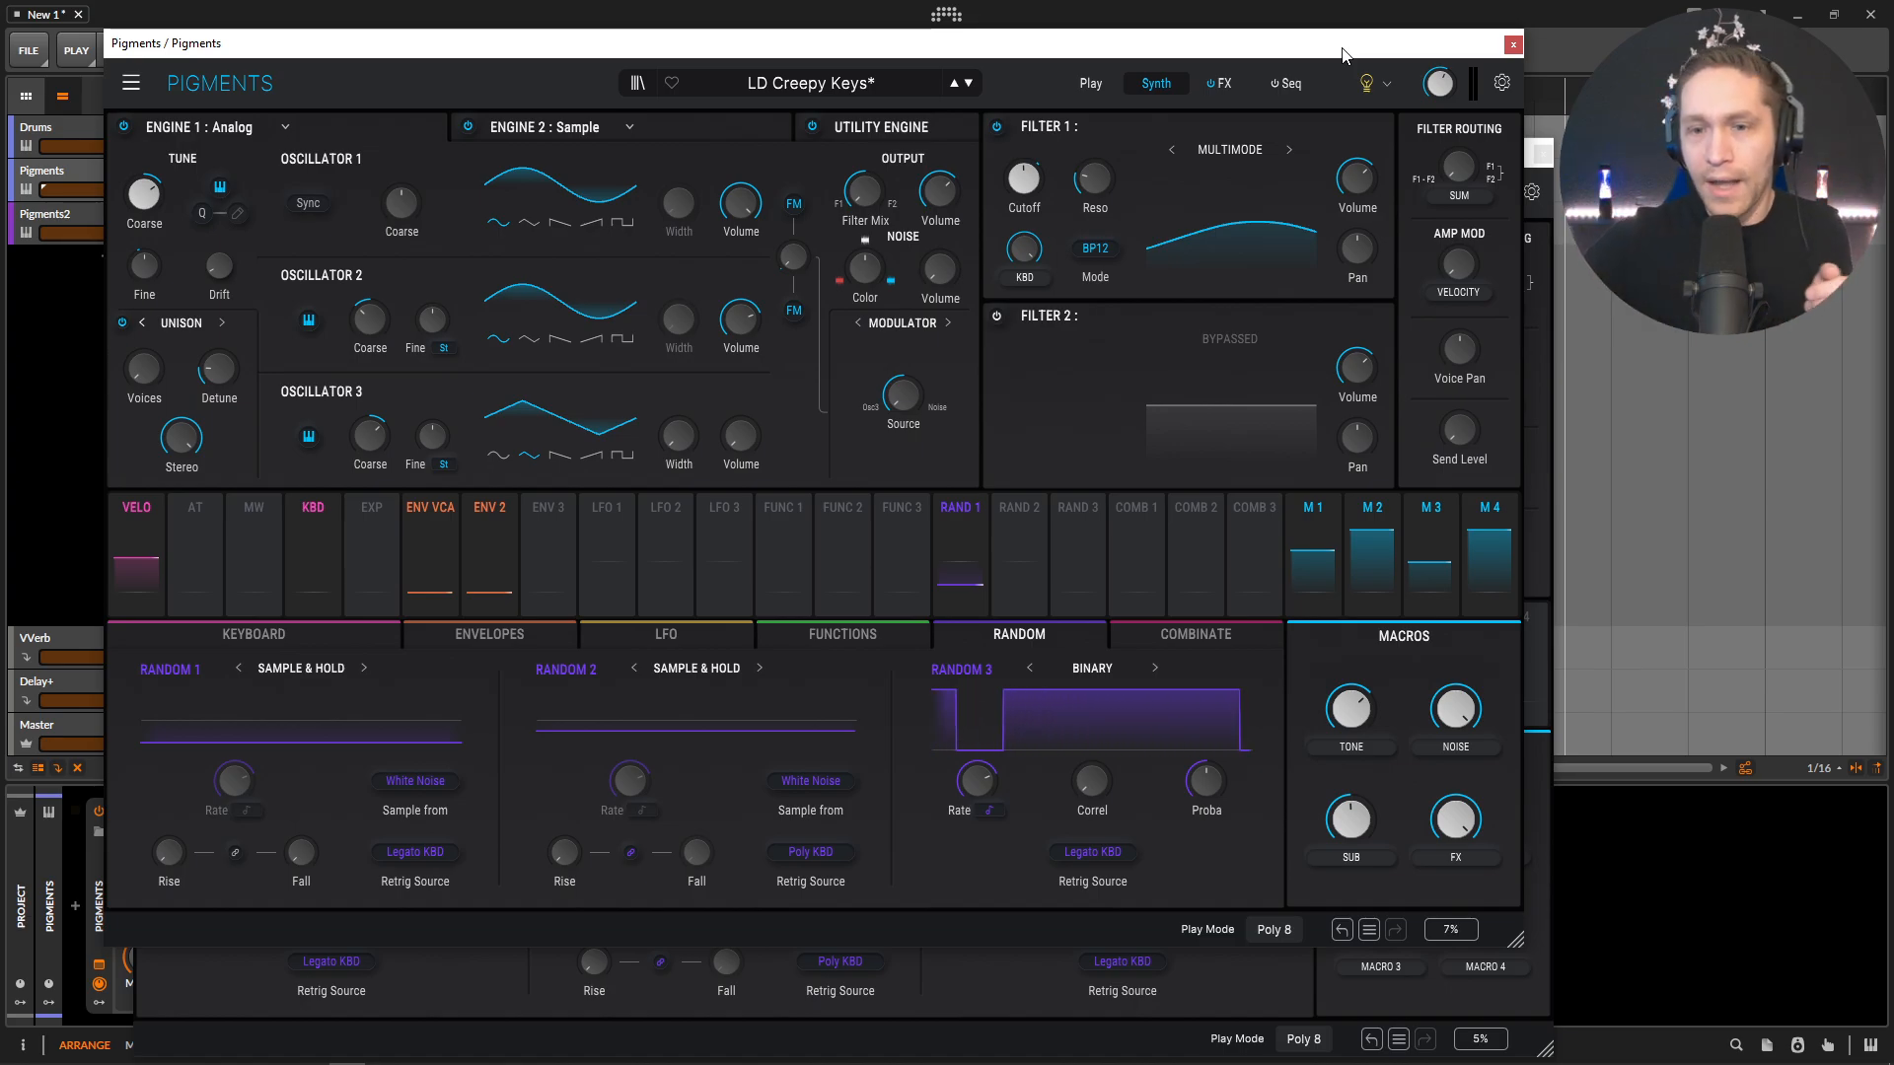
Step: Start the Pigments2 instance from the Default preset, move its window aside, and set Engine 1 to Analog
left_click(1006, 985)
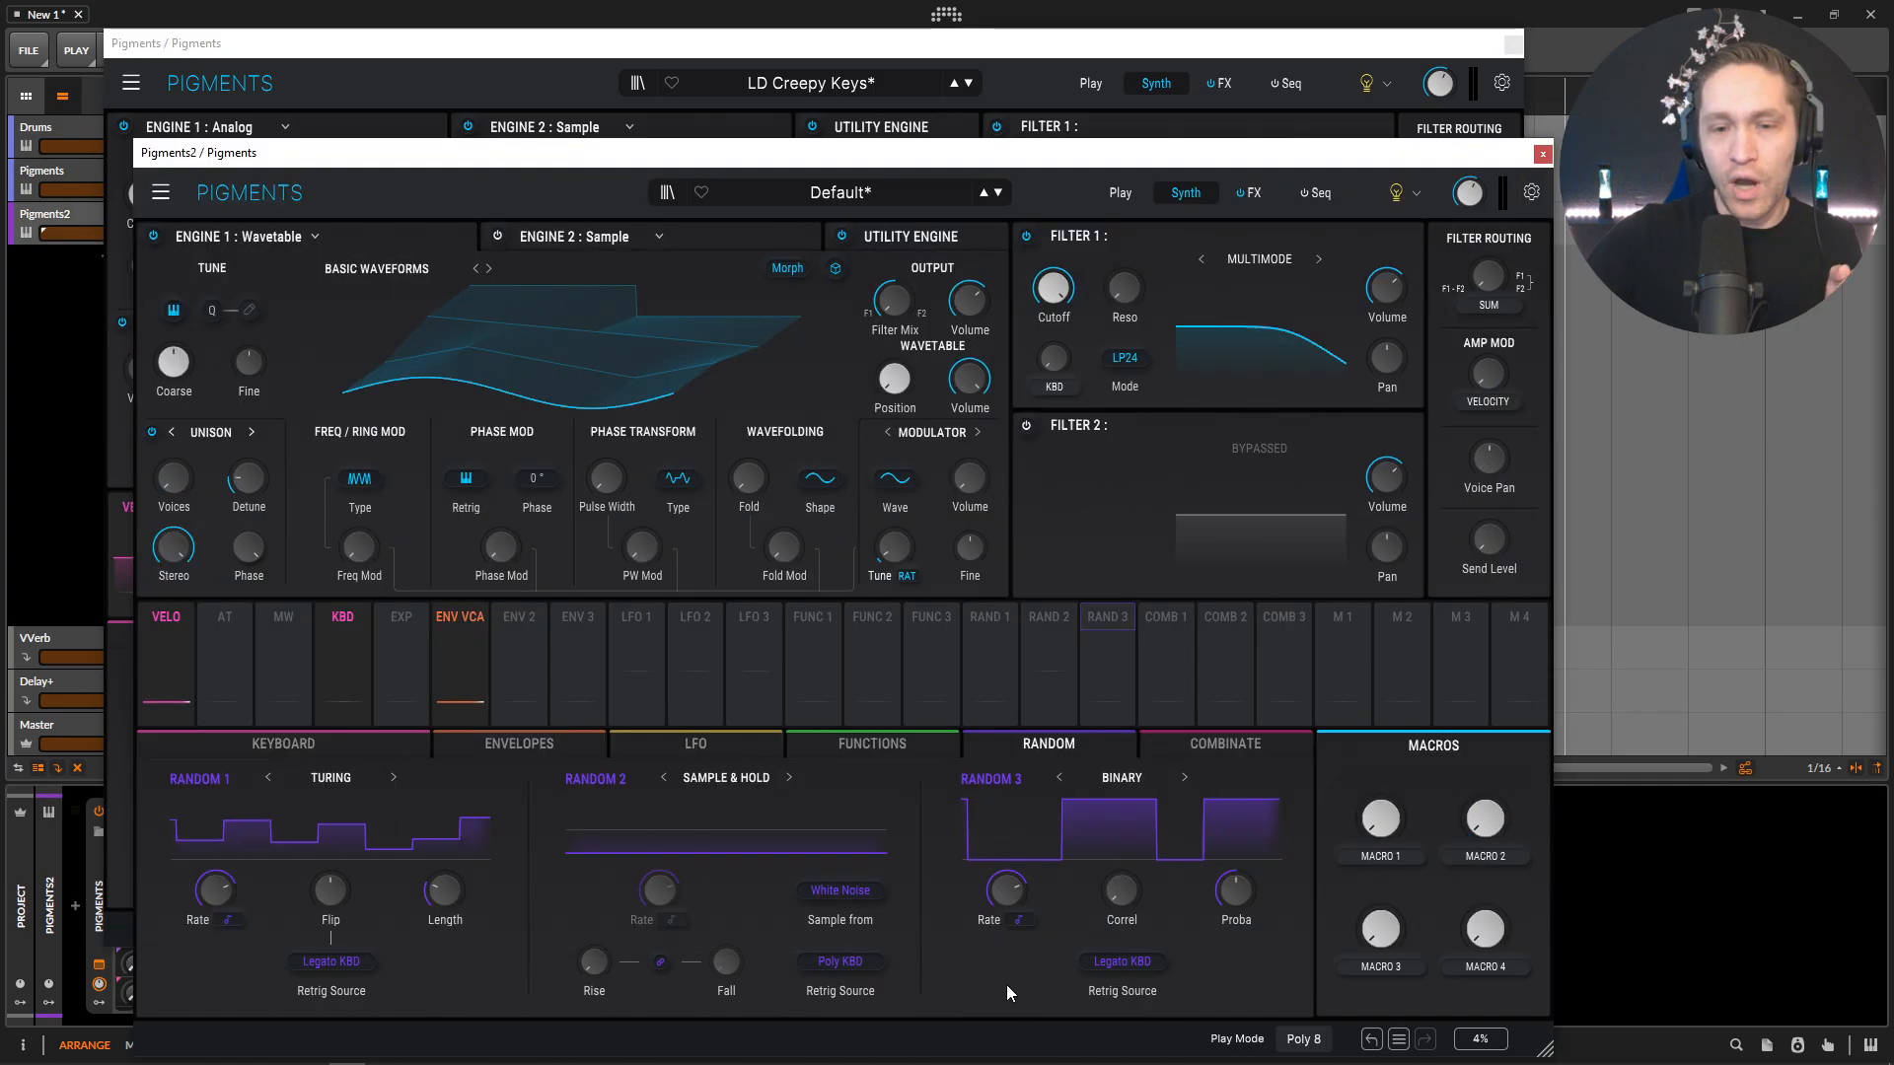
left_click(161, 192)
left_click(192, 209)
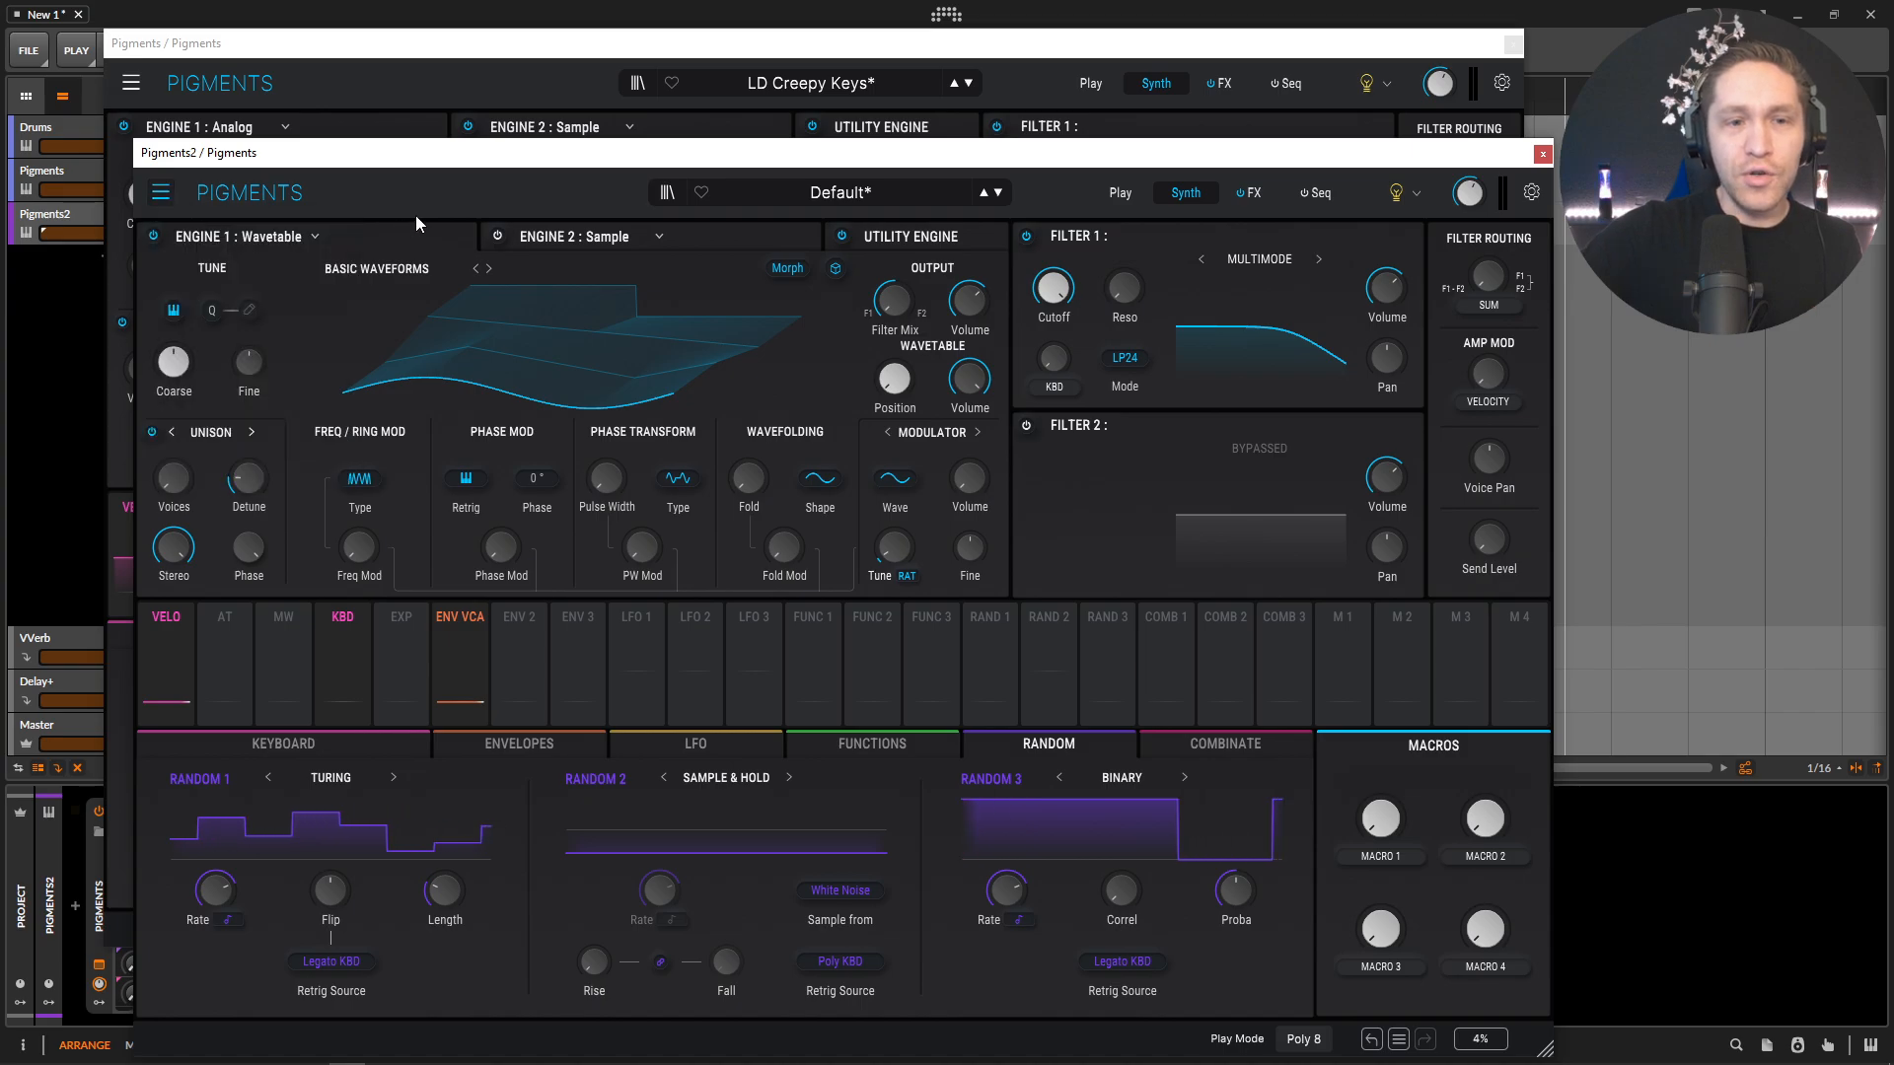
left_click_drag(408, 167, 349, 176)
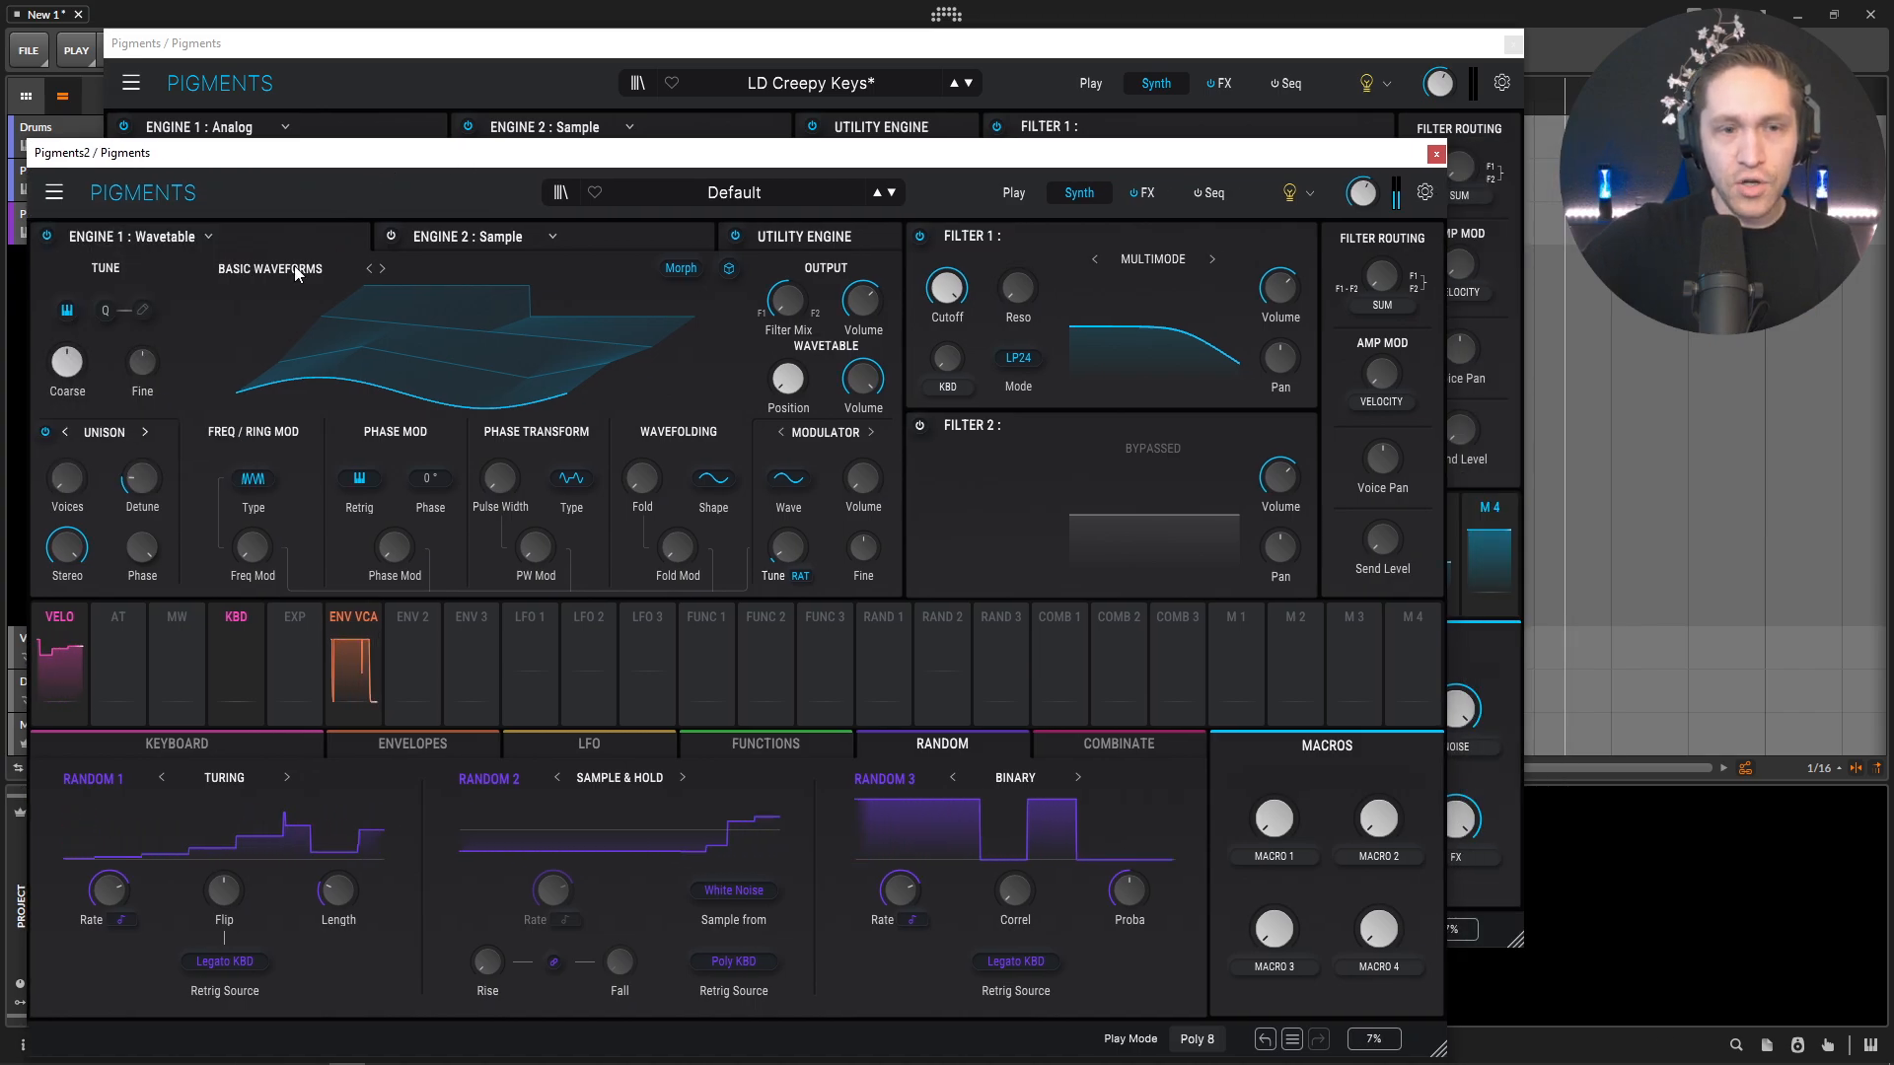
left_click(179, 240)
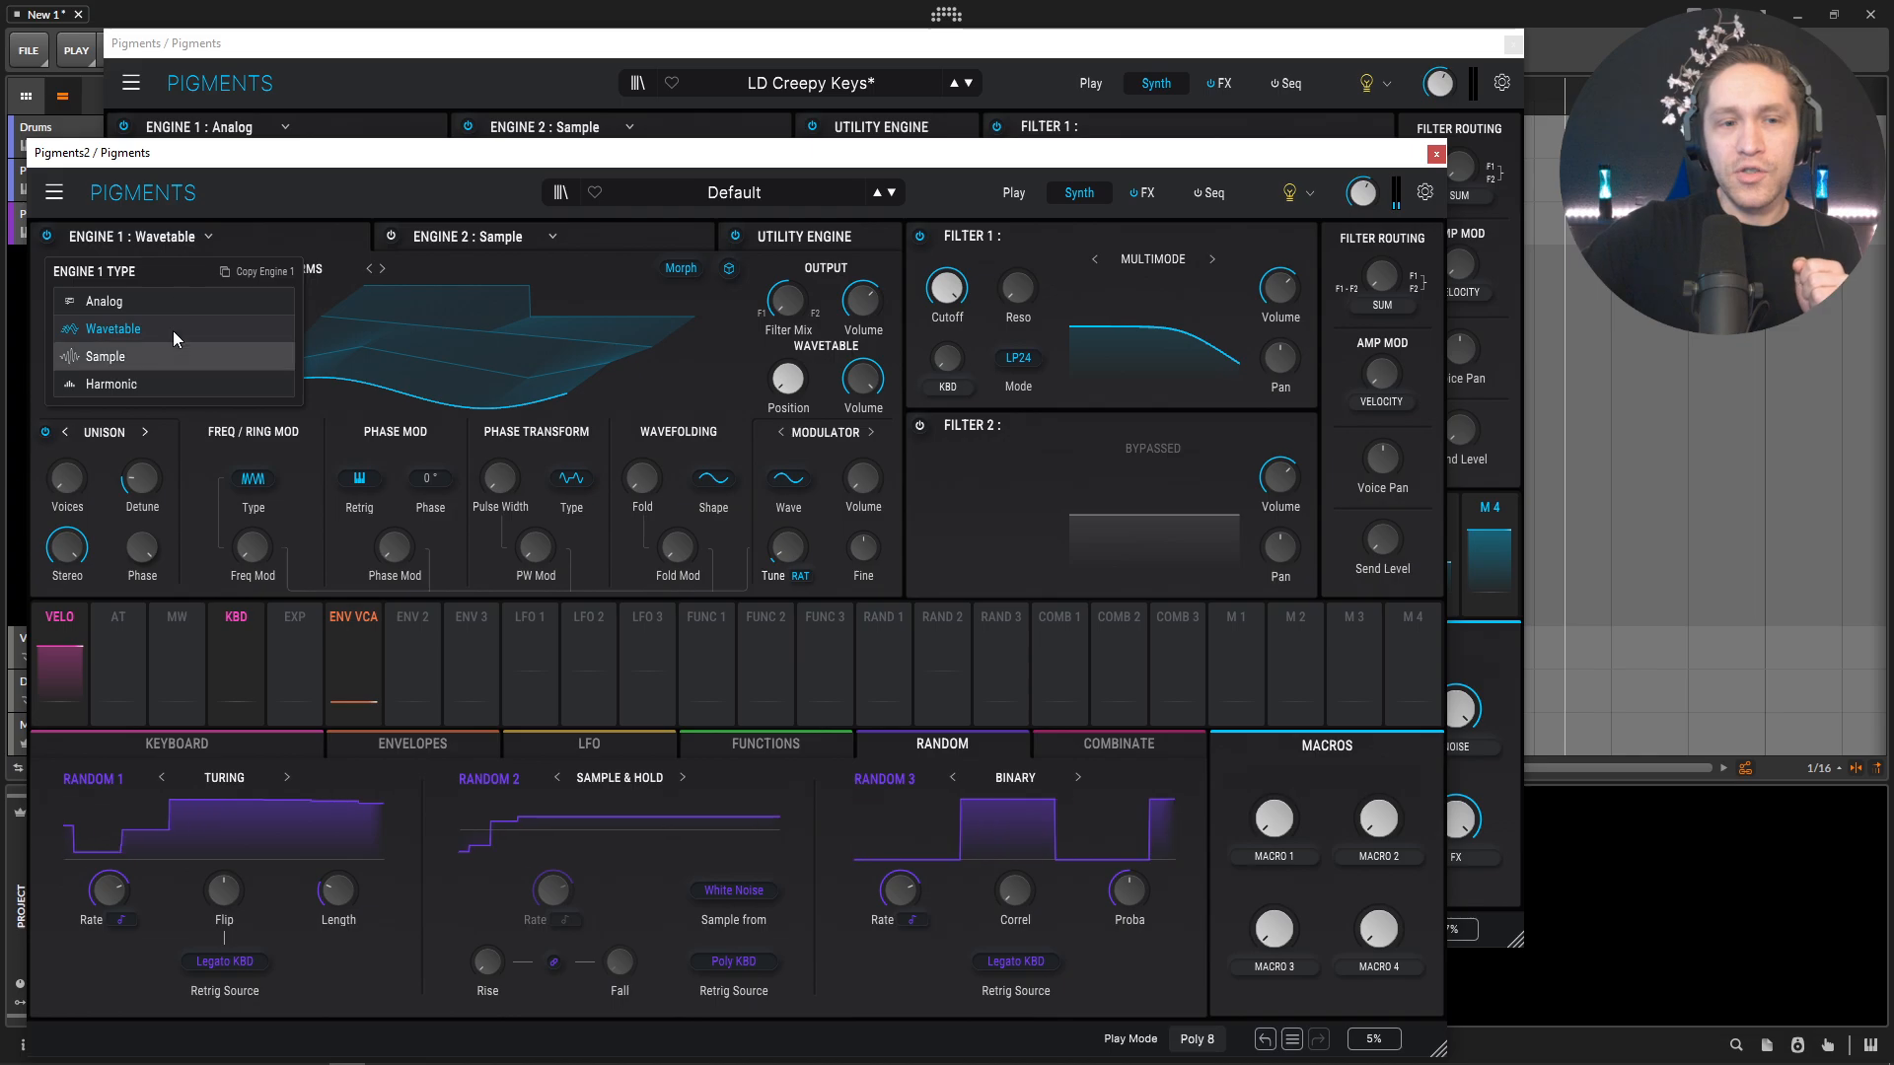
left_click(133, 300)
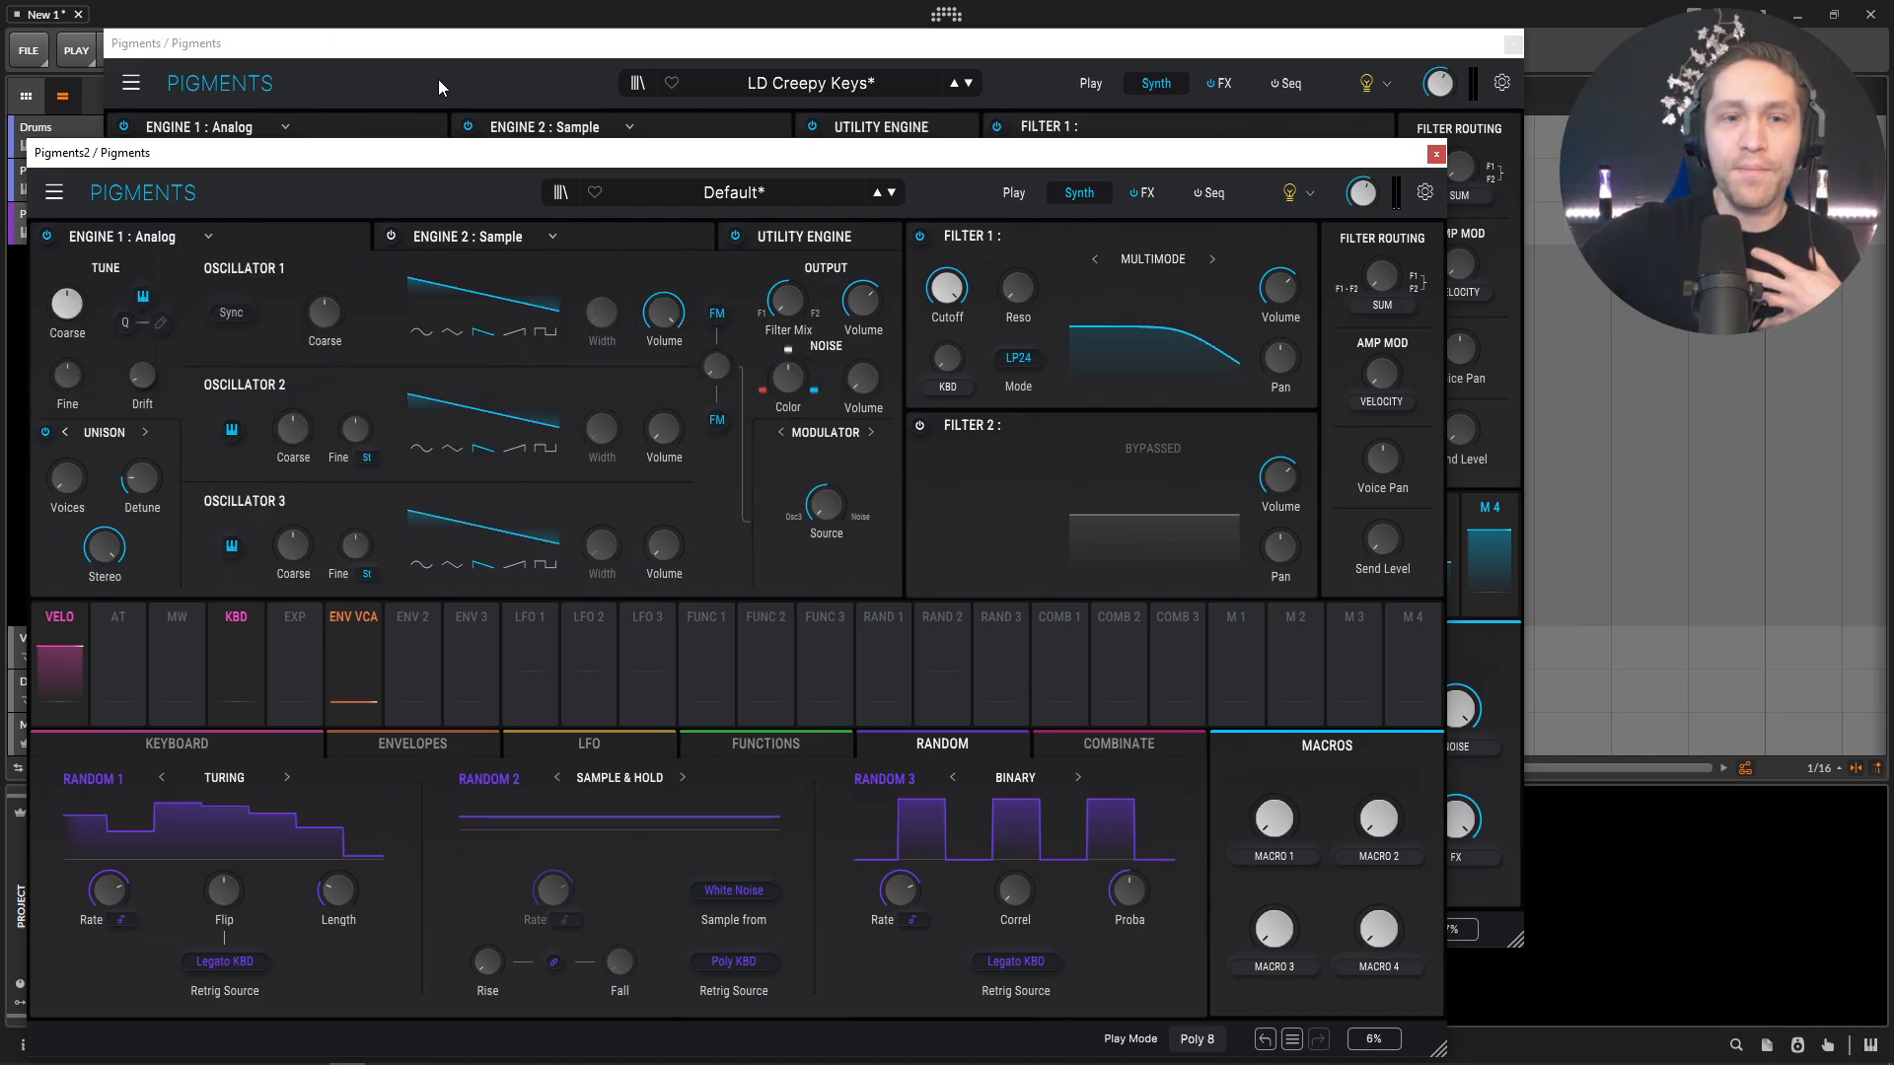
Step: Check the LD Creepy Keys engine settings and set Engine 1's coarse tuning in Pigments2 to 24 st
left_click(521, 65)
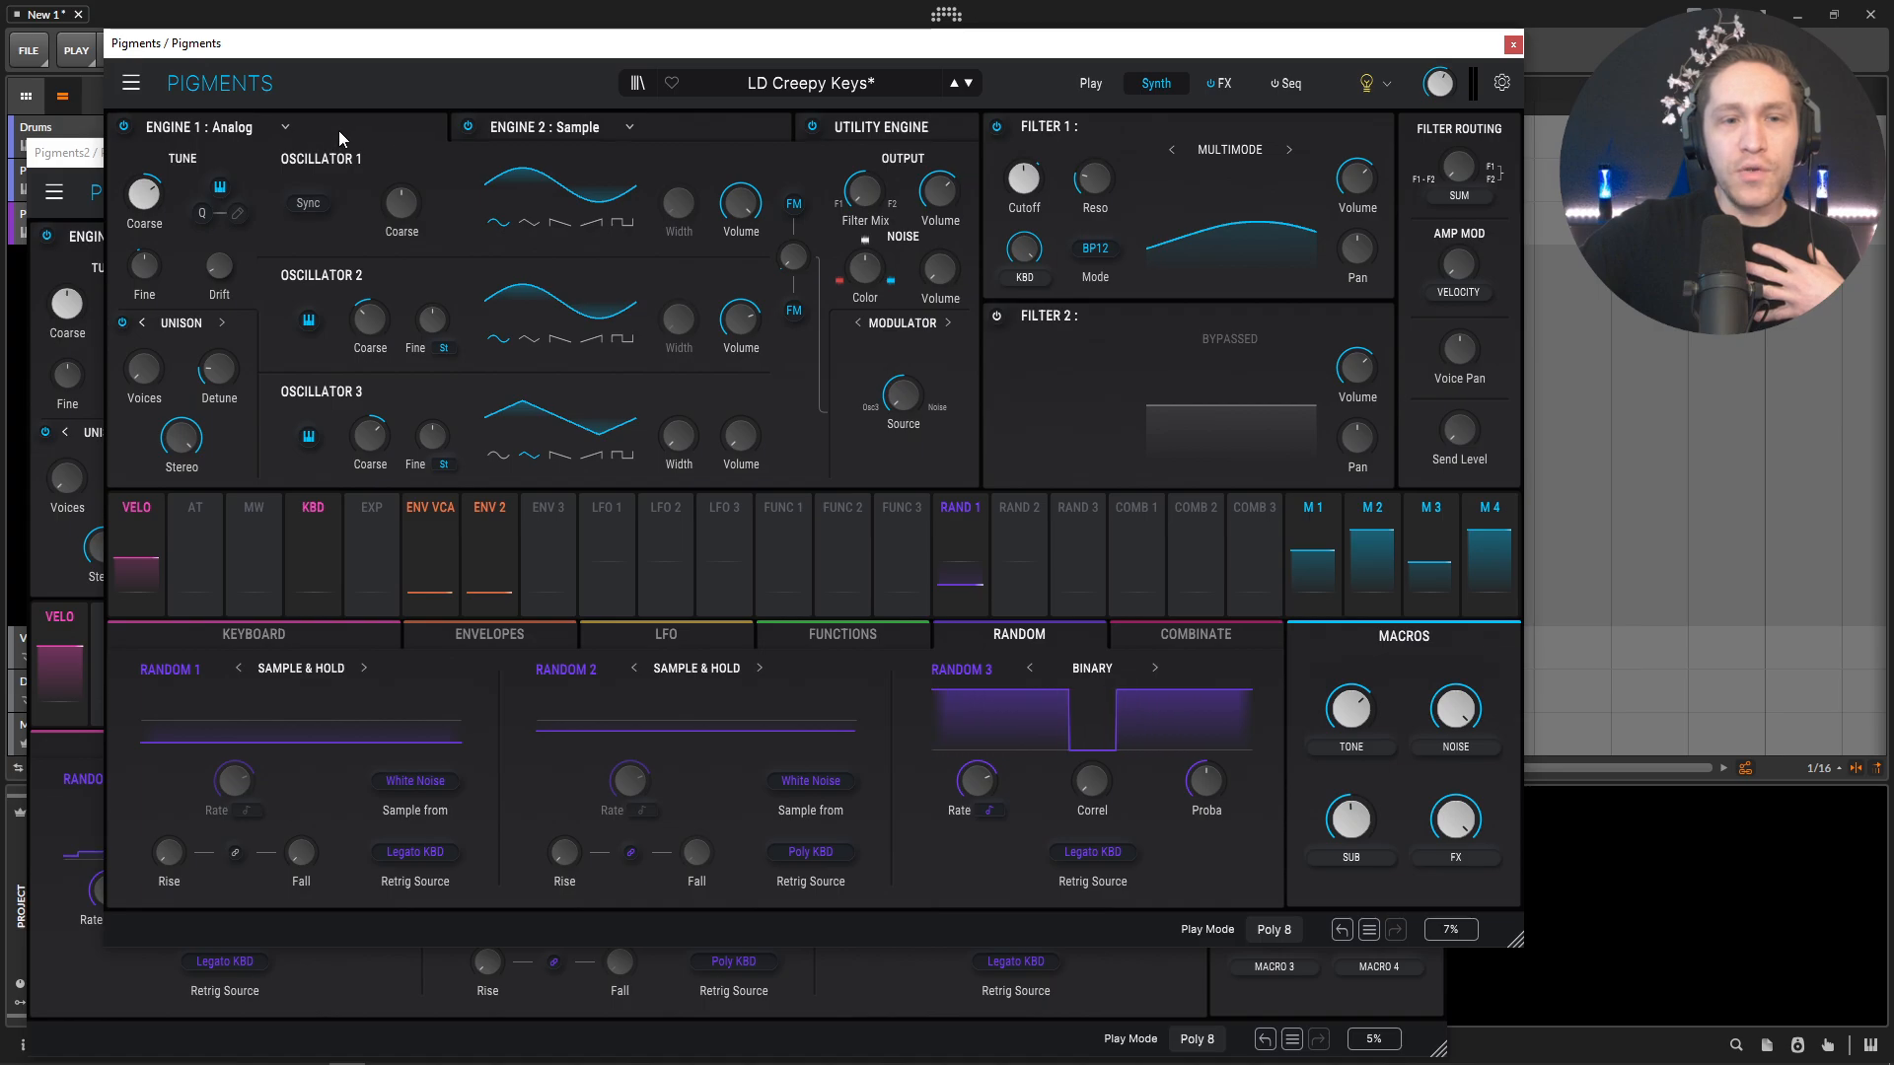
left_click(925, 128)
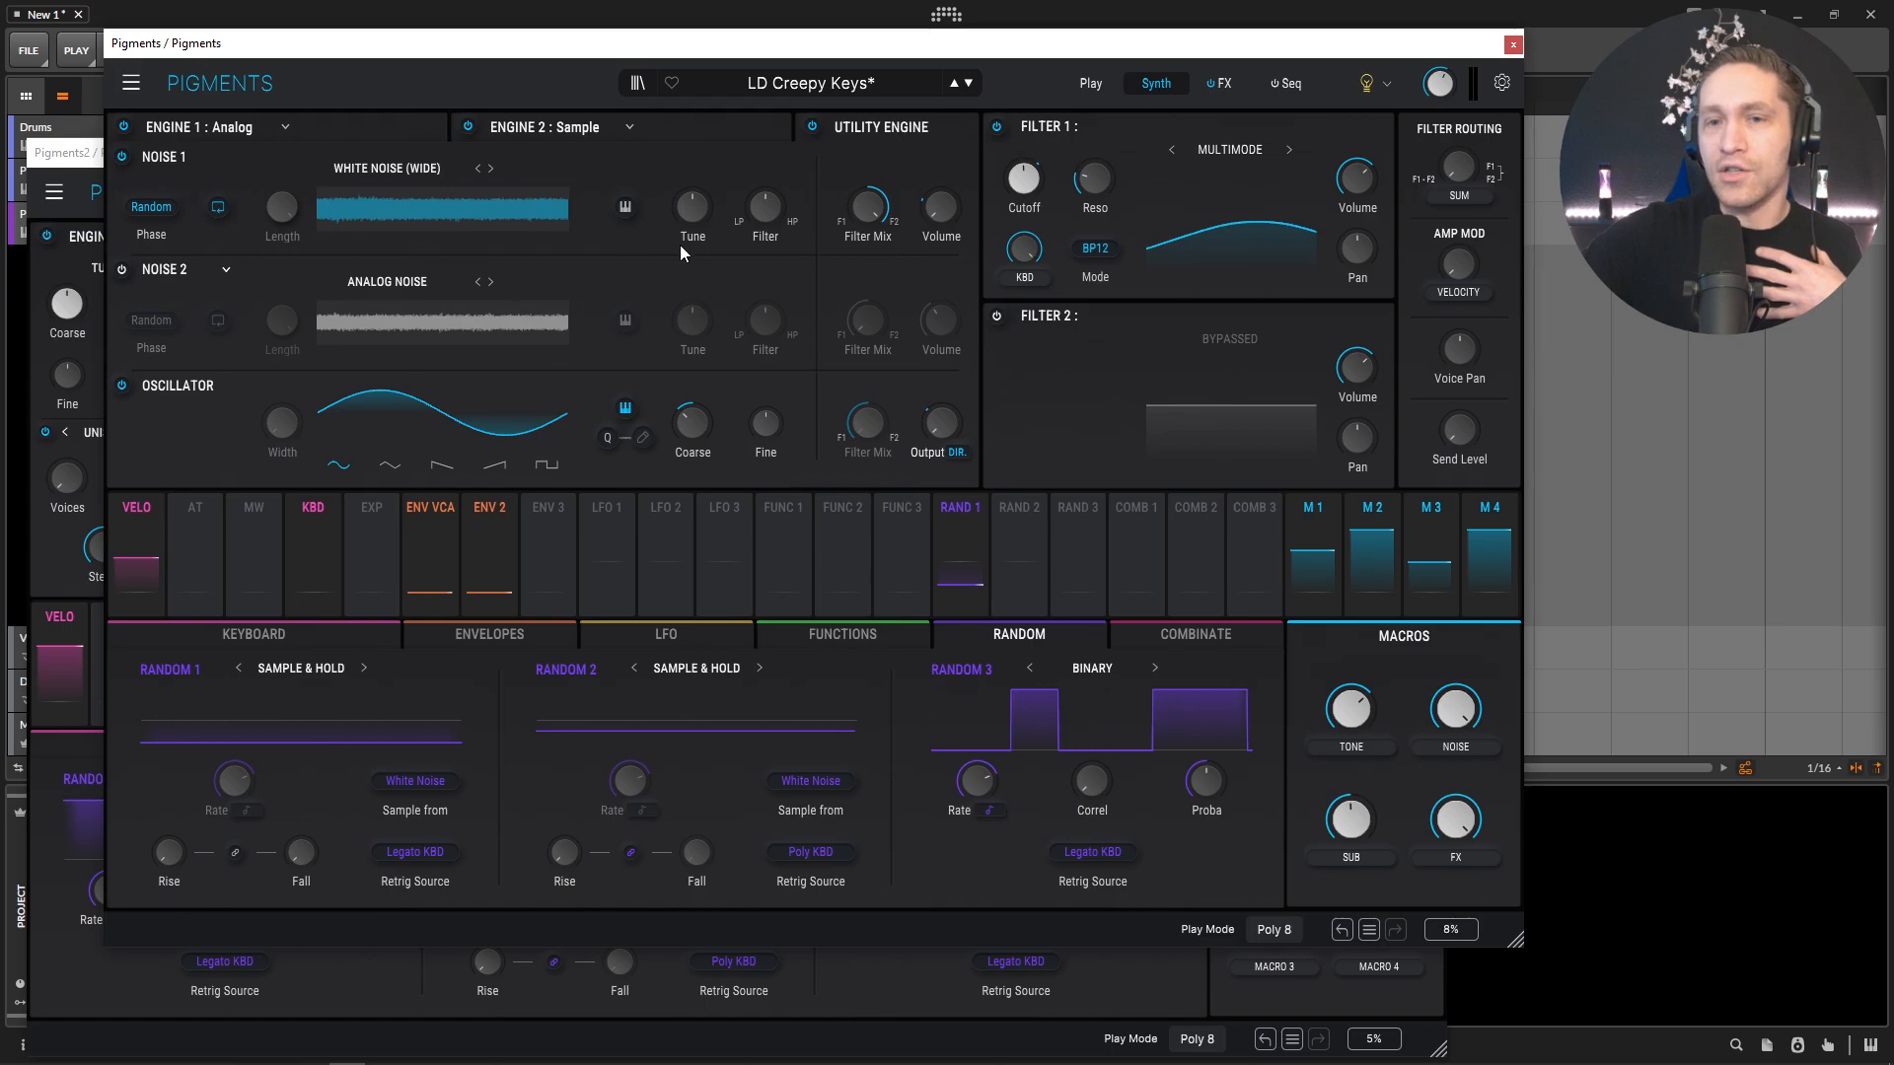
left_click(404, 129)
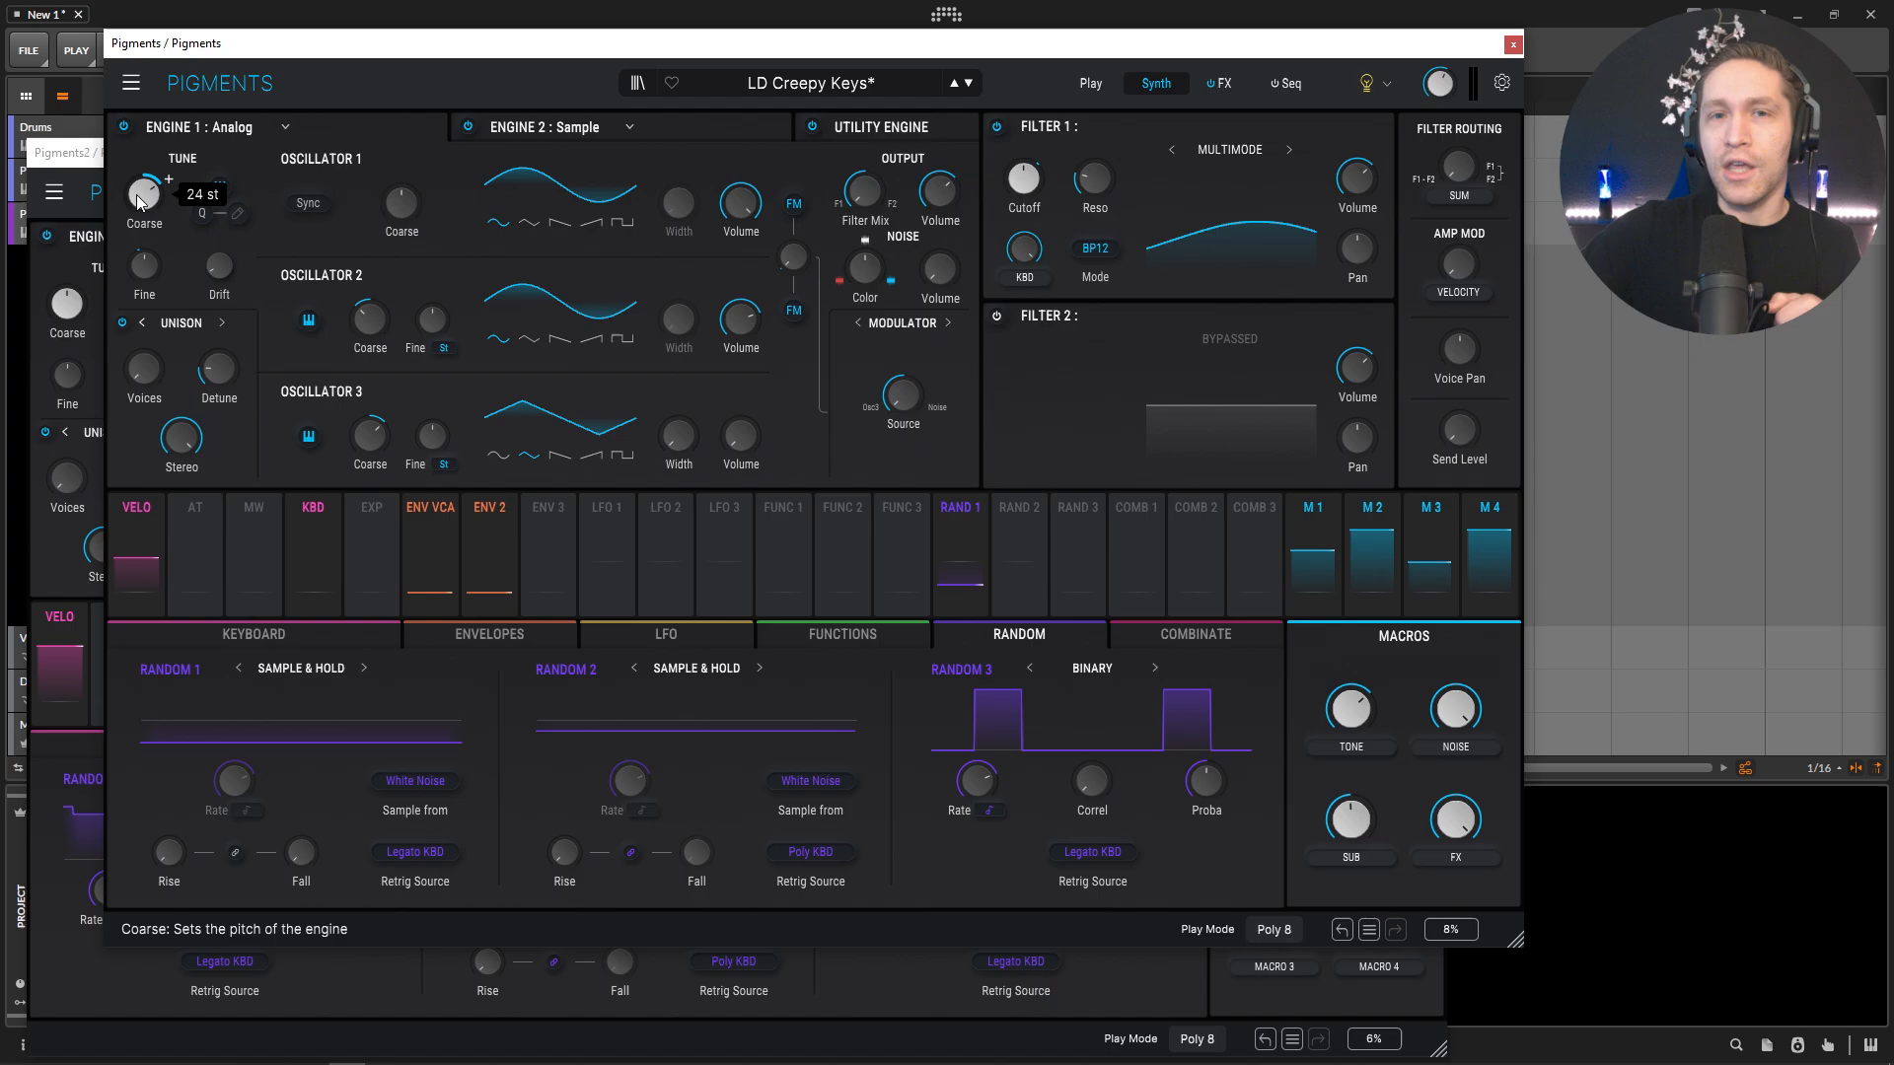
left_click(75, 321)
left_click_drag(69, 301, 69, 266)
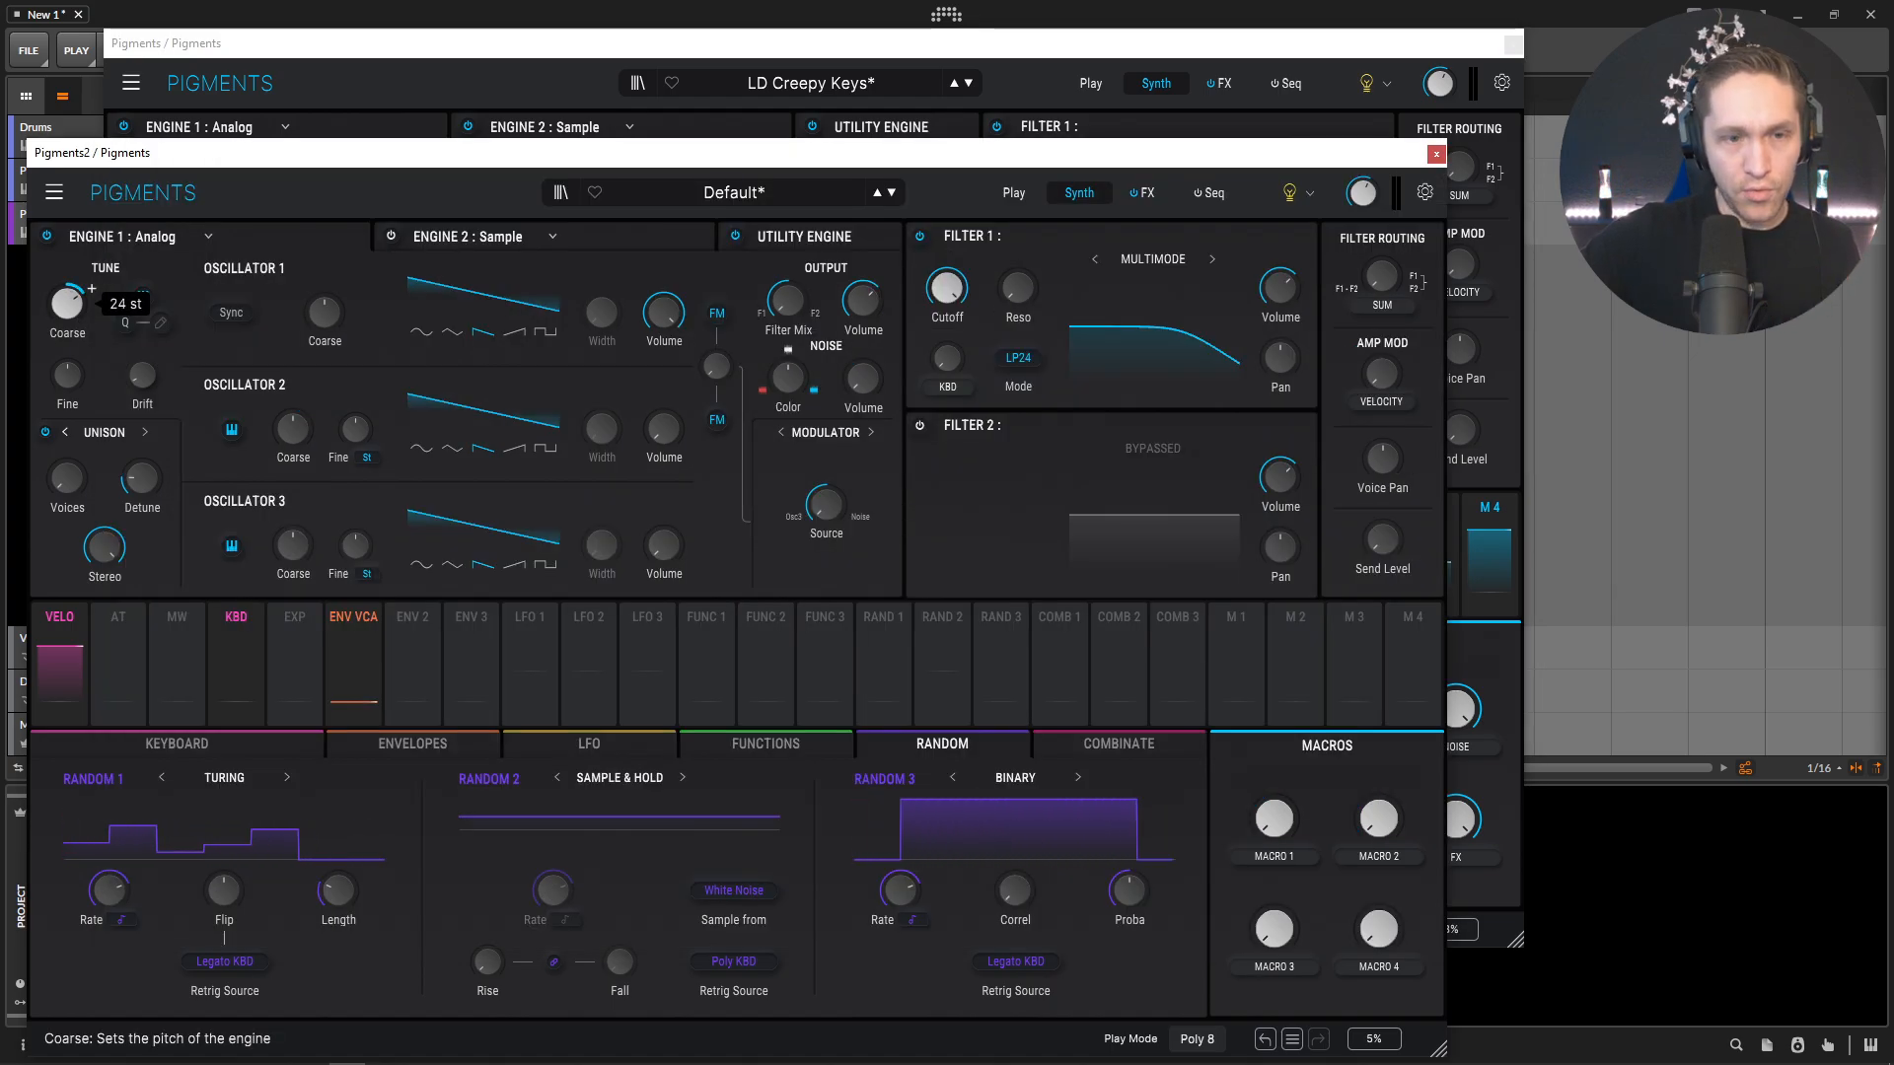
Step: Set oscillators 1 and 2 in Pigments2 to sine waves, matching the LD Creepy Keys patch
left_click(607, 79)
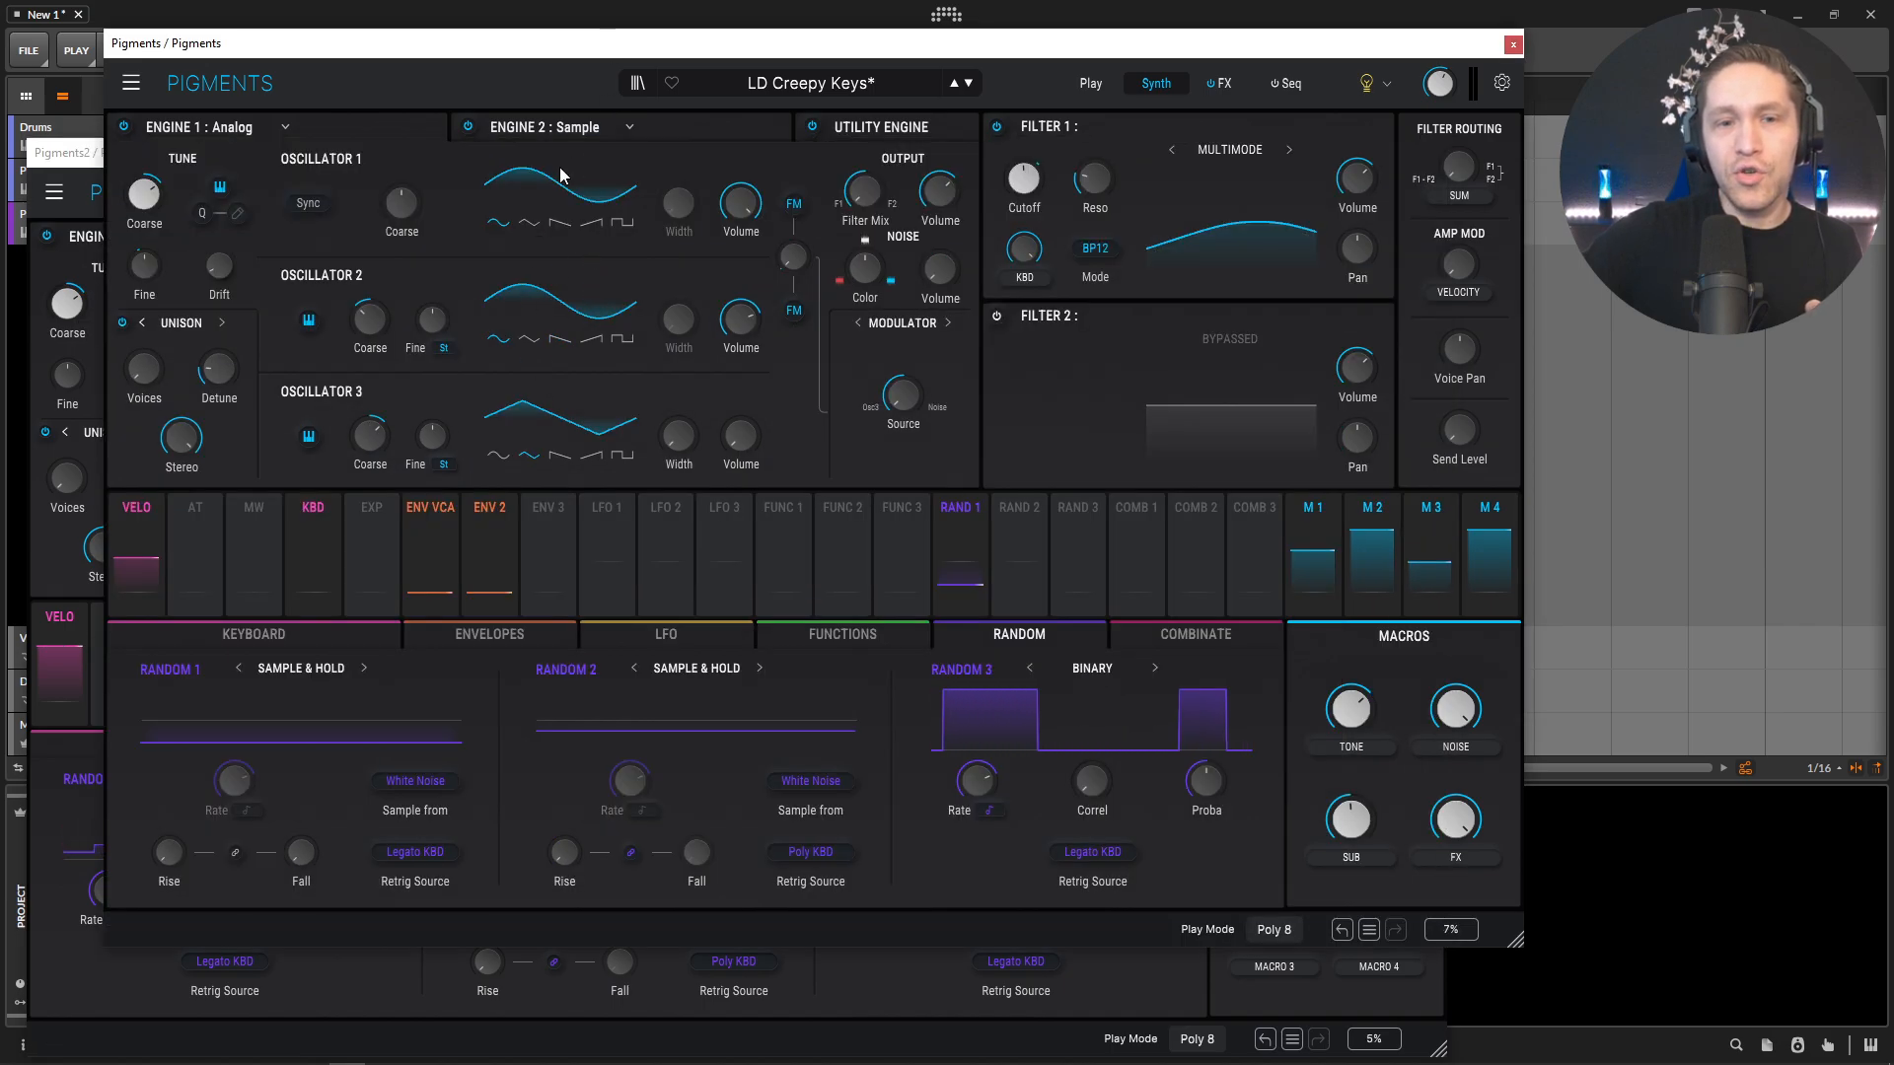
left_click(99, 192)
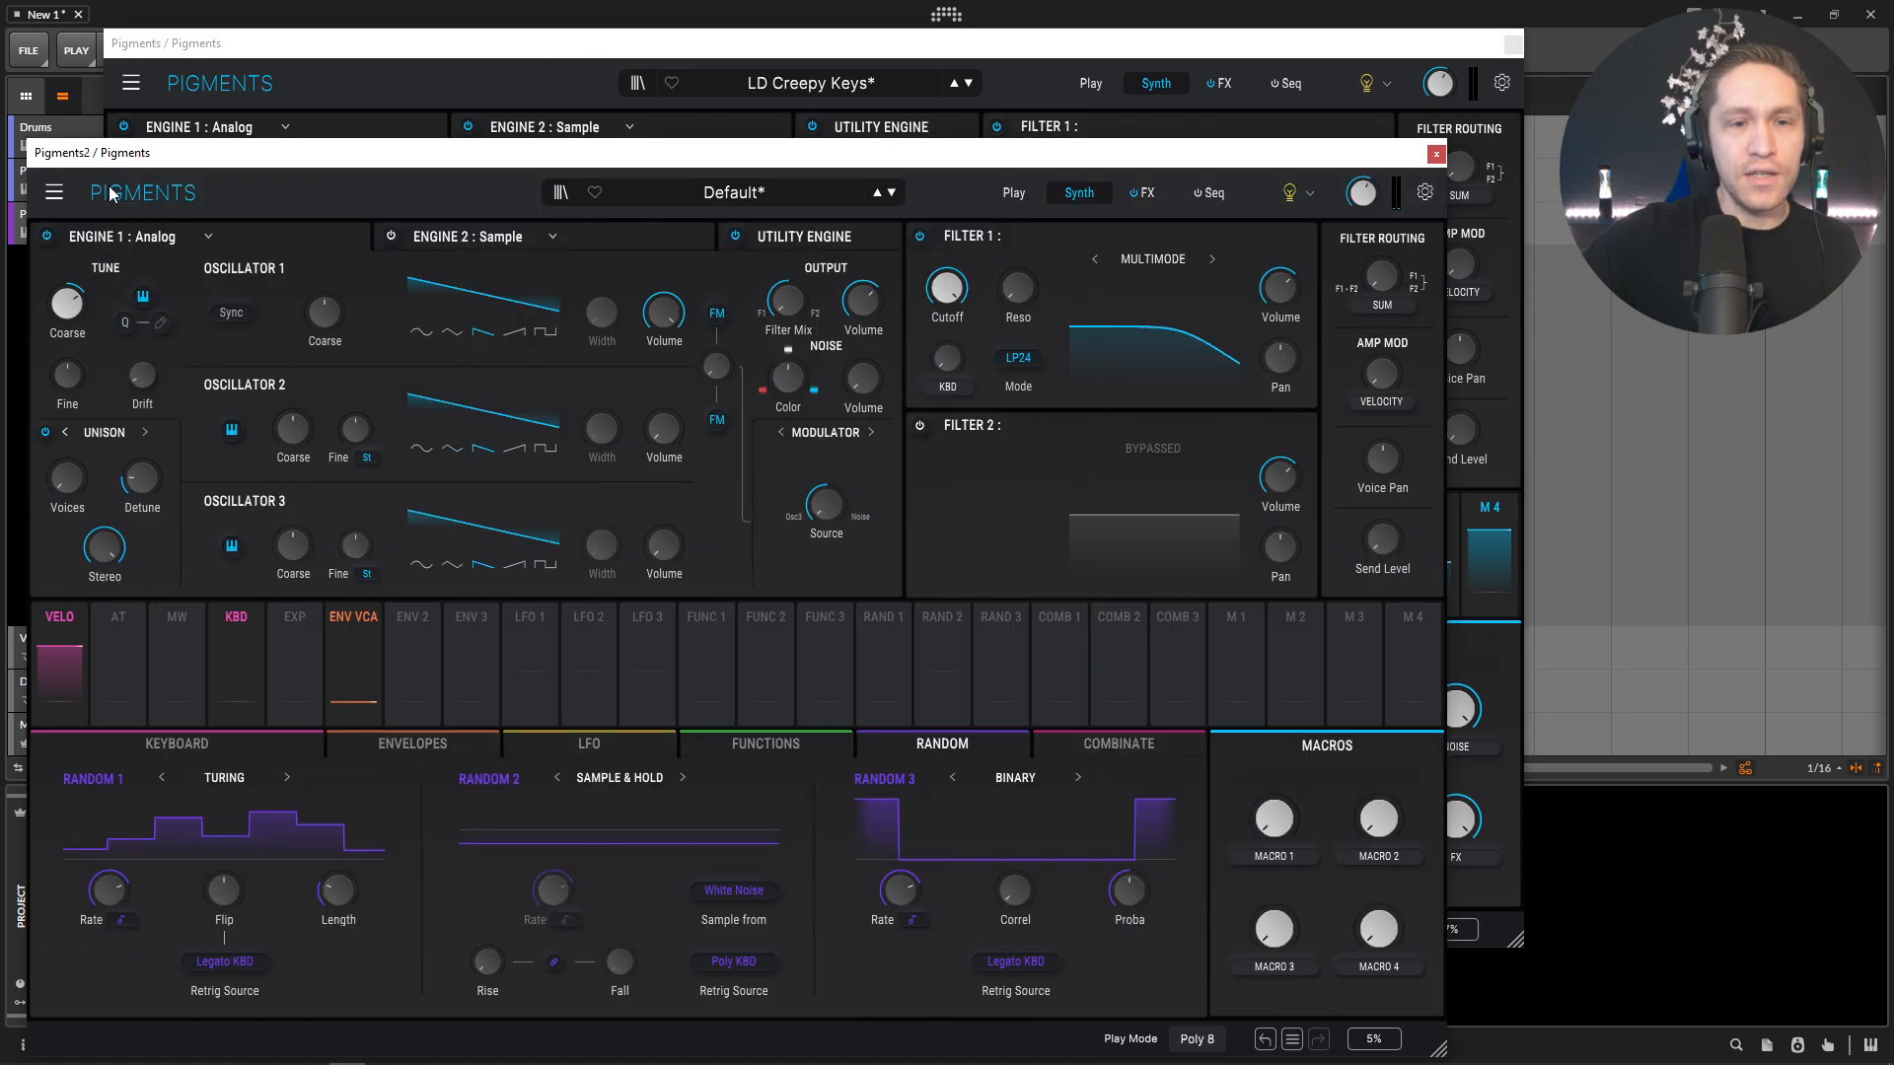
left_click(421, 331)
left_click(421, 447)
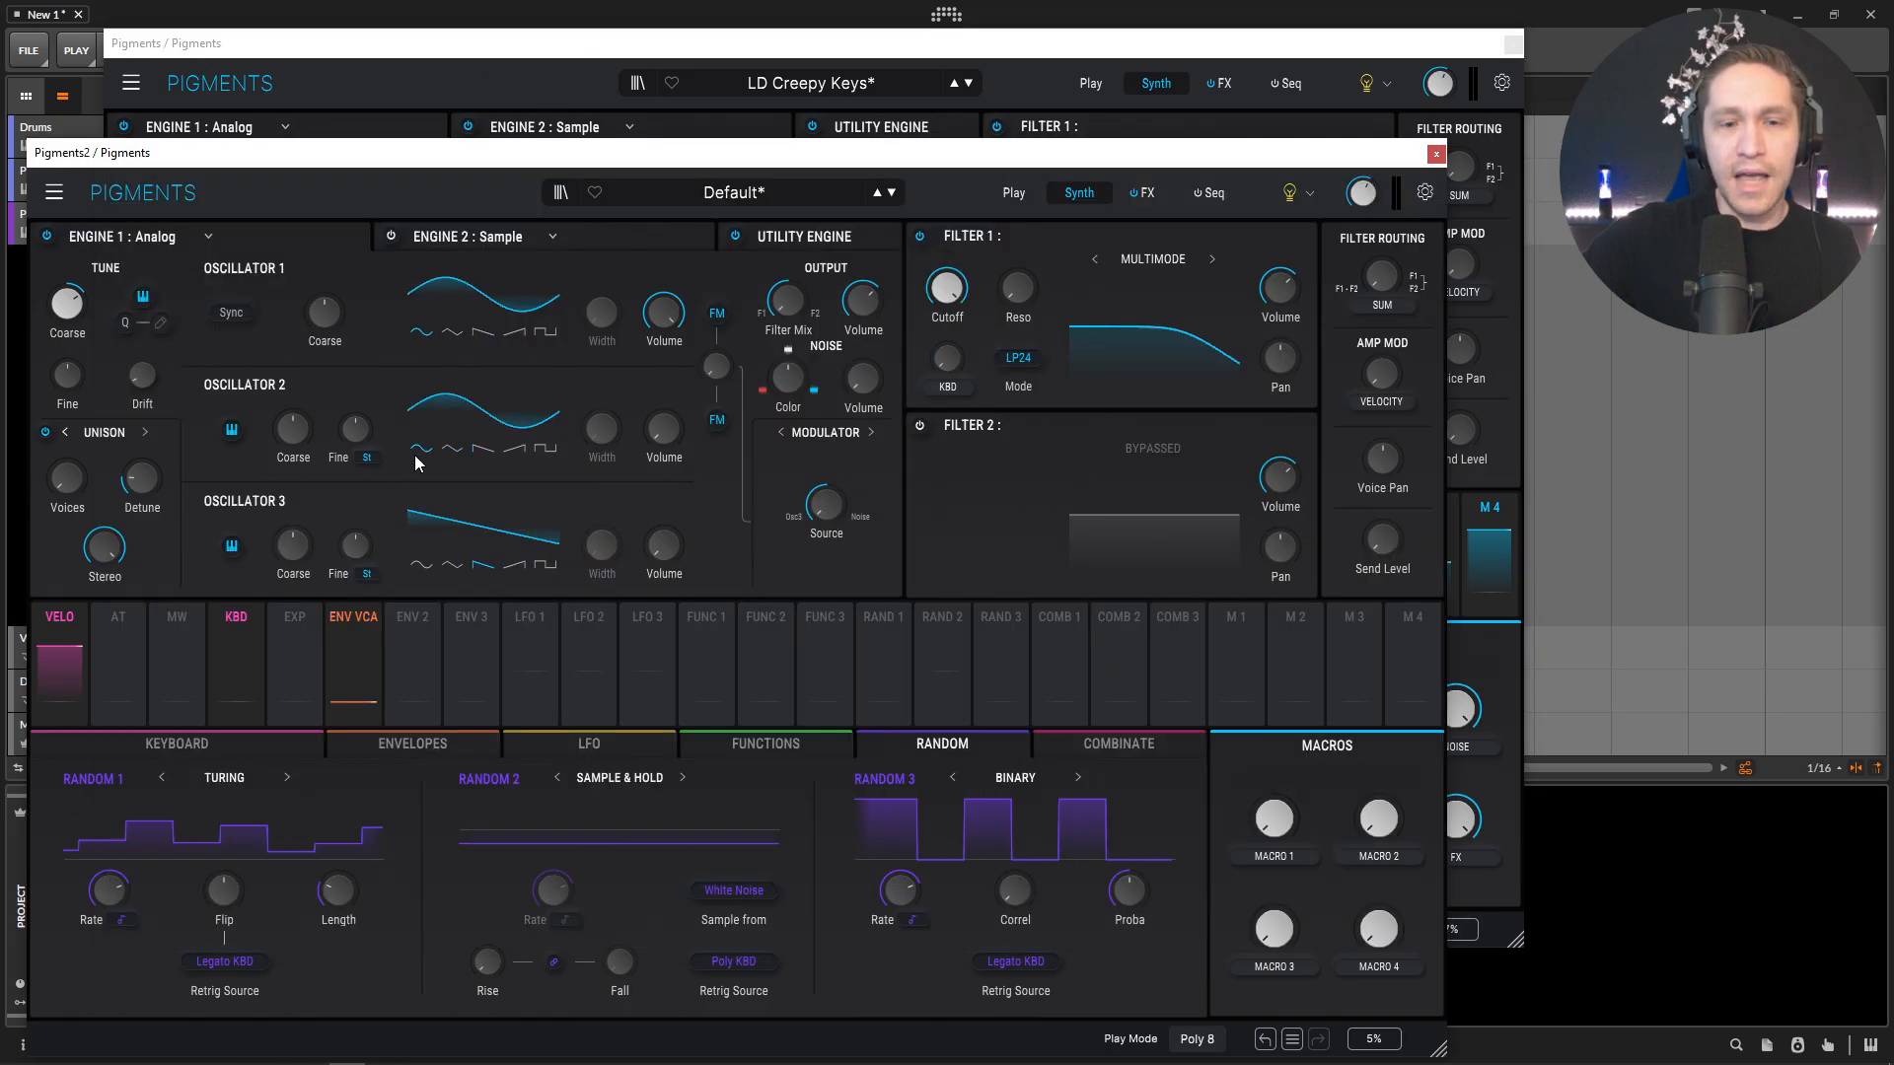
Step: Raise oscillator 2's volume in Pigments2 to about -8.89 dB, following the LD Creepy Keys patch
left_click(715, 45)
mouse_move(754, 208)
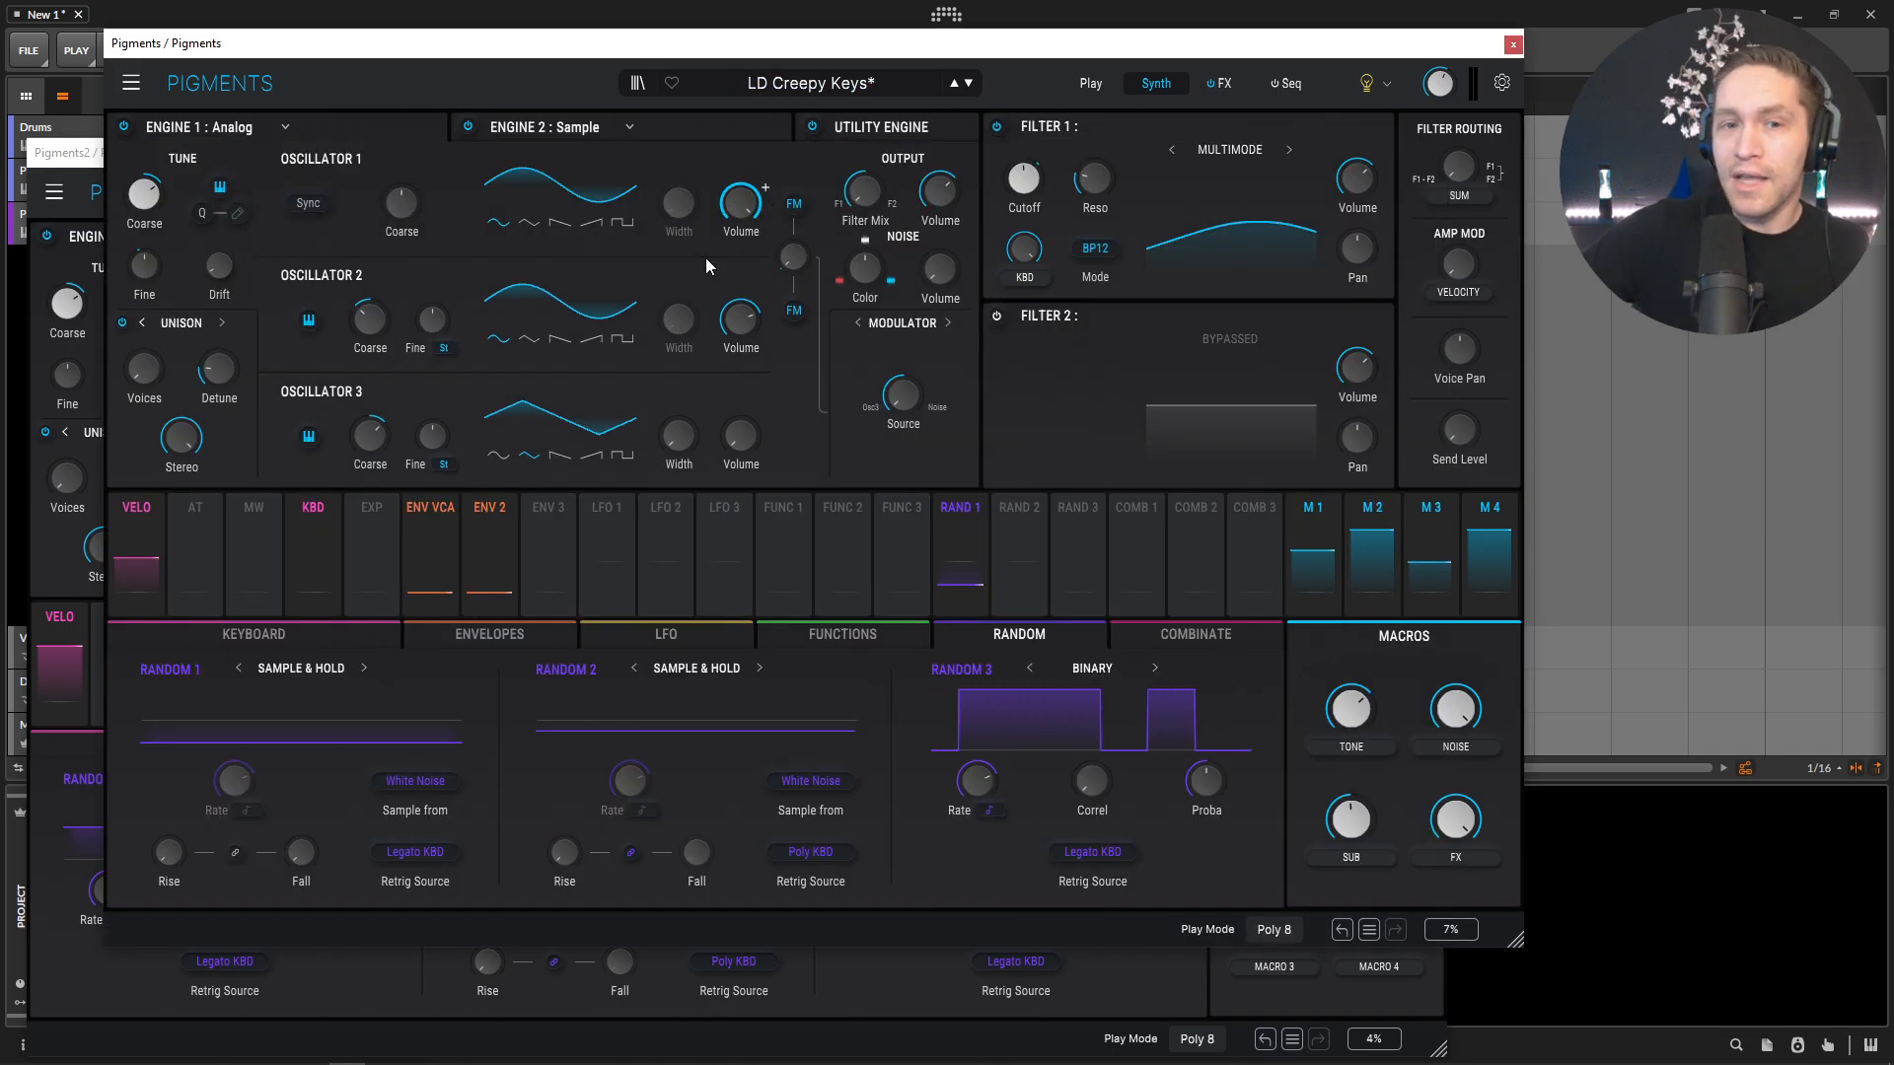
mouse_move(731, 332)
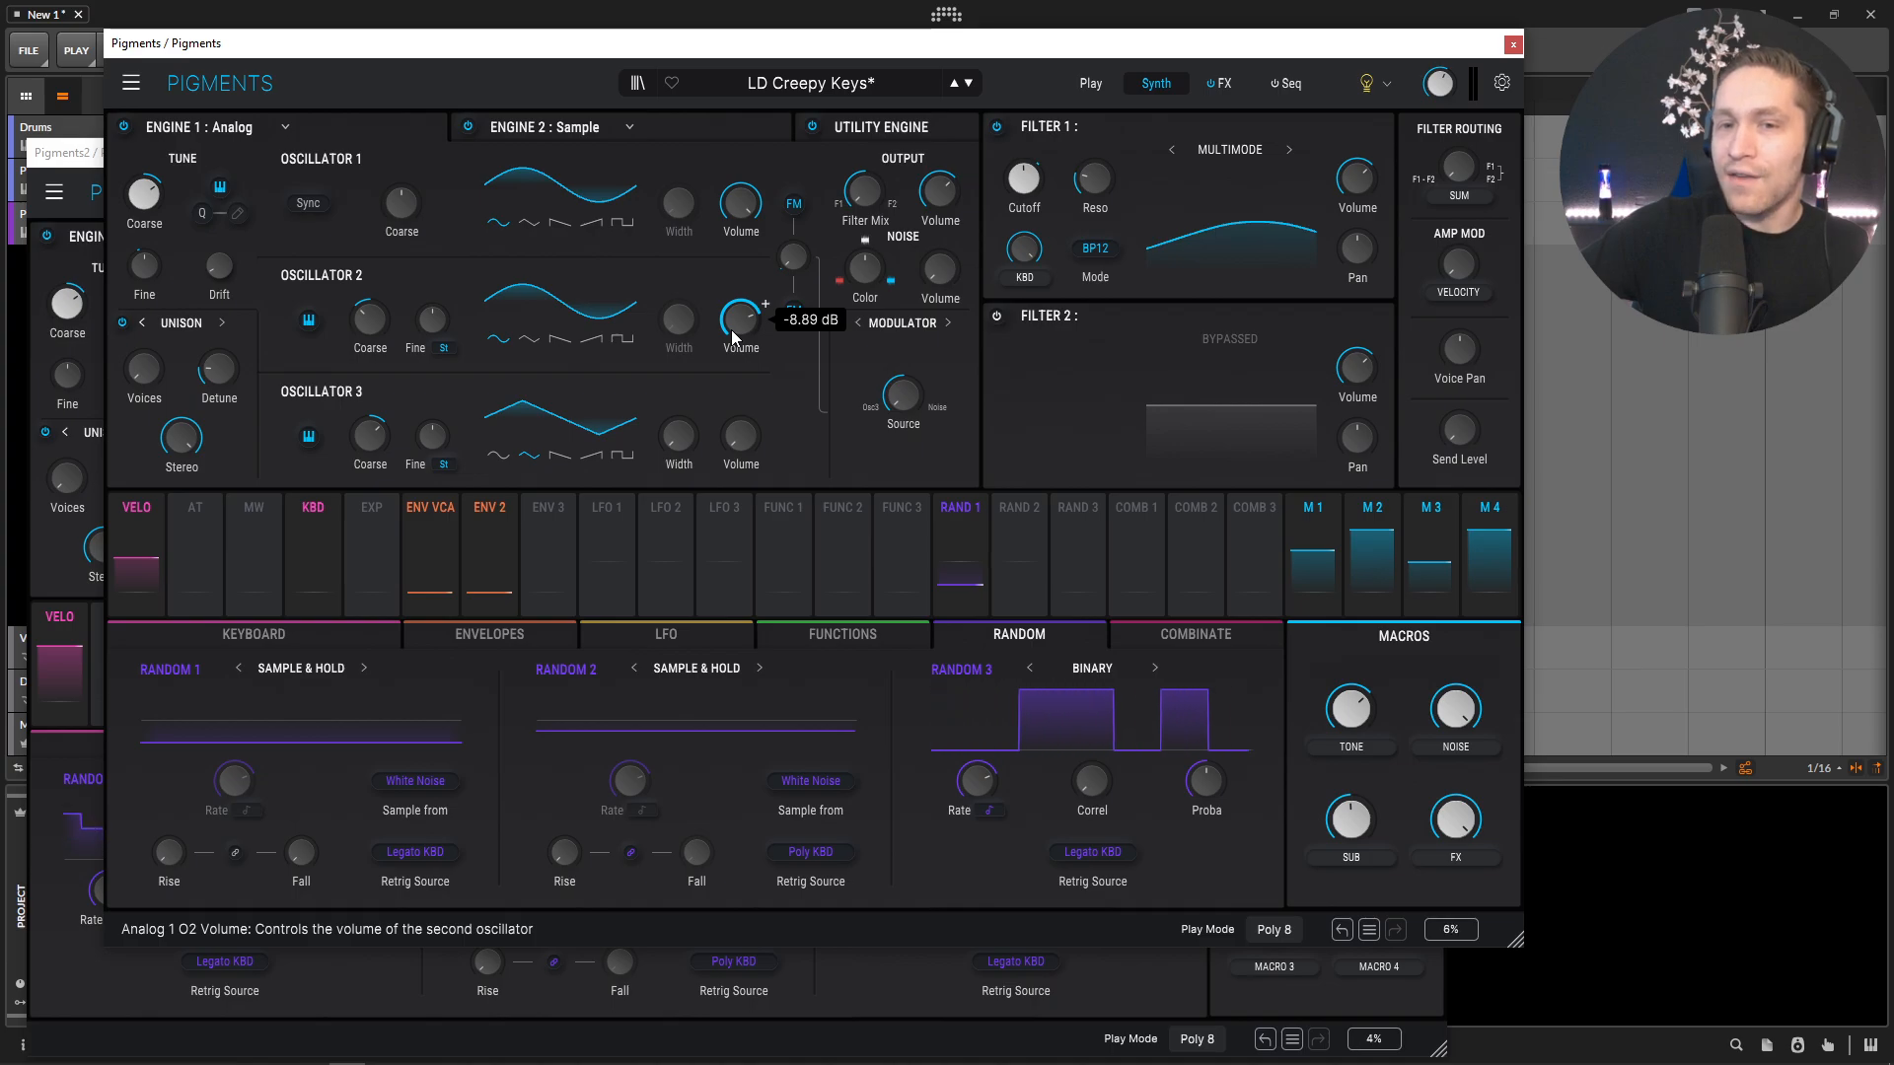
left_click(67, 154)
mouse_move(665, 436)
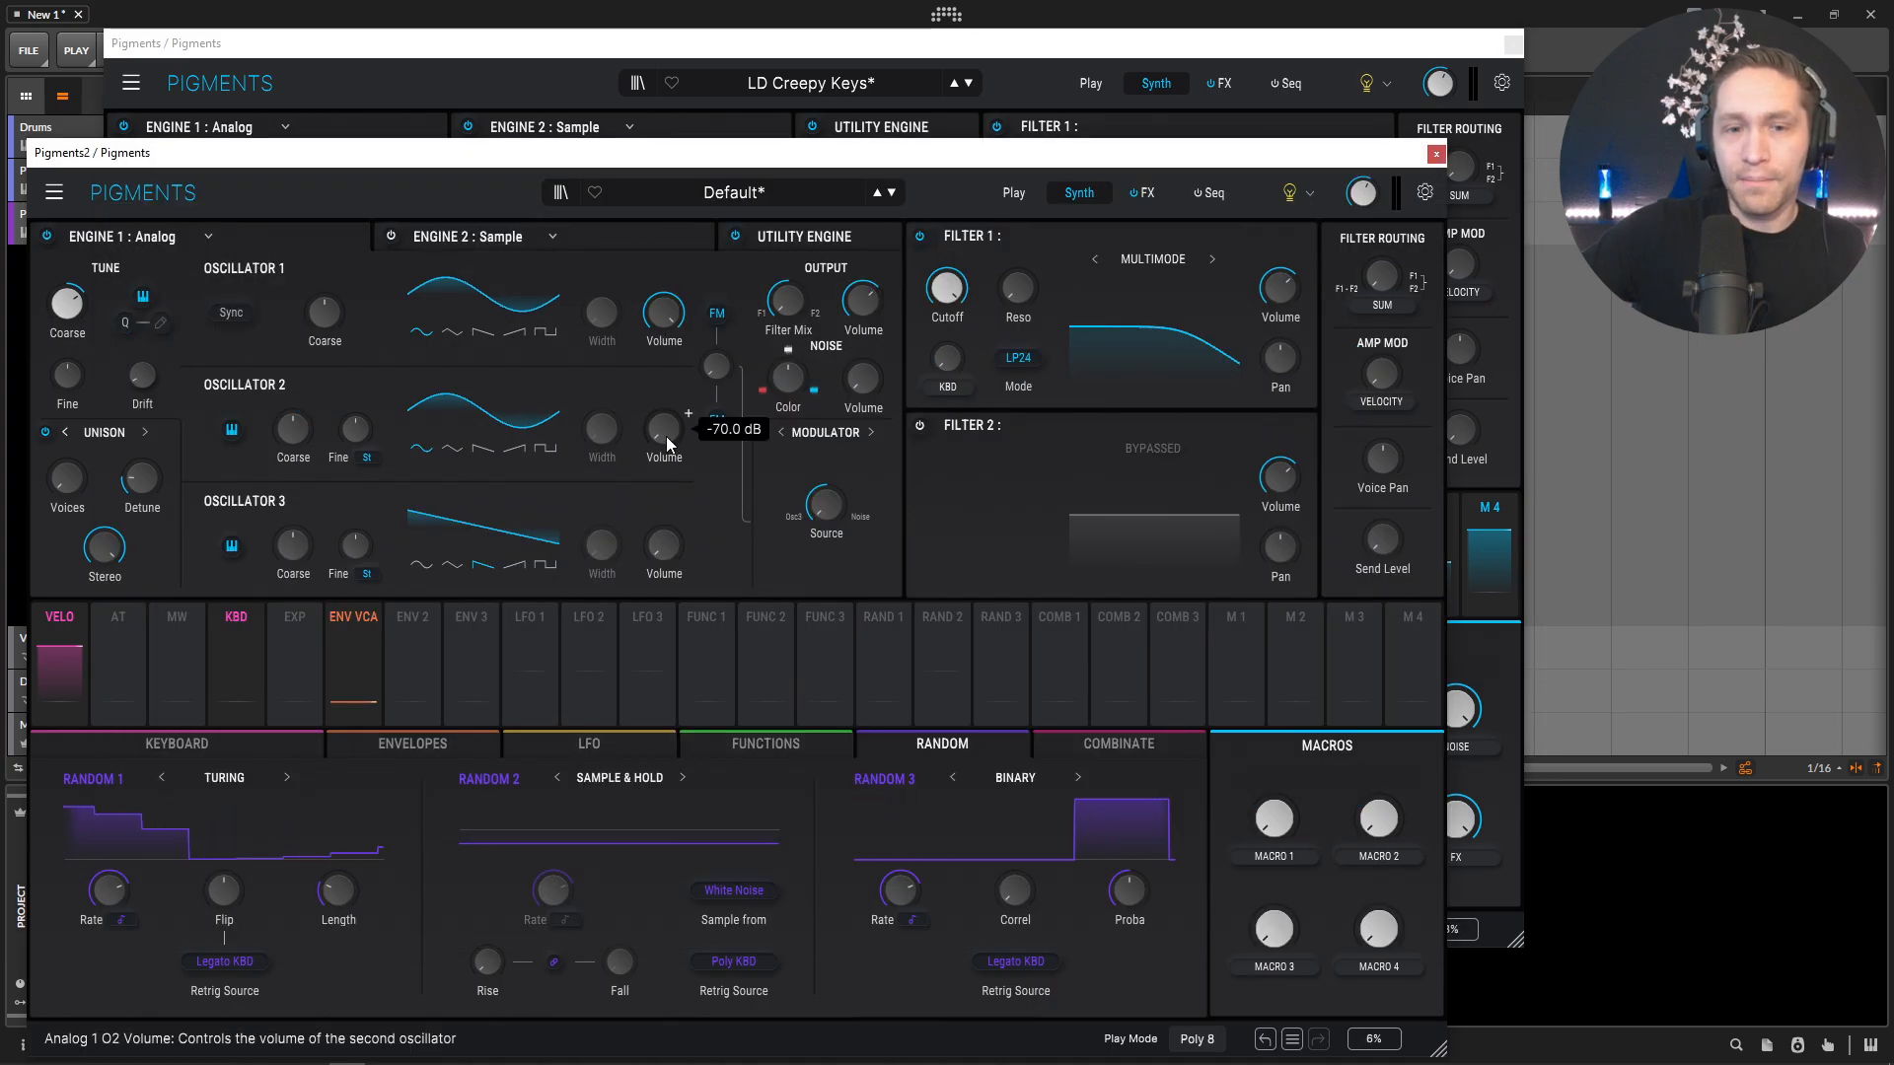
mouse_move(666, 436)
left_mouse_down()
mouse_move(665, 387)
mouse_move(666, 436)
left_mouse_up()
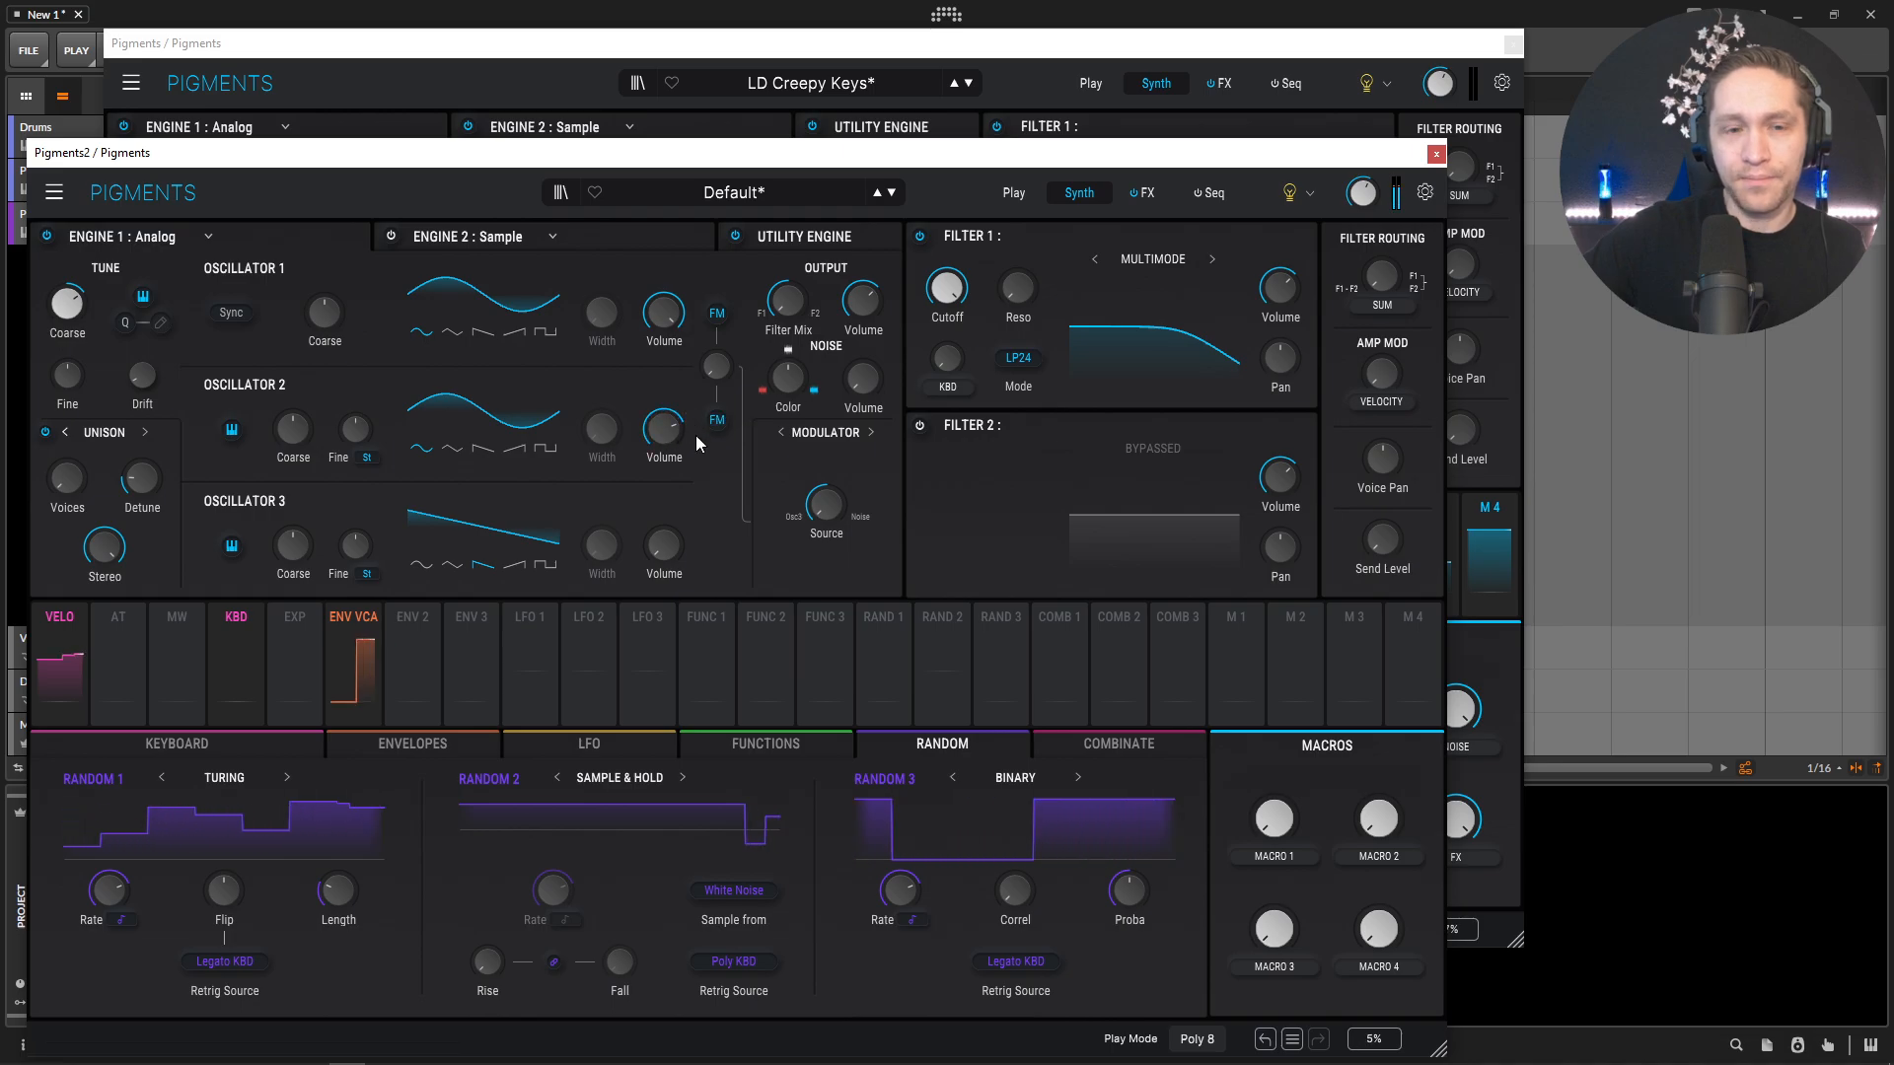
Step: Raise oscillator 2's coarse pitch in Pigments2 to match the LD Creepy Keys patch
left_click(636, 74)
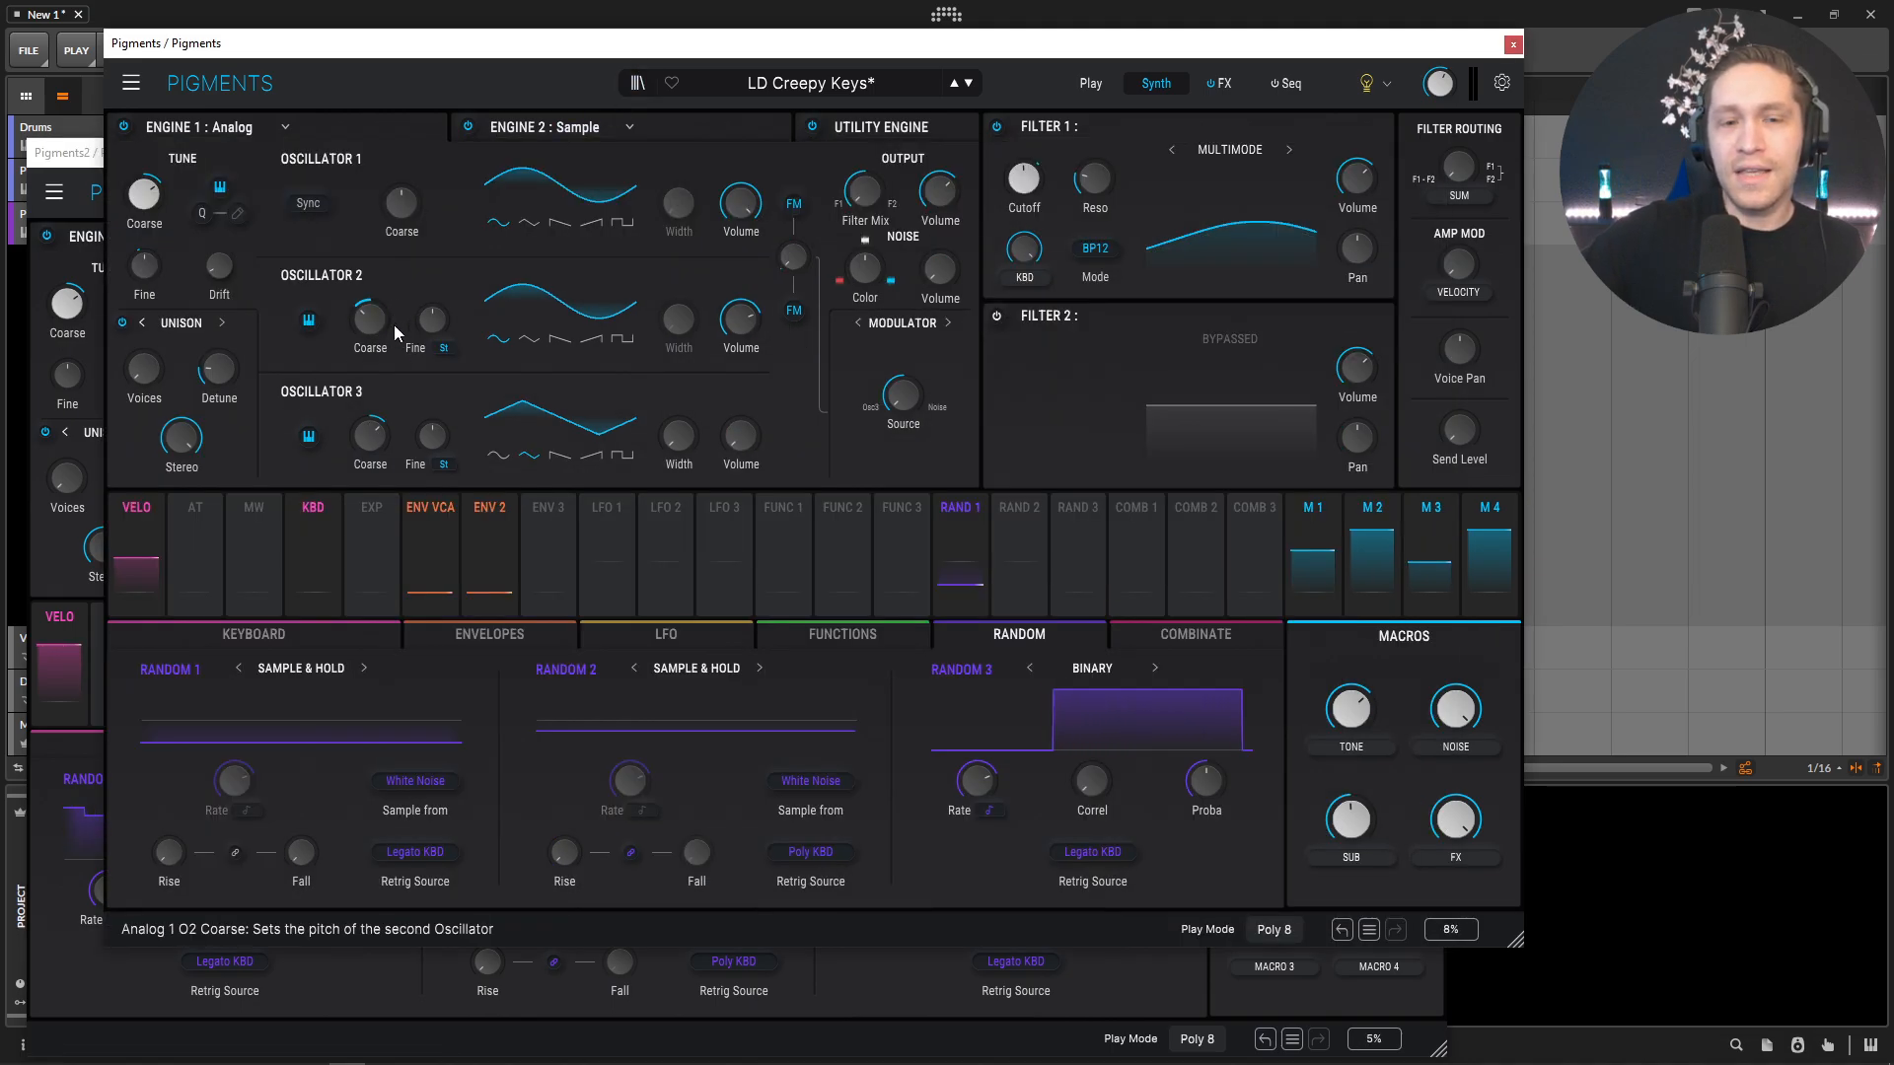
left_click(97, 158)
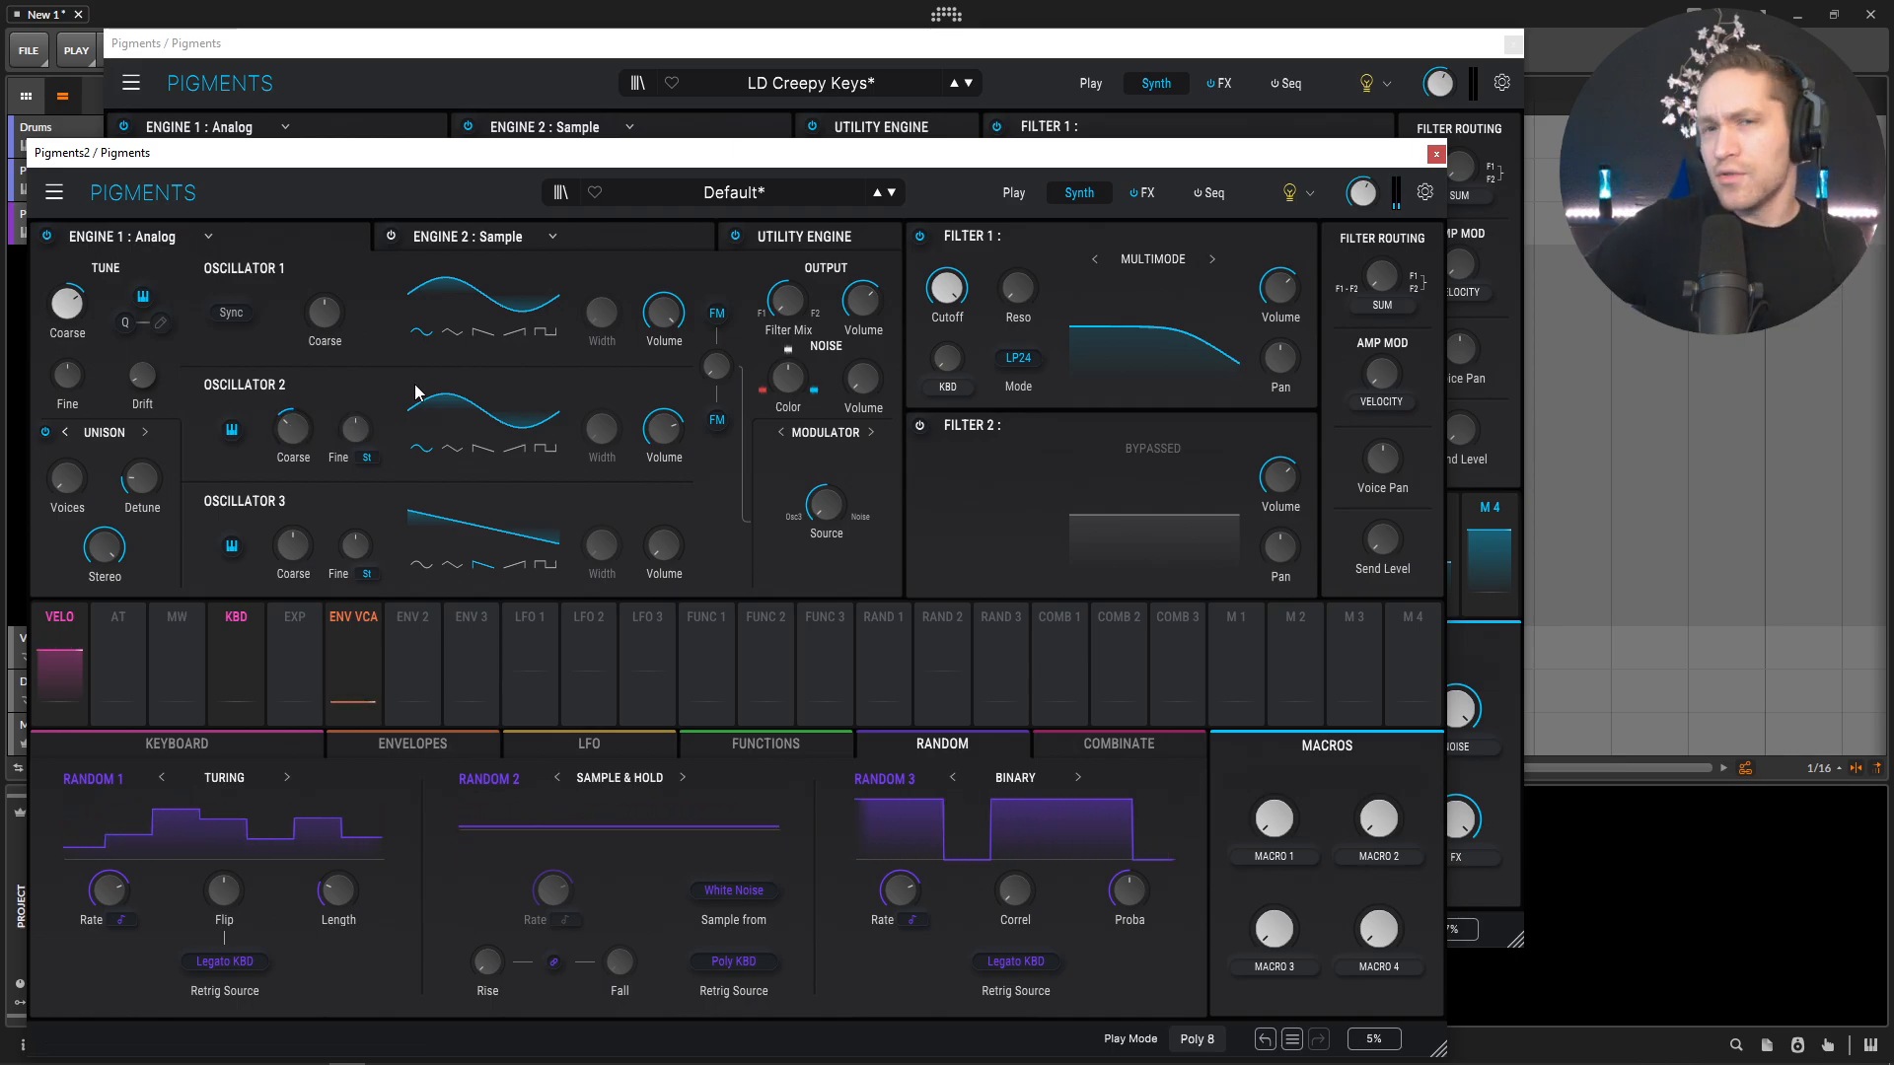
mouse_move(75, 311)
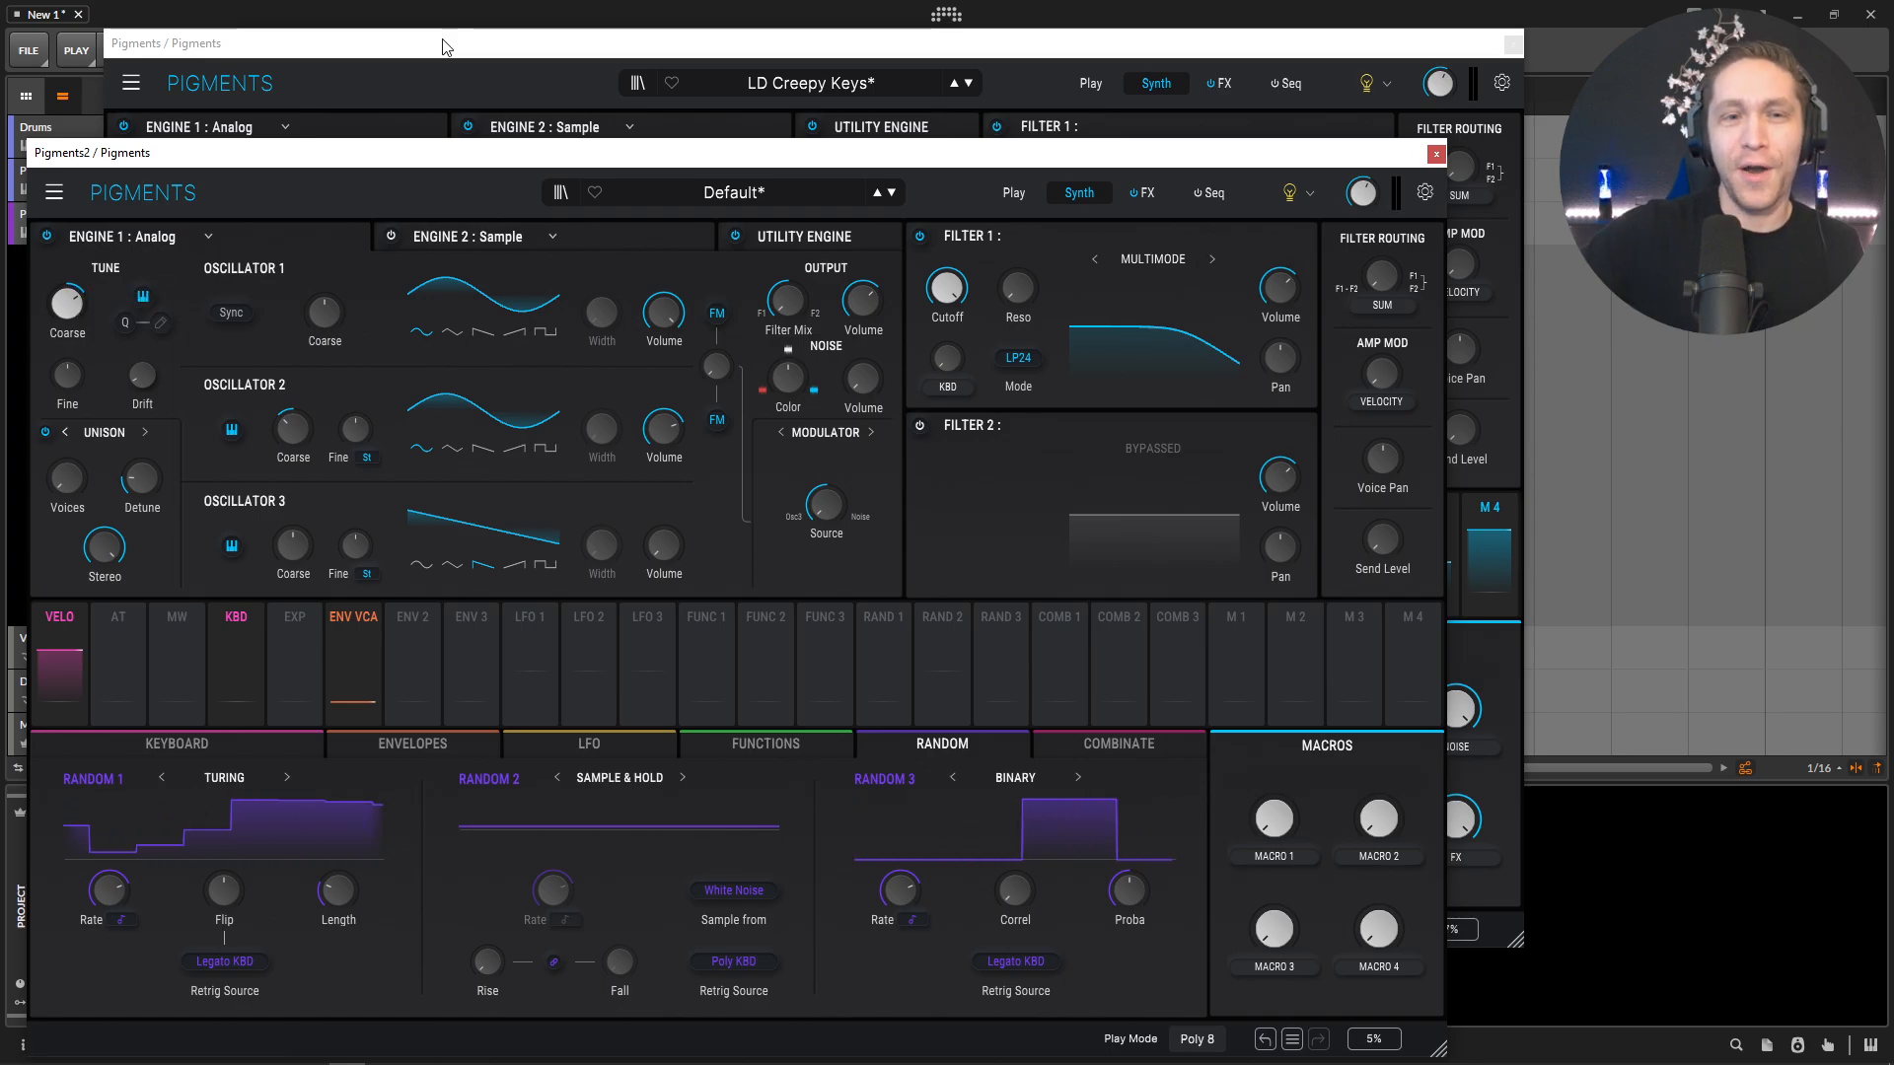
Step: Match oscillator 3 in Pigments2 to LD Creepy Keys by raising its coarse pitch and selecting the triangle wave
left_click(452, 63)
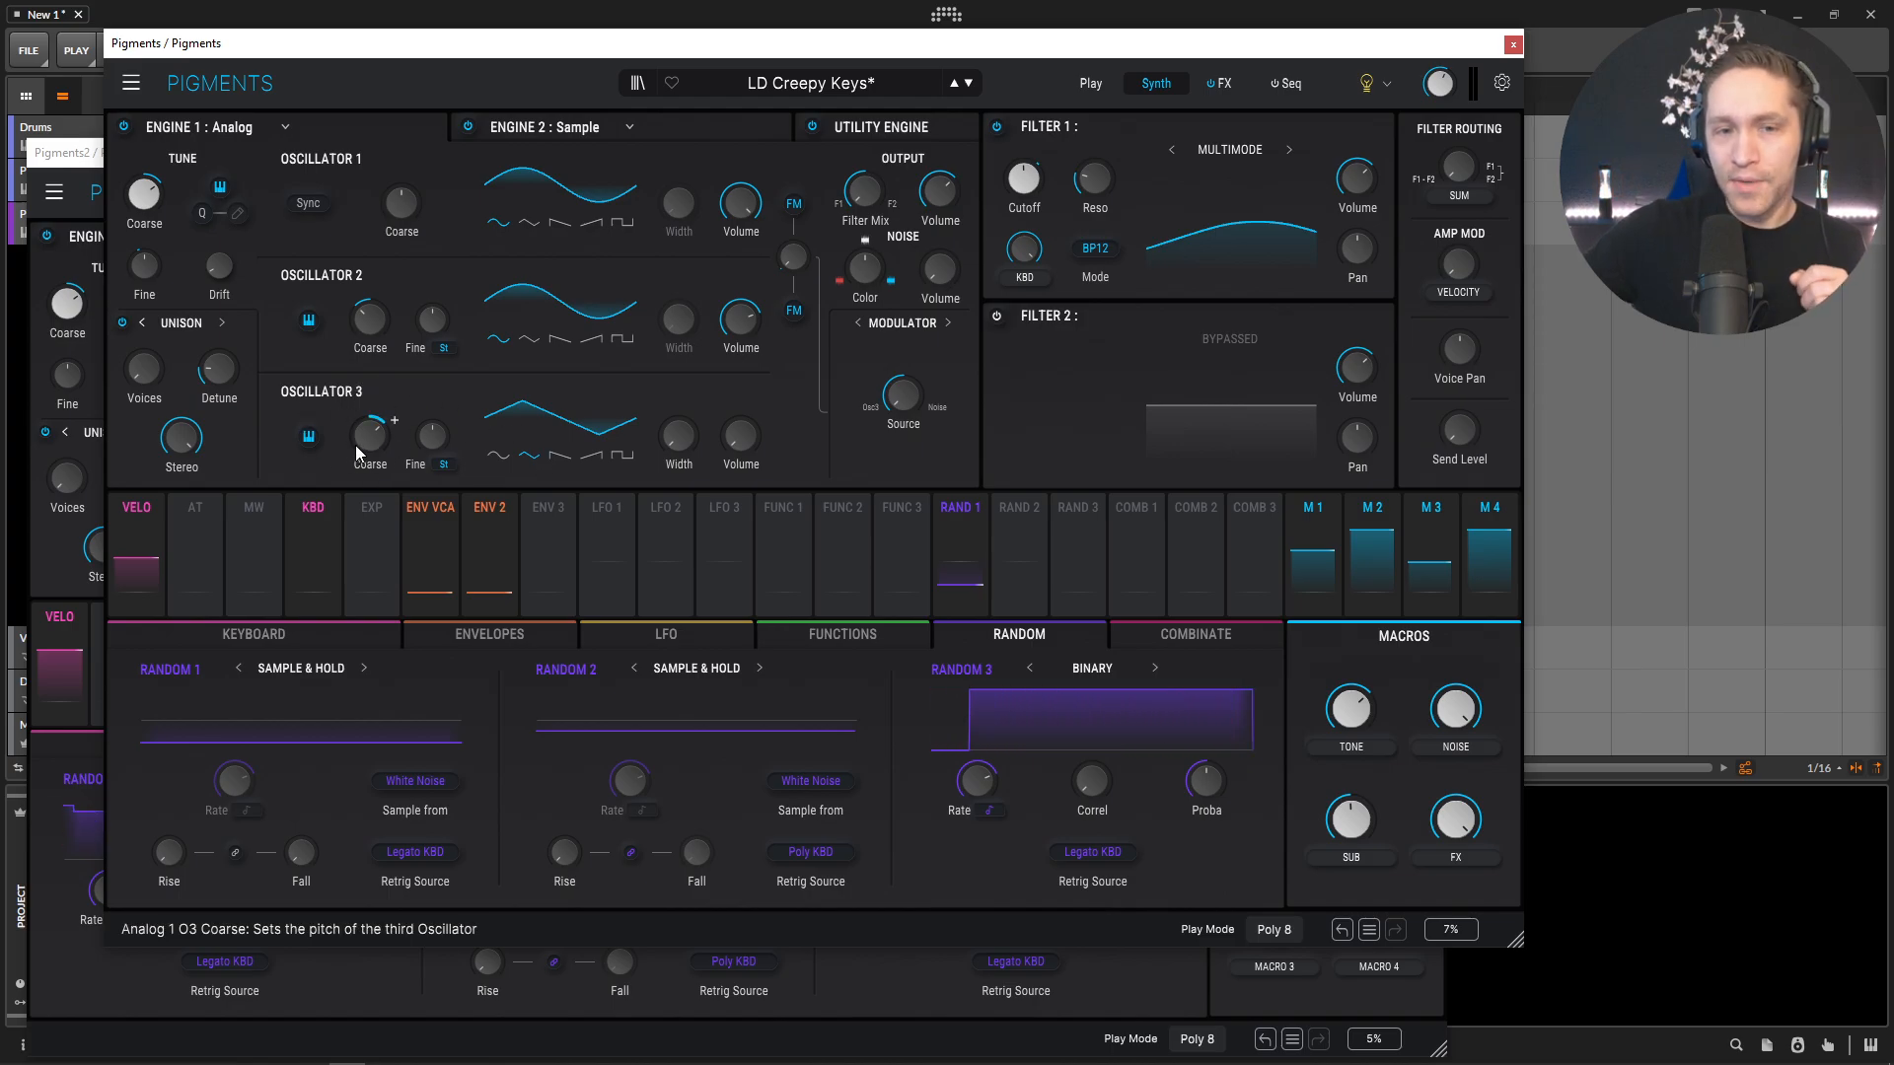
left_click(67, 570)
left_click_drag(292, 545, 292, 513)
left_click(597, 62)
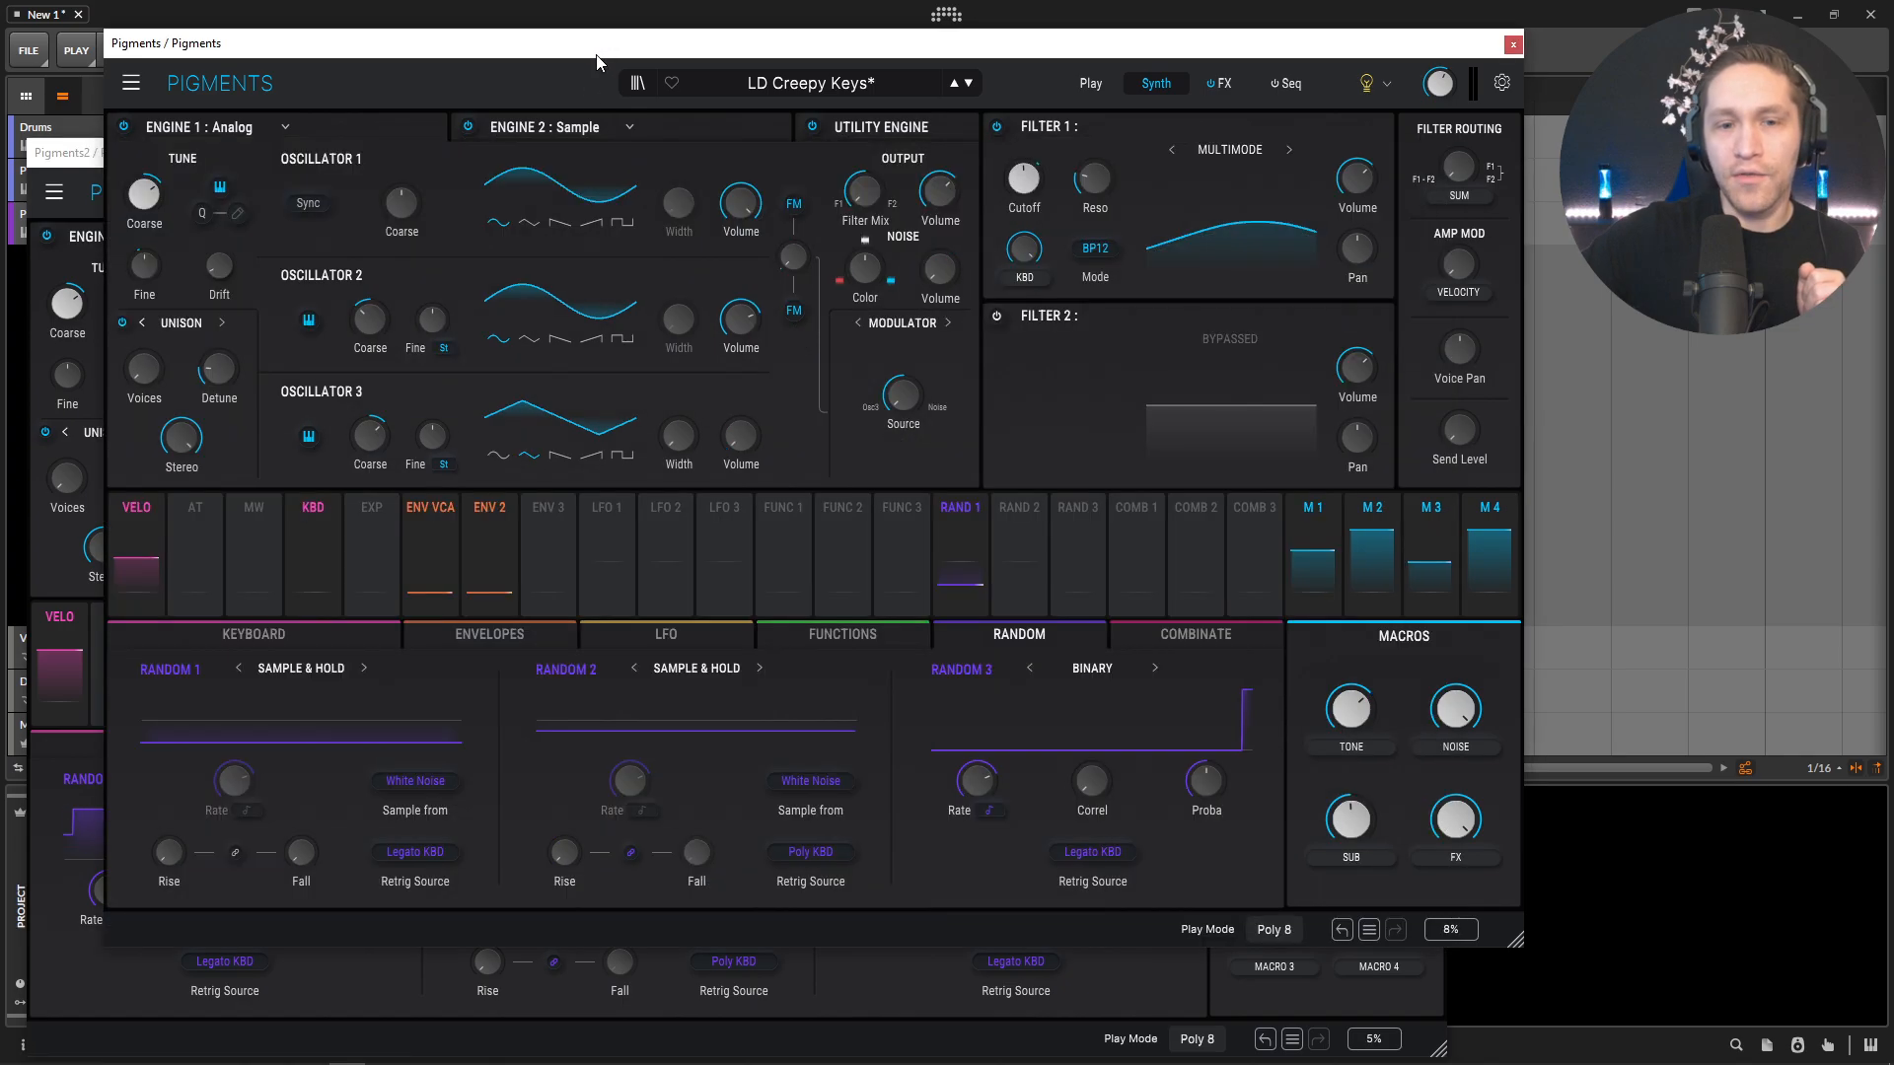
left_click(51, 582)
left_click(452, 564)
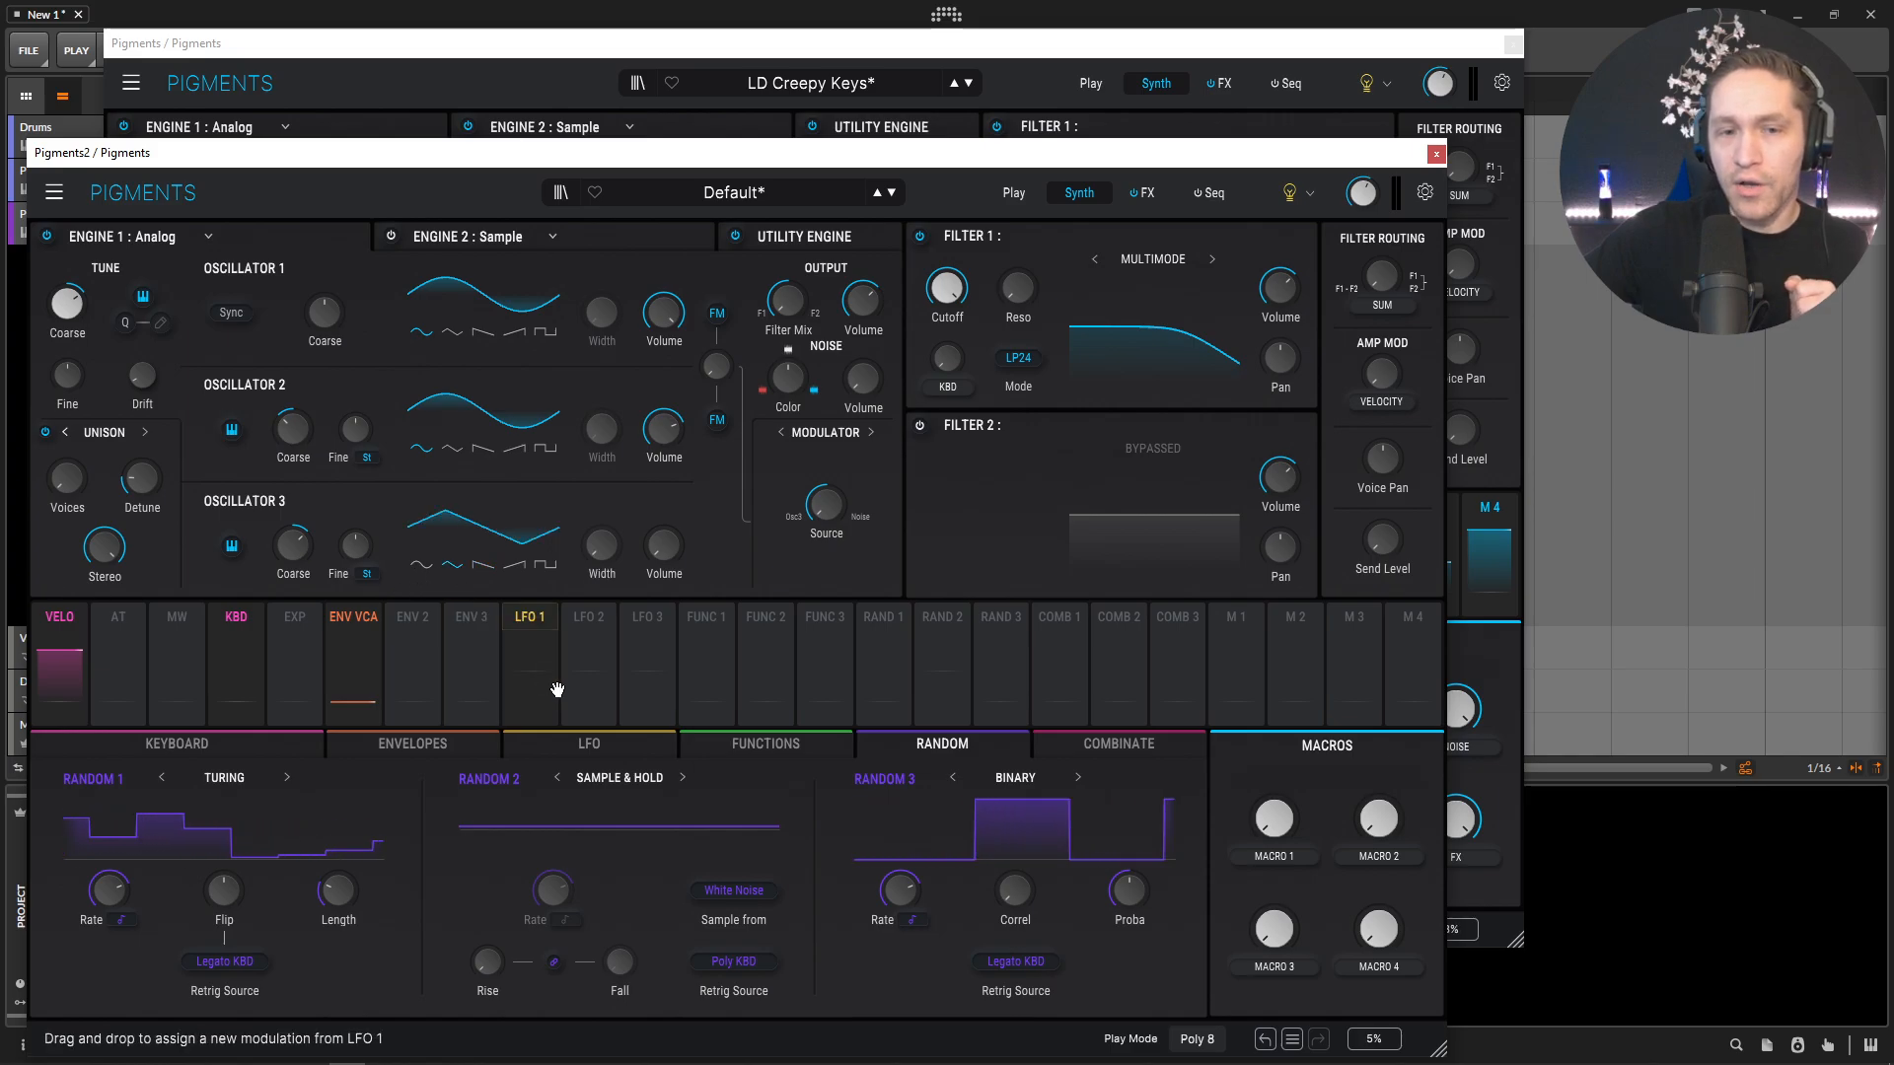
Step: Assign Env 2 to the oscillator FM amount in Pigments2 at 0.35, following the LD Creepy Keys patch
left_click(653, 53)
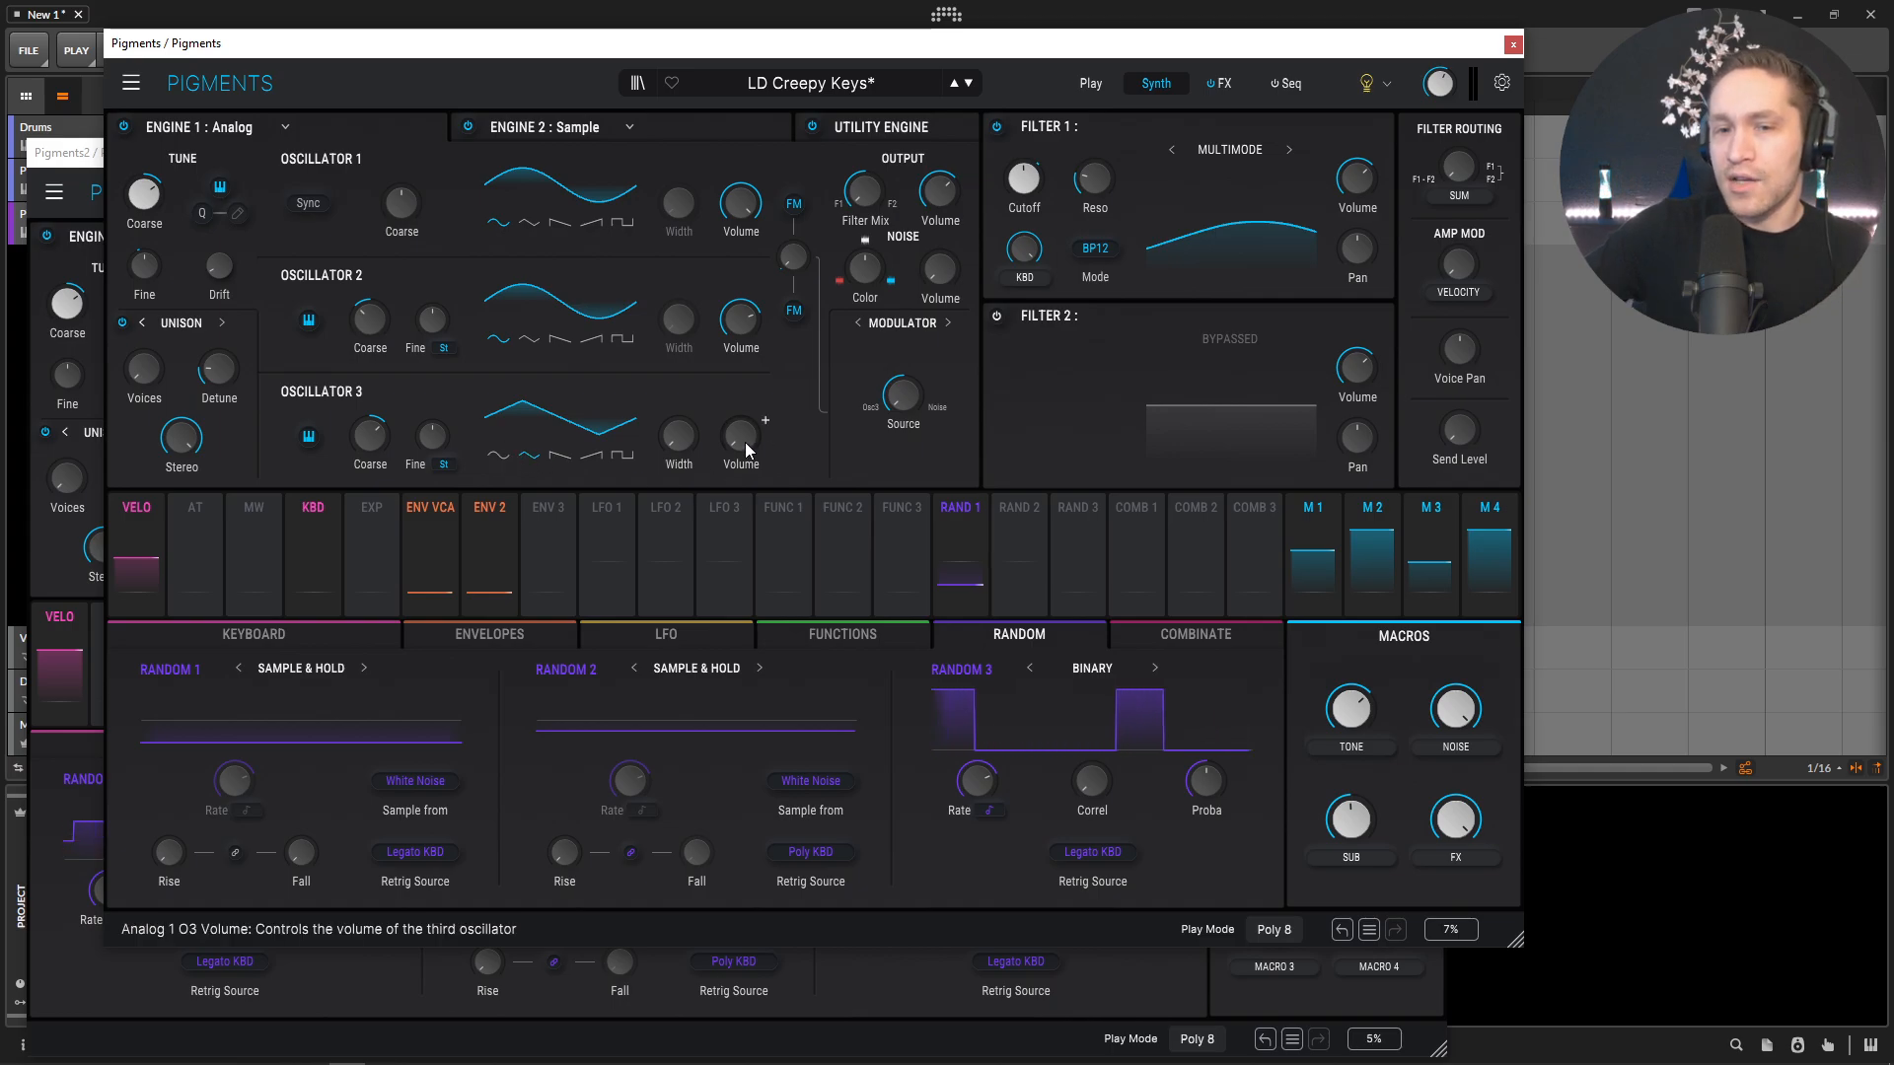
mouse_move(746, 449)
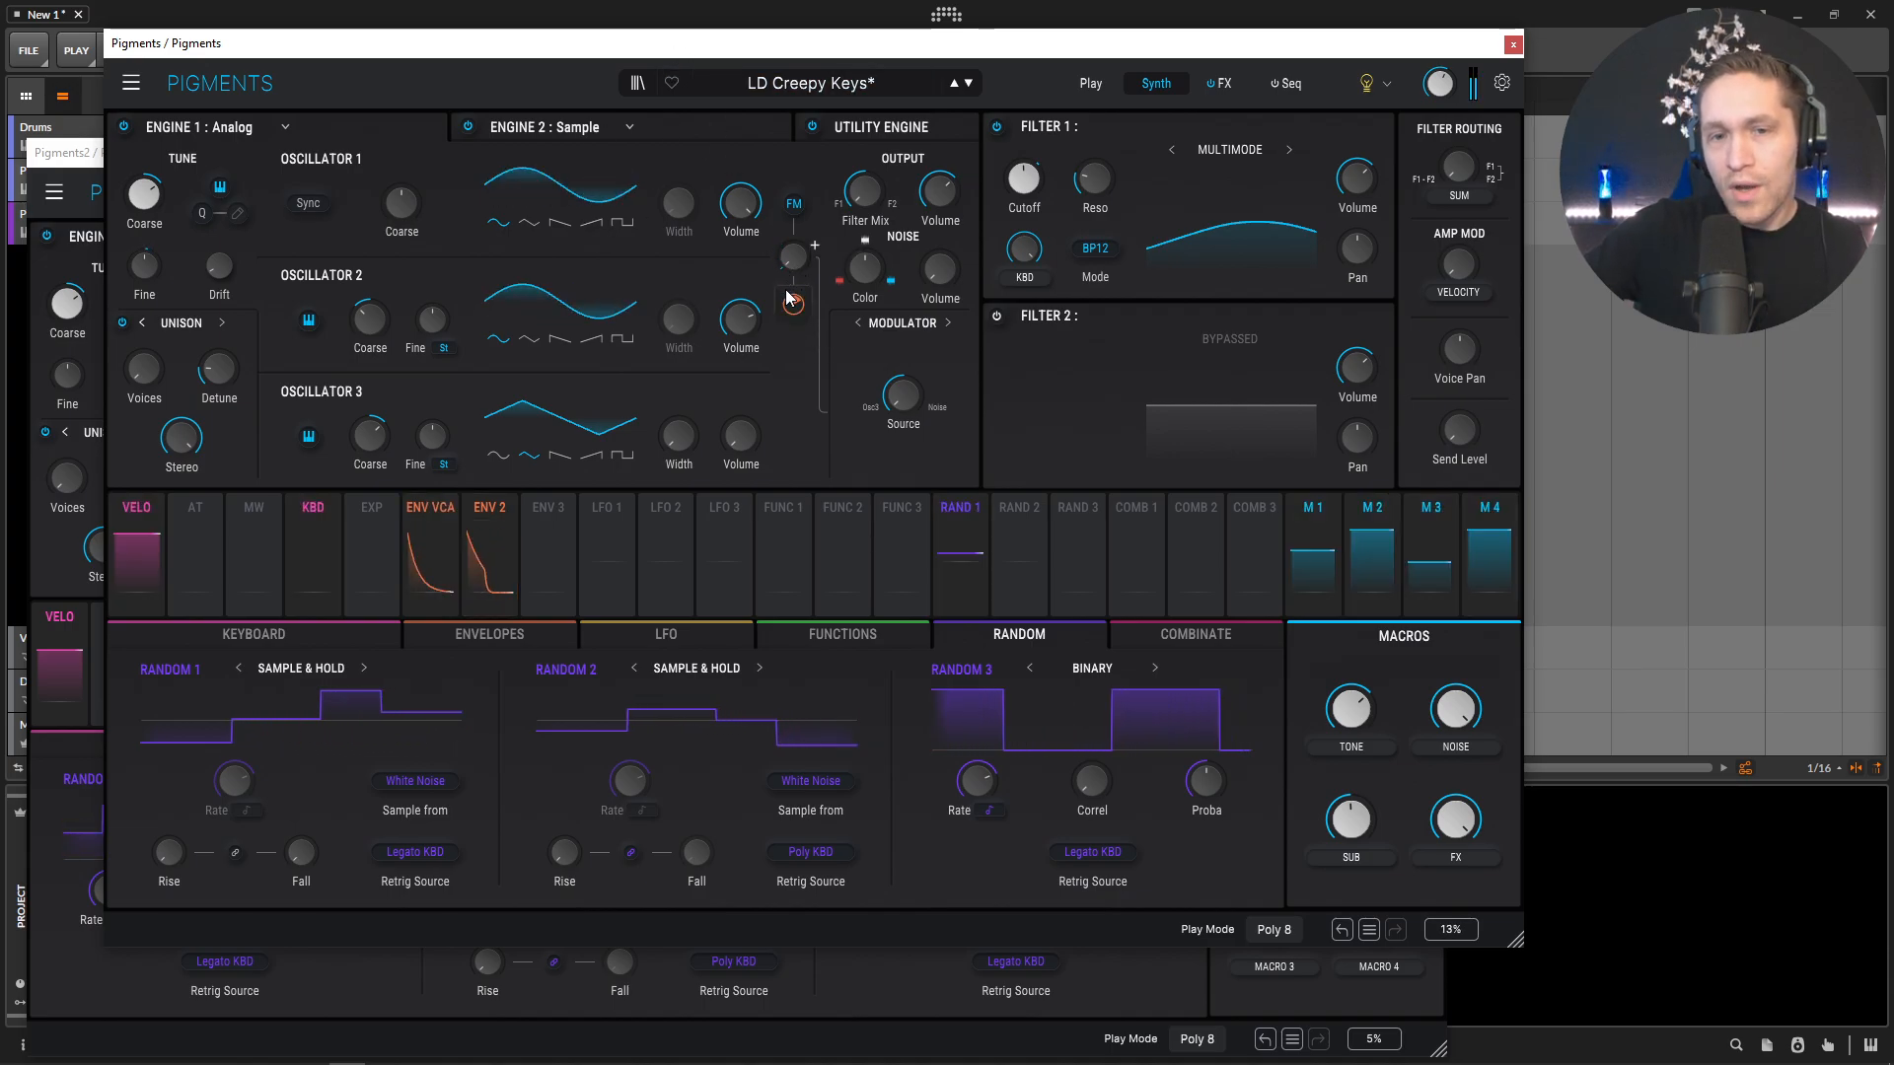
left_click_drag(794, 264, 792, 254)
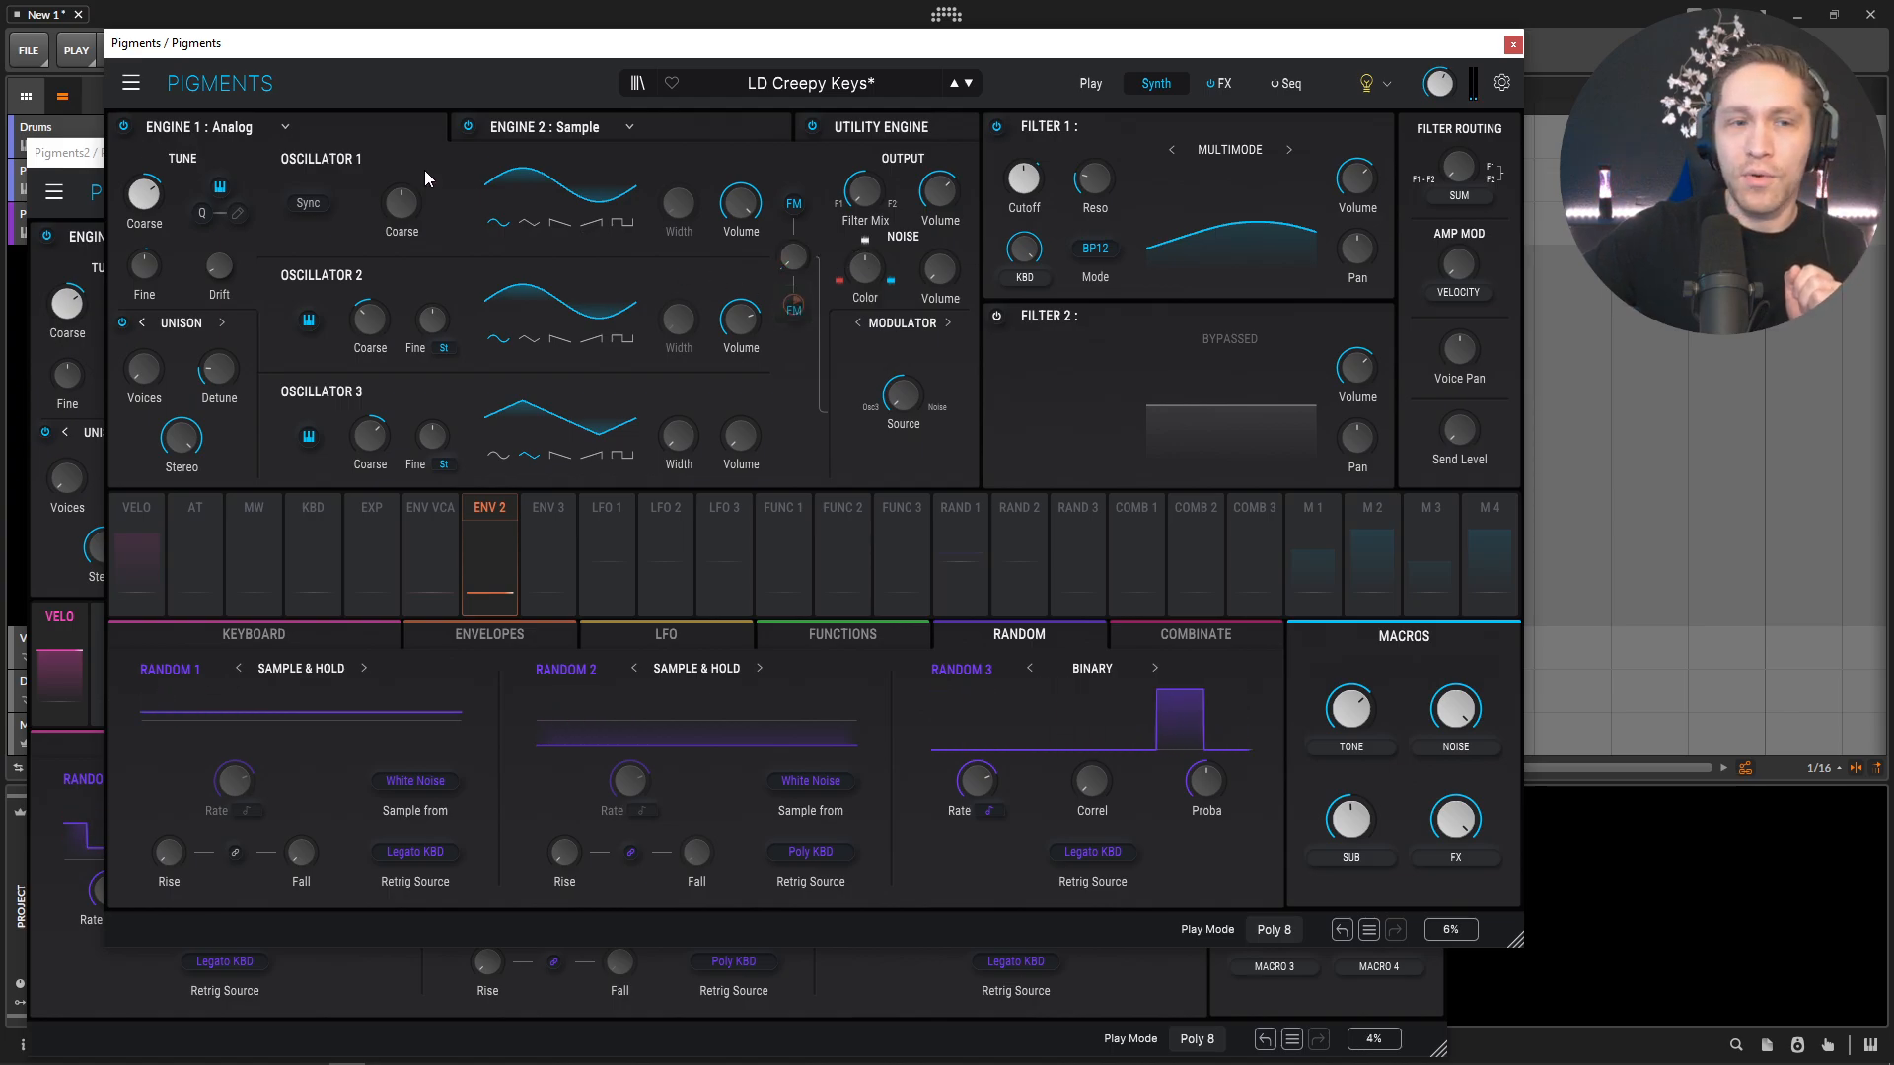
left_click(94, 155)
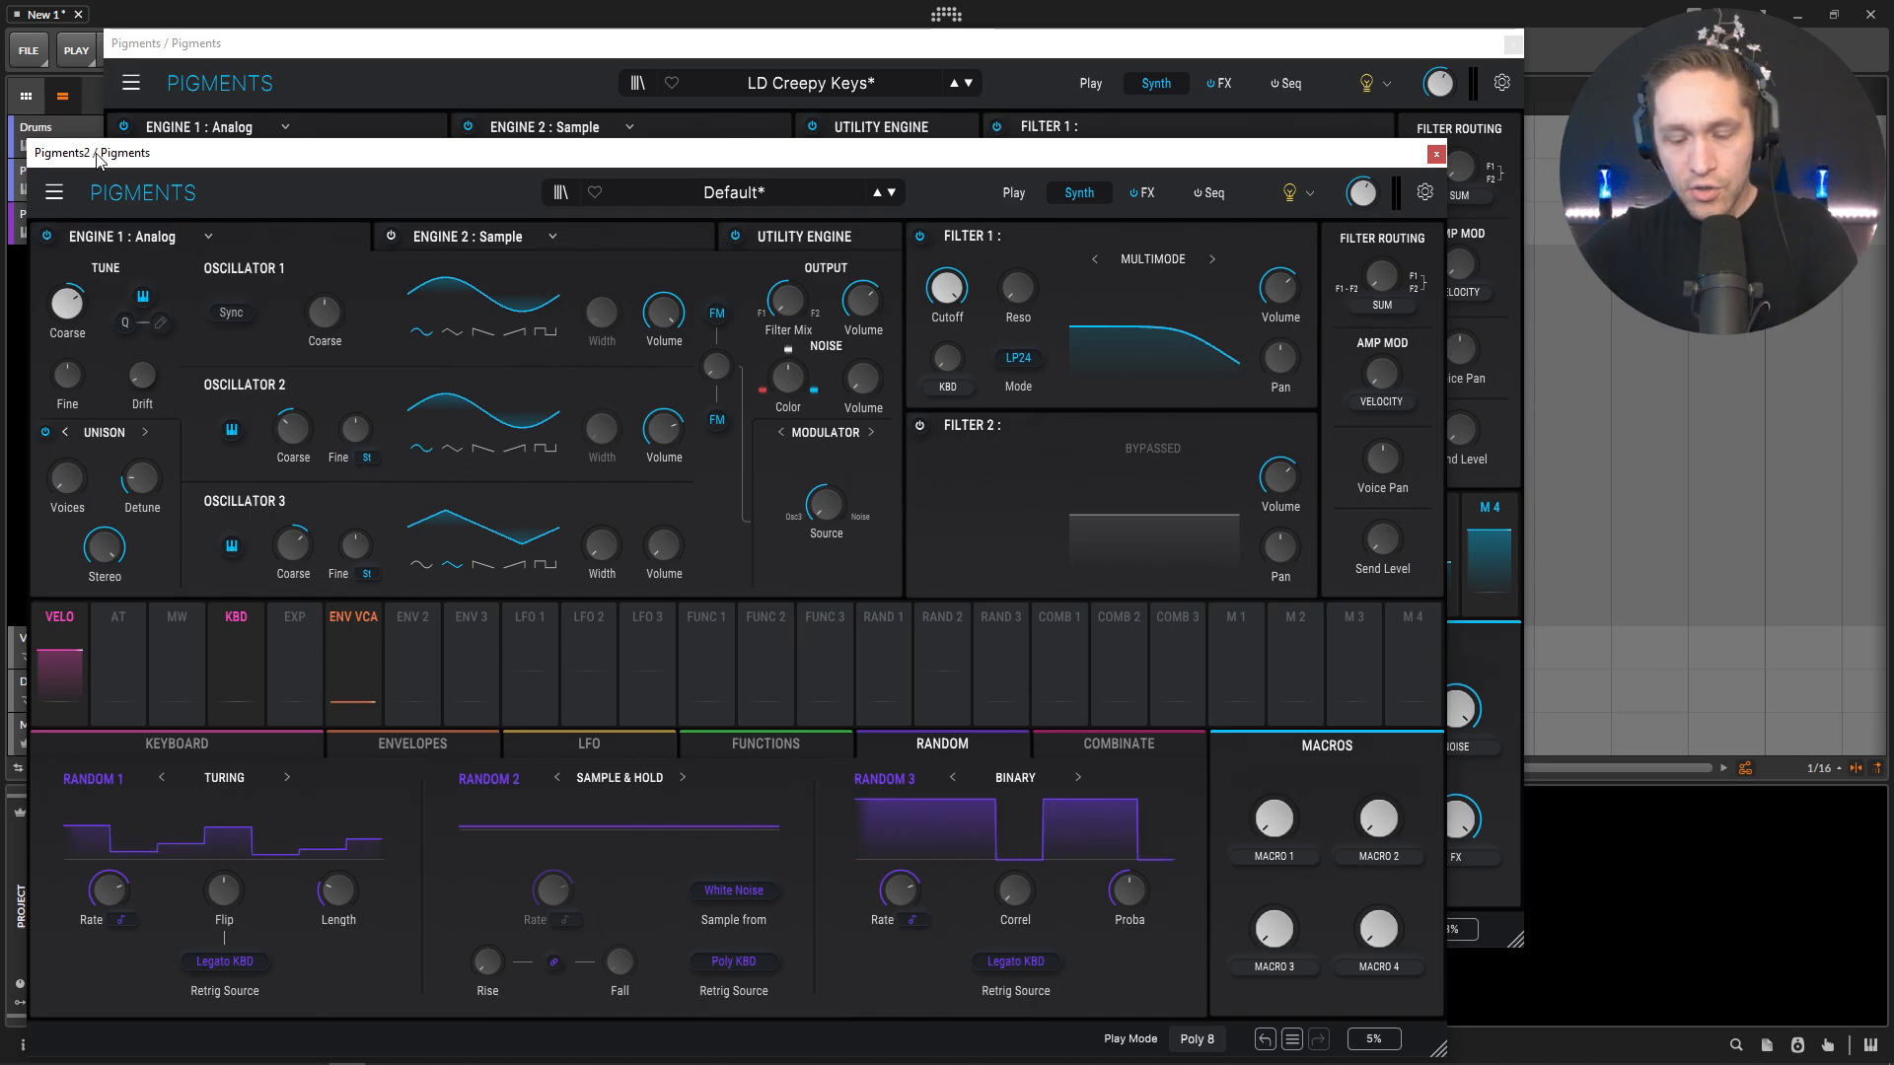
mouse_move(719, 365)
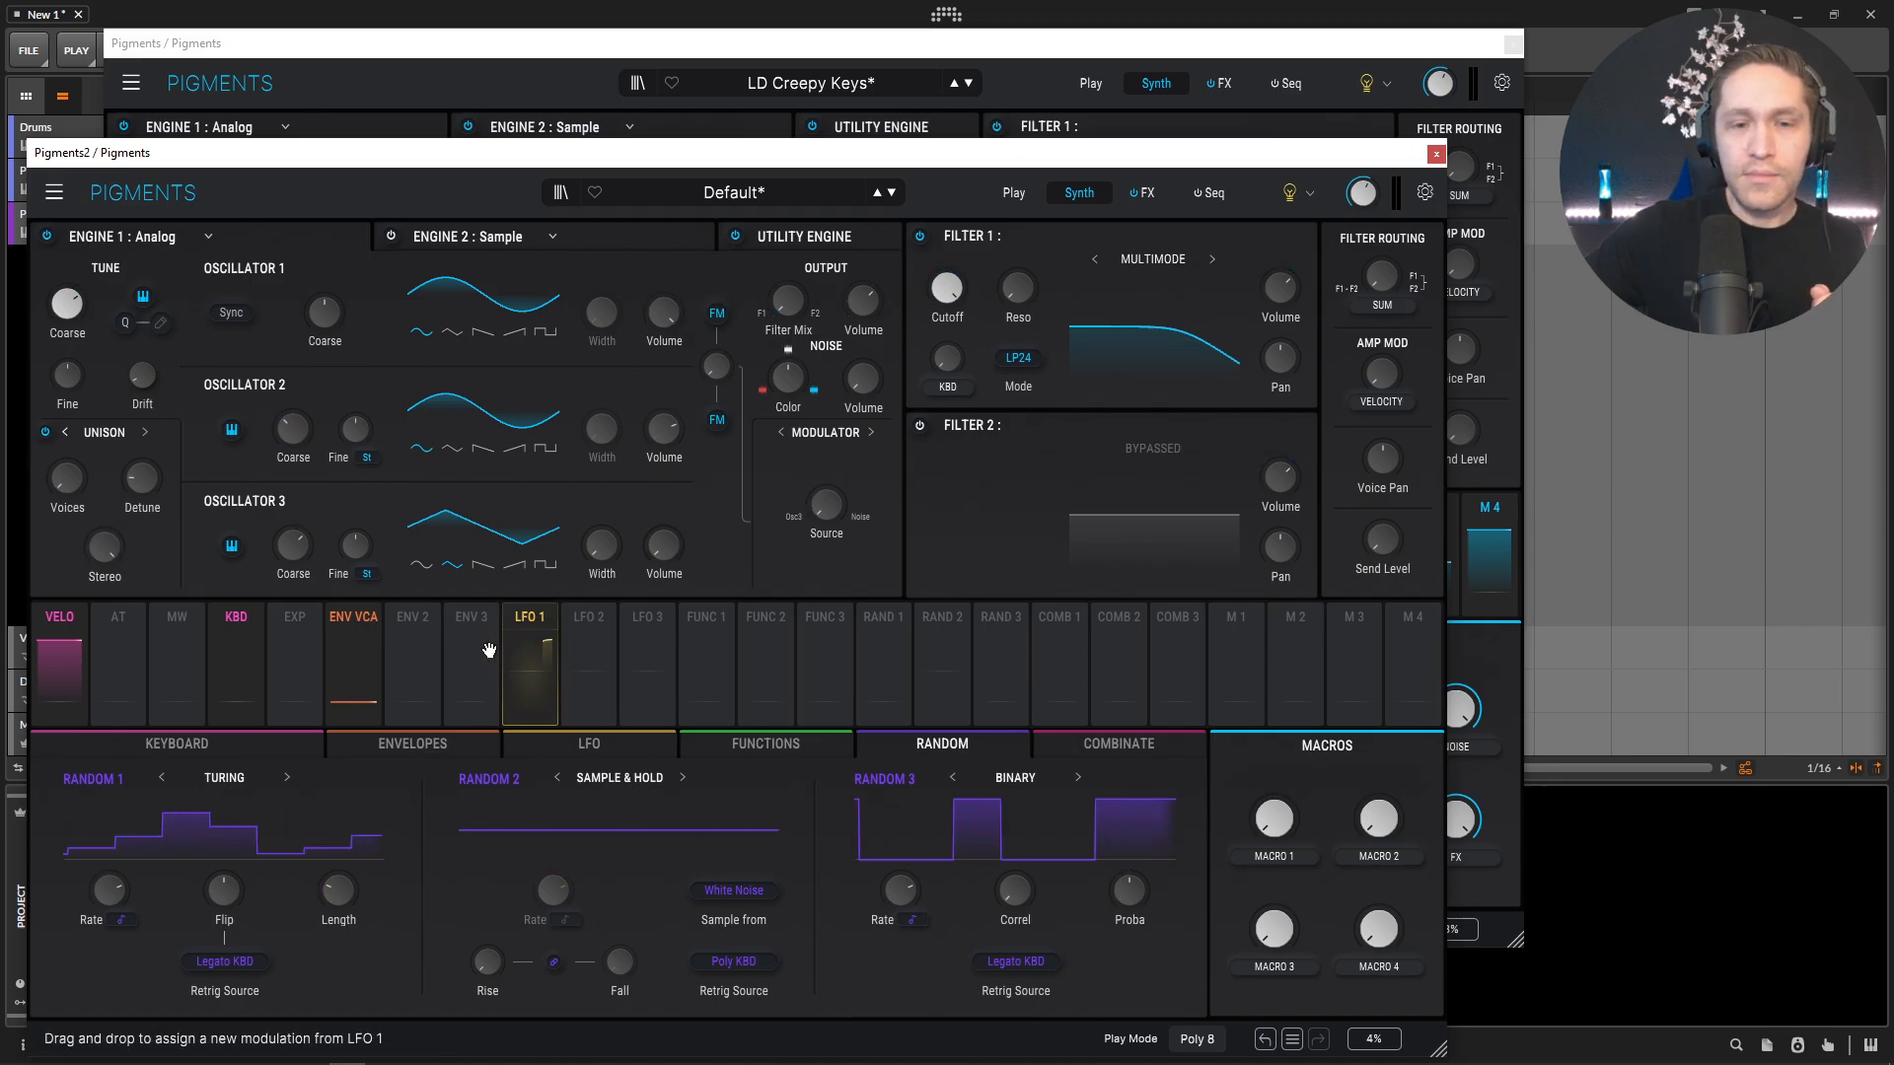
left_click_drag(413, 672, 716, 366)
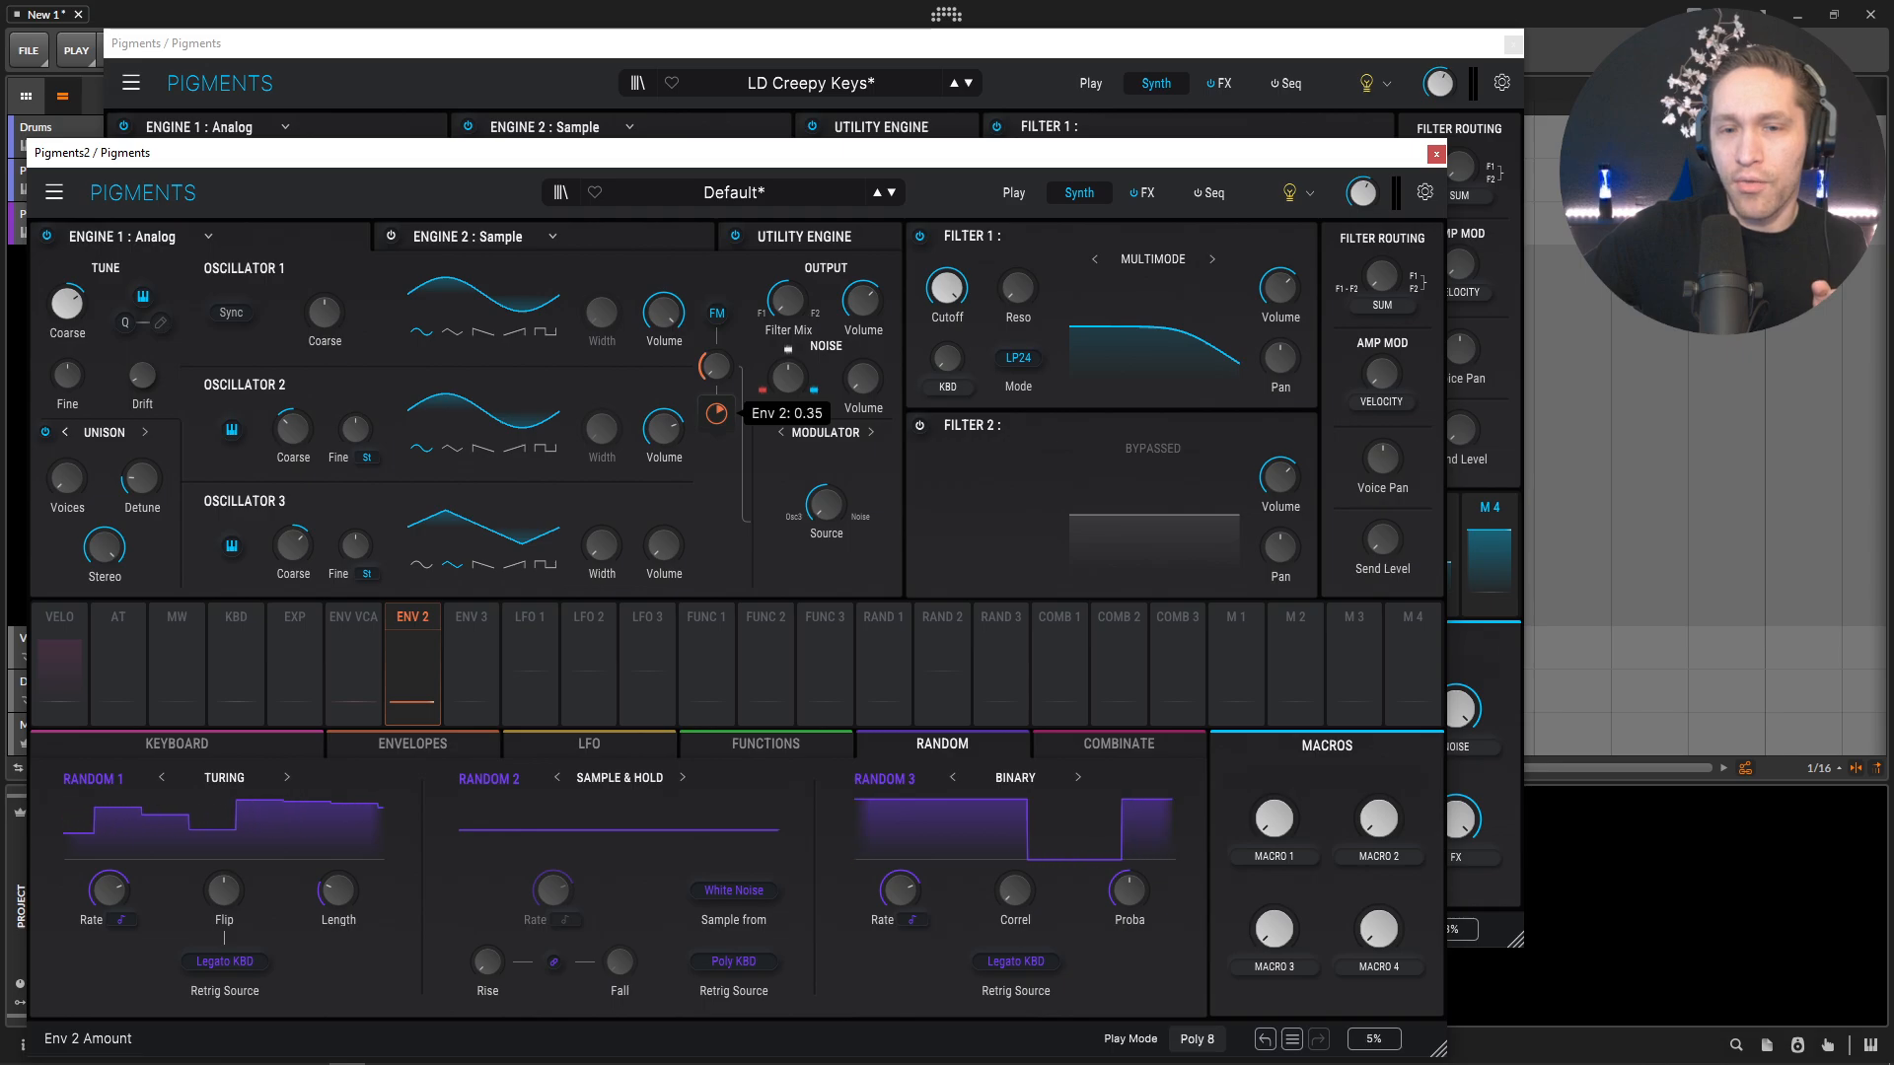
left_click(799, 67)
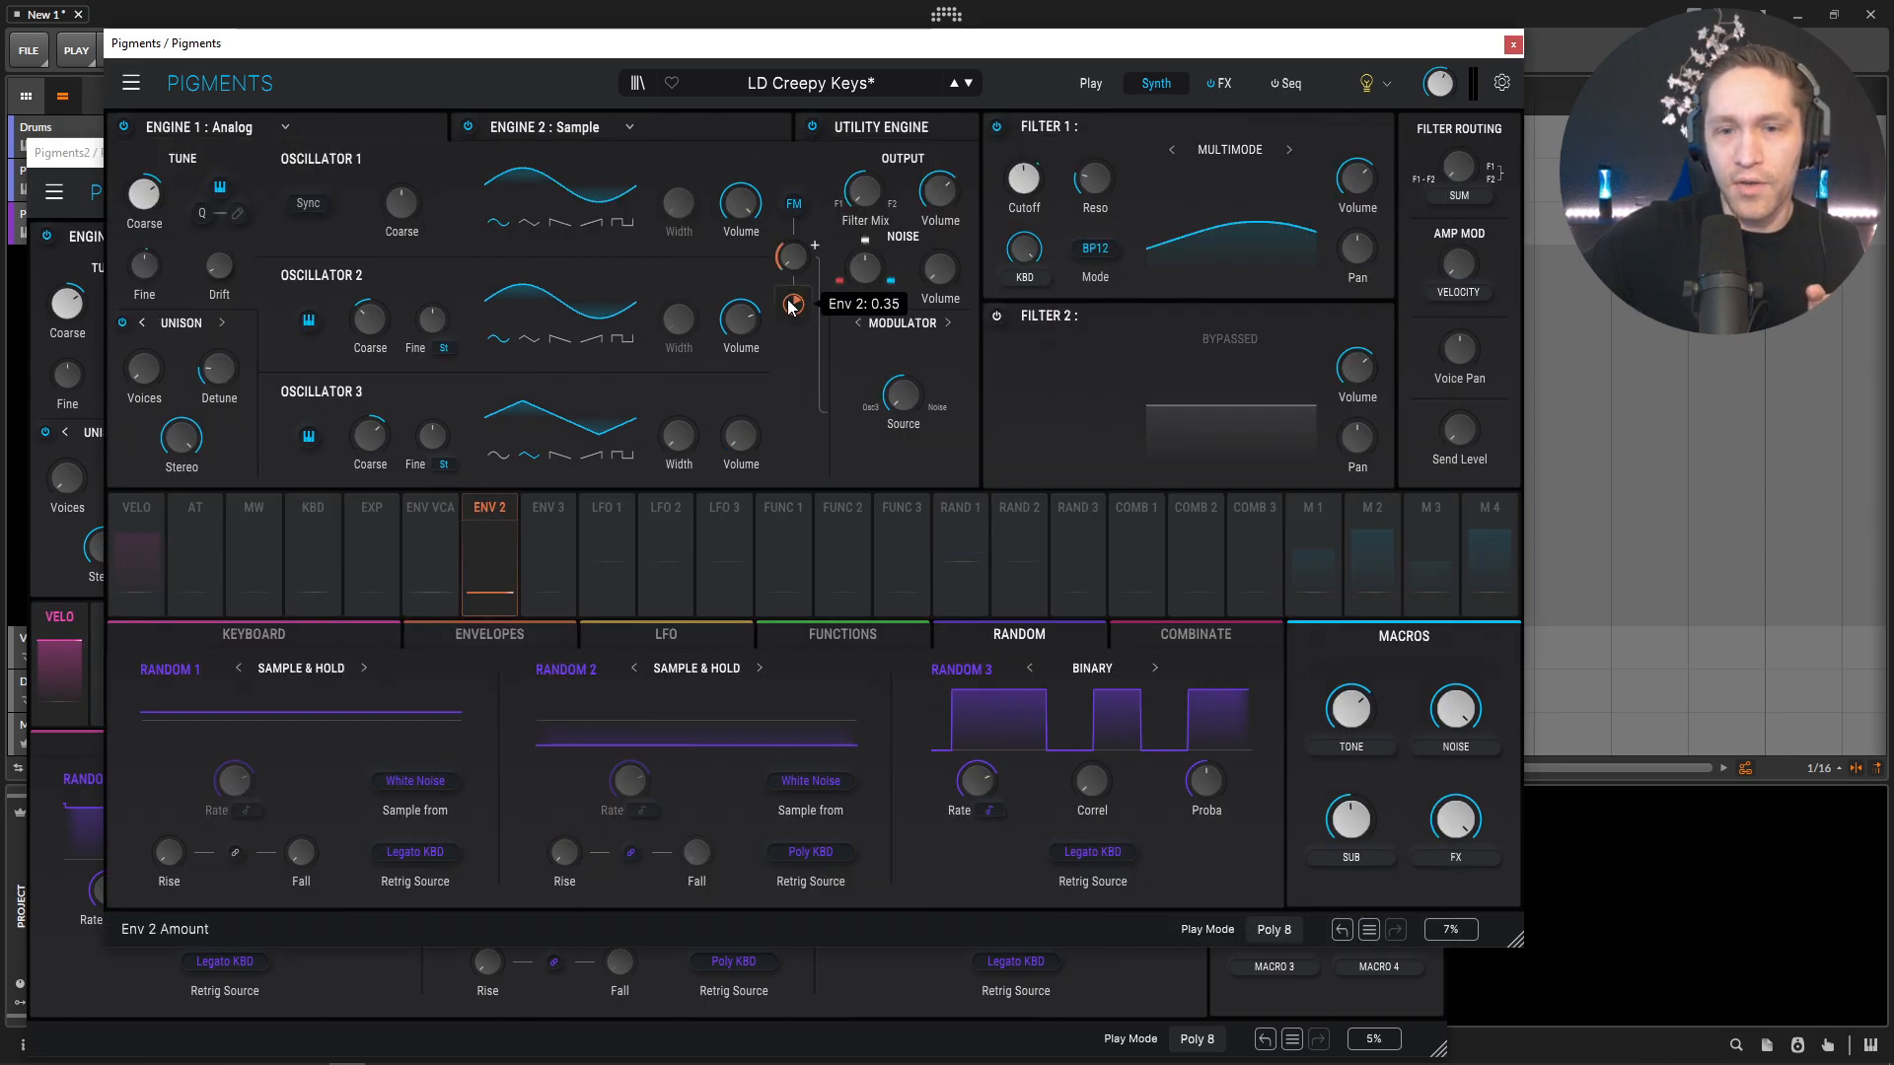
Step: Show the envelopes in both Pigments instances and compare the Env 2 decay and release settings
left_click(885, 954)
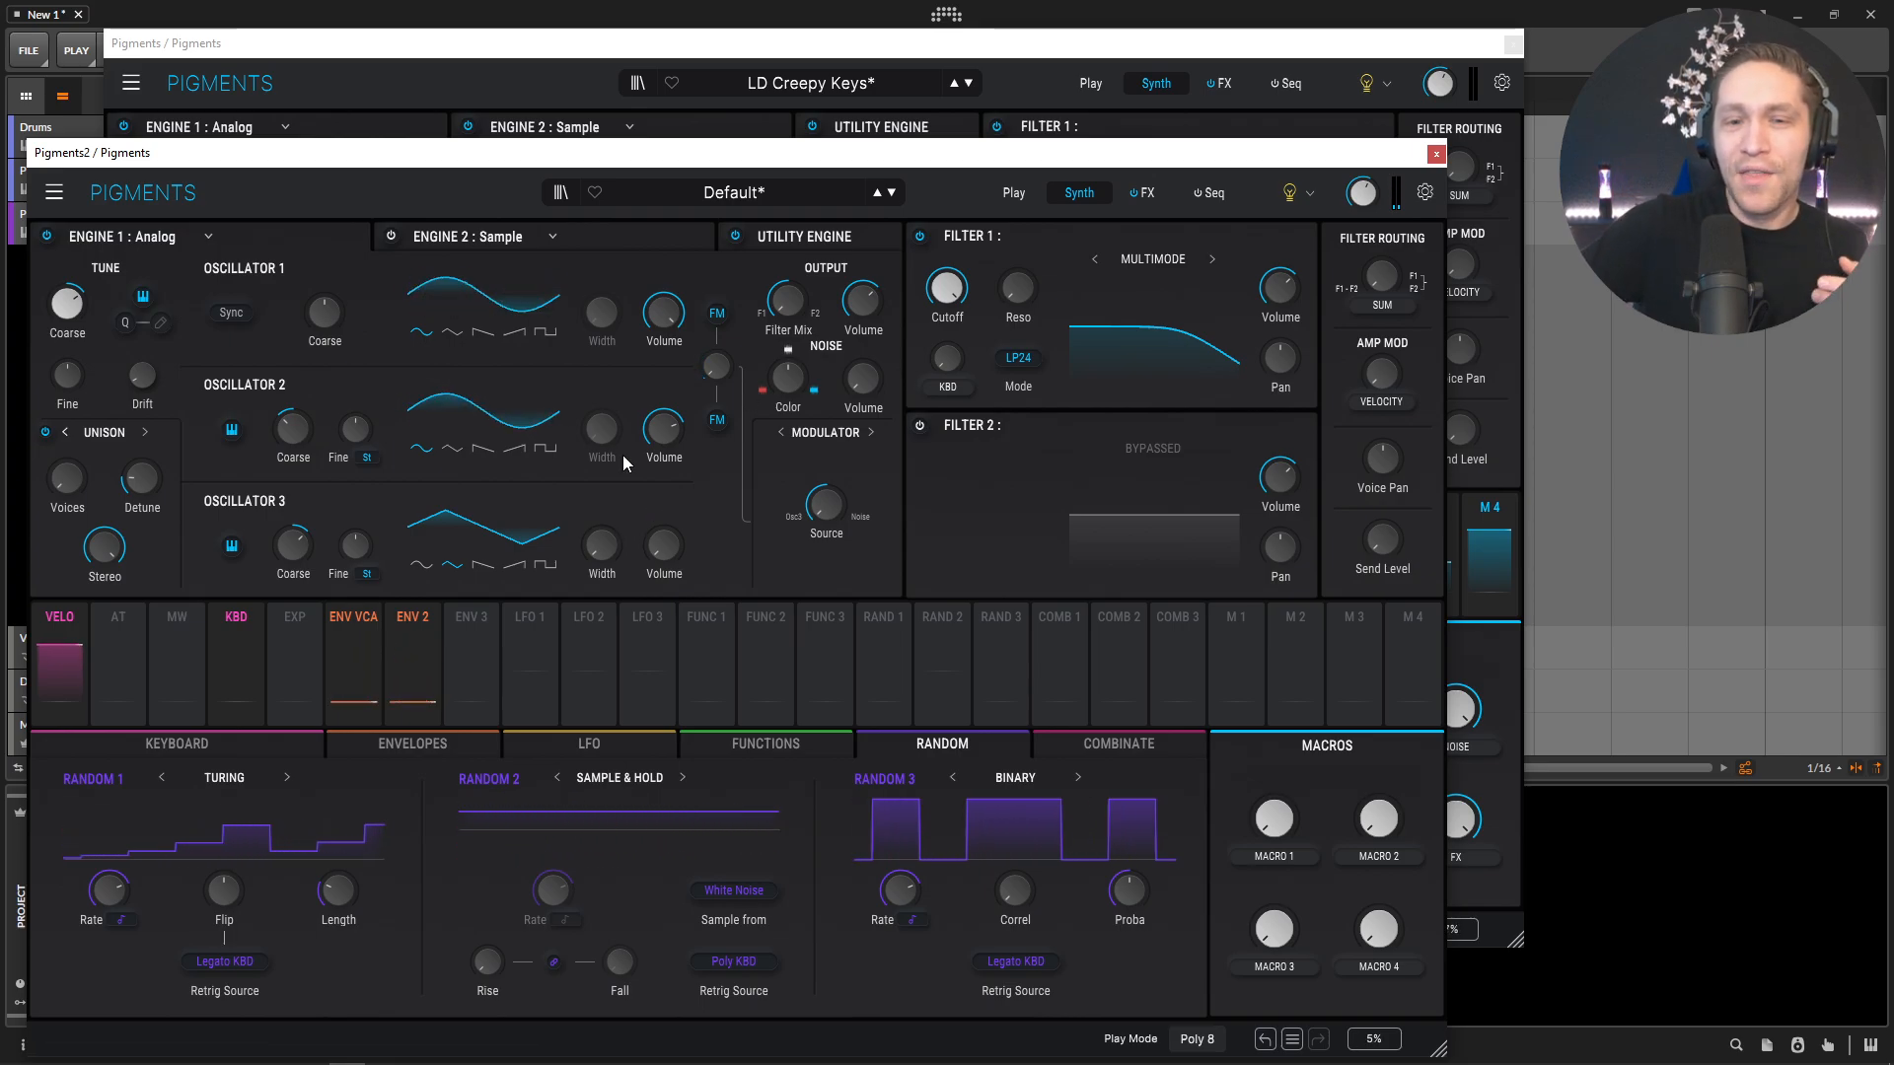
left_click(435, 747)
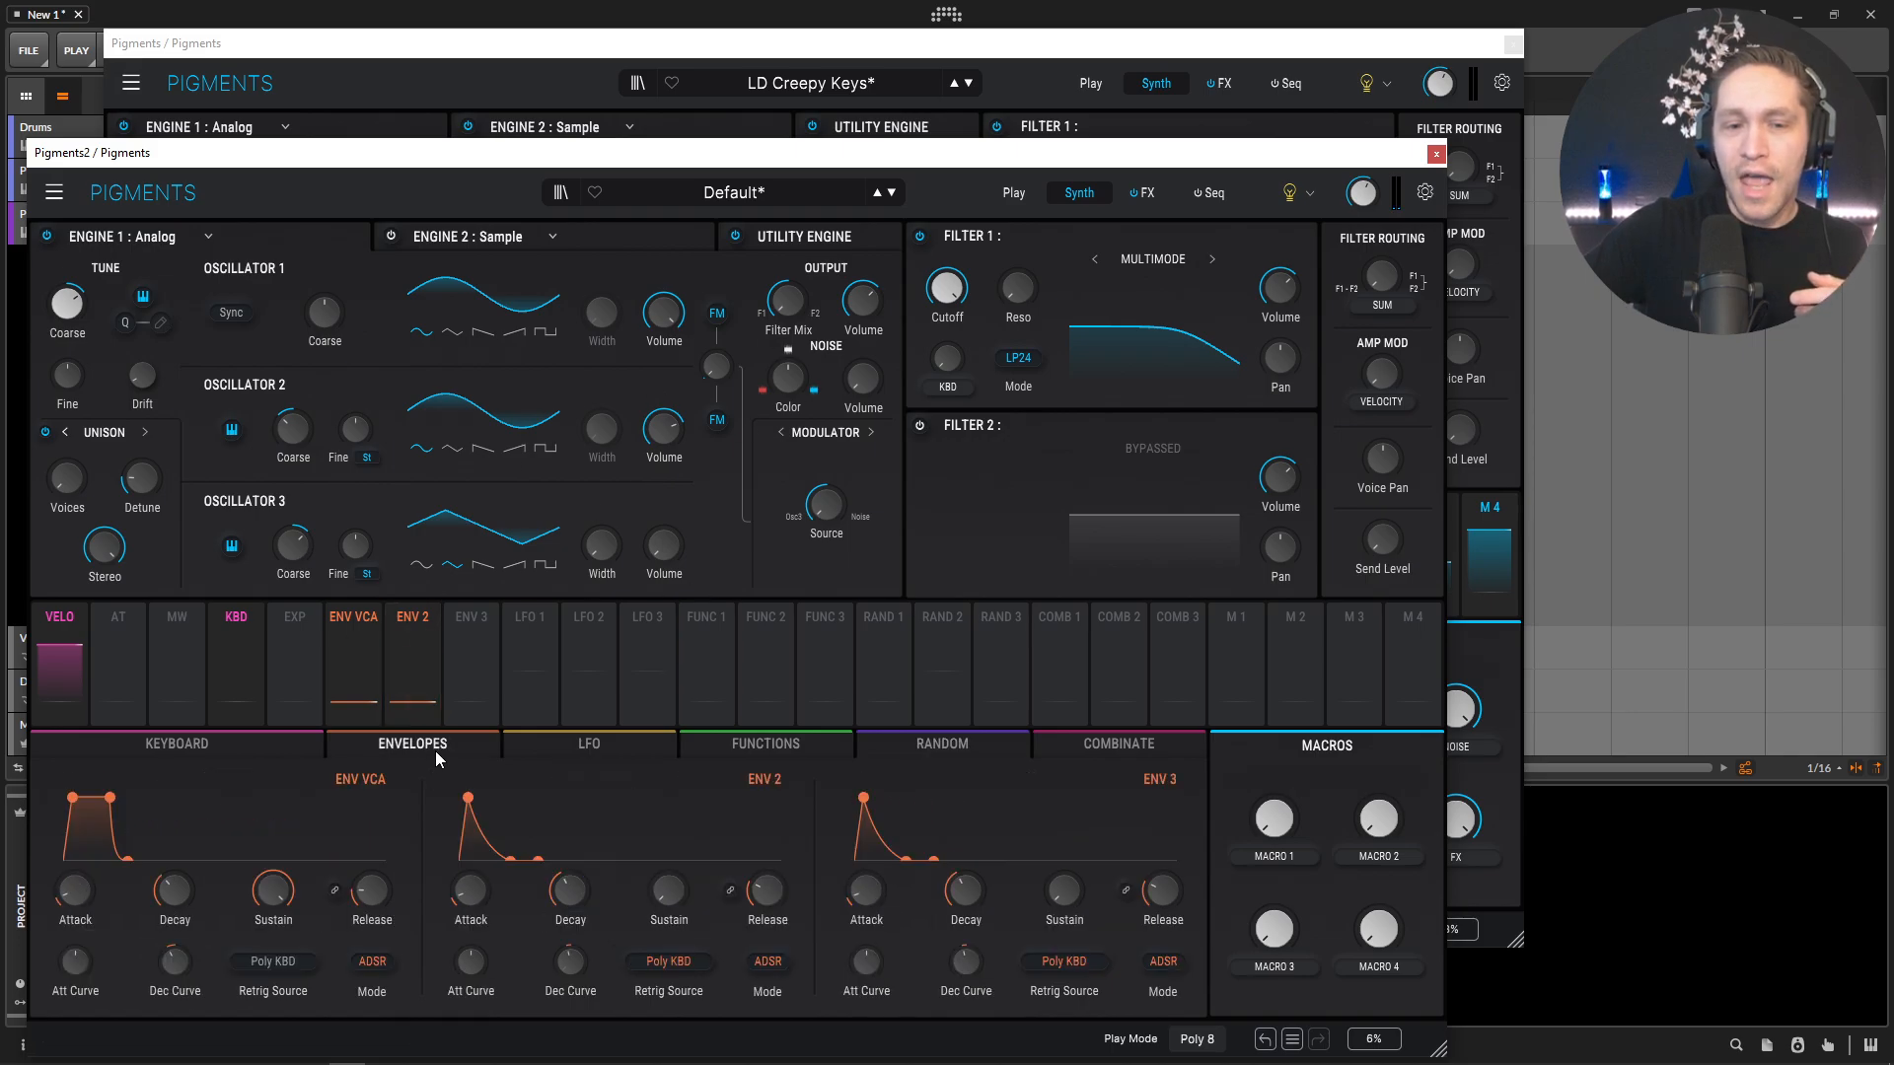
left_click(804, 55)
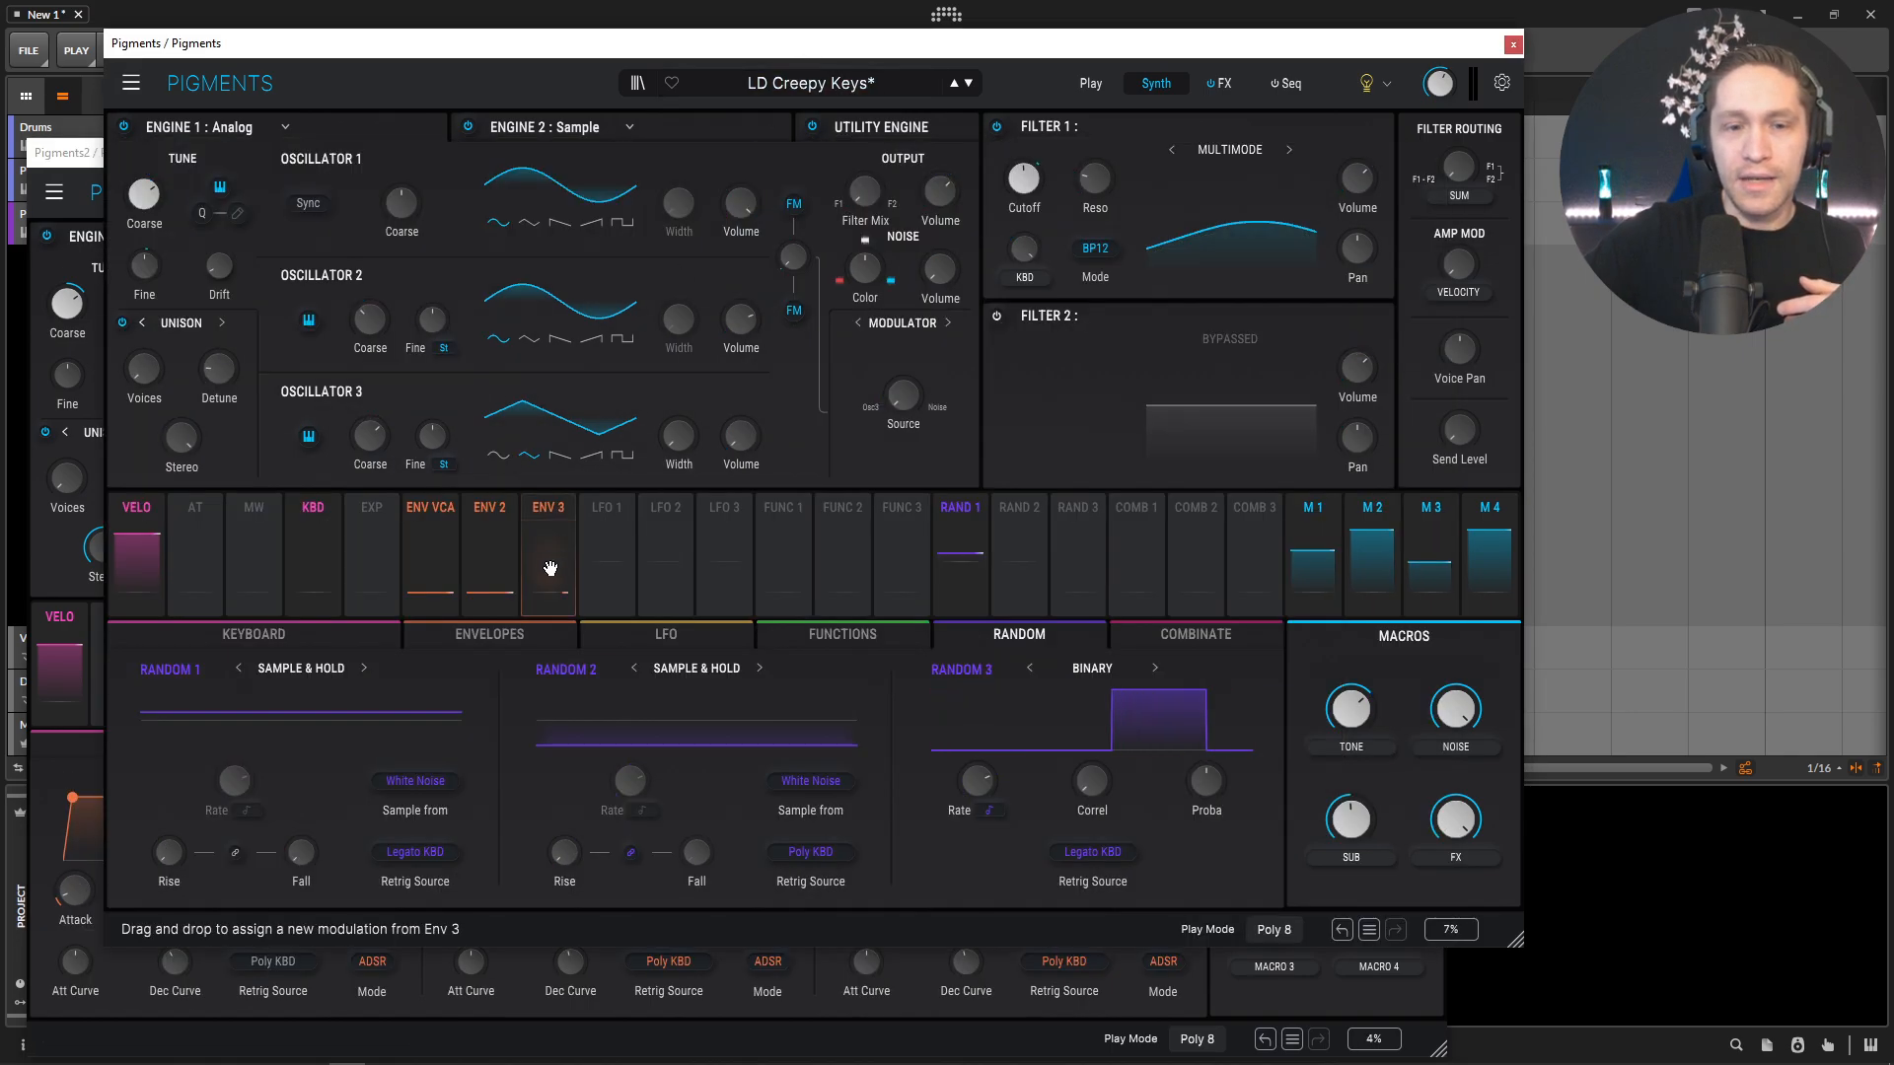
left_click(523, 637)
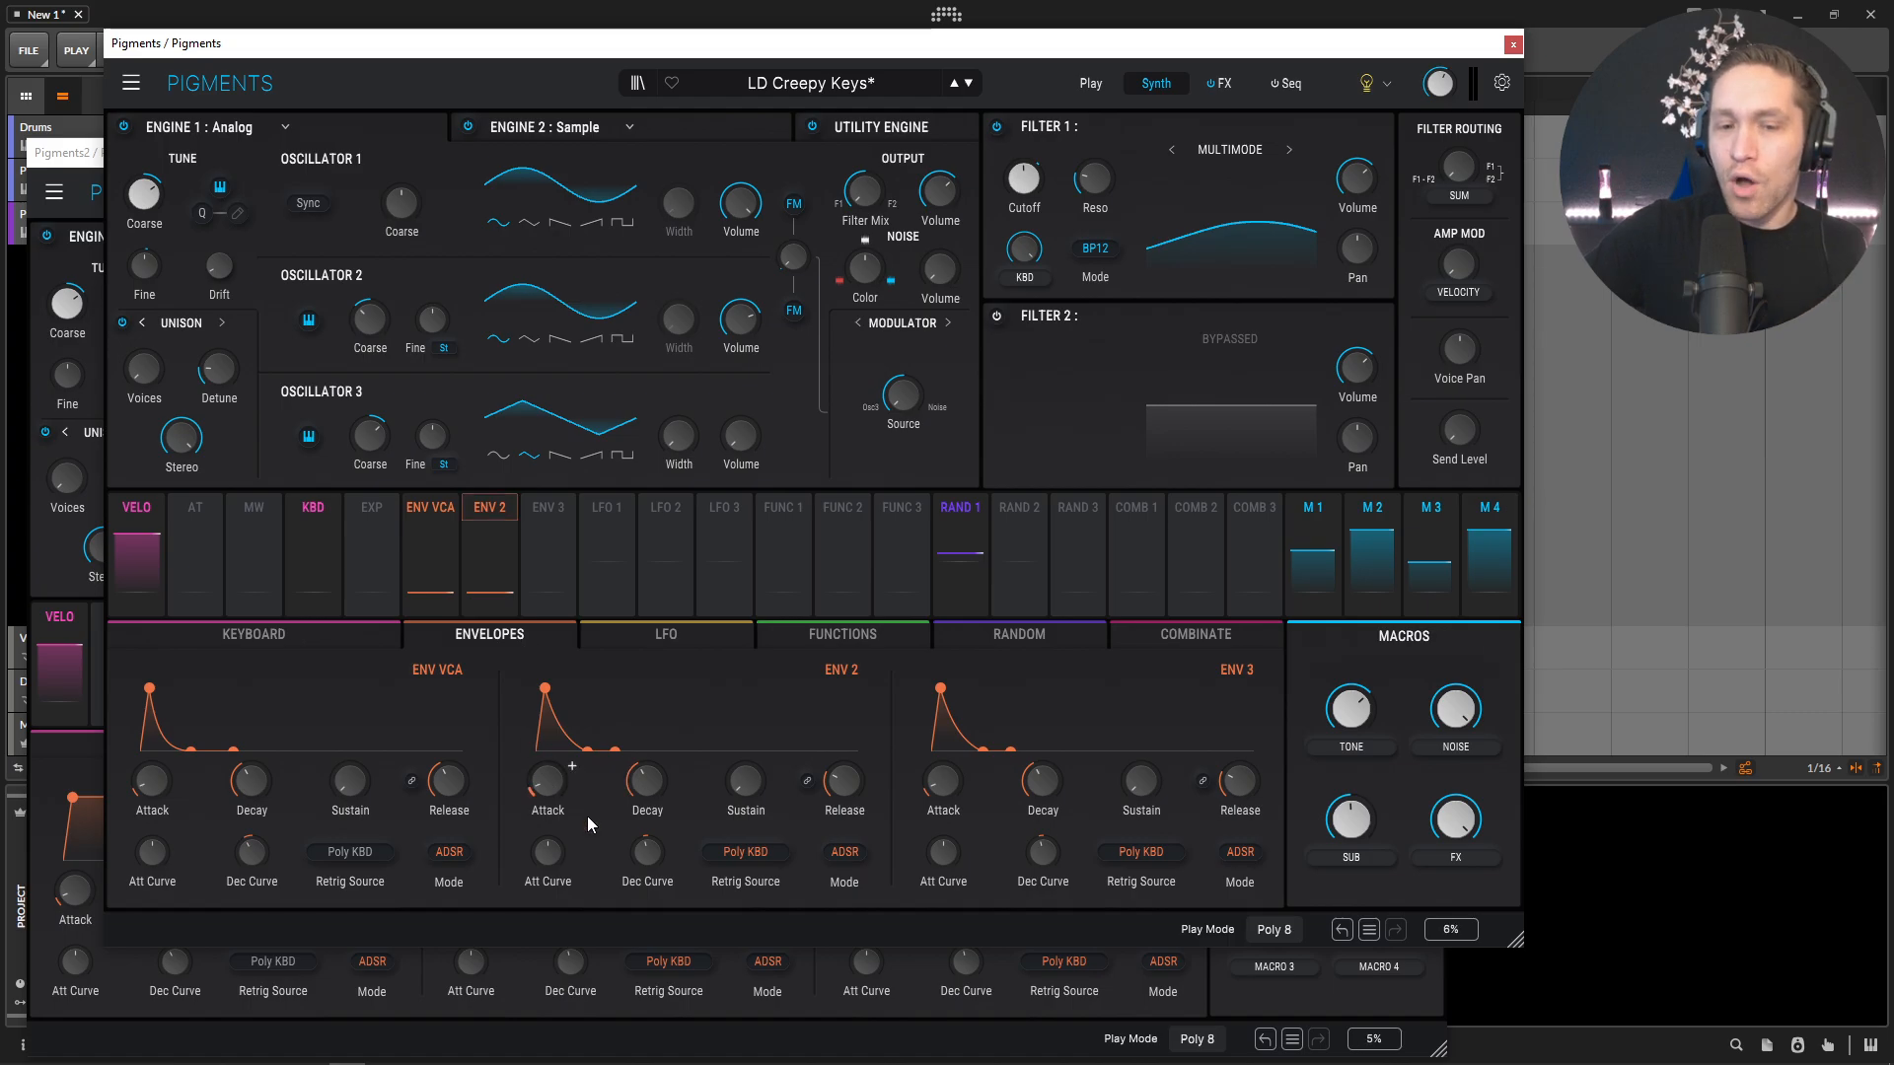
mouse_move(637, 797)
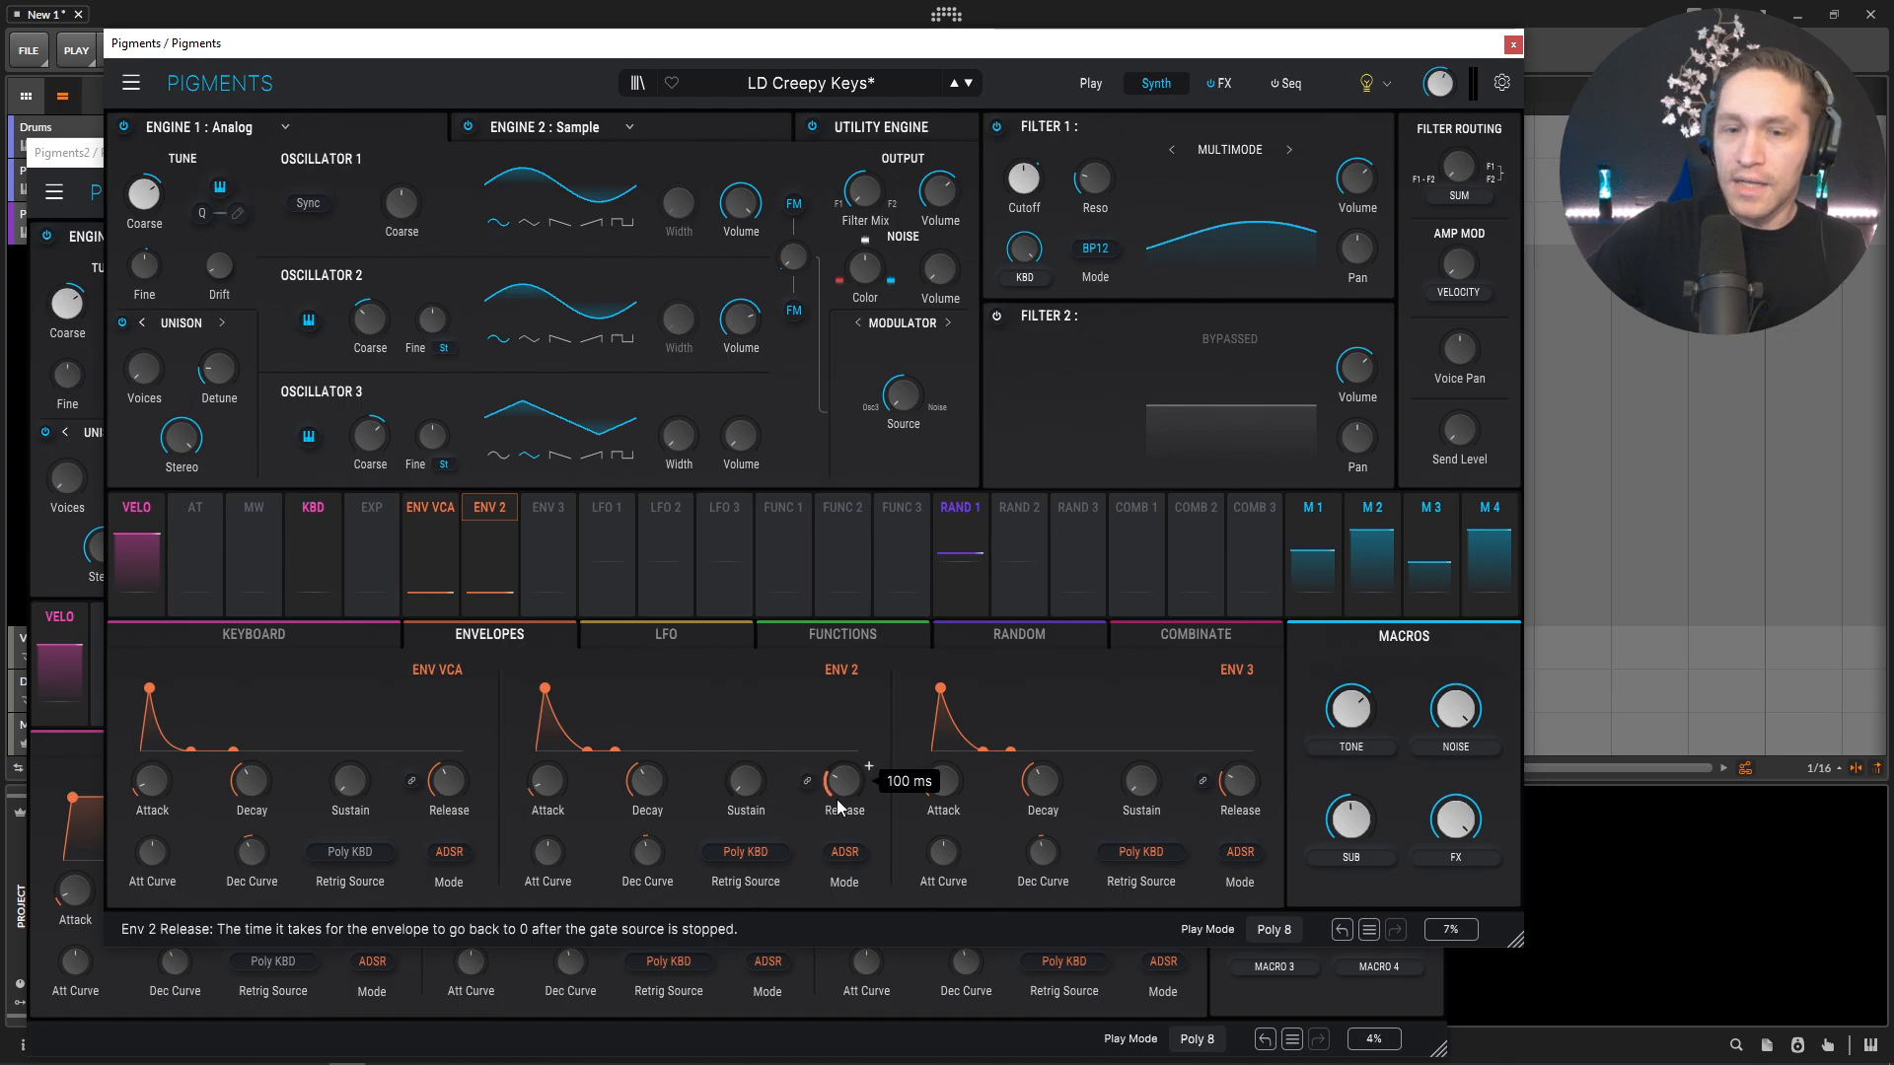
left_click(842, 1051)
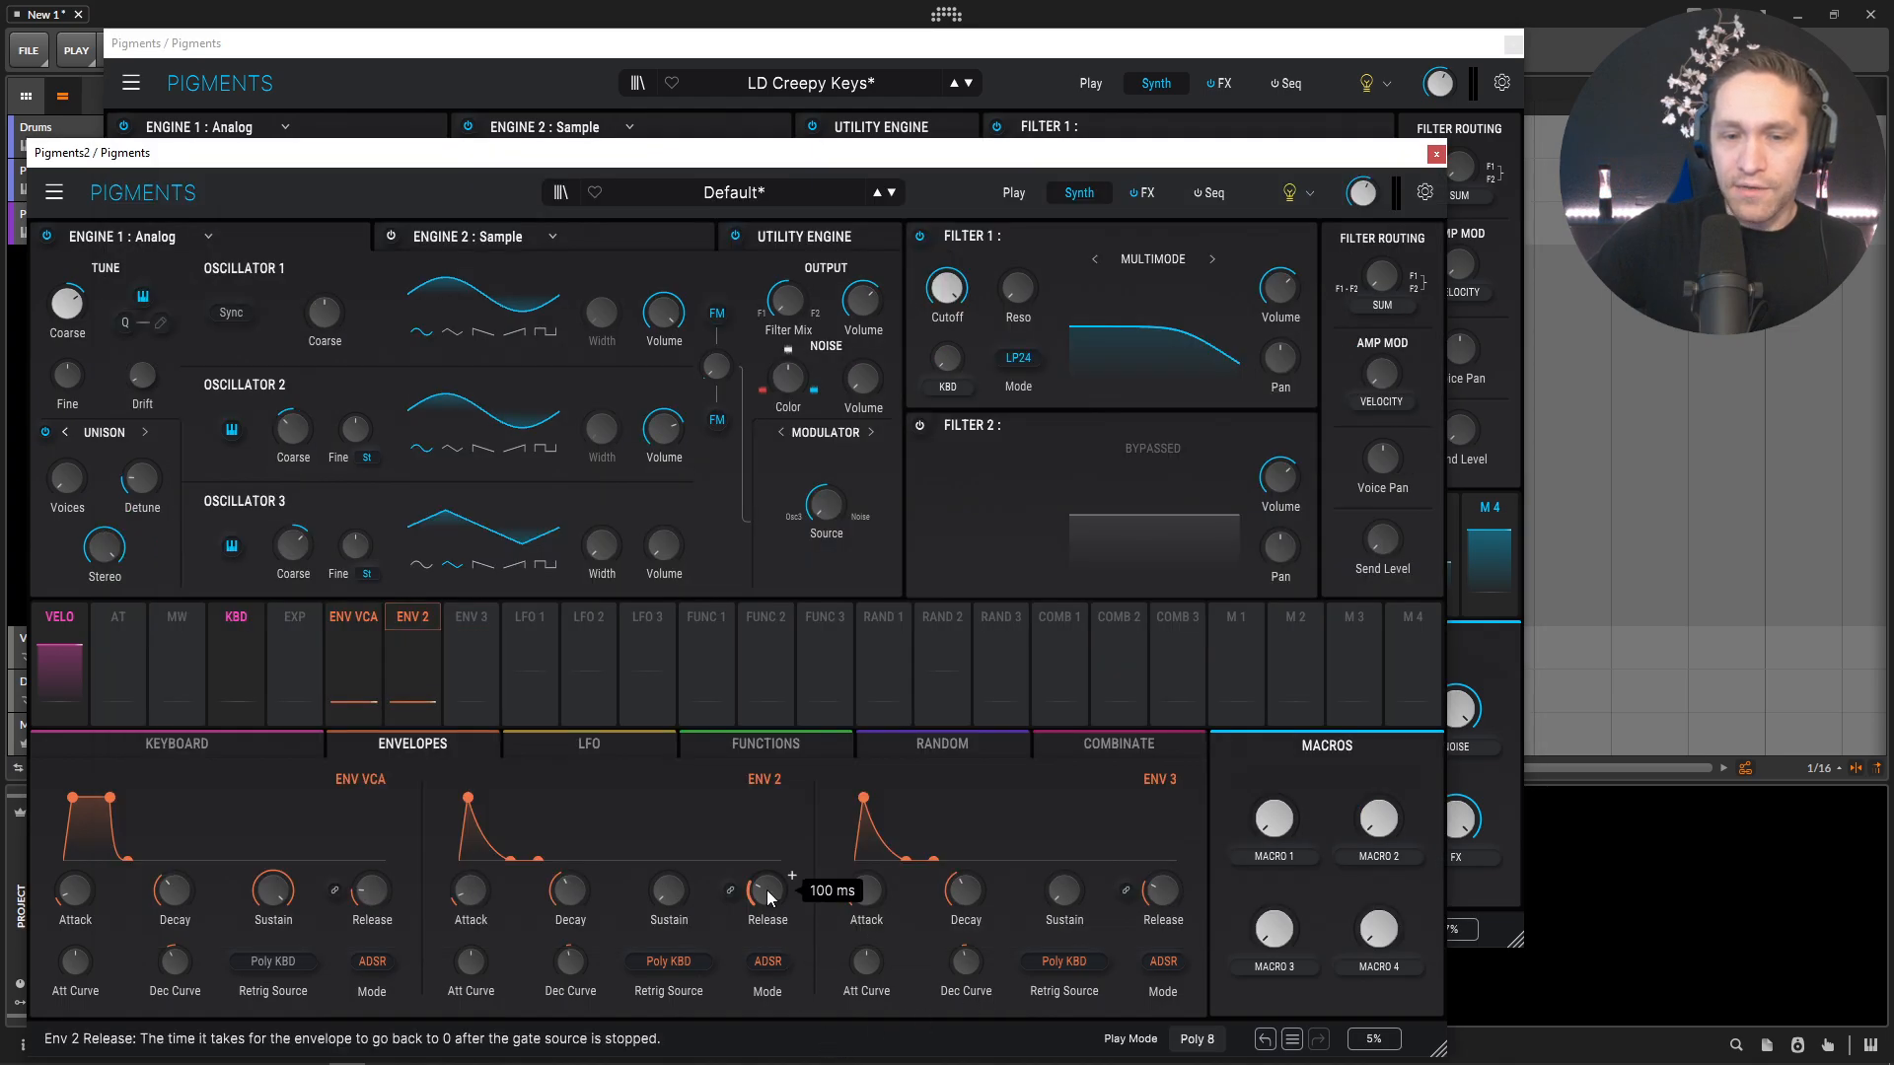
Step: Compare Env 2 with LD Creepy Keys, try a decay curve down to -9.52 in Pigments2, and reset it to the default
left_click(785, 108)
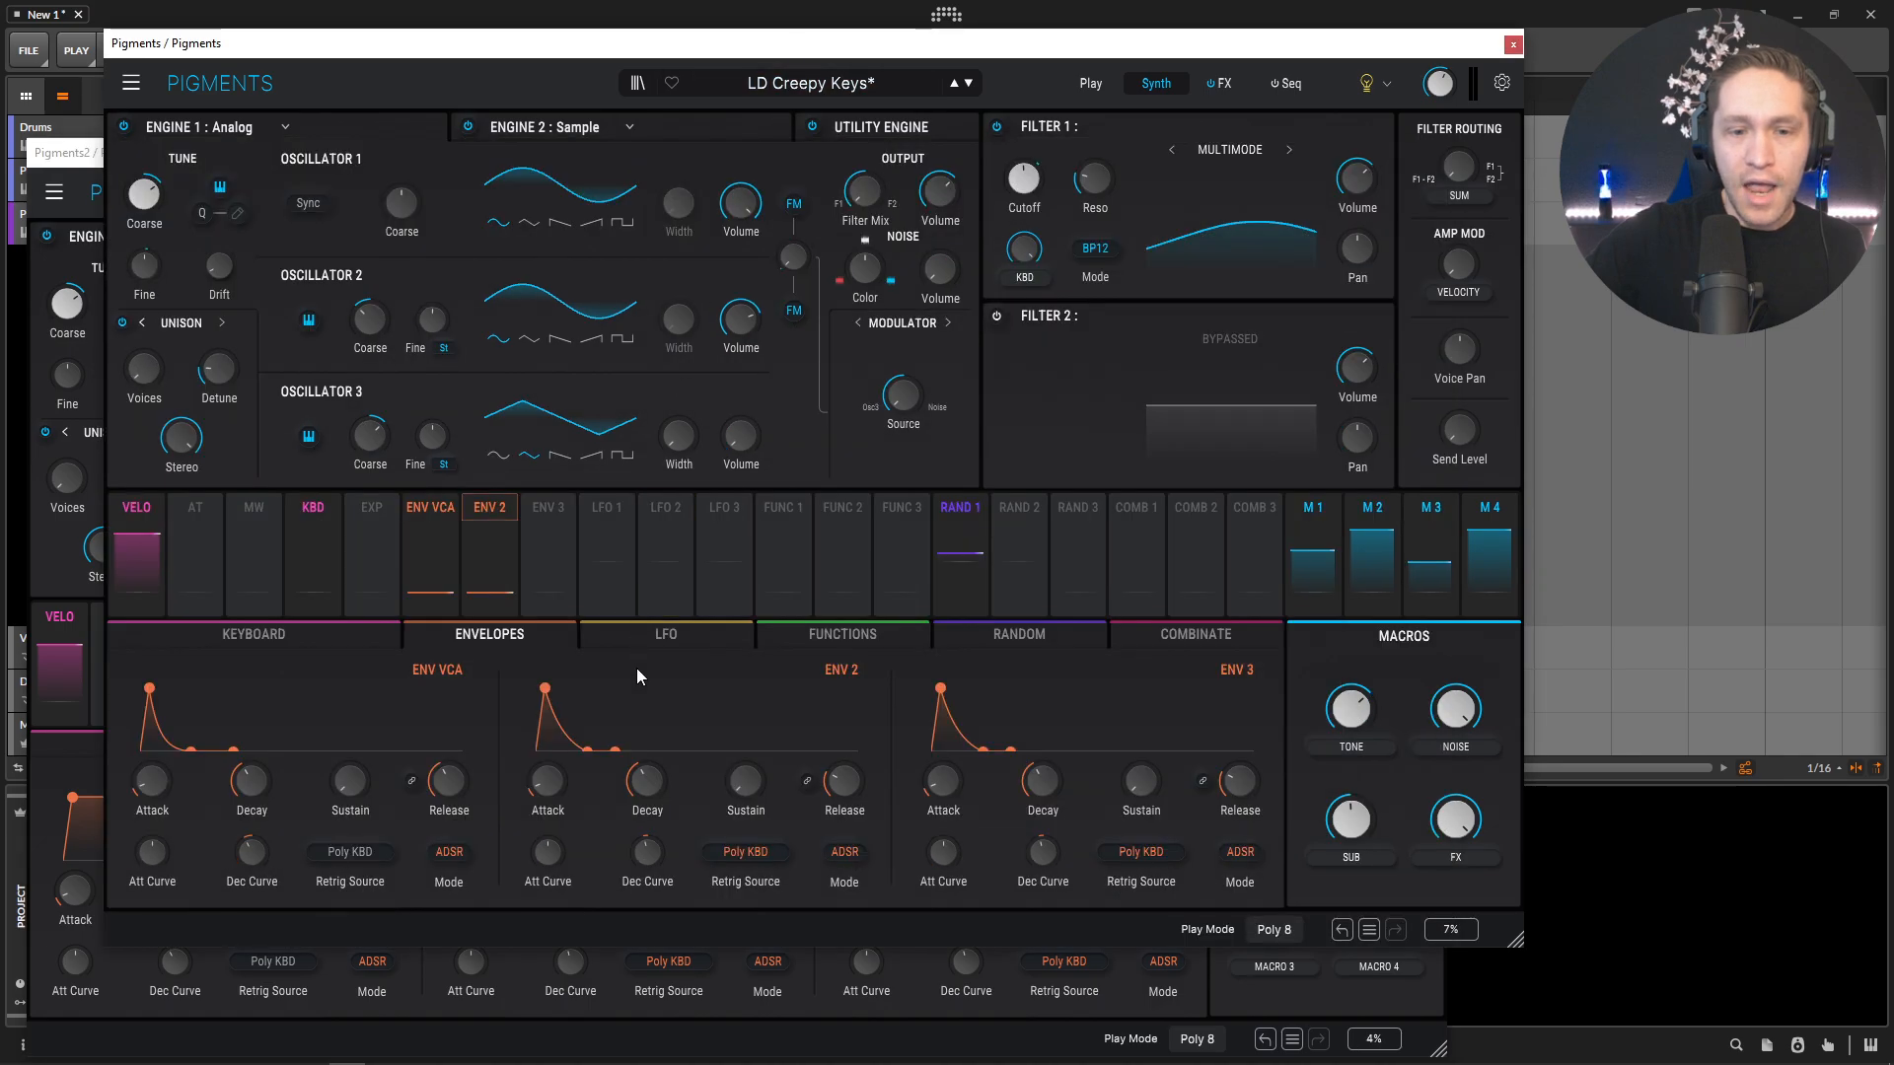
left_click(732, 1039)
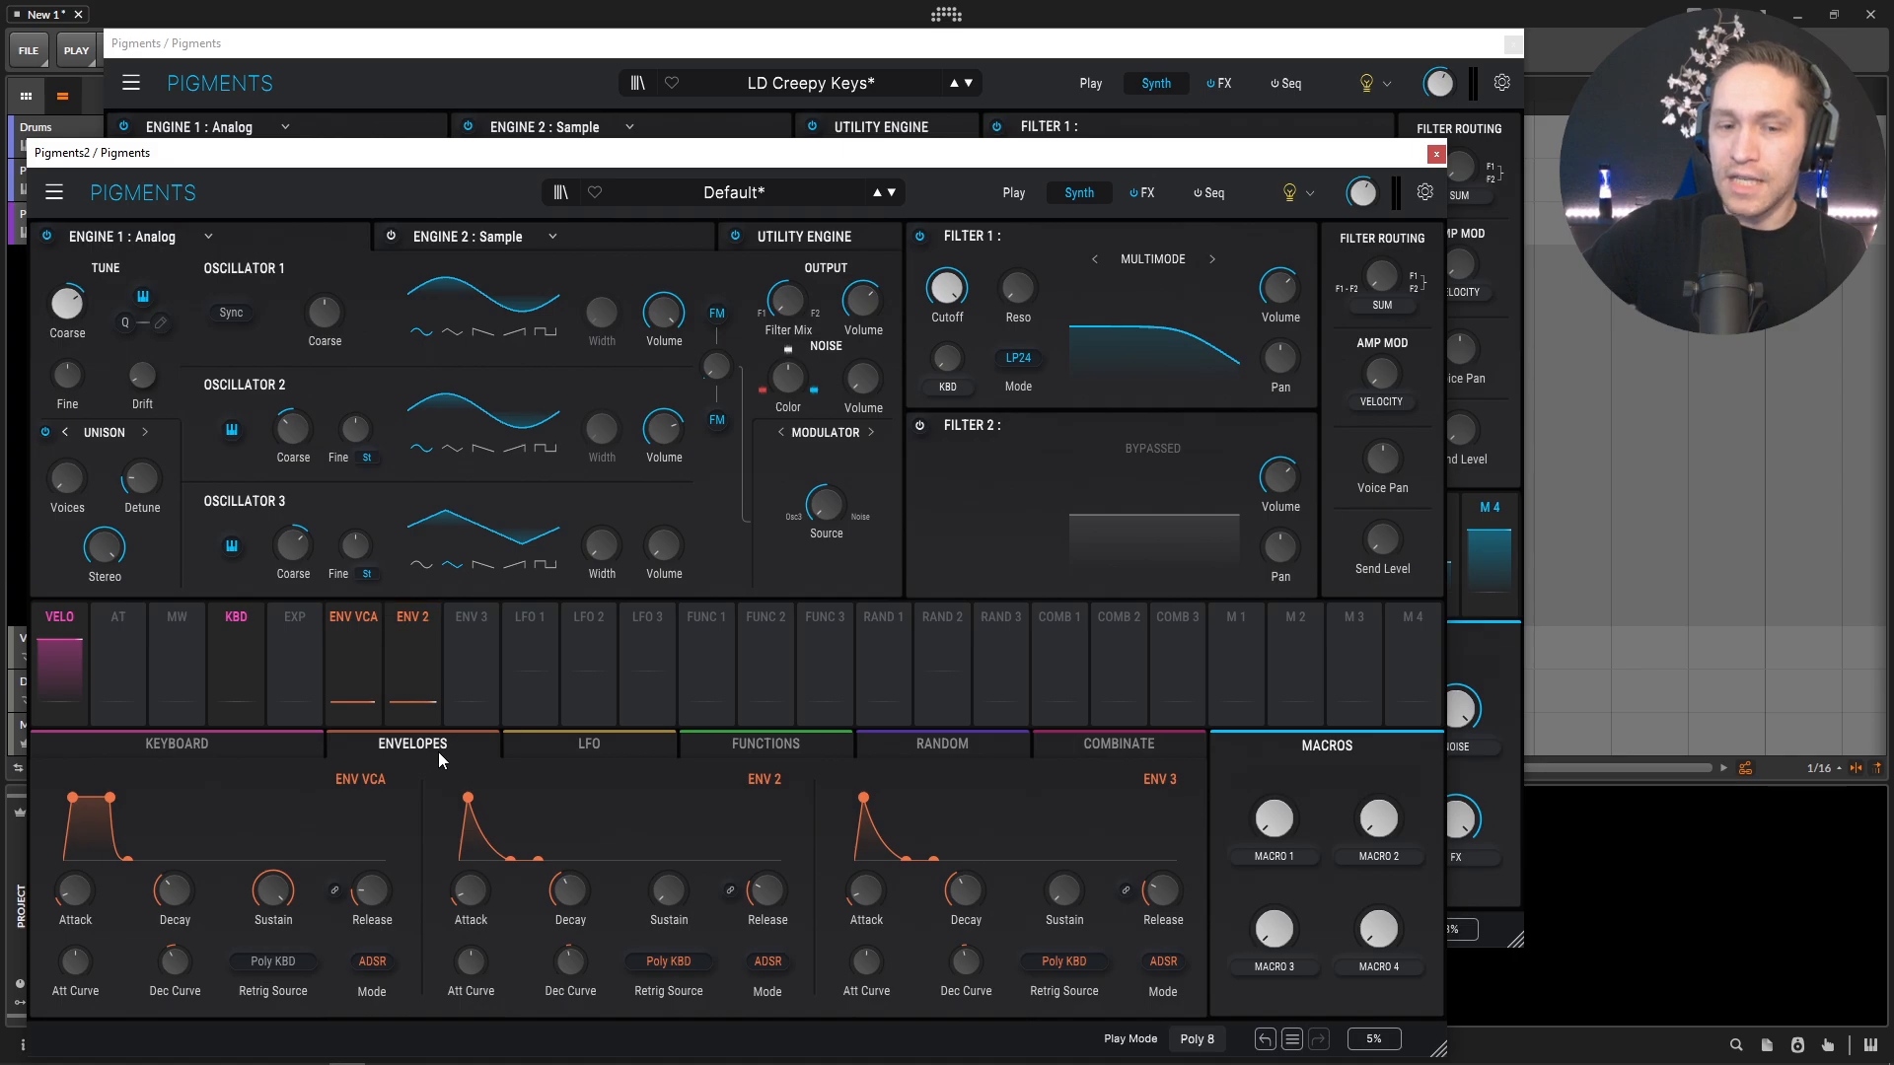
scroll(570, 961, "down", 7)
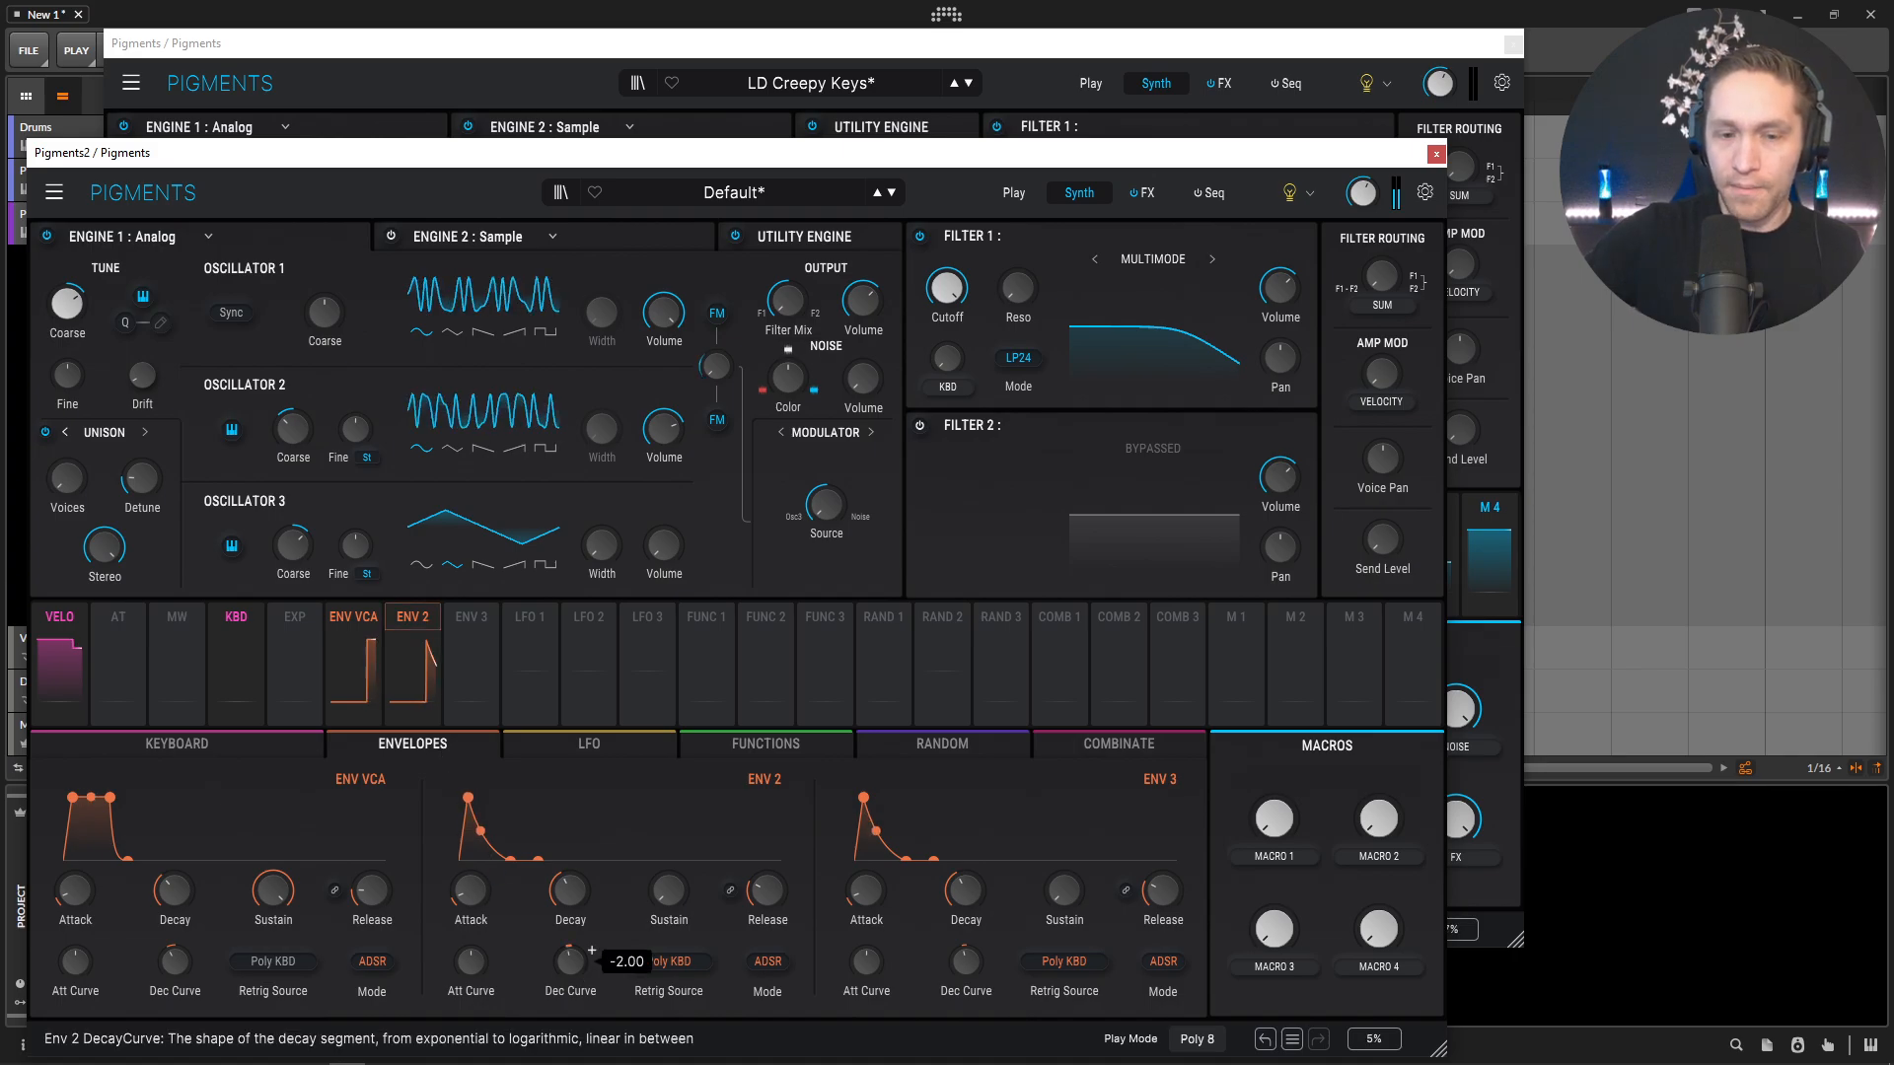
mouse_move(570, 961)
left_mouse_down()
mouse_move(570, 940)
mouse_move(570, 961)
left_mouse_up()
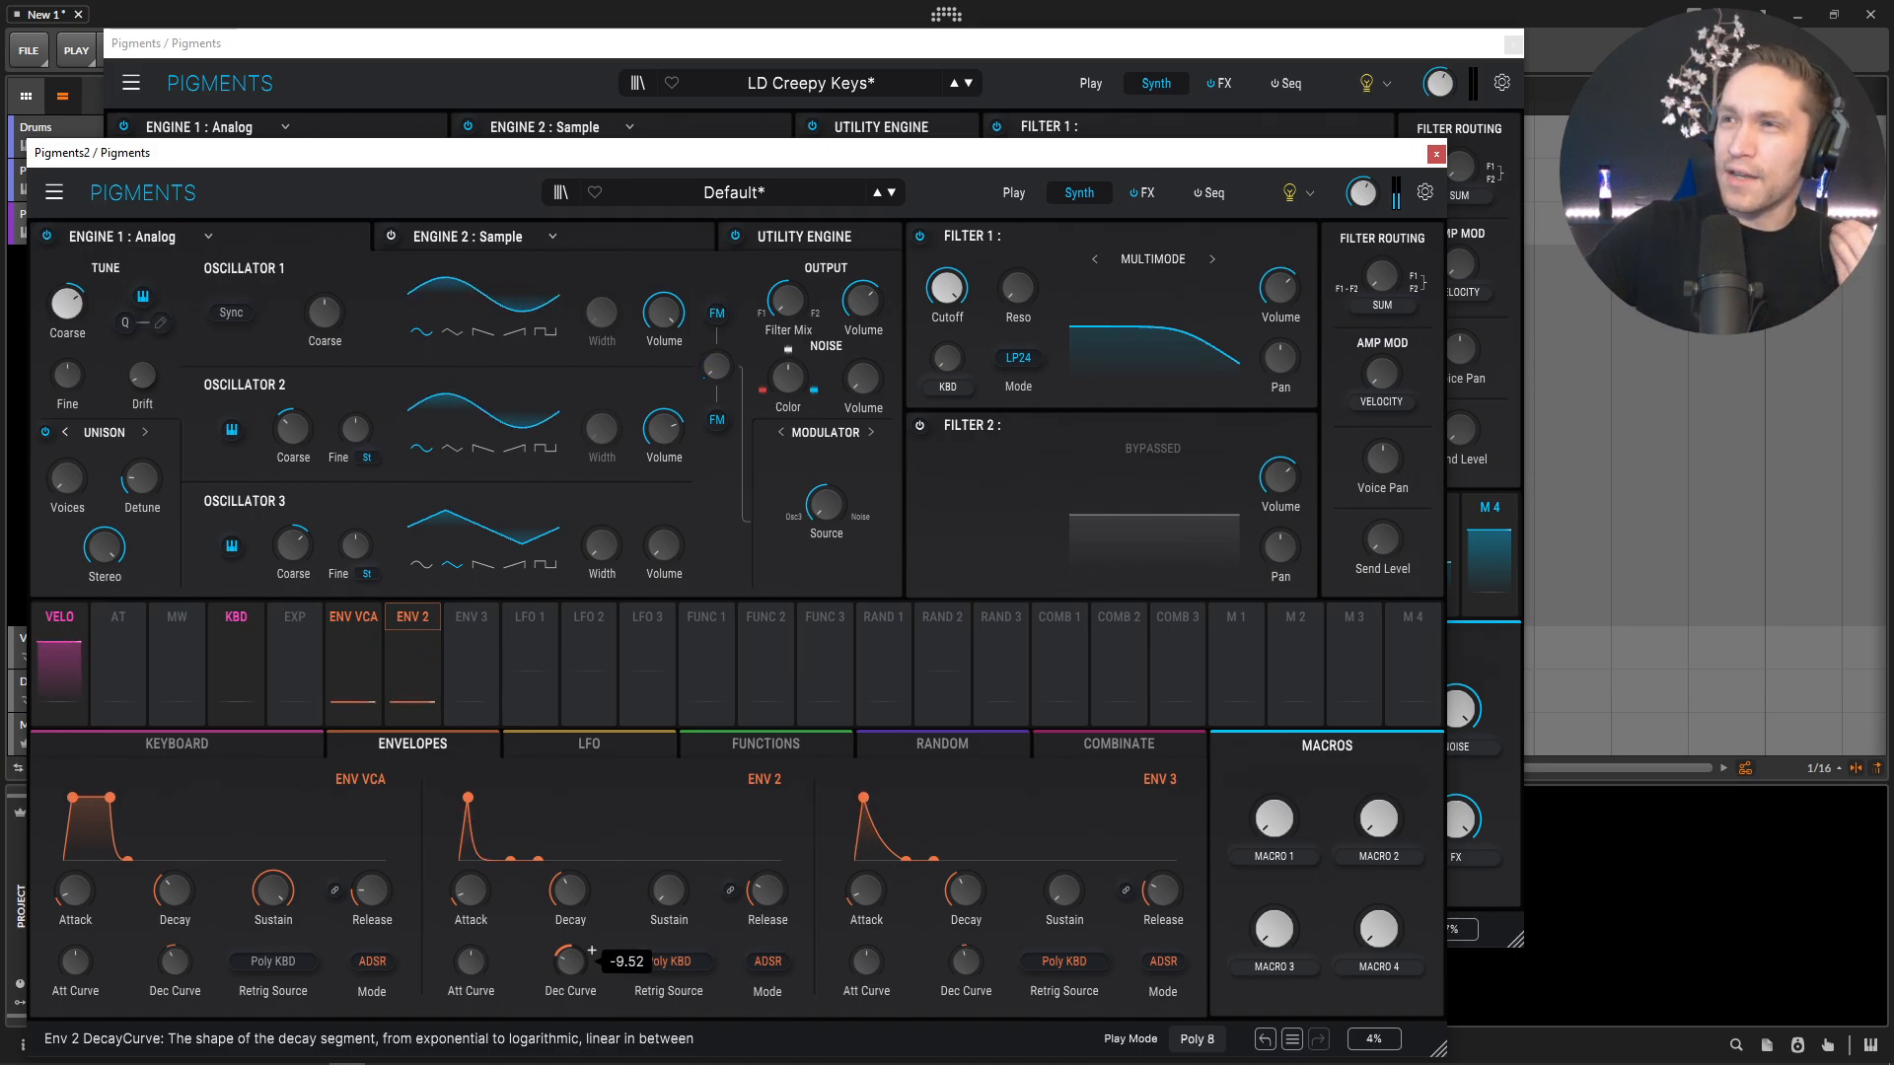
double_click(578, 967)
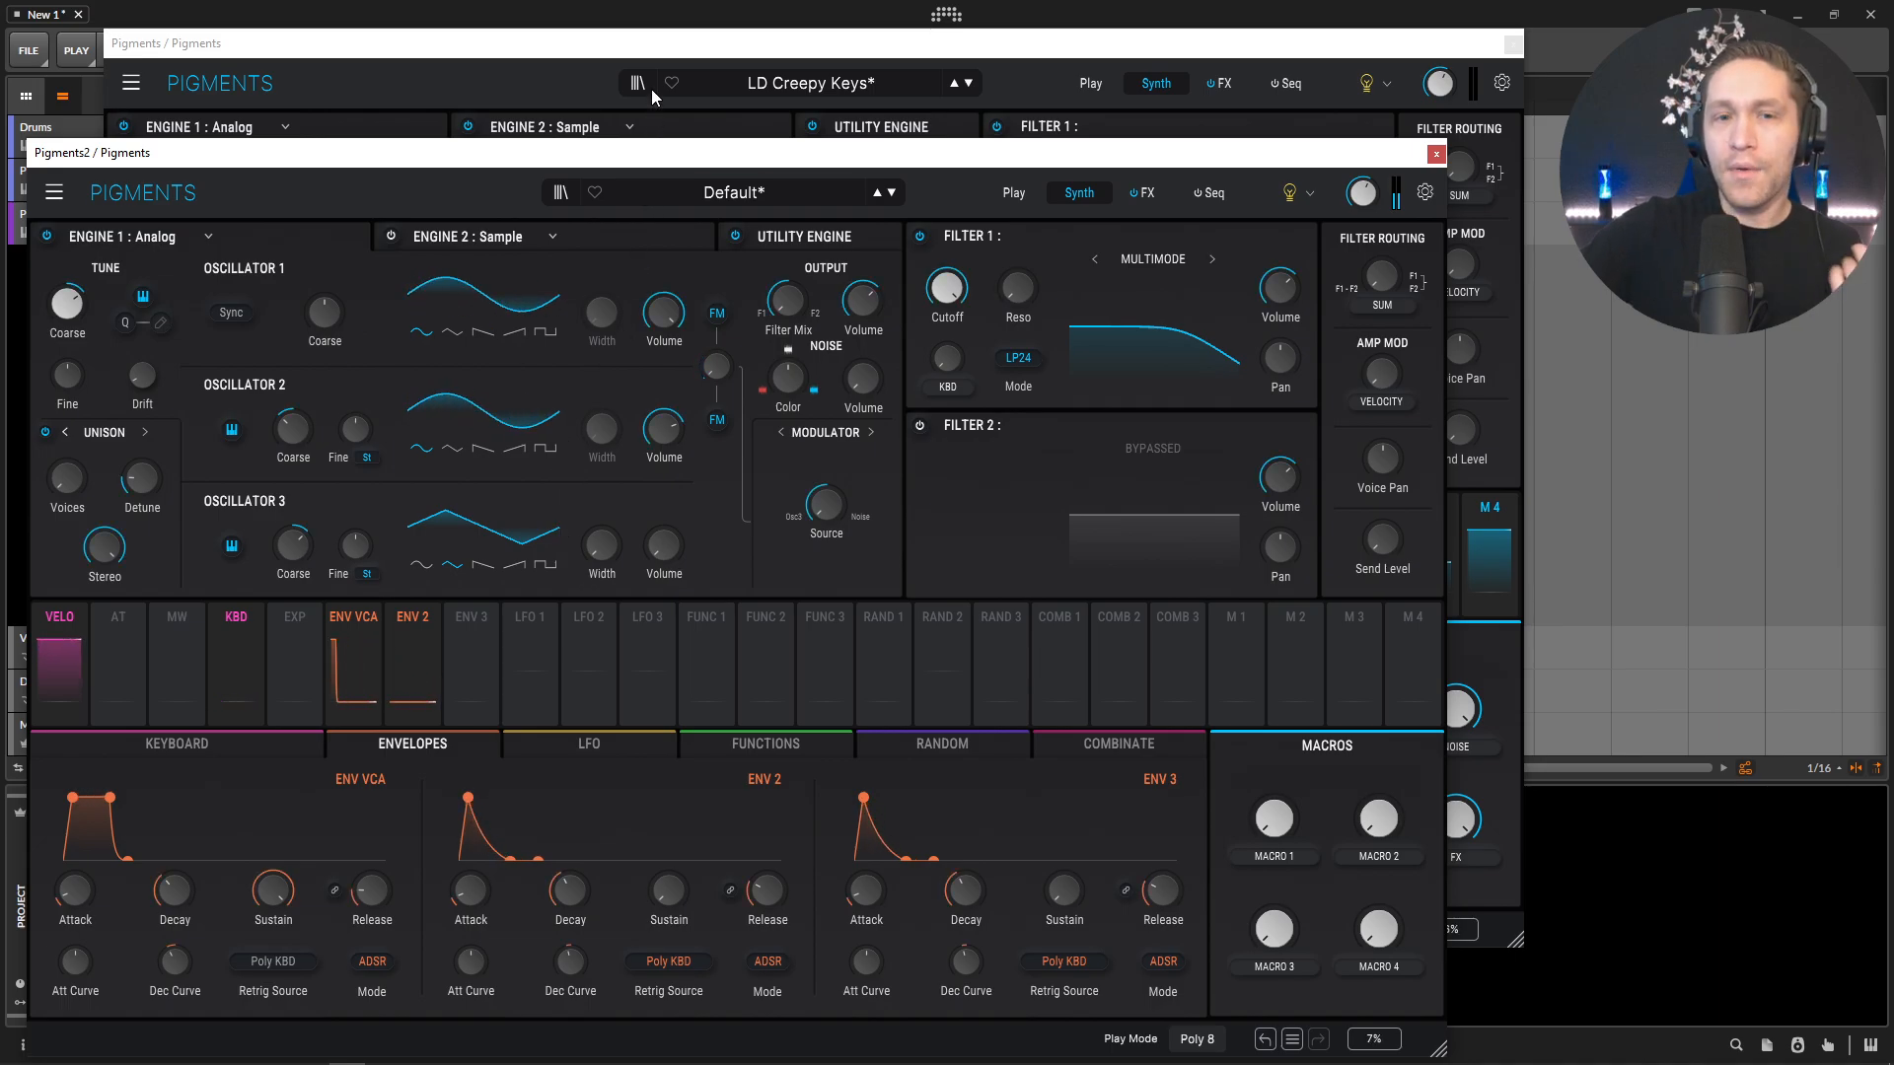
Step: Check the Env VCA sustain in LD Creepy Keys and set it to 0.00 in Pigments2
left_click(626, 57)
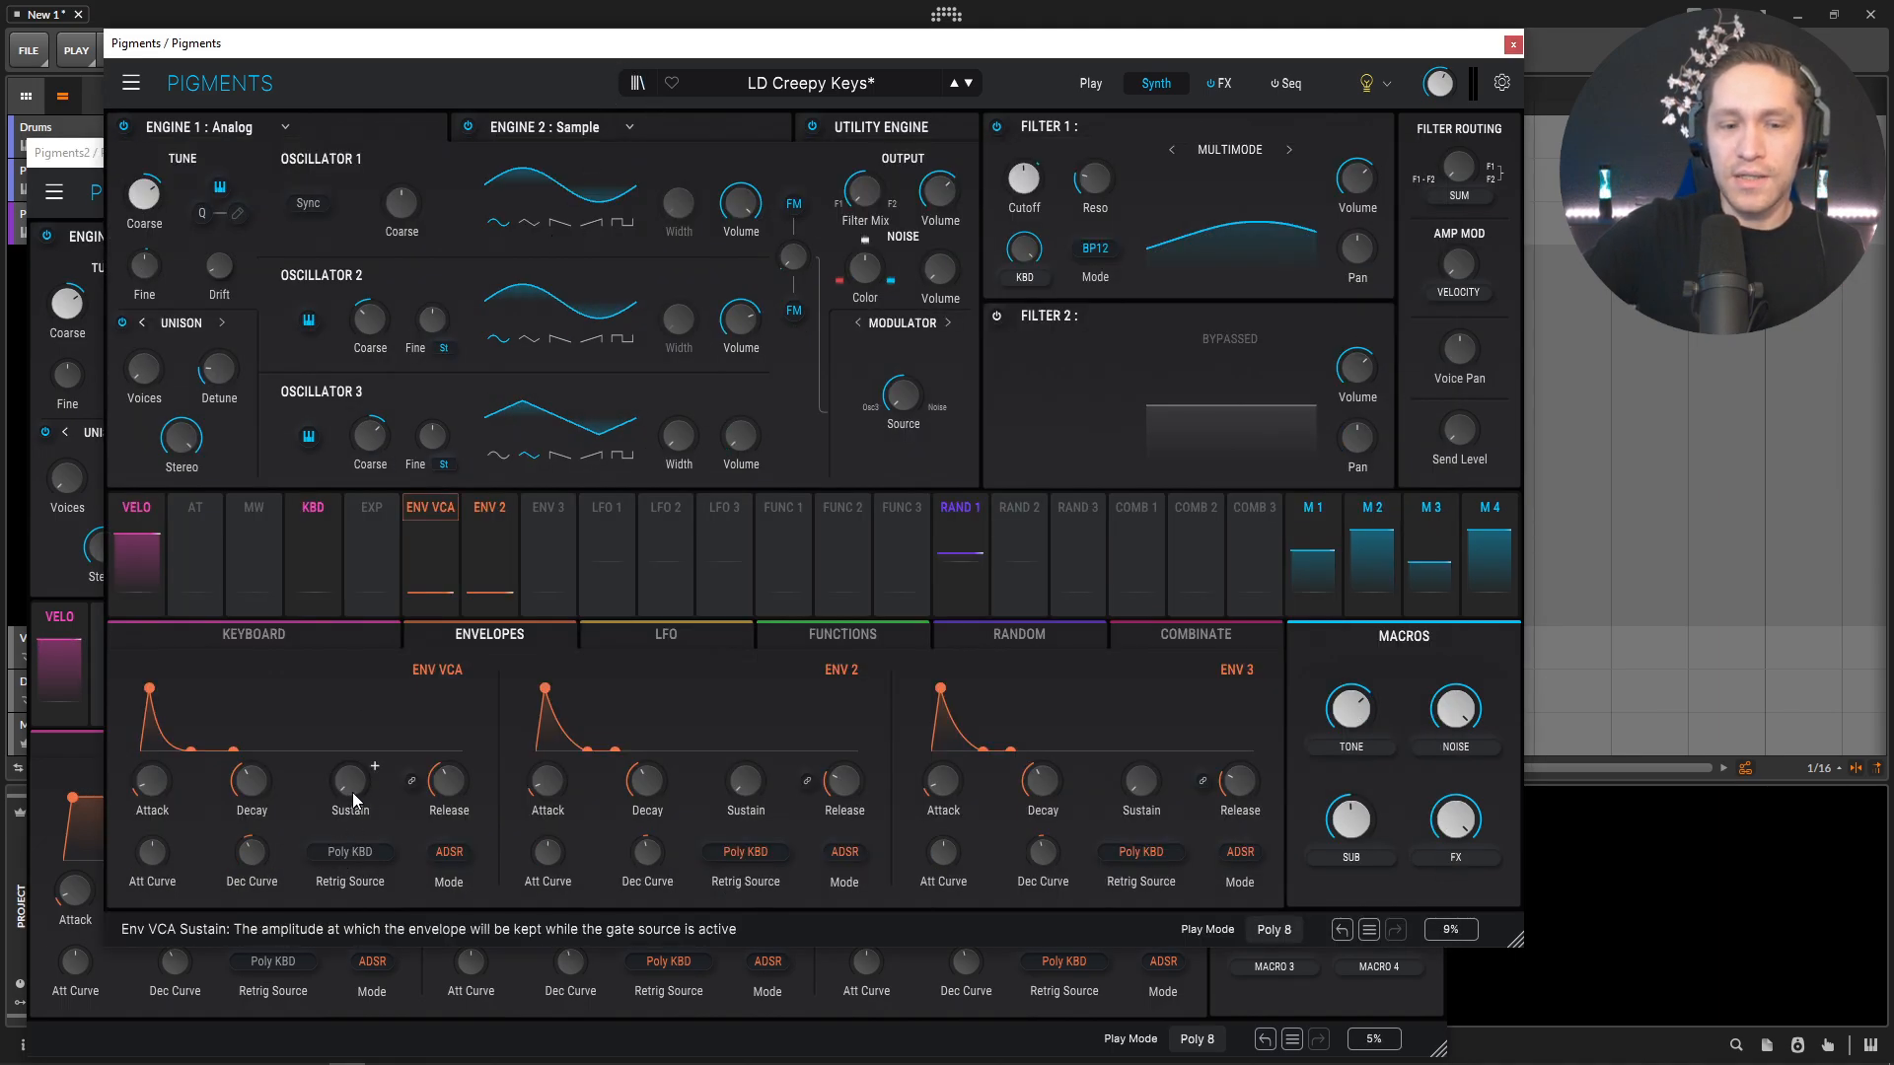
left_click(591, 1001)
left_click_drag(276, 889, 277, 1025)
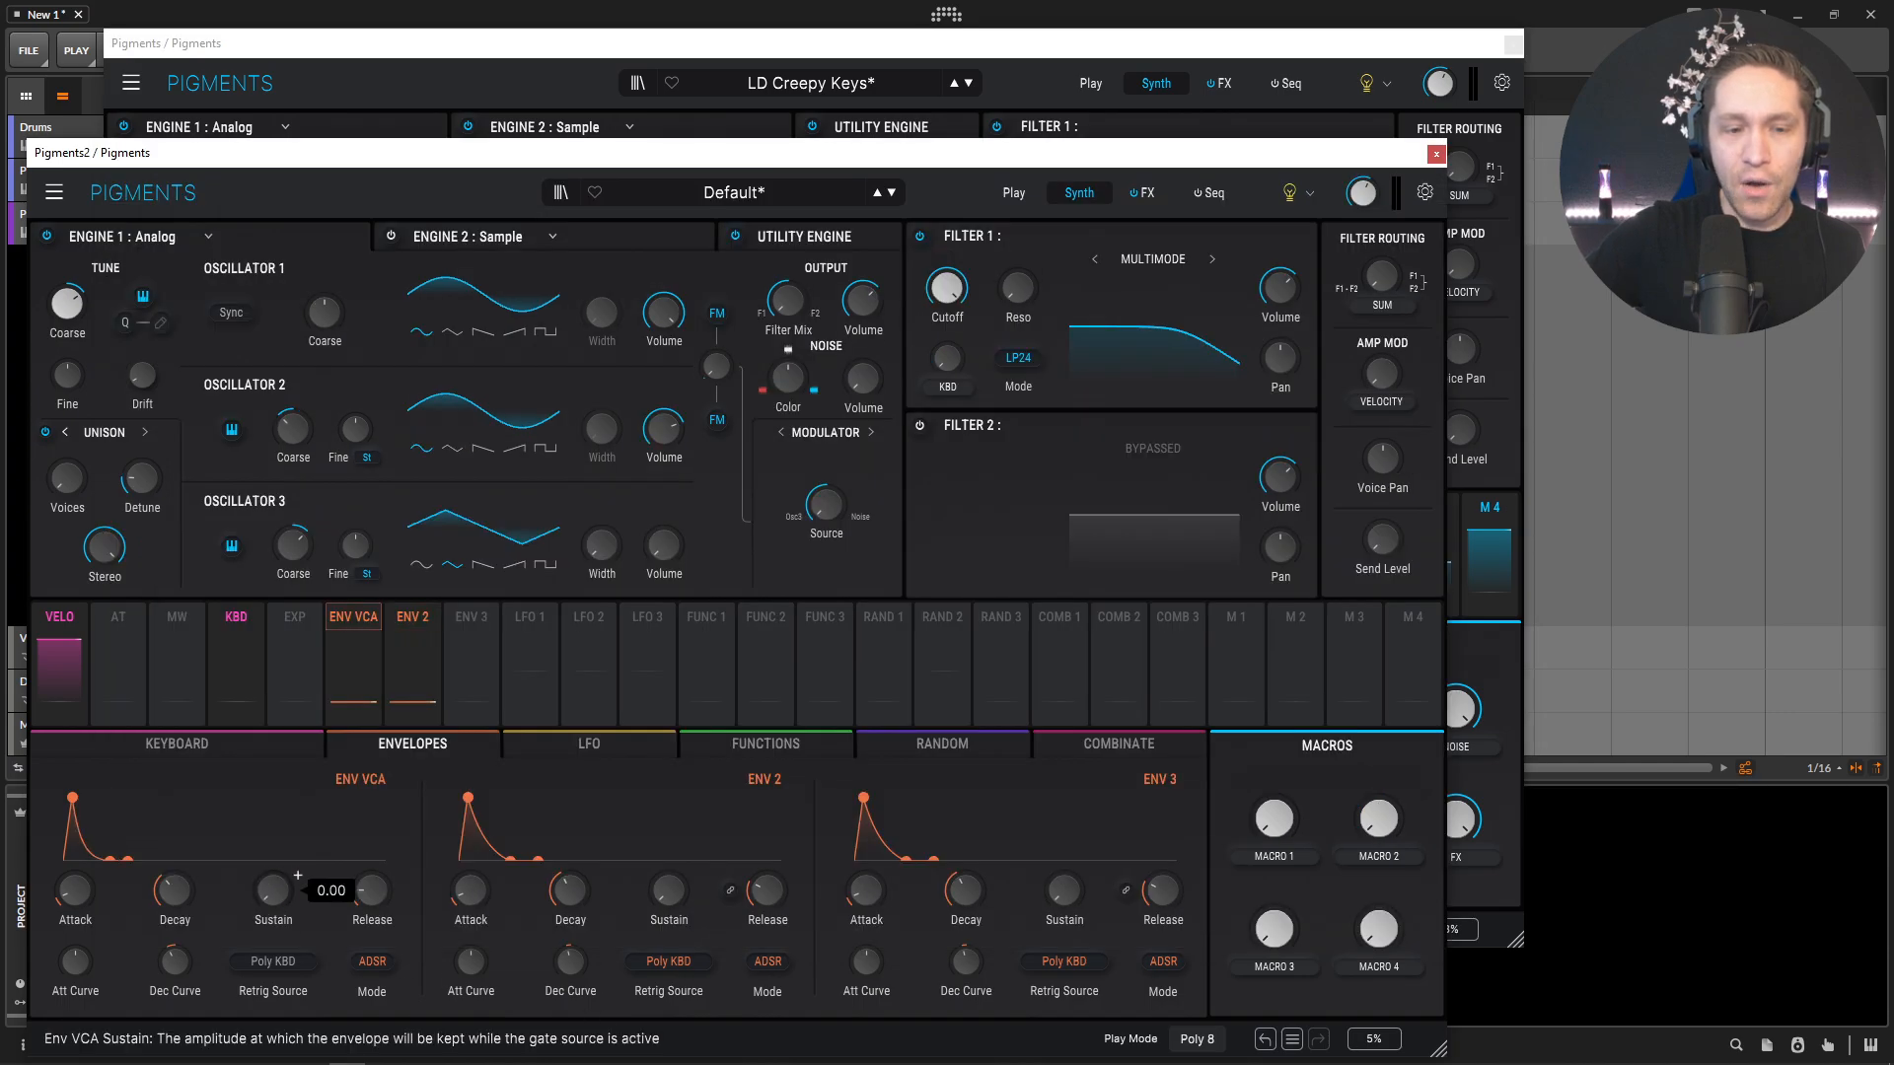
Step: Compare the Env VCA decay in both instances and lengthen the Env VCA release in Pigments2 to match LD Creepy Keys
left_click(464, 45)
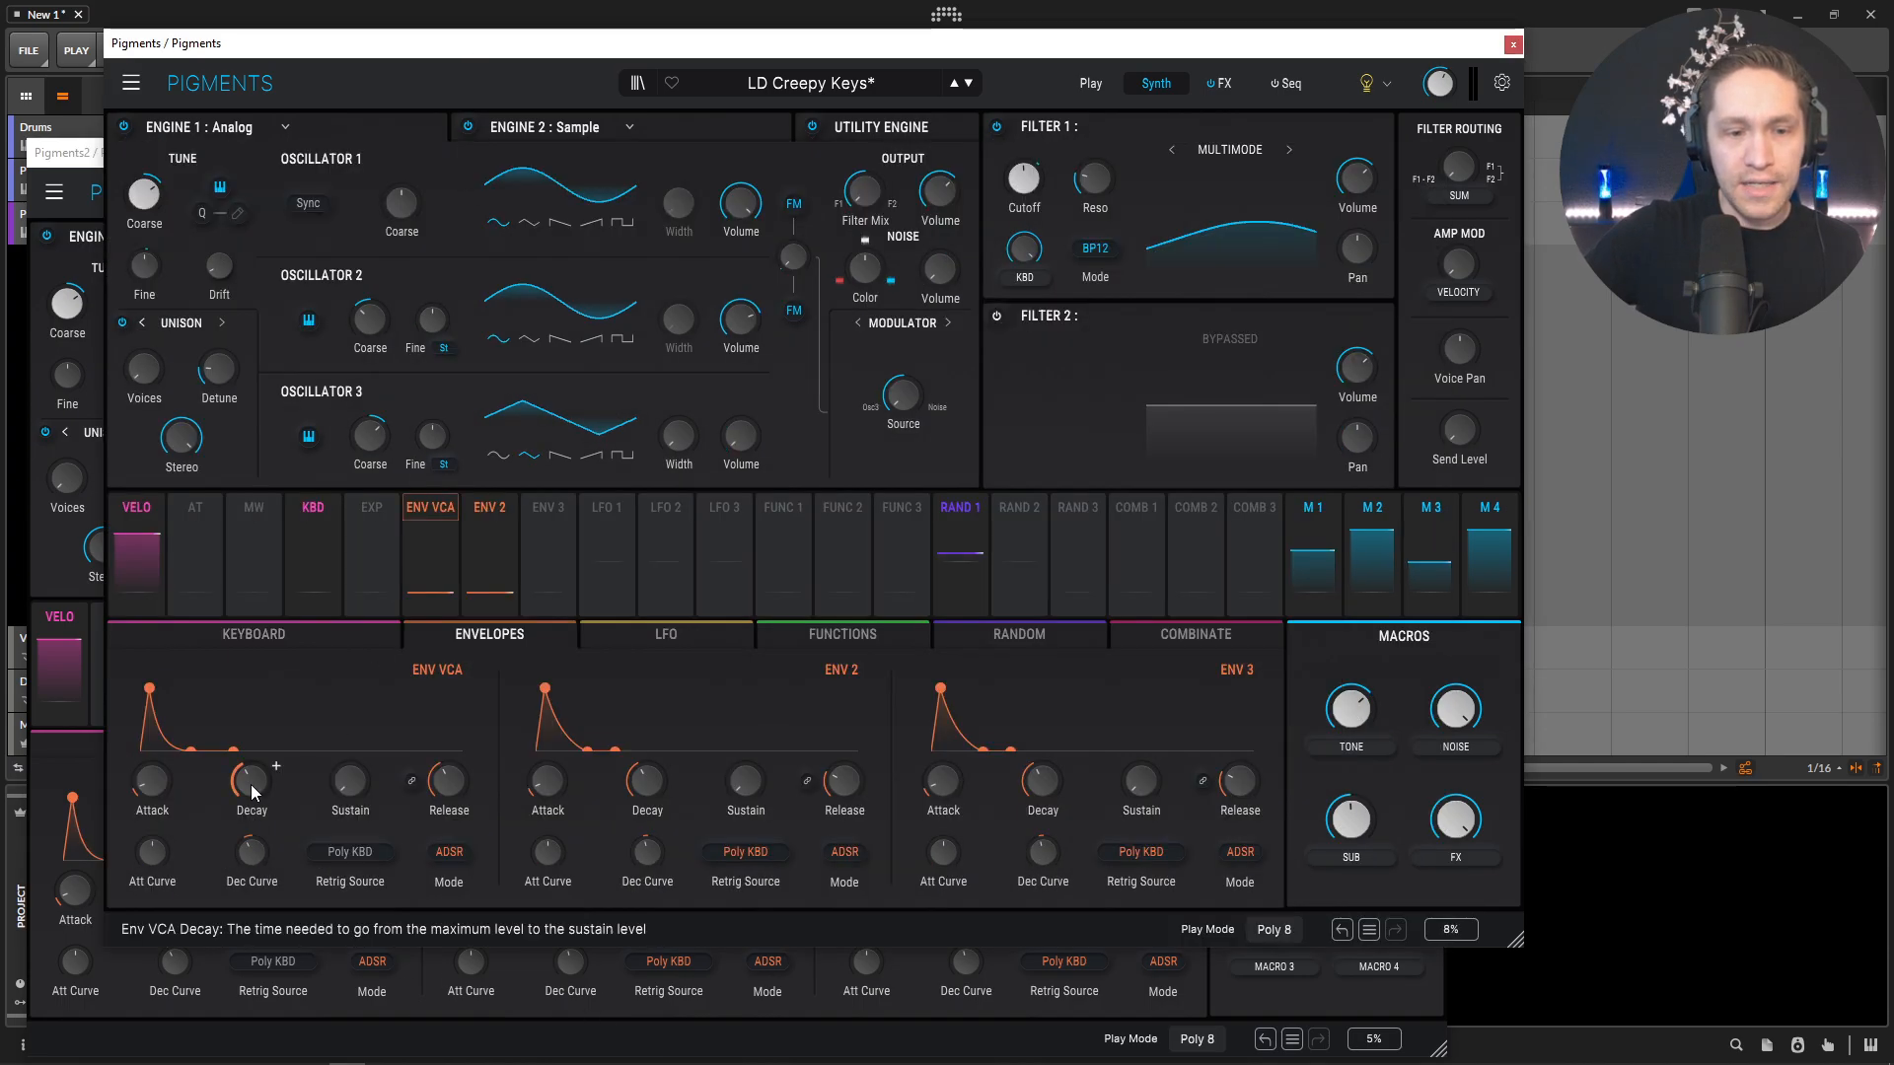
left_click(403, 1049)
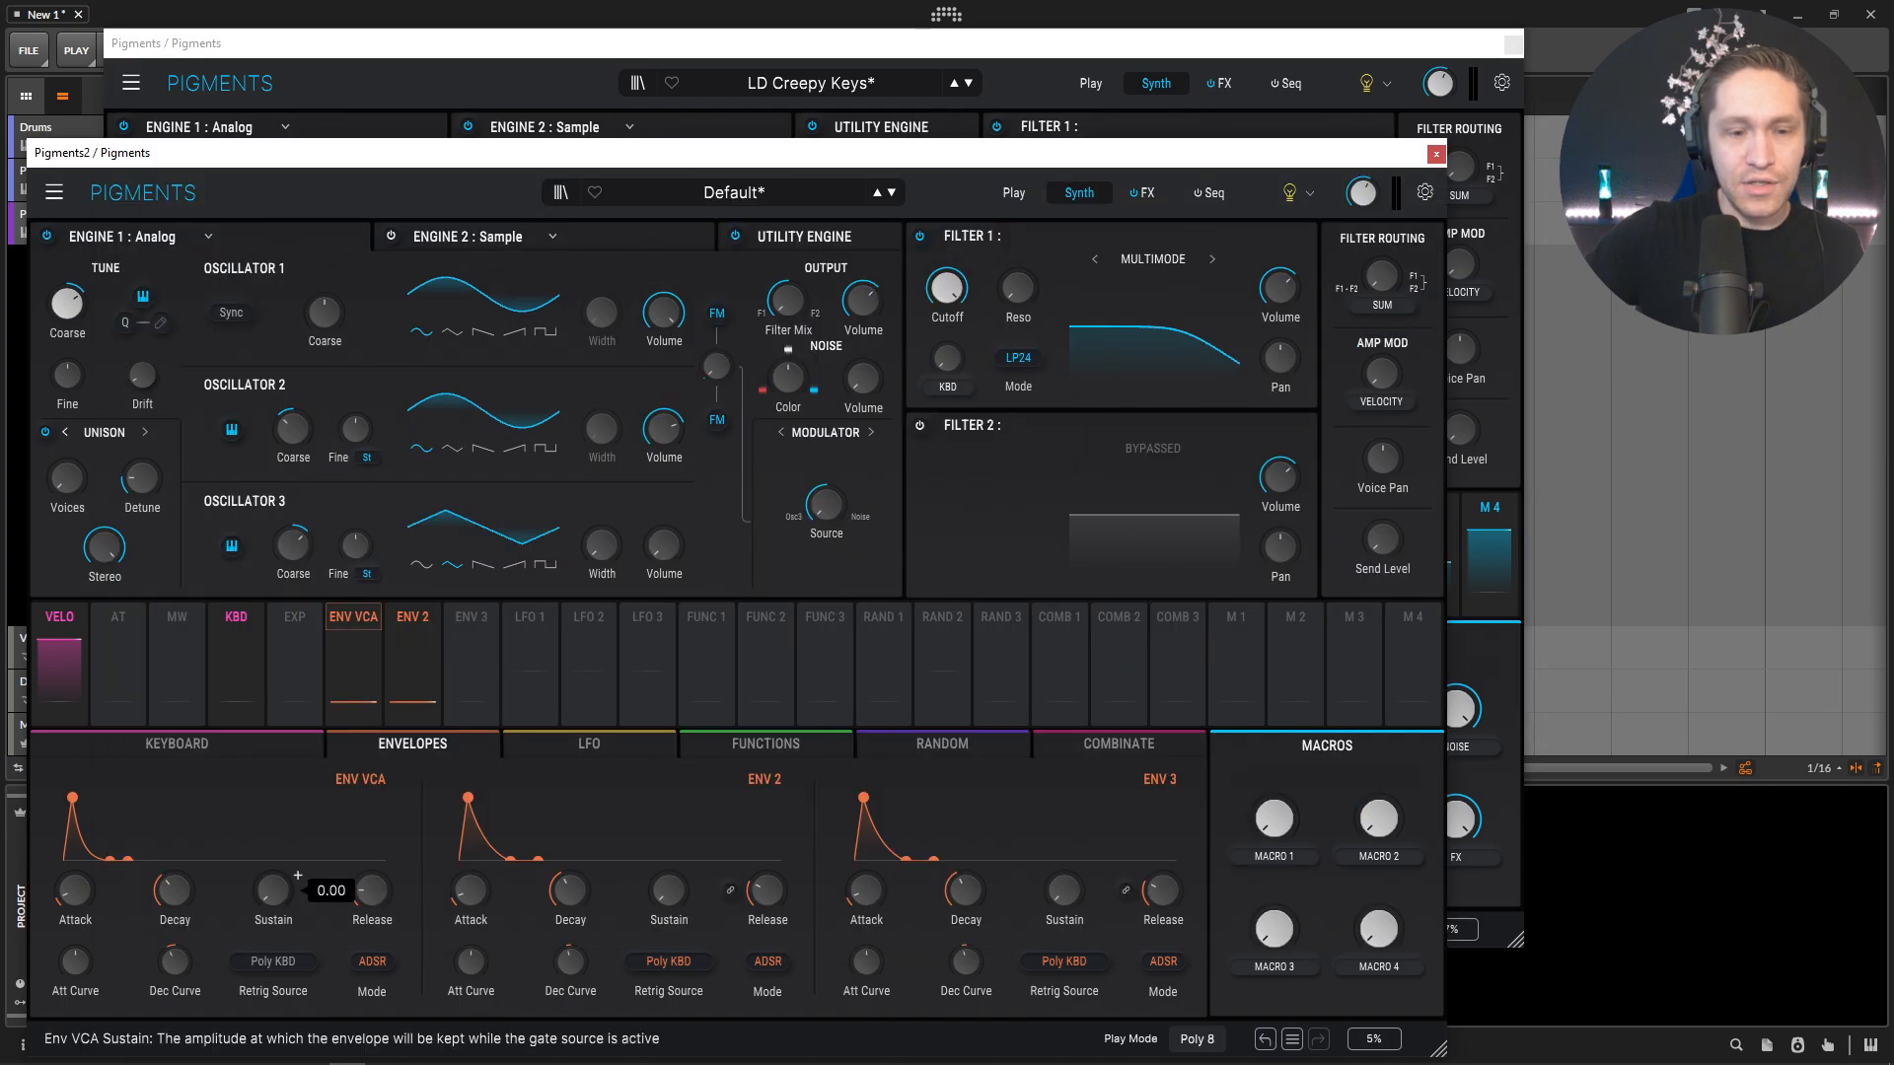
mouse_move(199, 874)
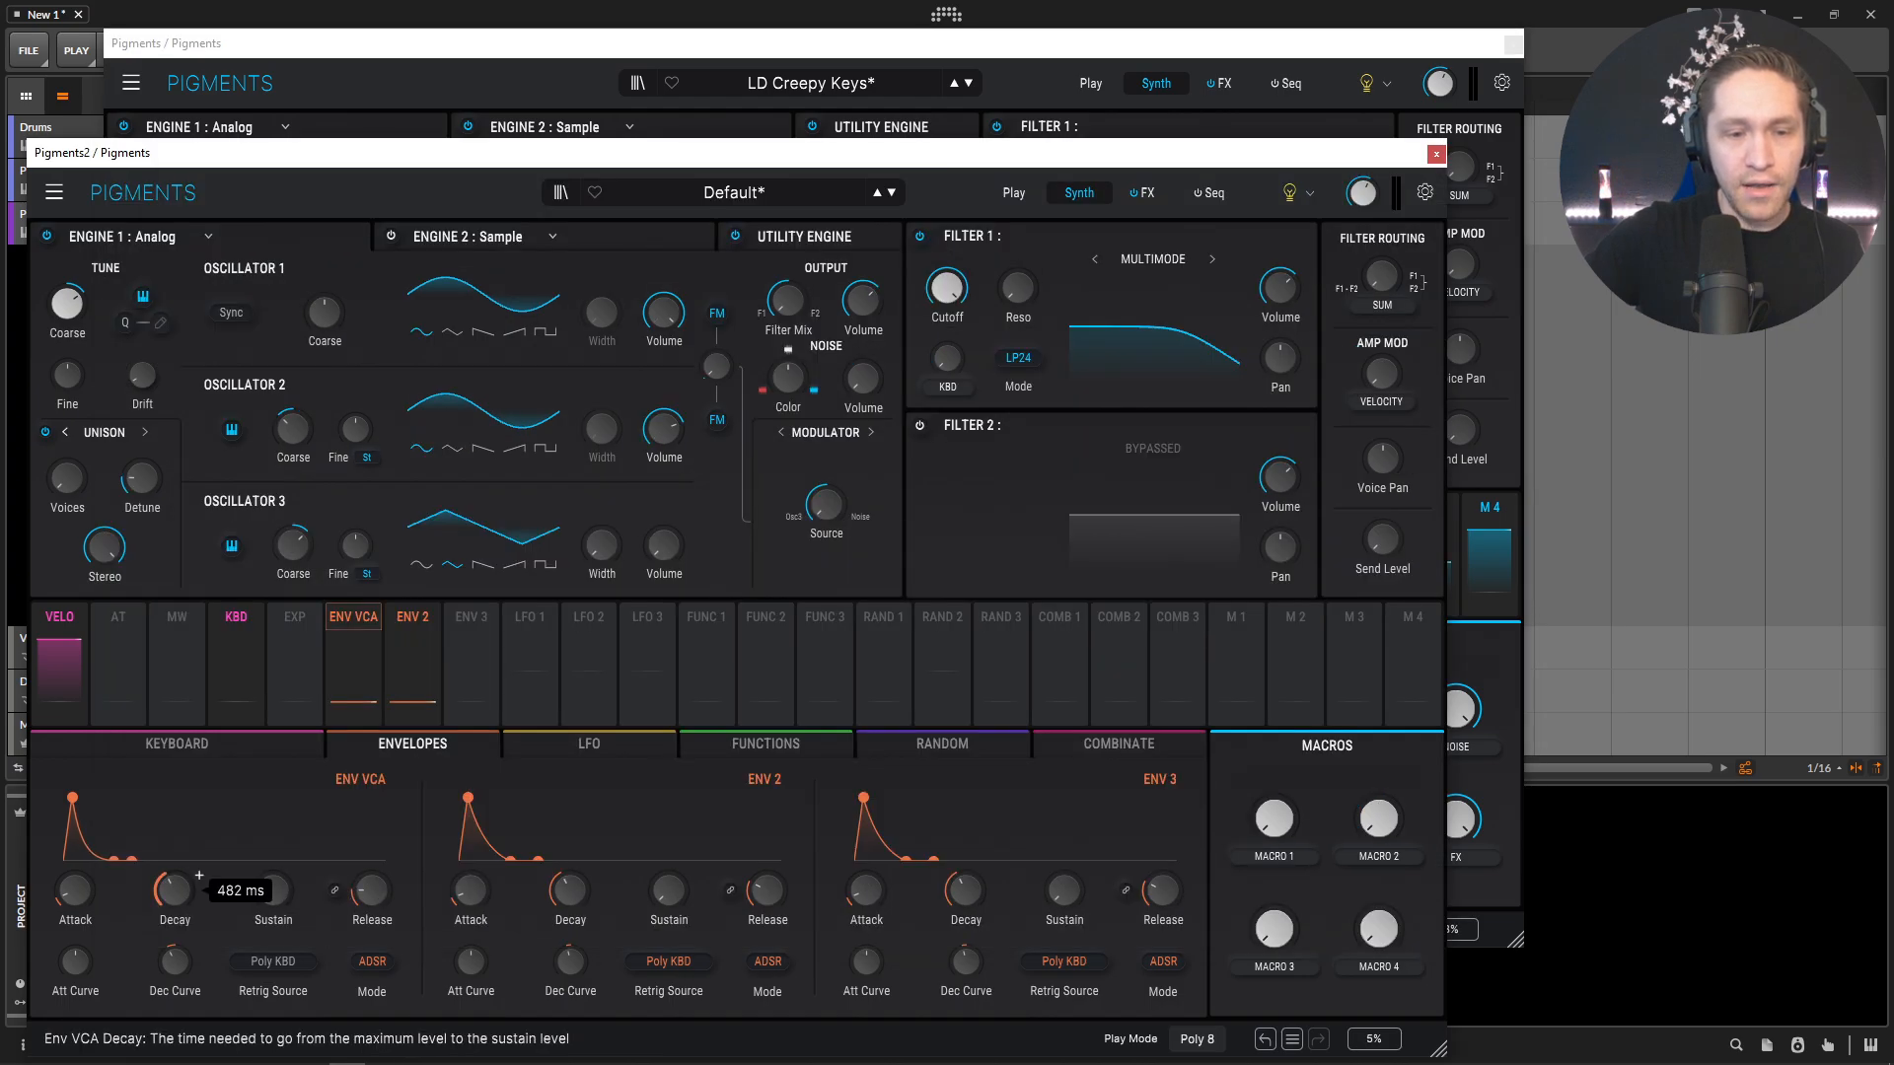
left_click(590, 97)
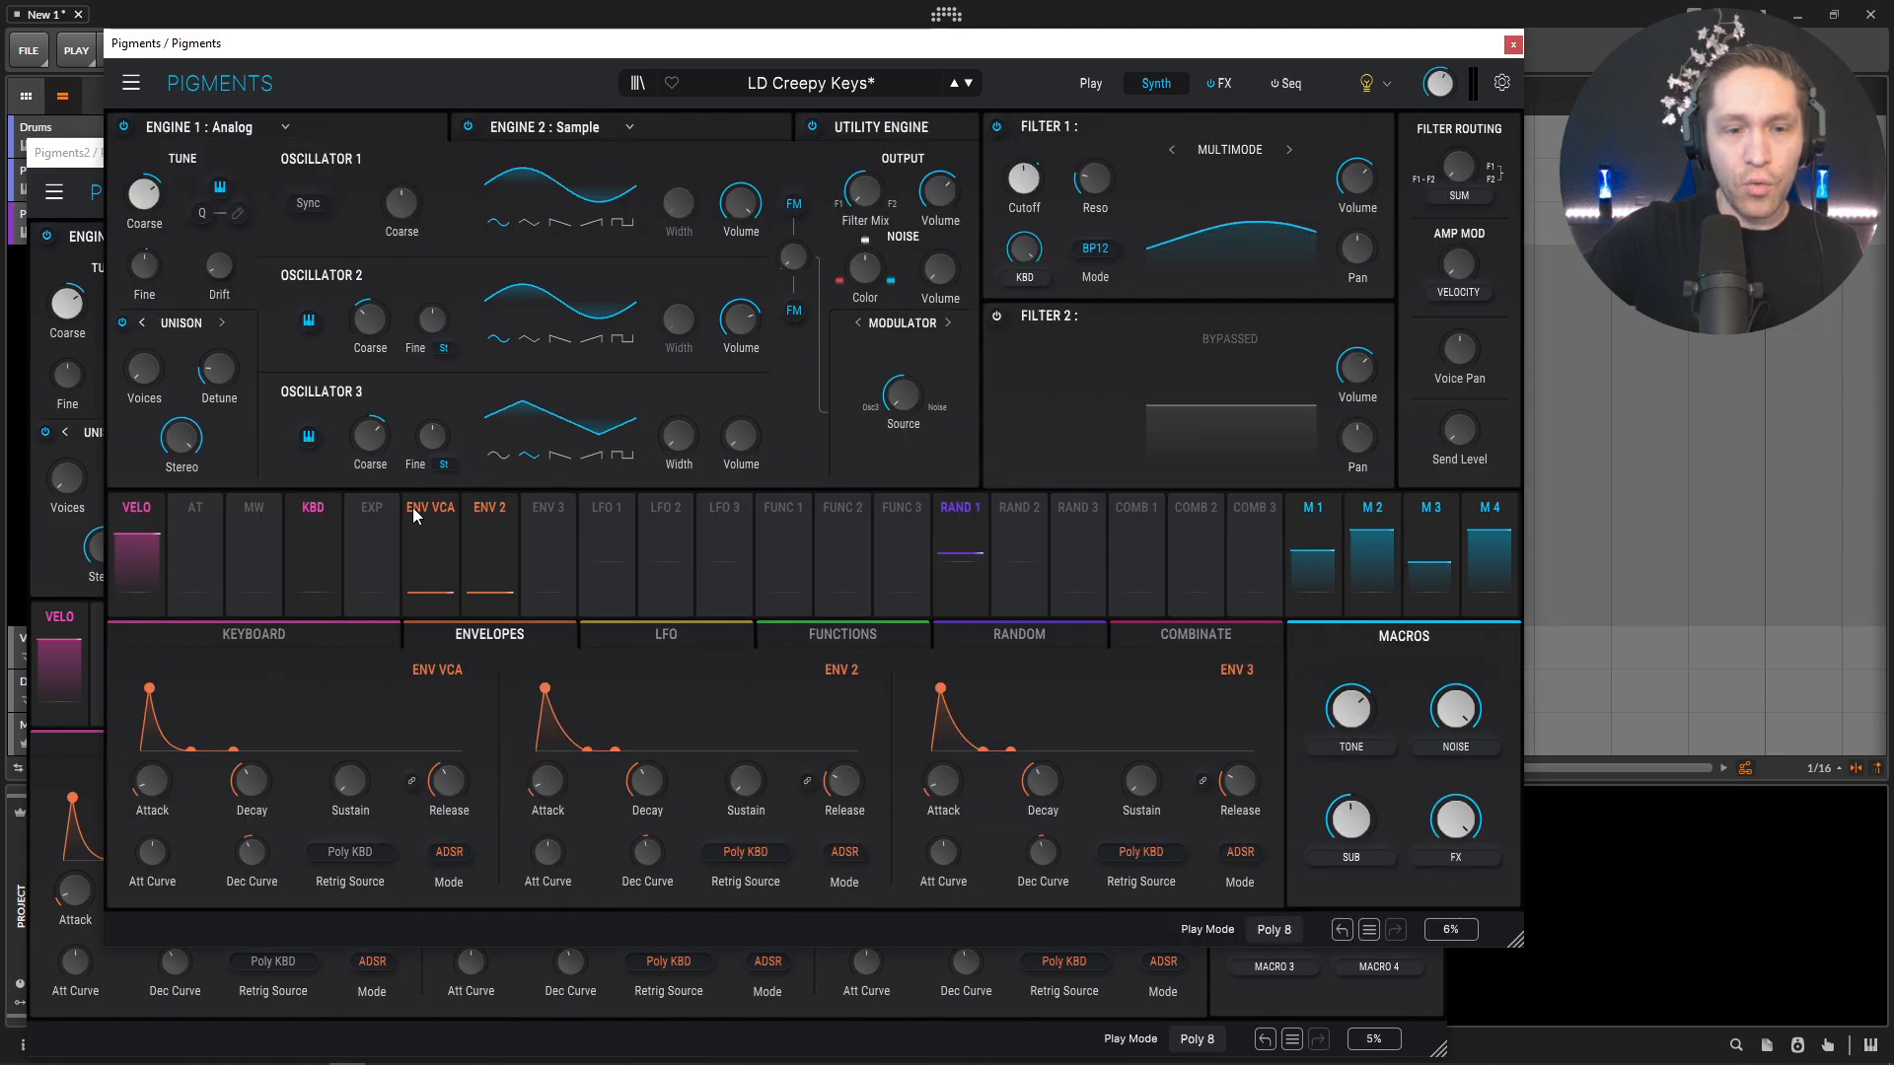
left_click(537, 1002)
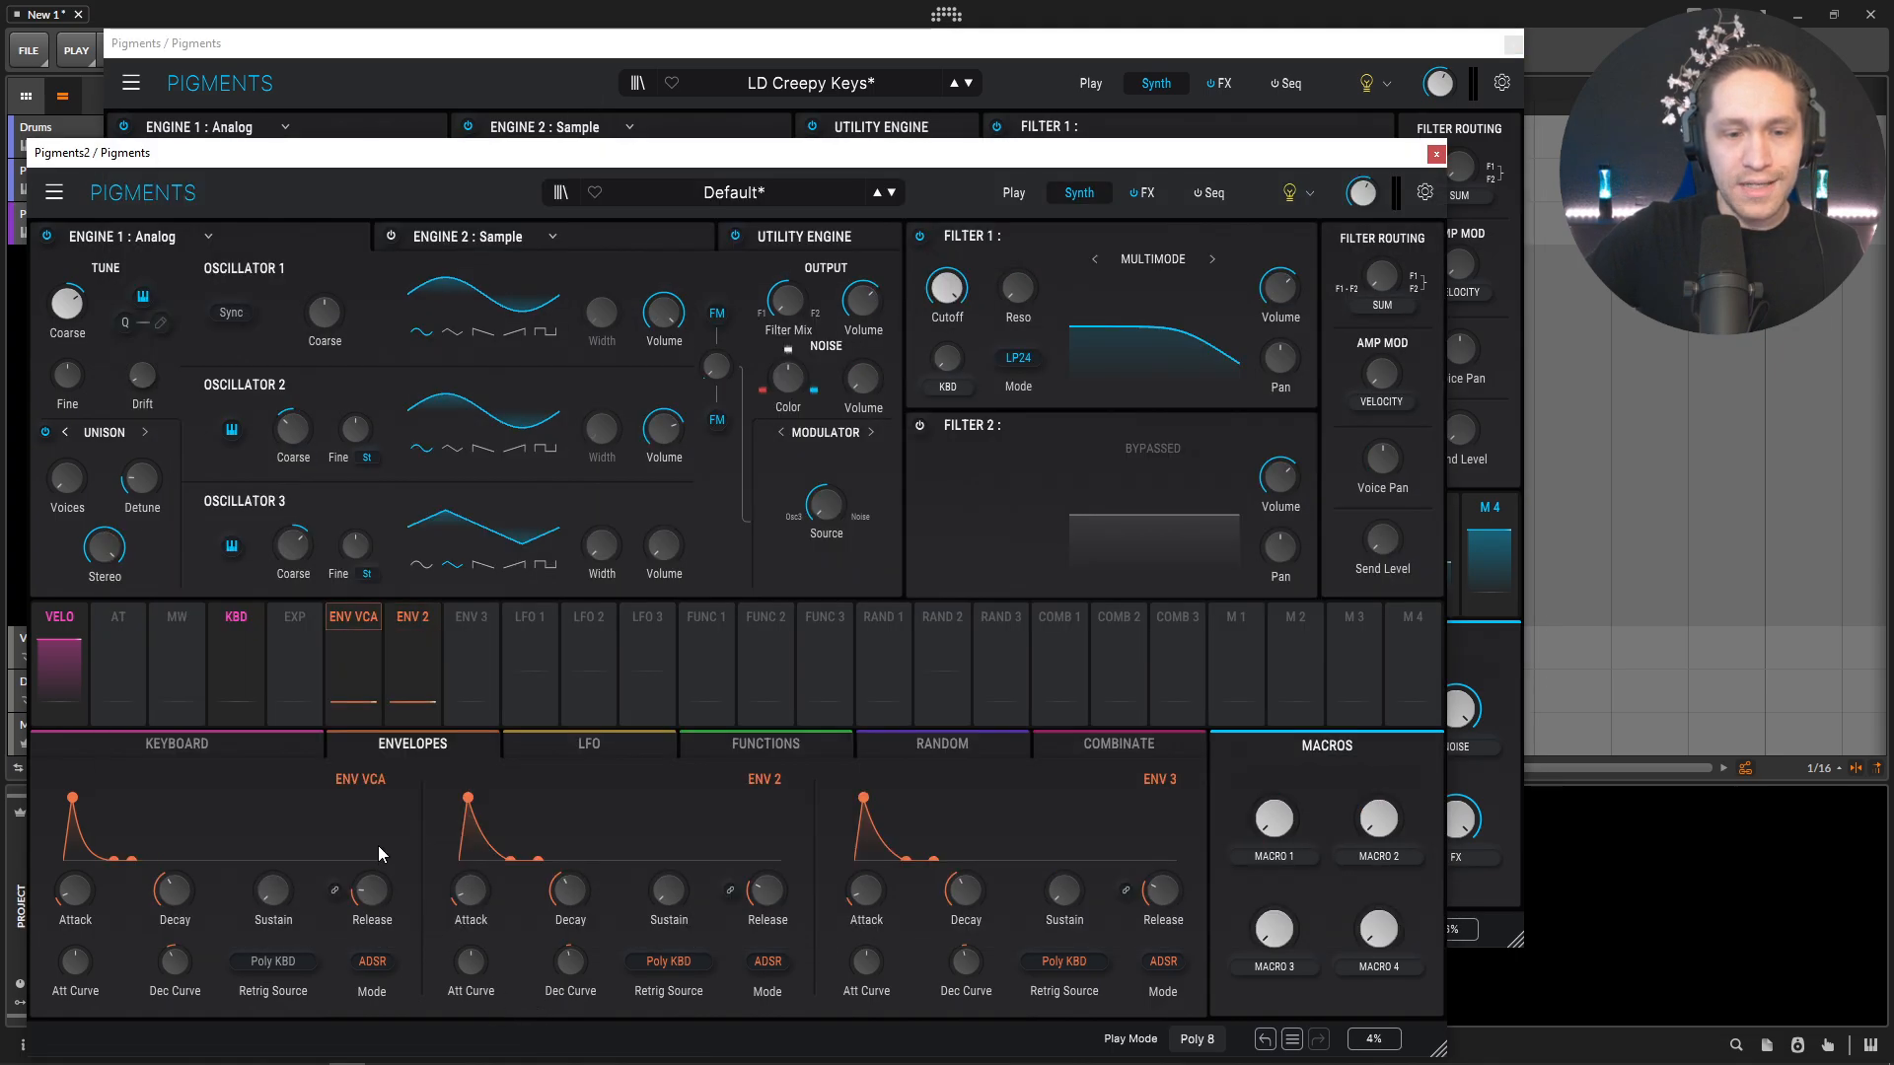
left_click_drag(375, 889, 375, 853)
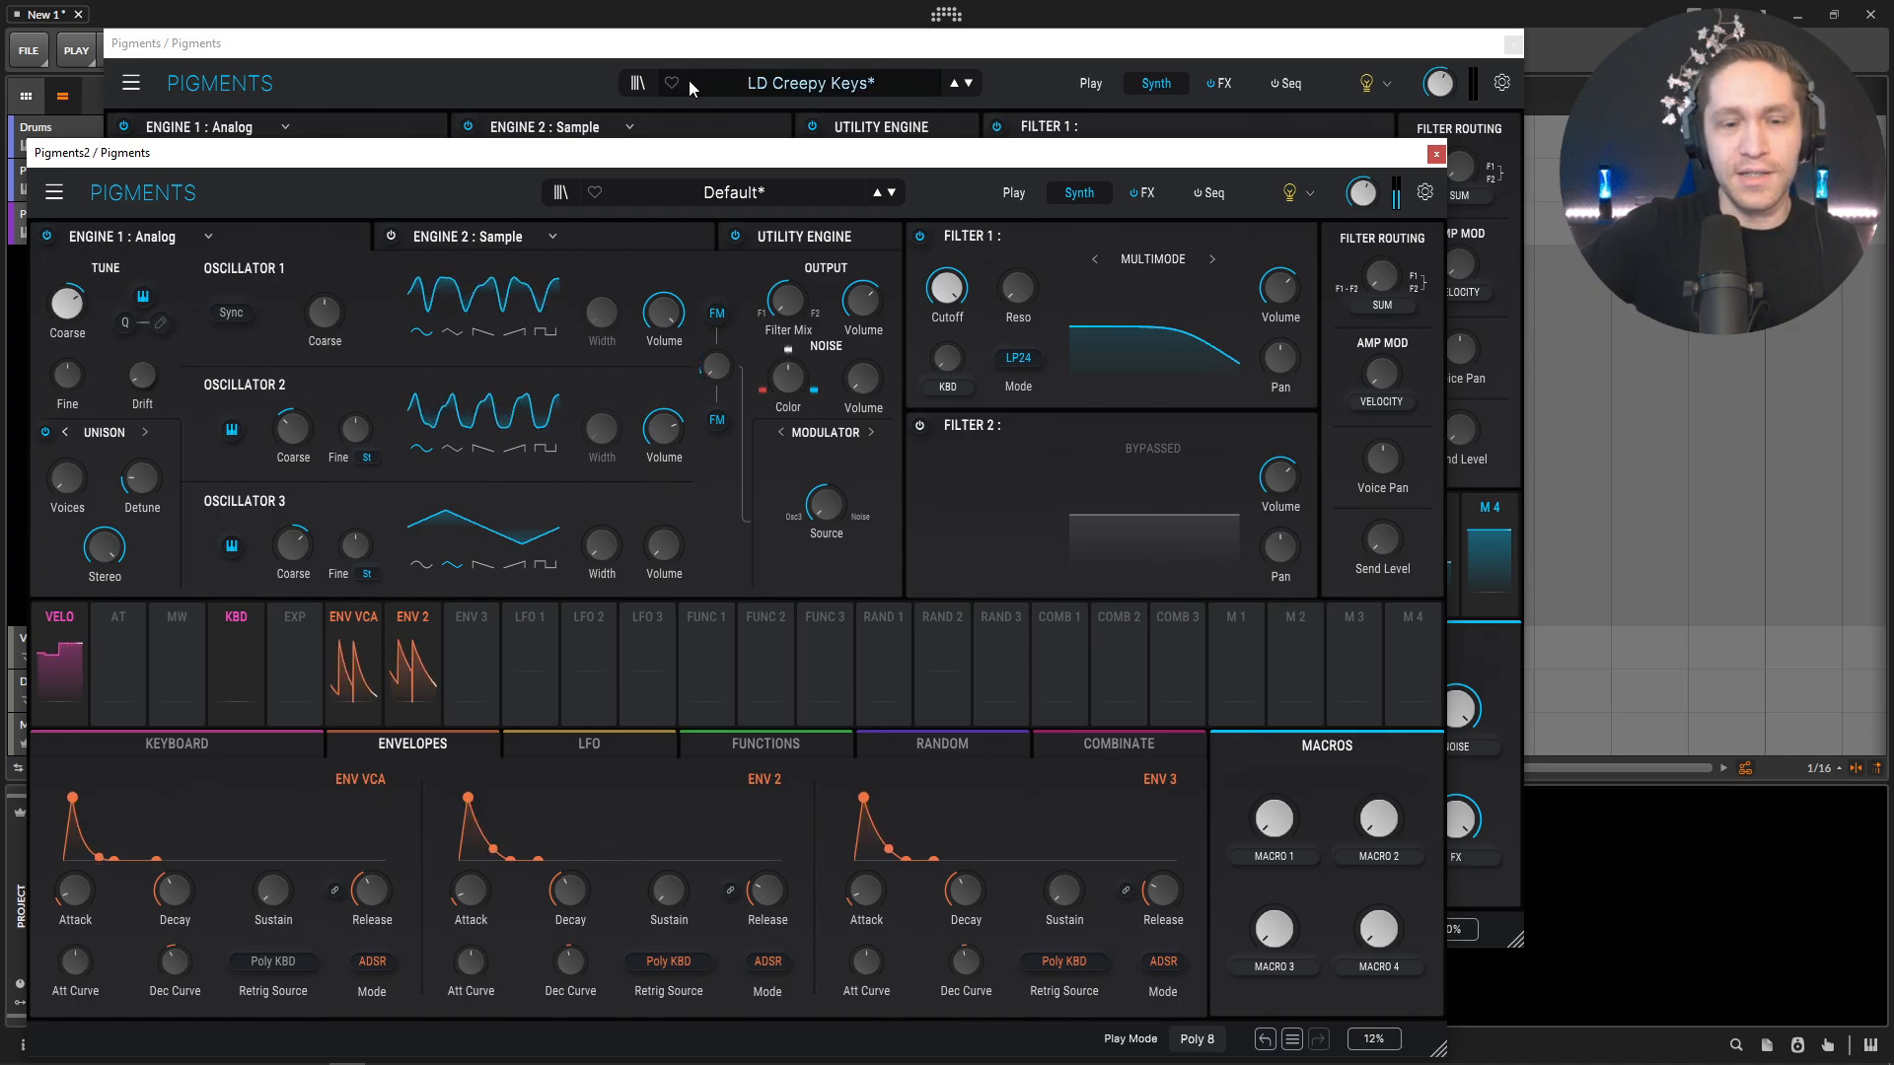
Step: Set Filter 1 in Pigments2 to BP12 mode and raise its KBD amount fully, following LD Creepy Keys
left_click(715, 44)
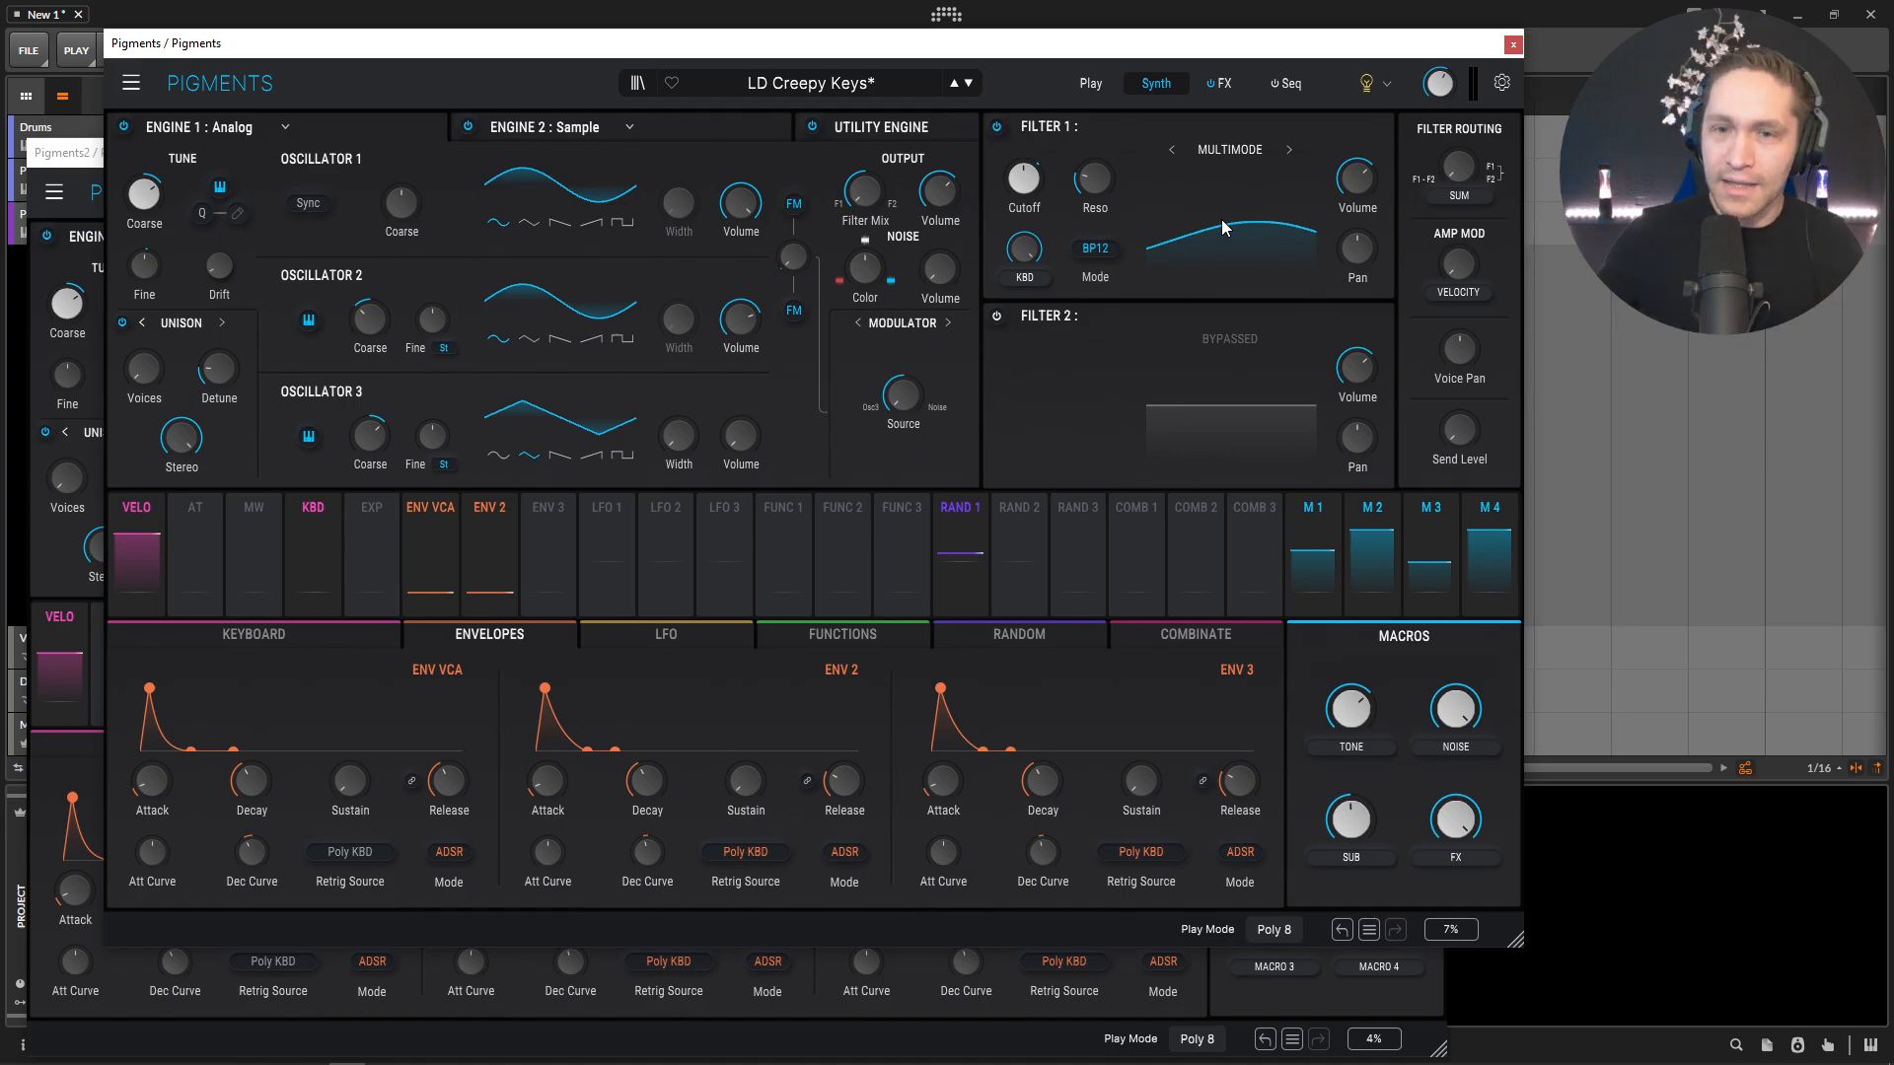
left_click(1377, 990)
left_click(1028, 361)
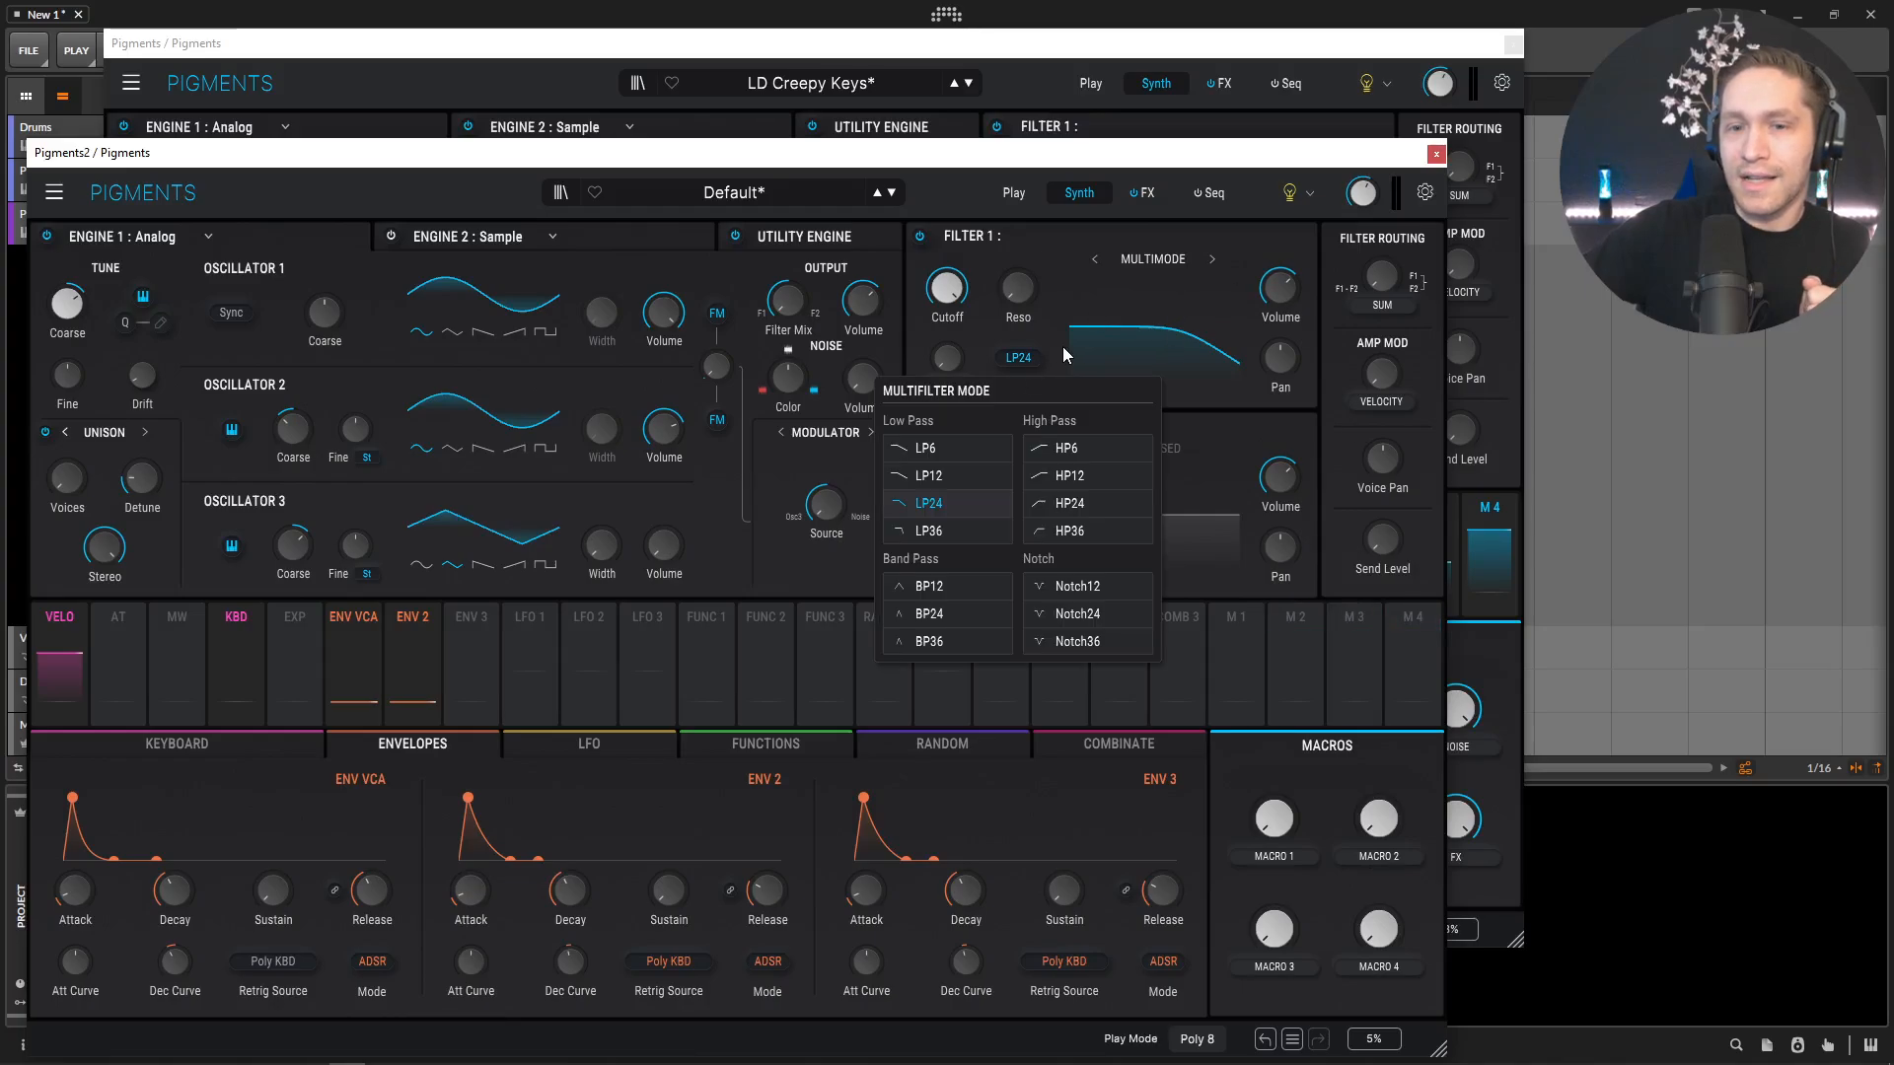
left_click(941, 586)
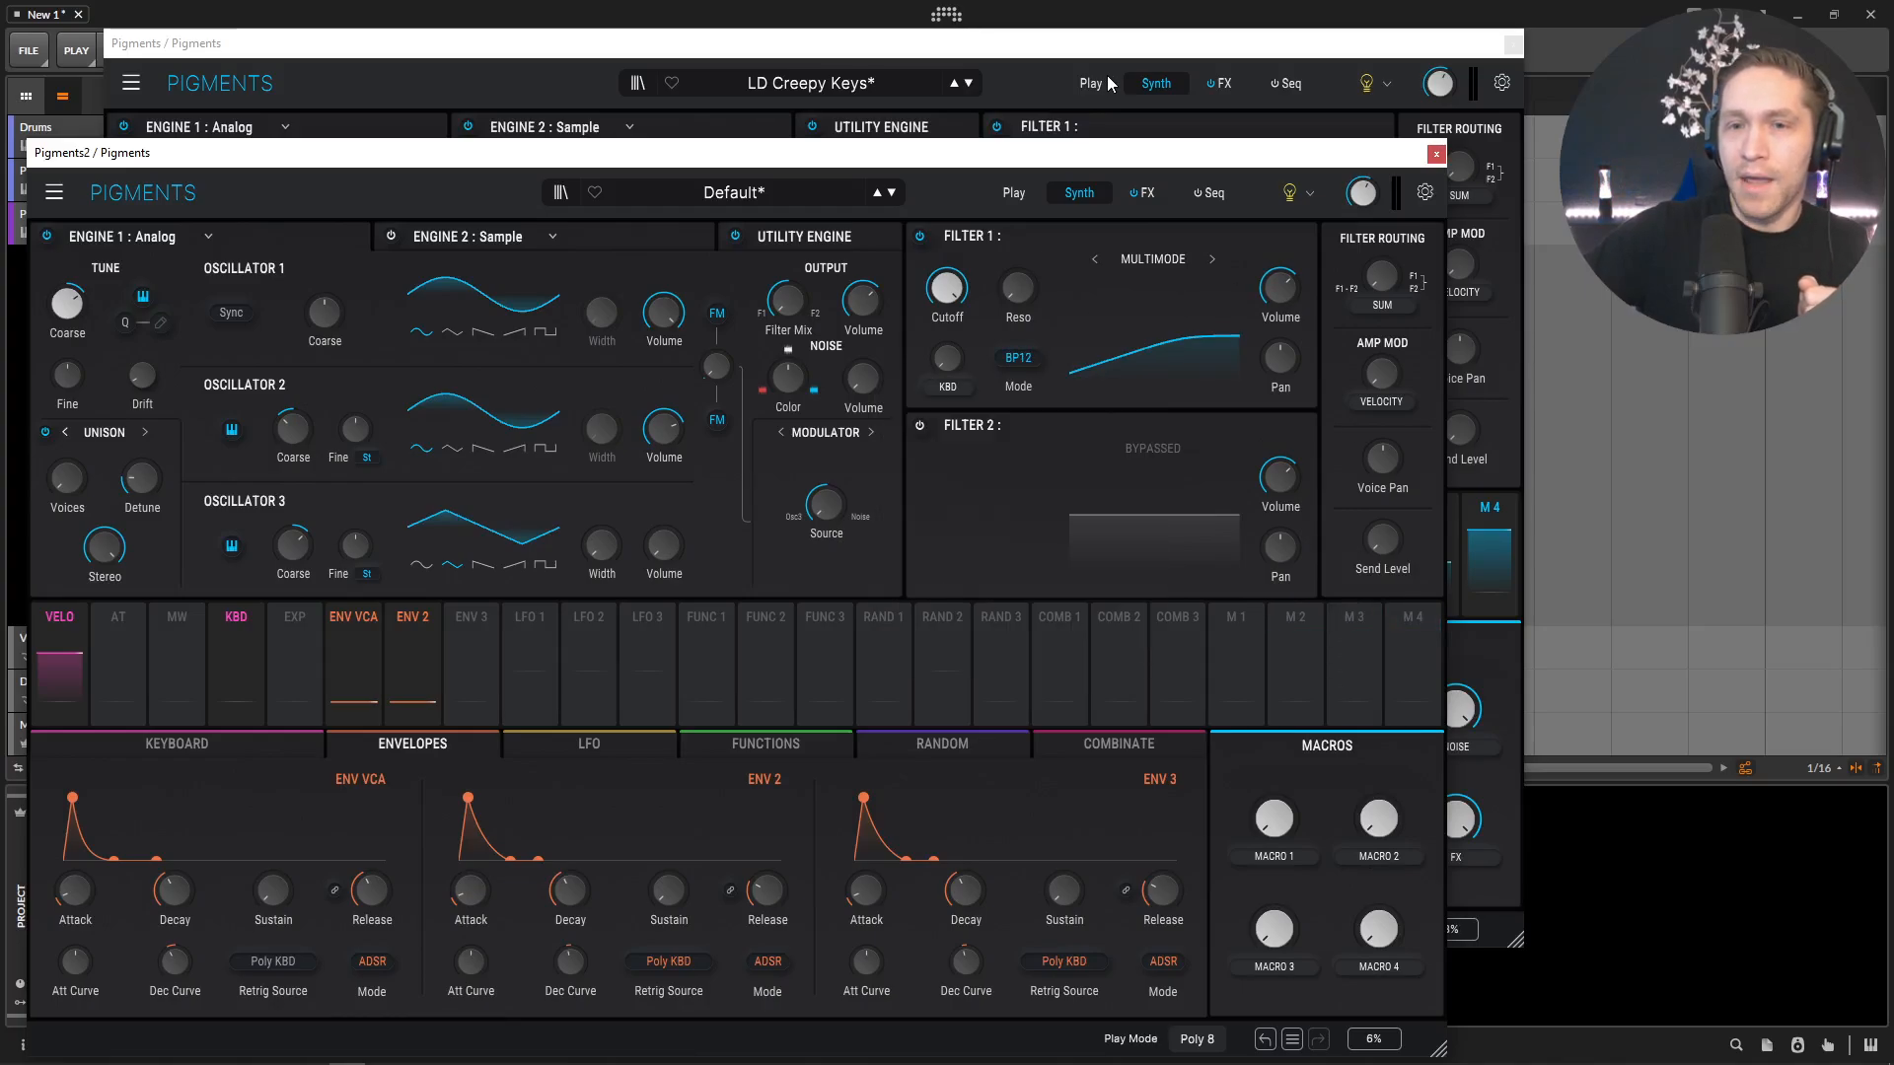
left_click(1108, 71)
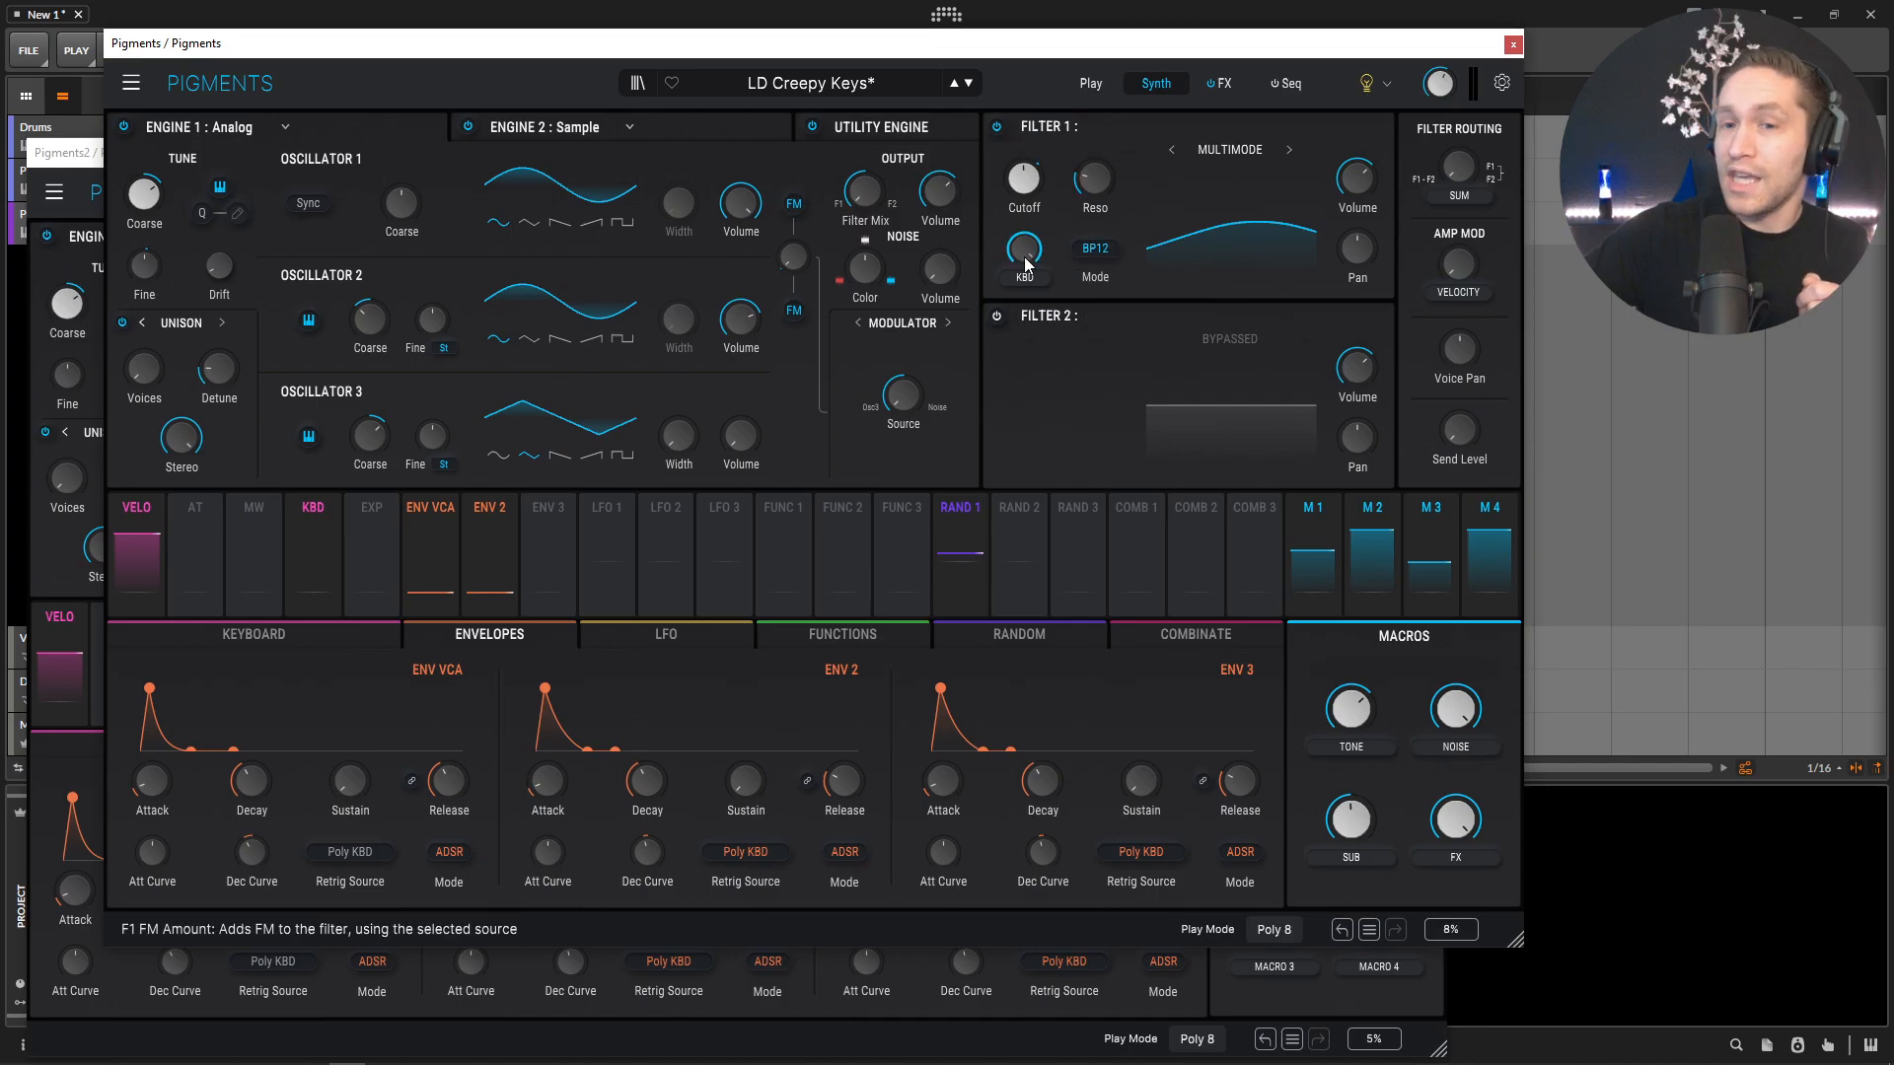
left_click(1311, 1002)
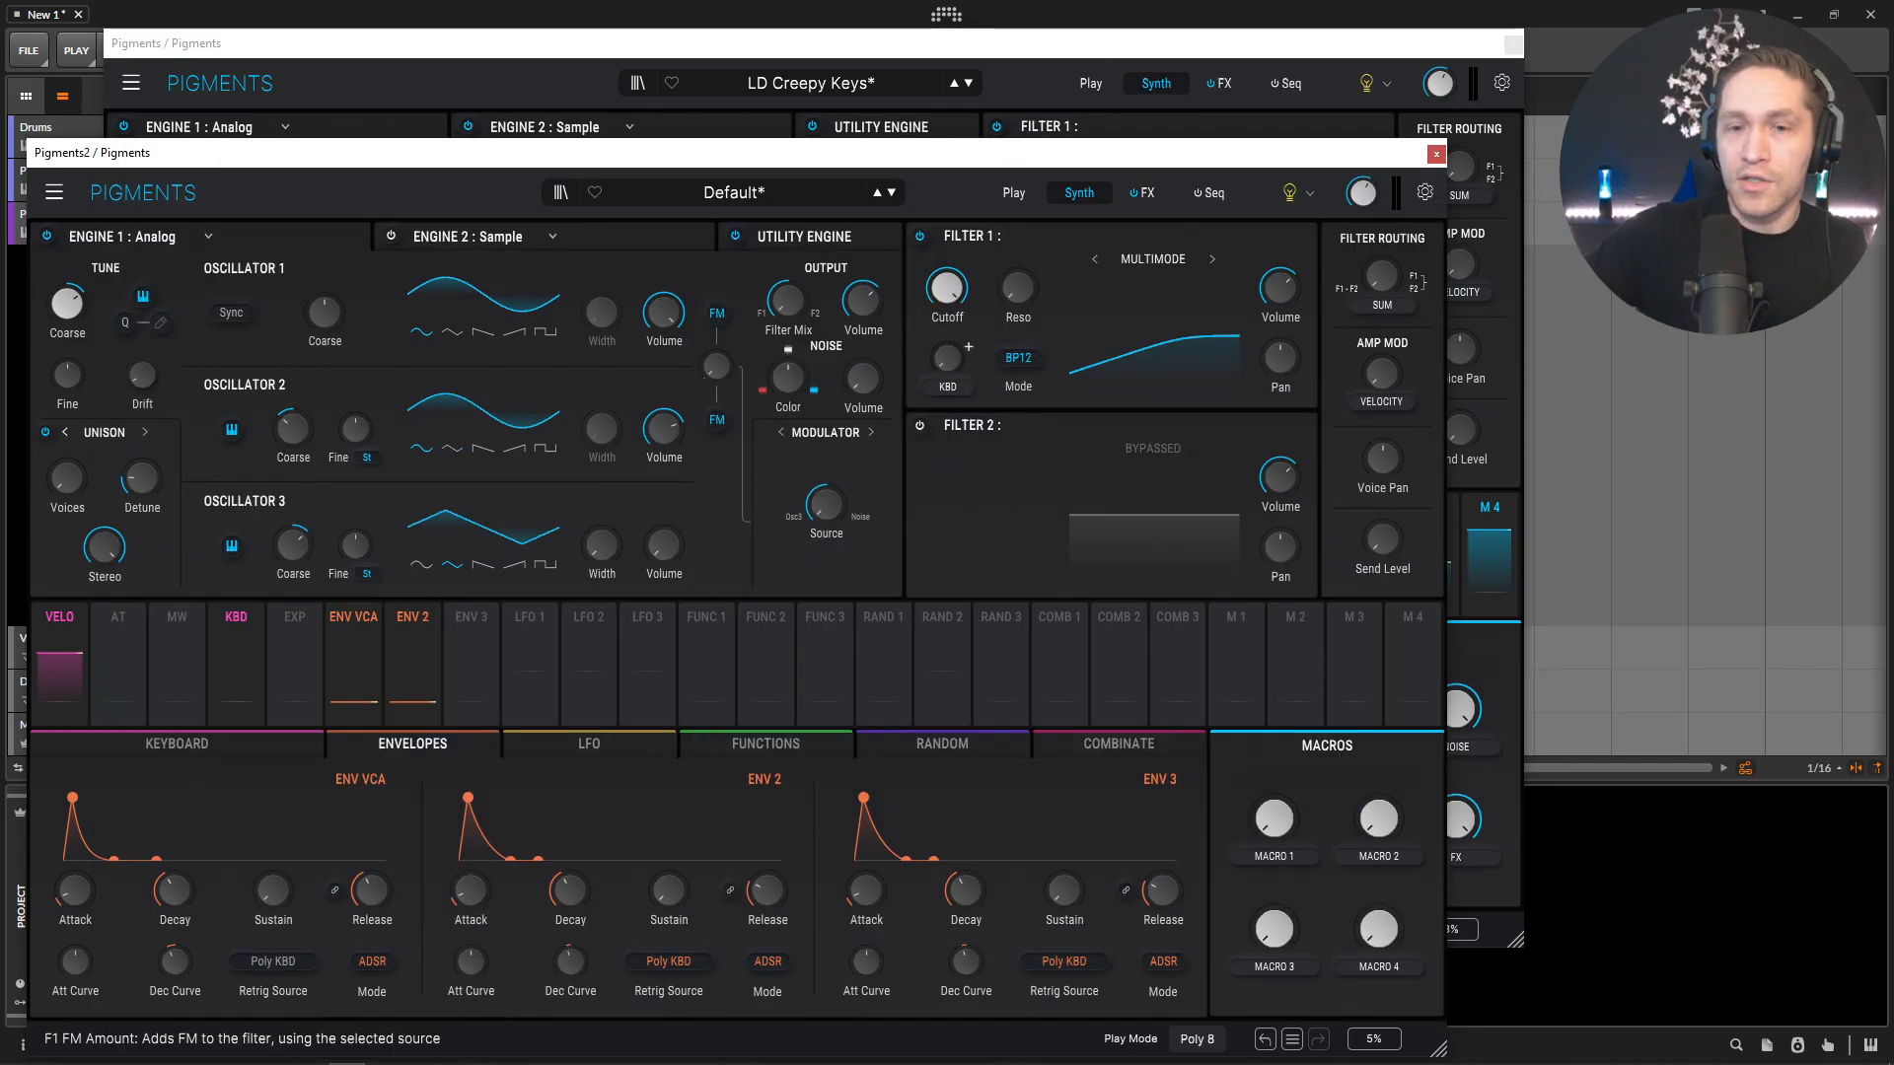
Step: Check the Filter 1 cutoff in LD Creepy Keys and set it to 546 Hz in Pigments2
left_click(1096, 48)
mouse_move(1027, 189)
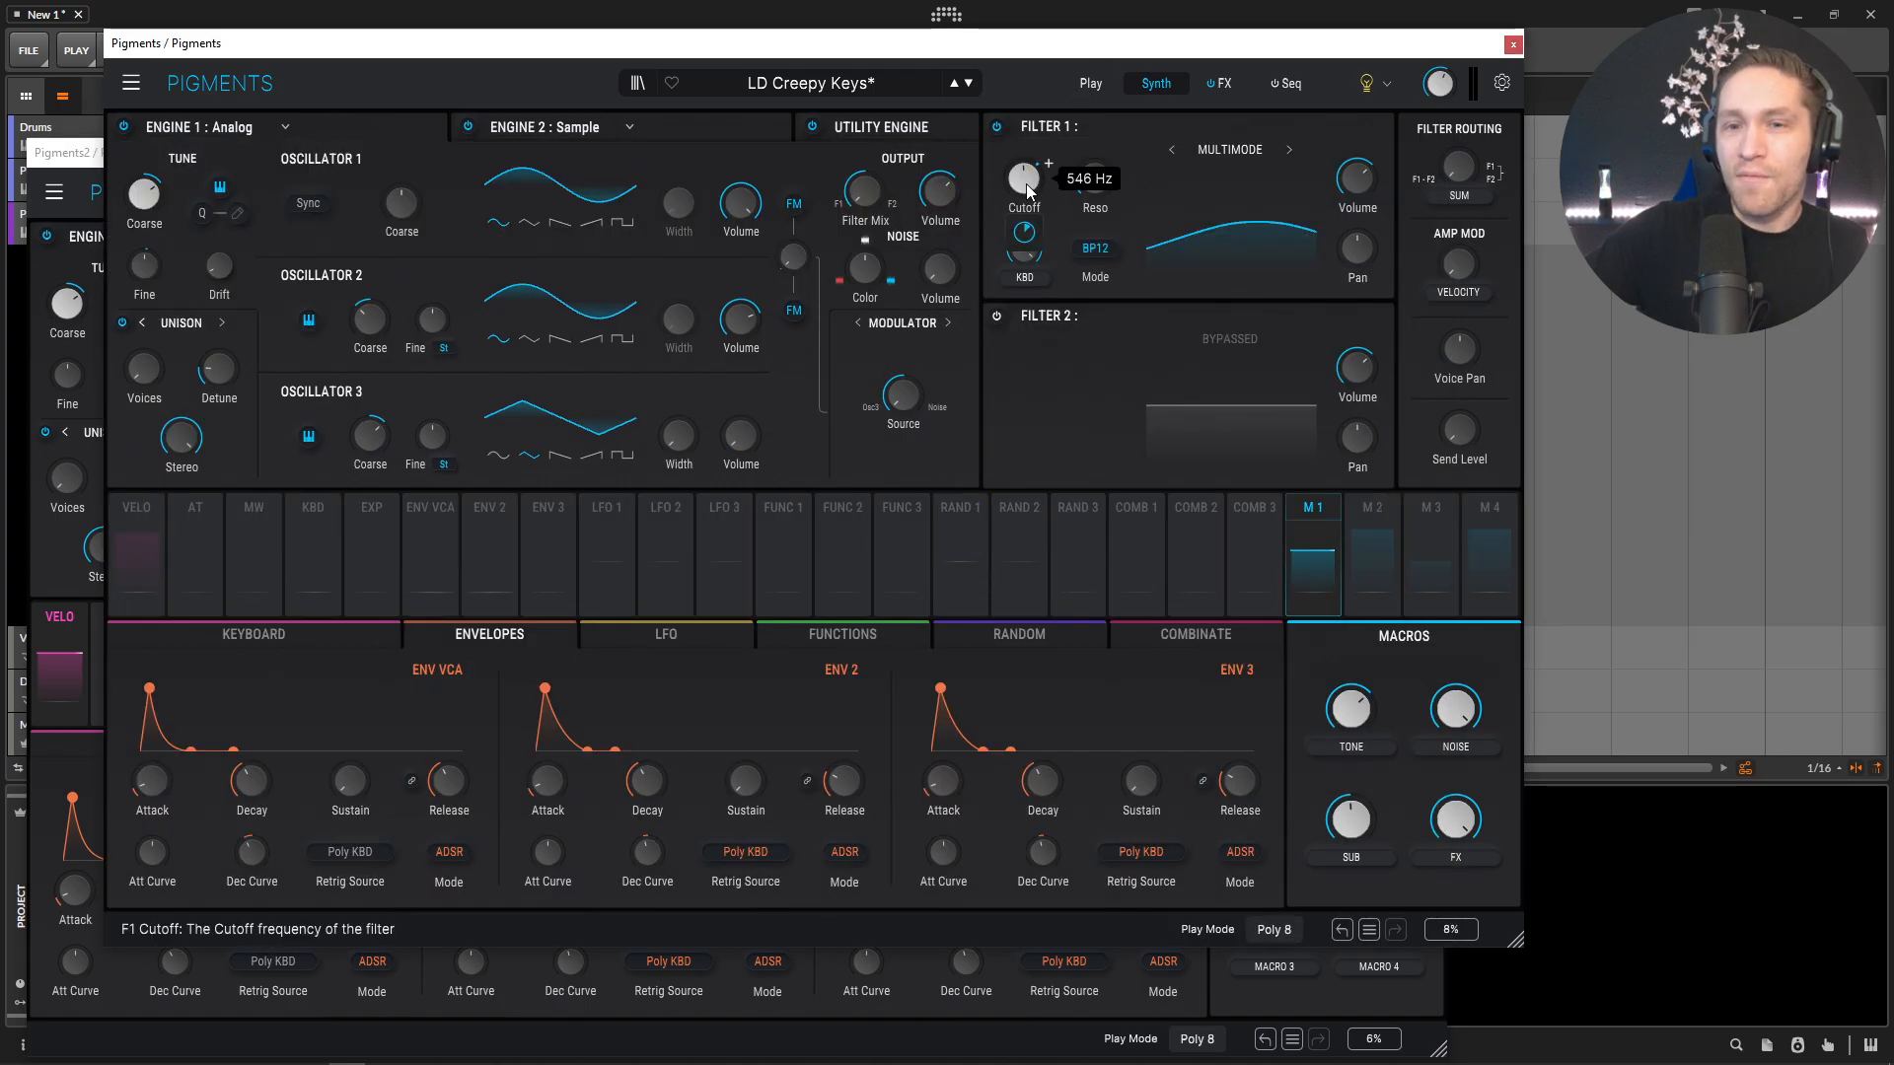
left_click(1309, 1000)
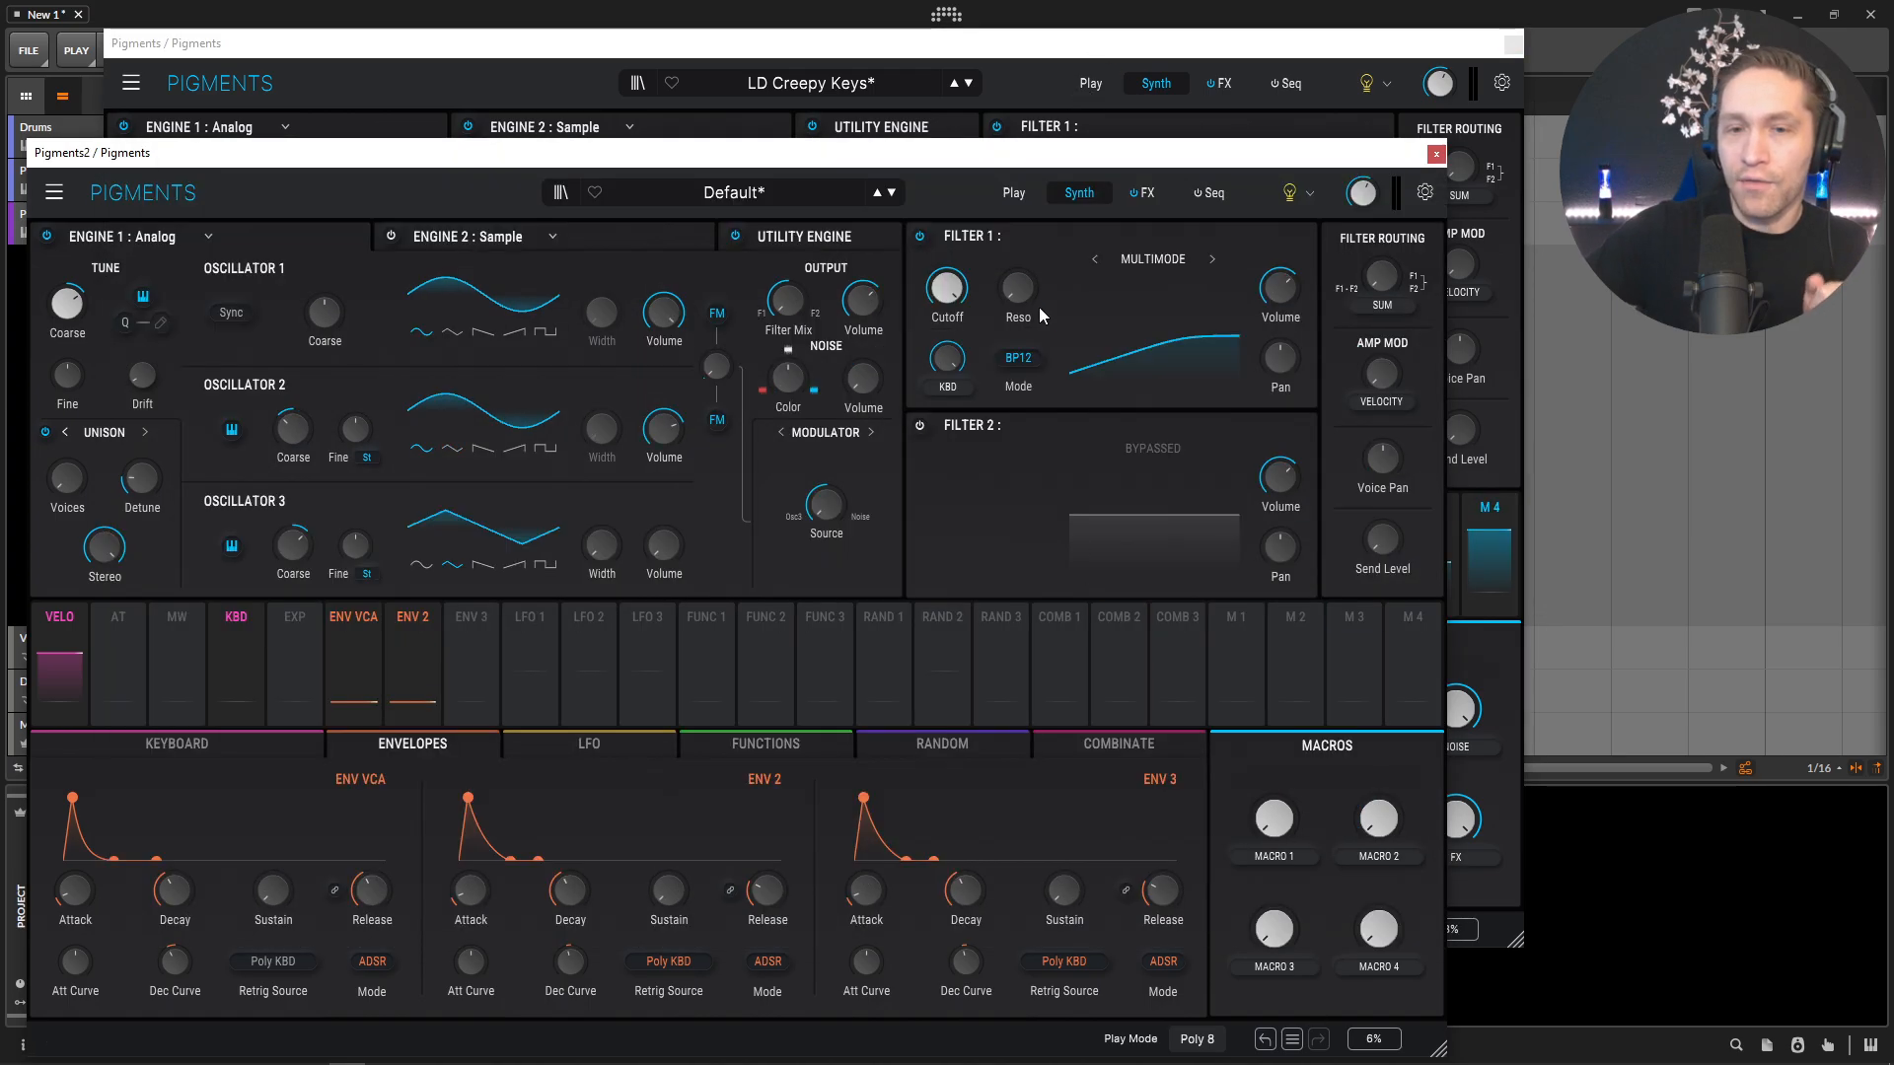
mouse_move(949, 298)
left_click_drag(950, 298, 950, 367)
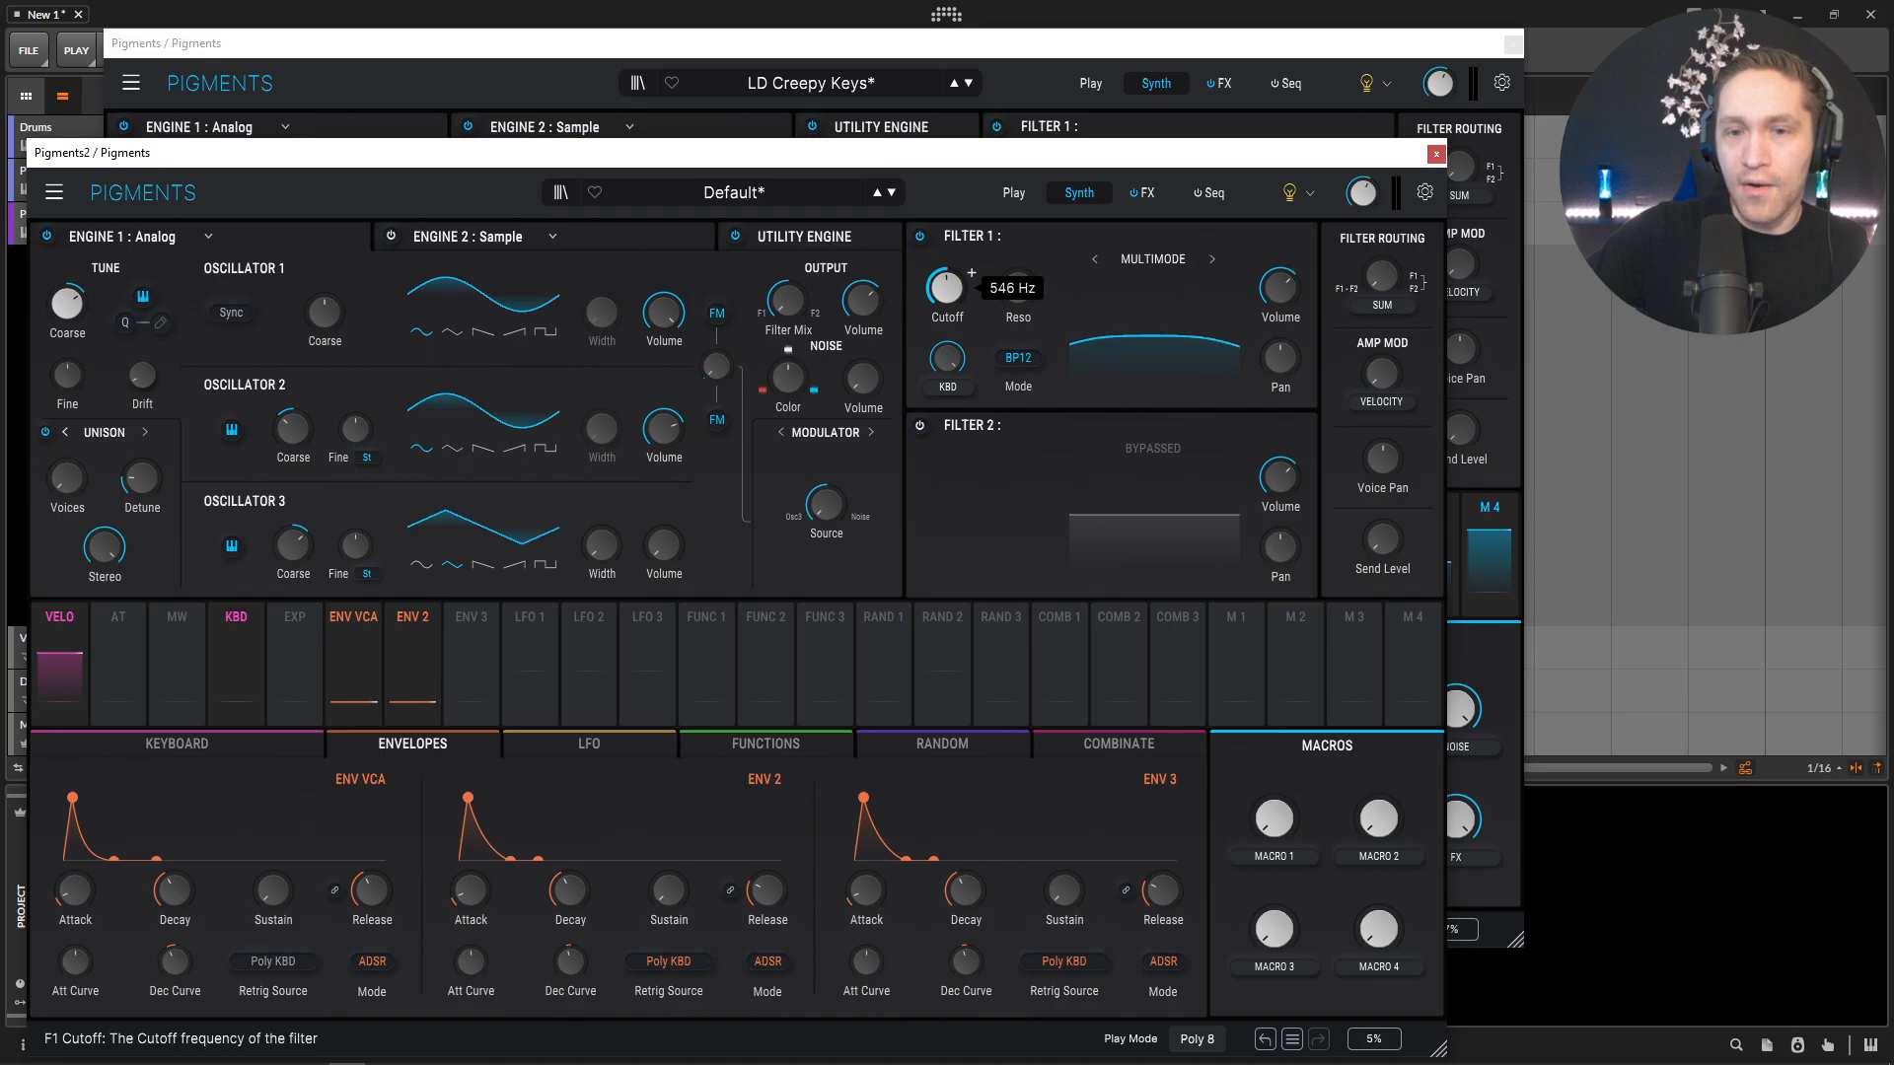
Step: Check the Filter 1 resonance in LD Creepy Keys and raise it to 0.224 in Pigments2
left_click(1089, 46)
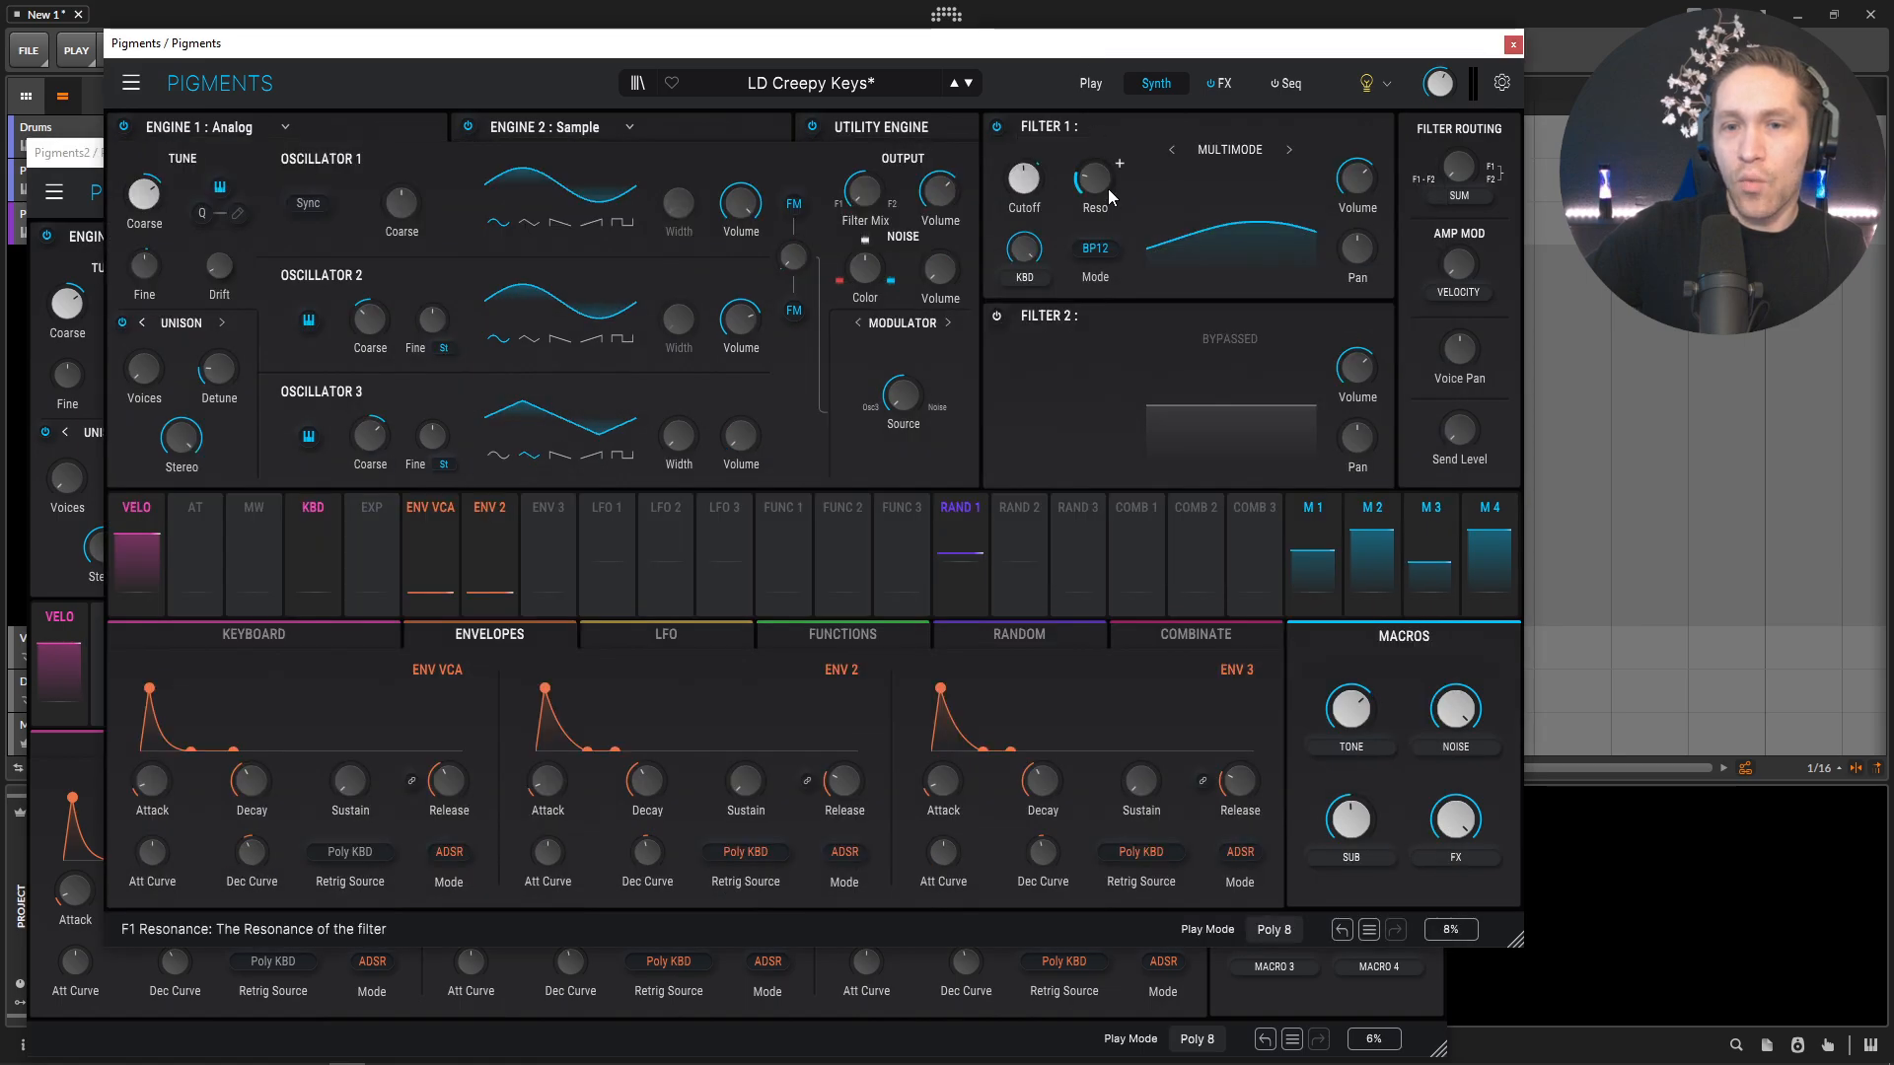
left_click(1322, 992)
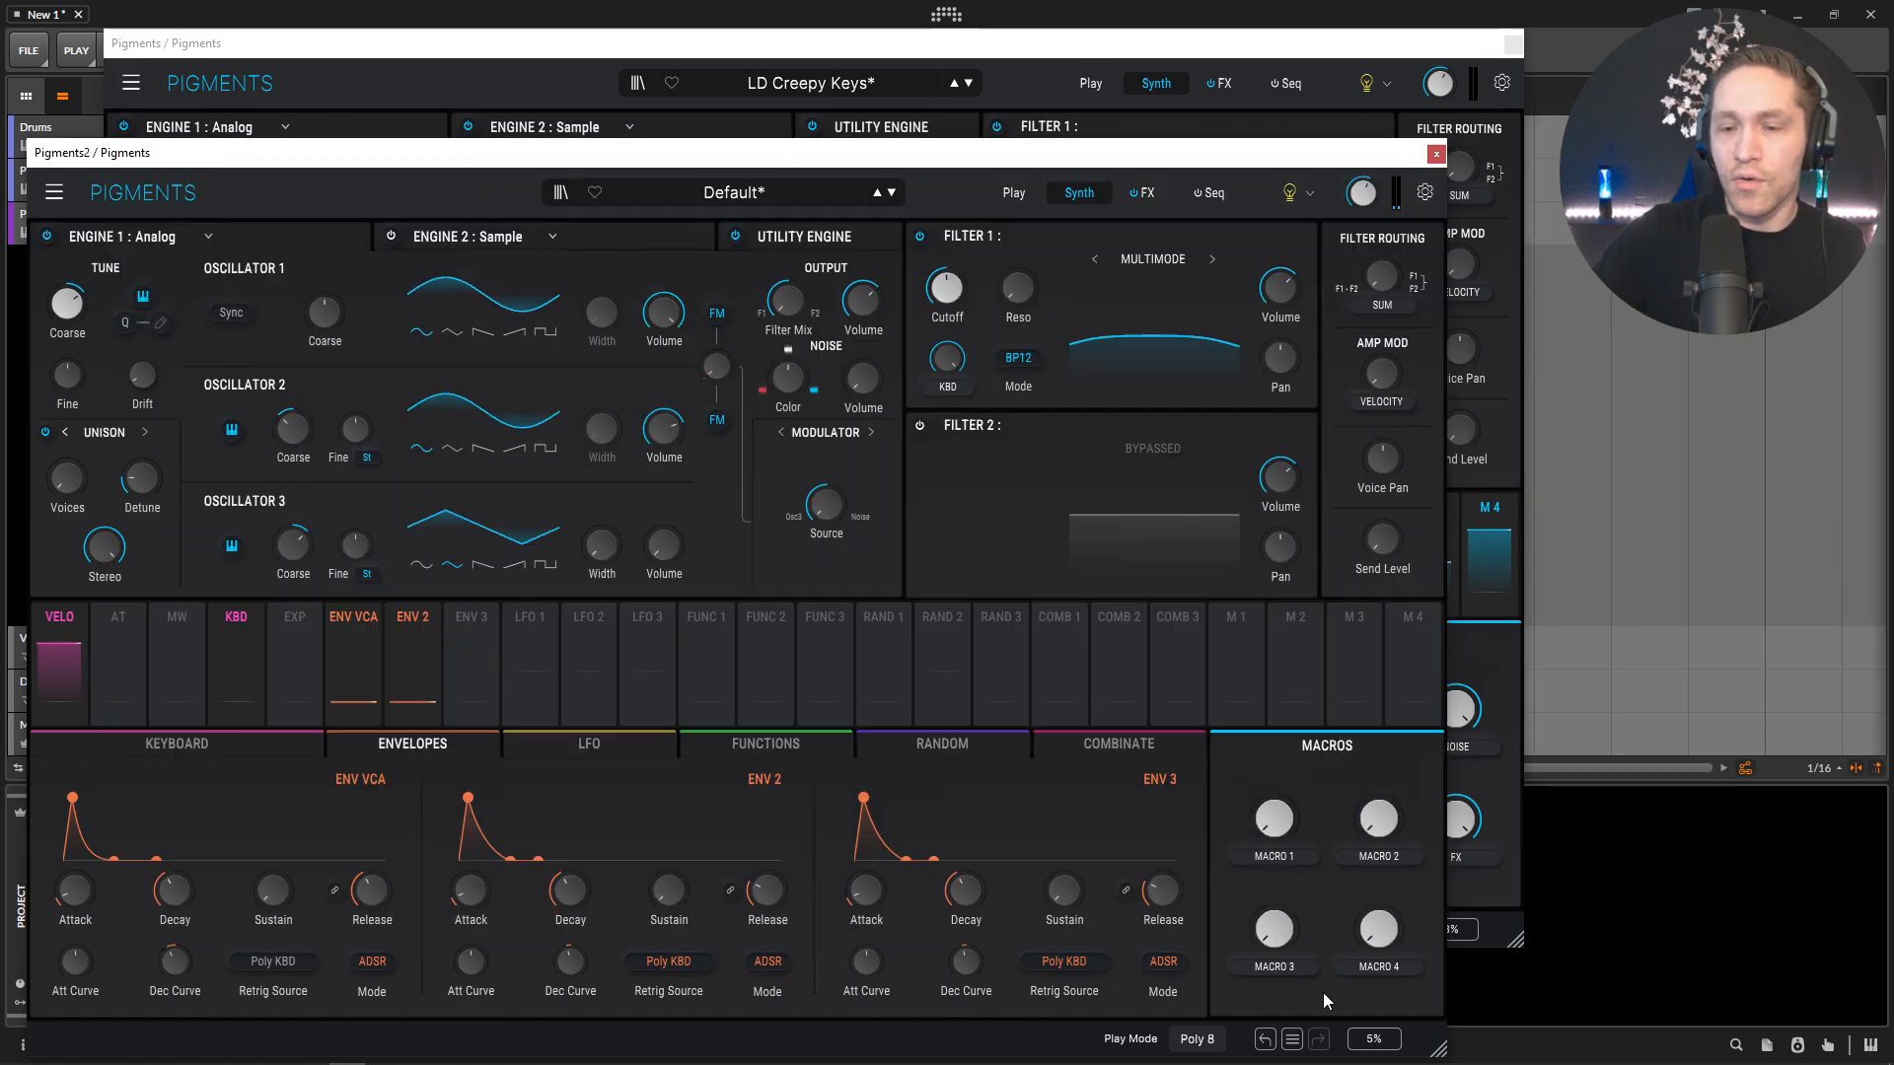
scroll(1042, 273, "up", 5)
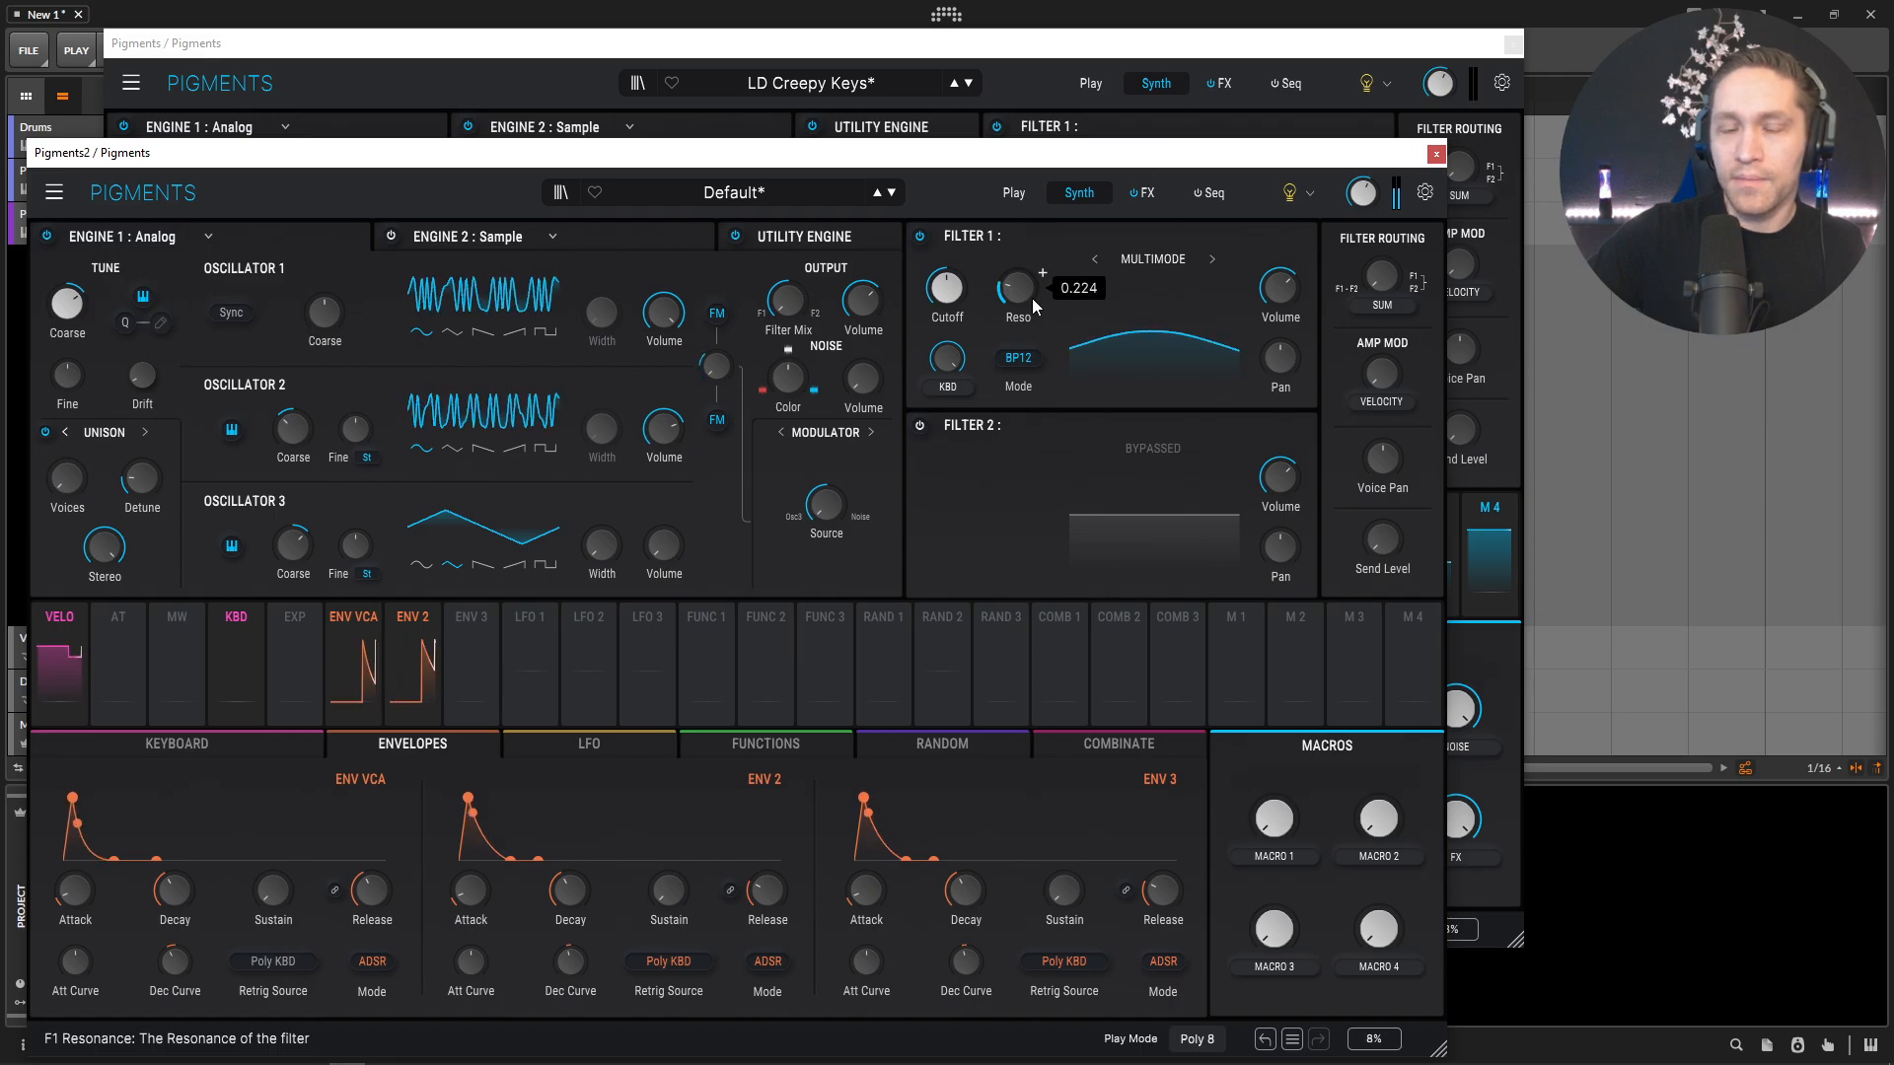
Step: Check the Filter 1 cutoff modulation in LD Creepy Keys and assign Macro 1 to the same cutoff in Pigments2
left_click(1045, 73)
mouse_move(1029, 241)
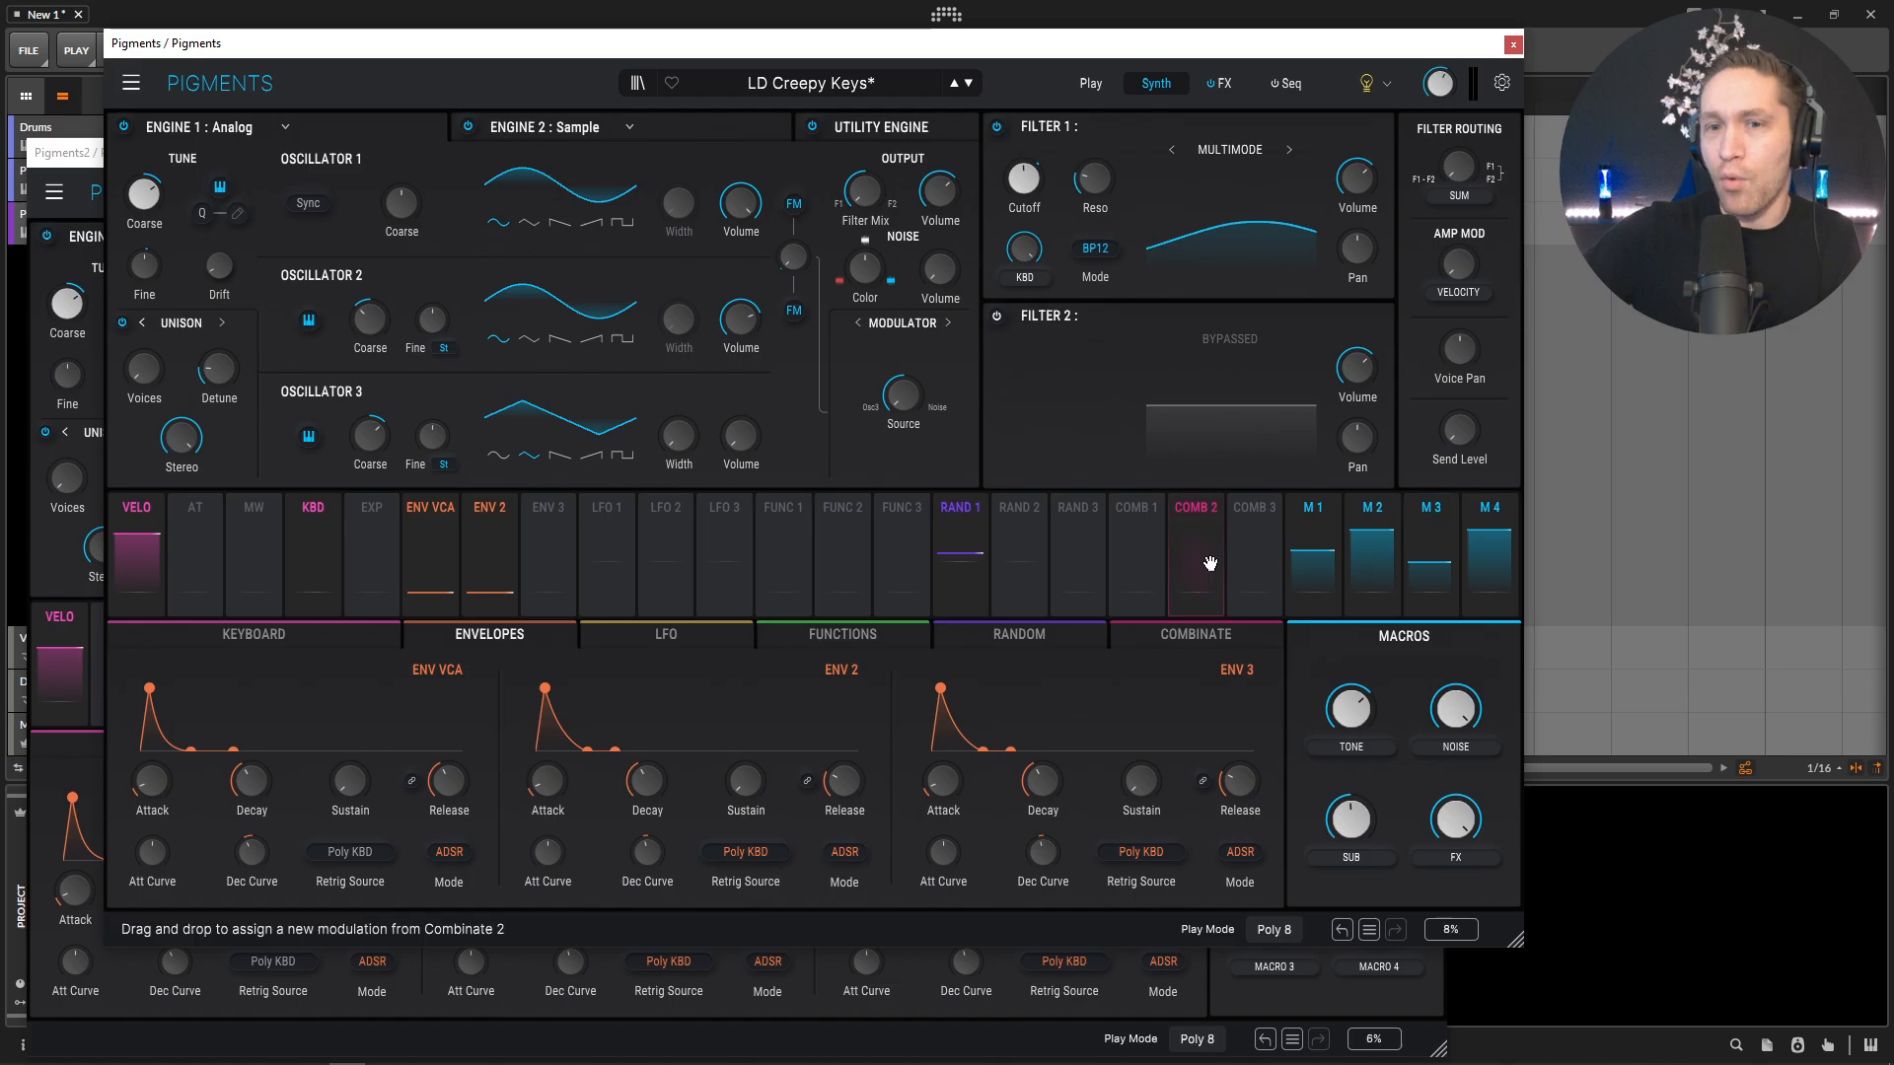
left_click(1365, 991)
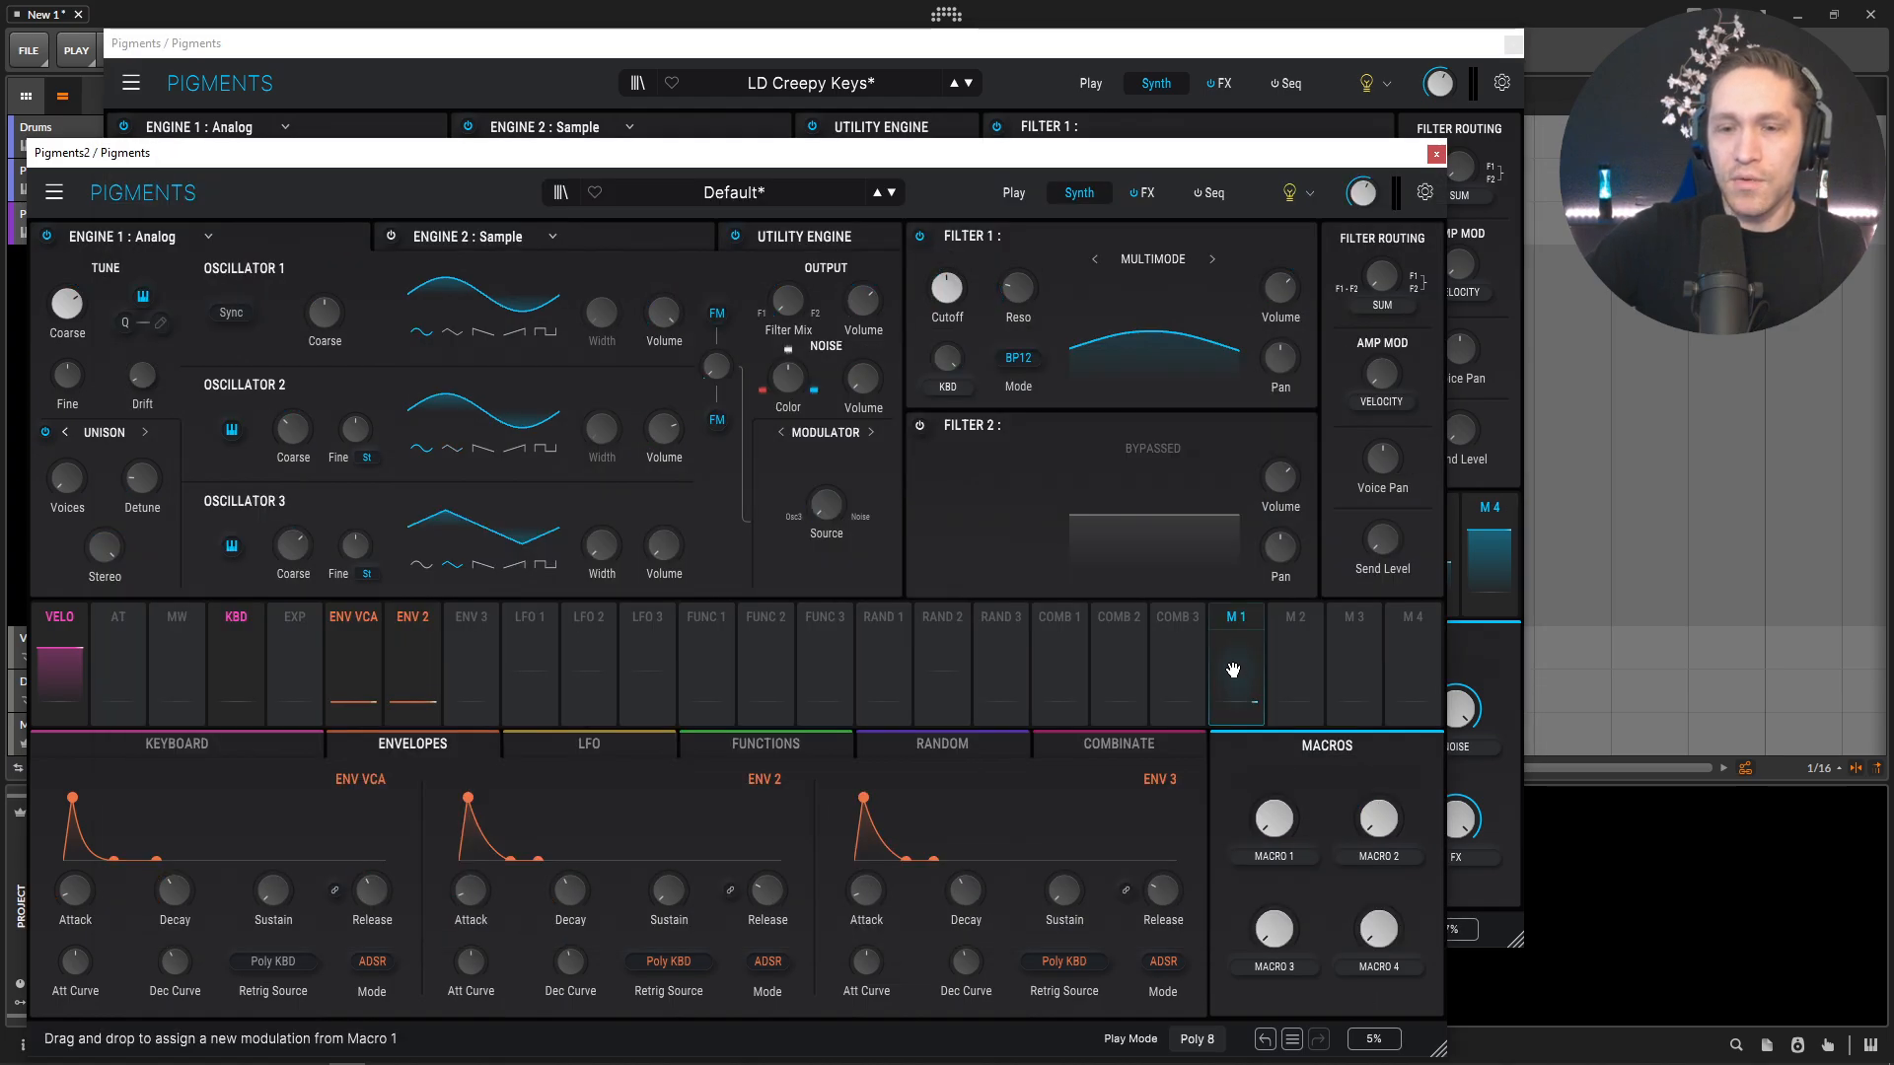
left_click_drag(1236, 682, 950, 344)
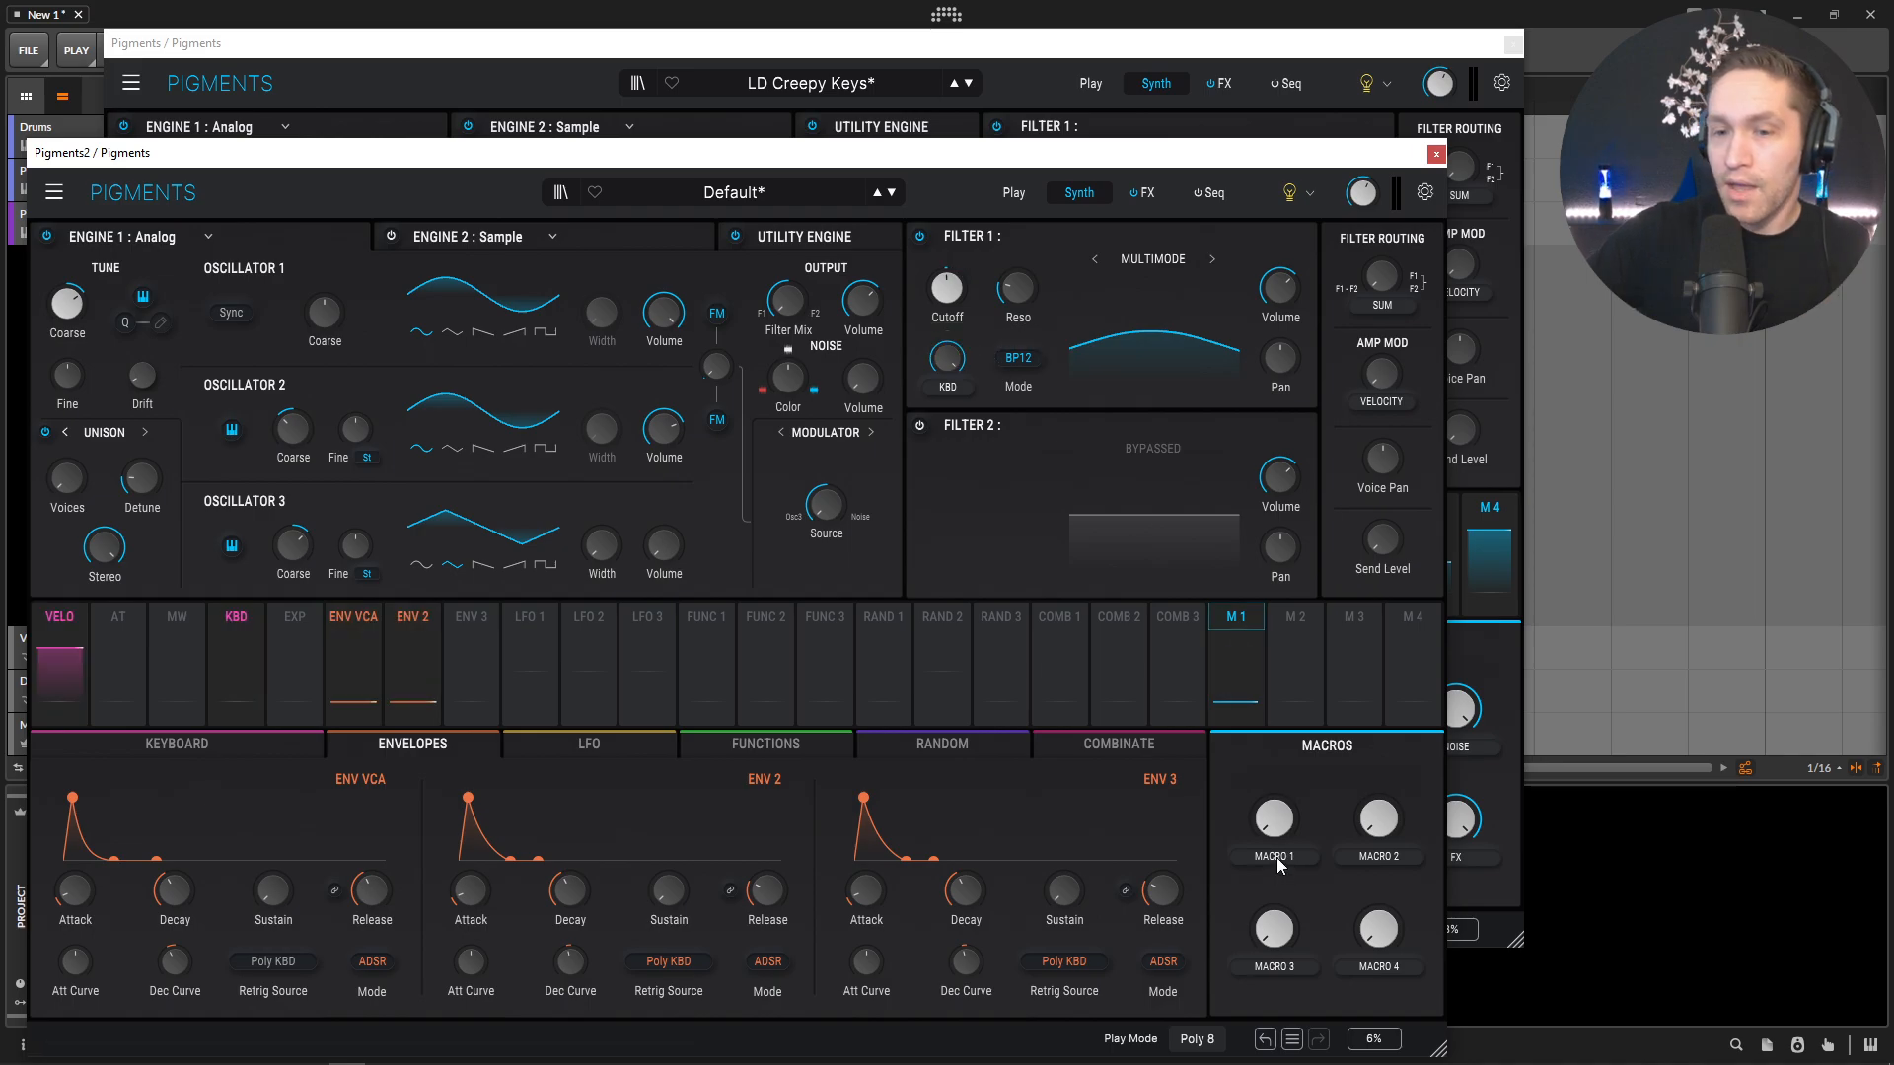
Step: Rename Macro 1 in Pigments2 as Tone and turn it up to match LD Creepy Keys
type("Tone")
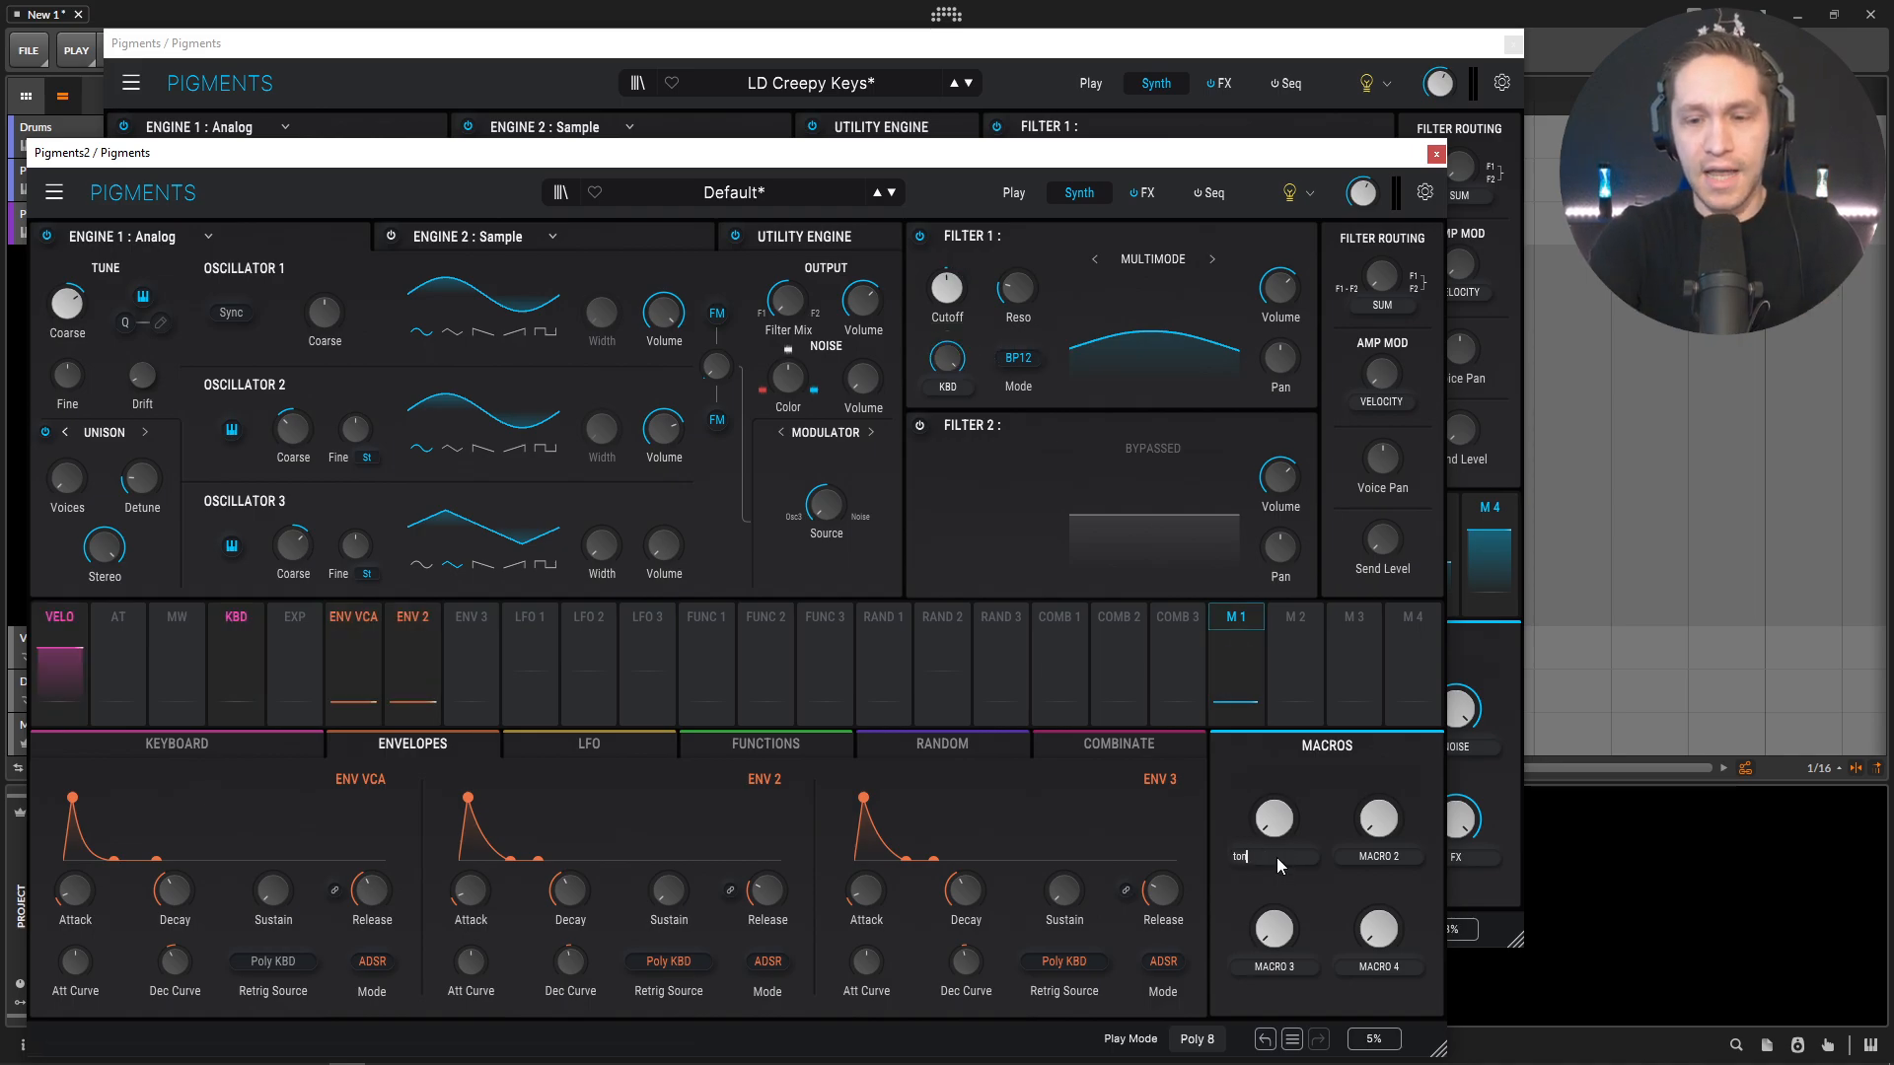
key("Return")
left_click_drag(1276, 828, 1276, 761)
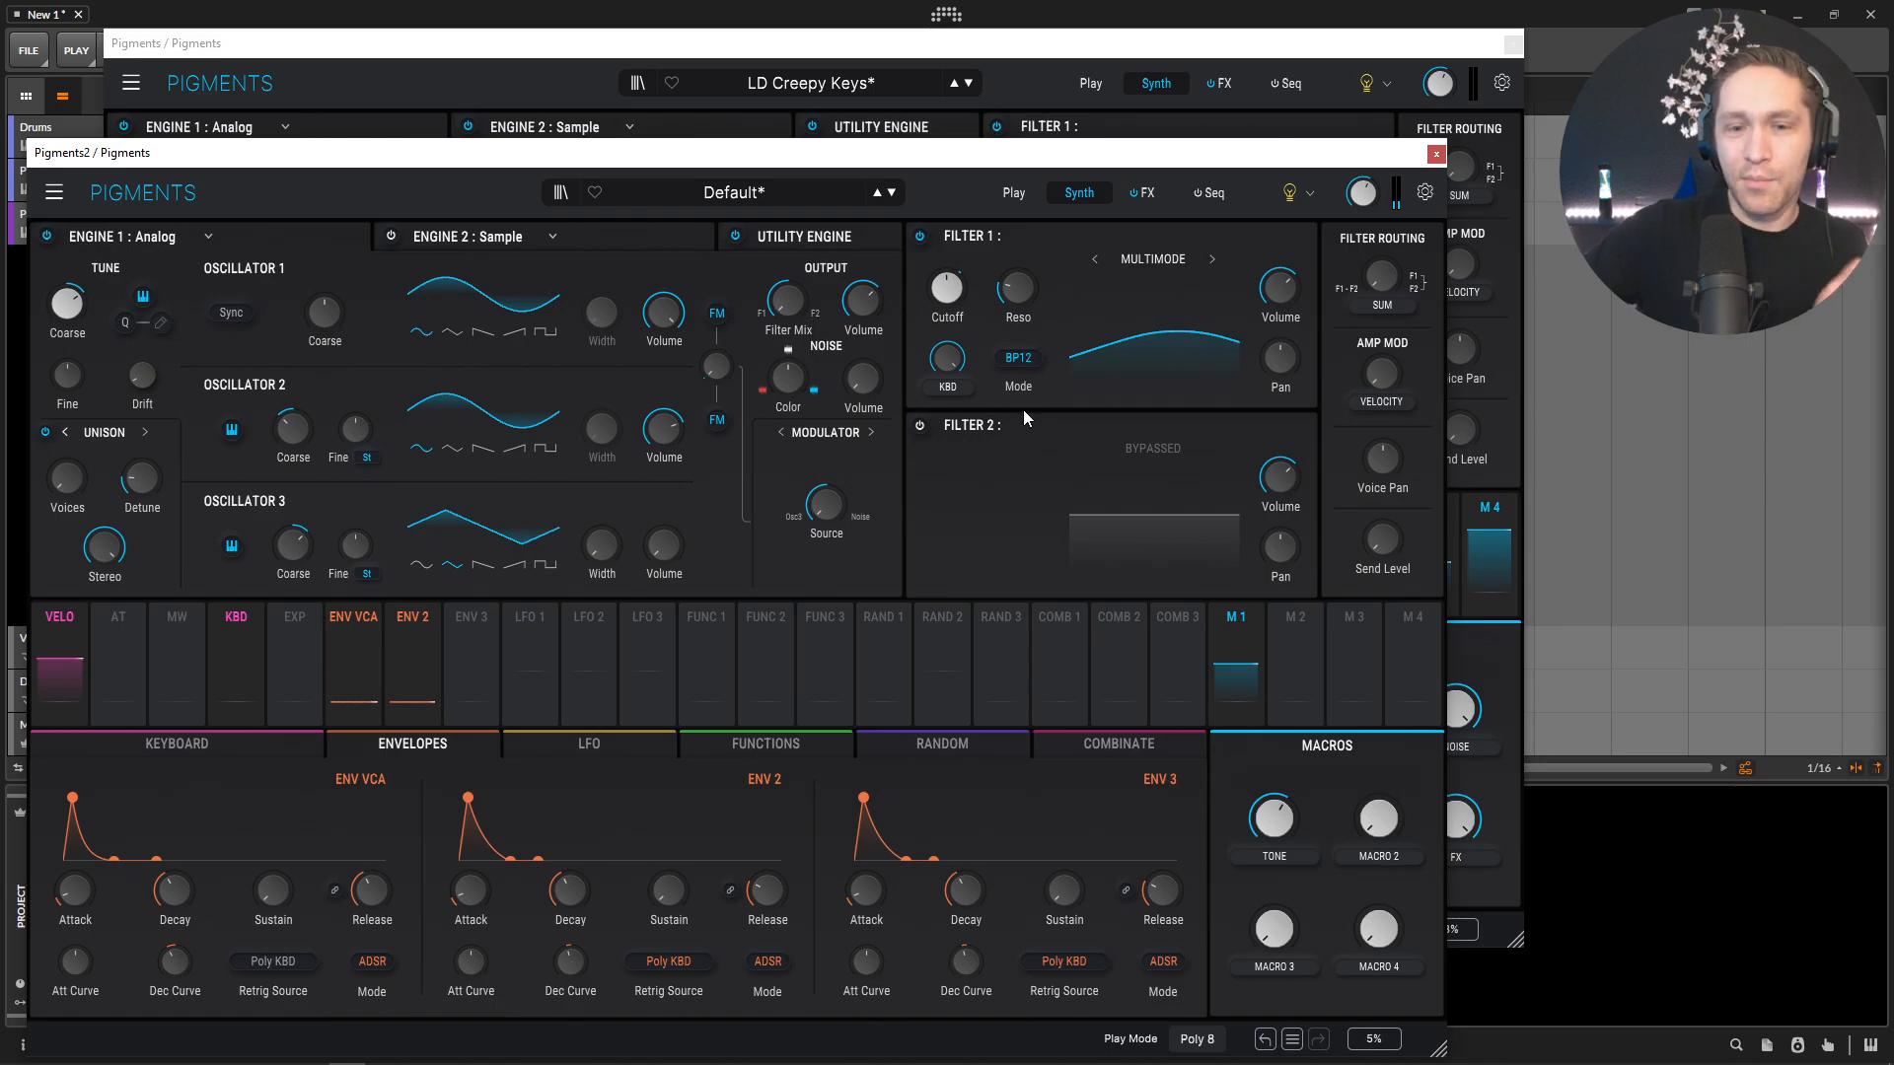
Step: Show the effects in both instances and replace the FX A delay in Pigments2 with the parametric EQ used in LD Creepy Keys
left_click(1153, 191)
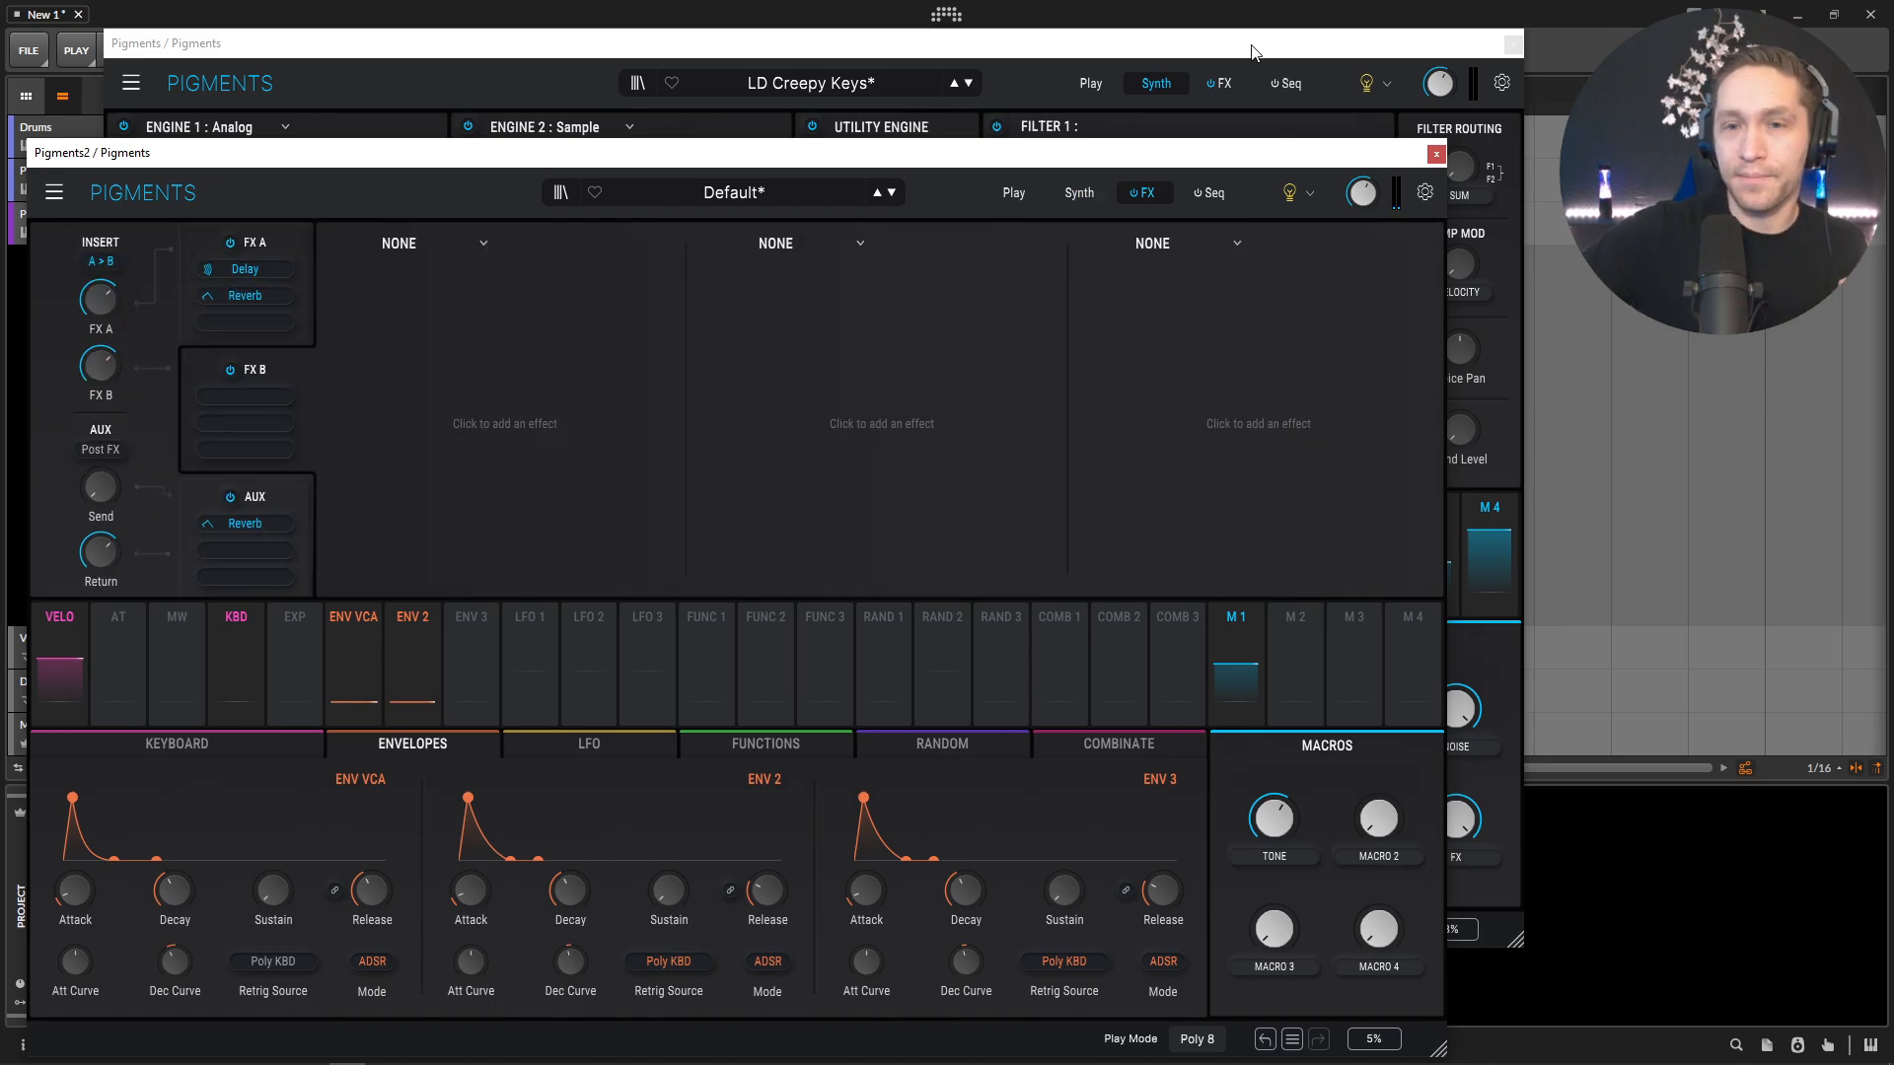
left_click(1225, 85)
left_click(344, 132)
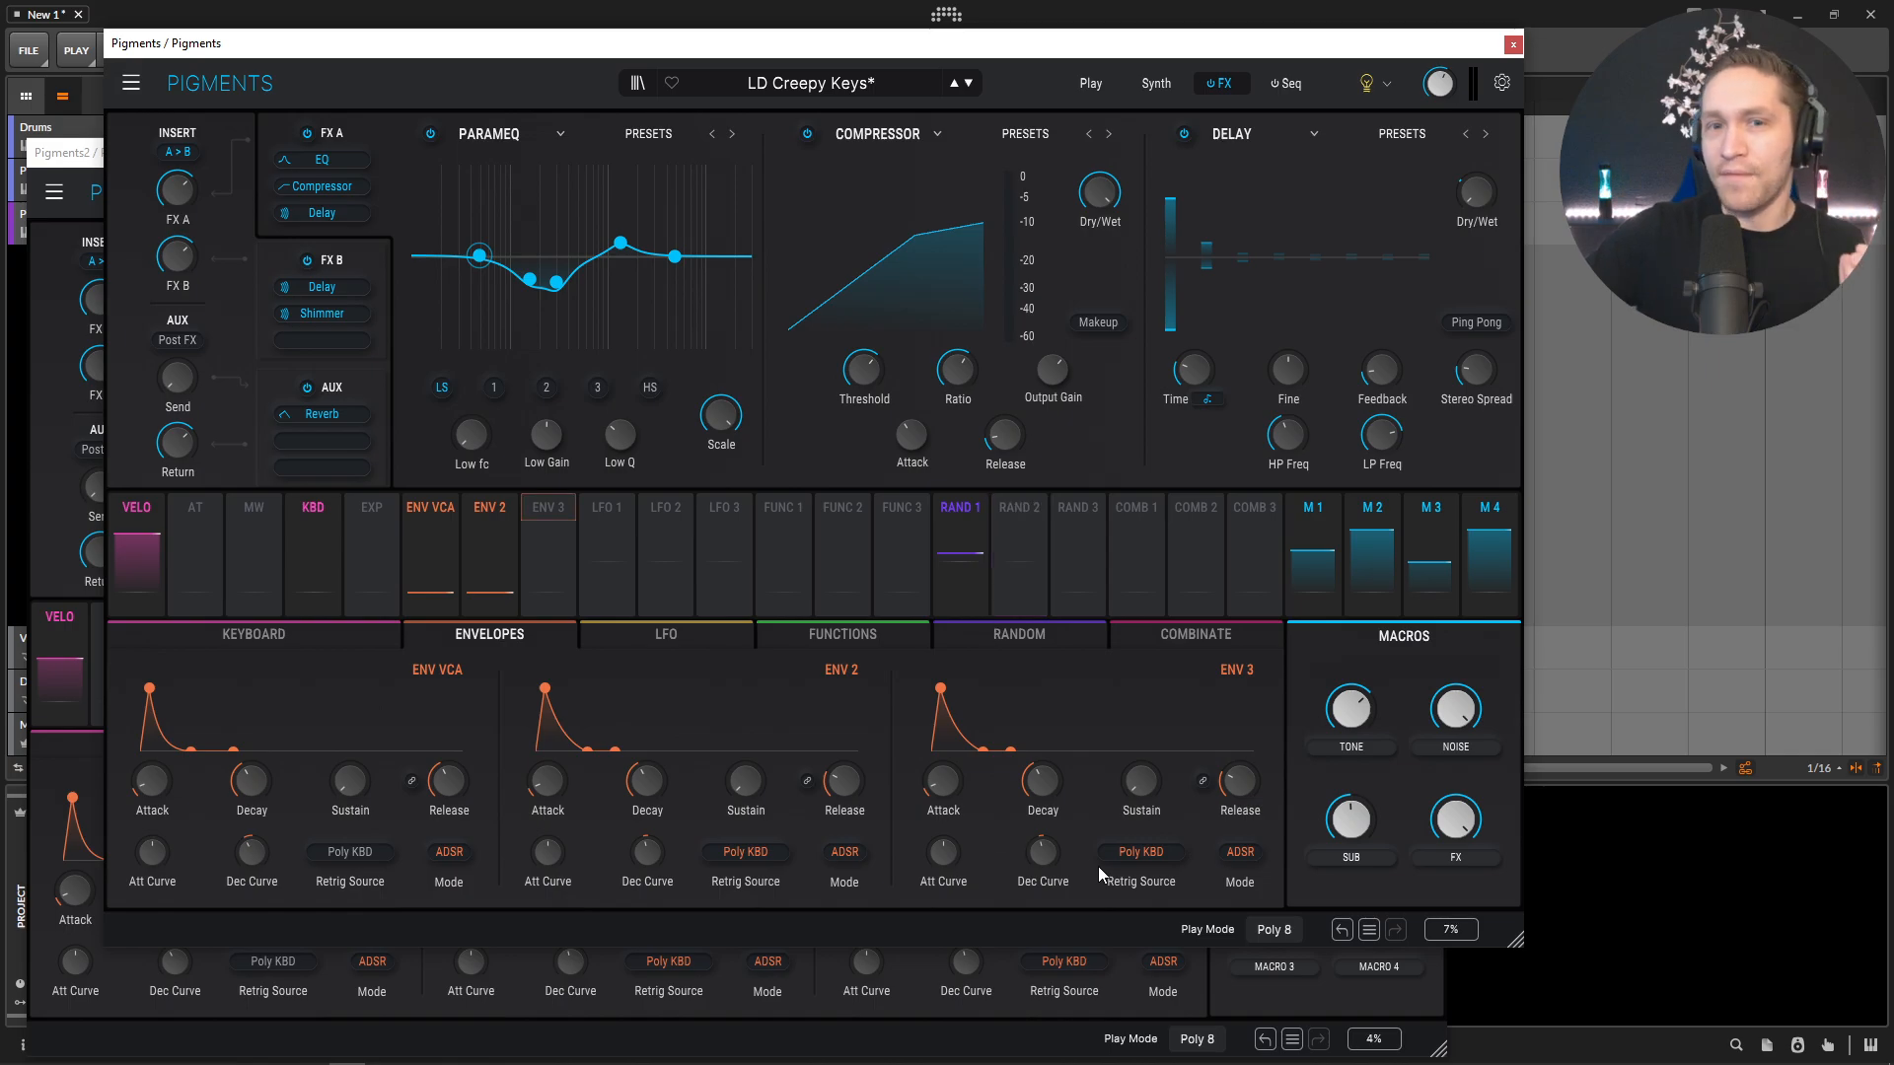
left_click(1288, 1004)
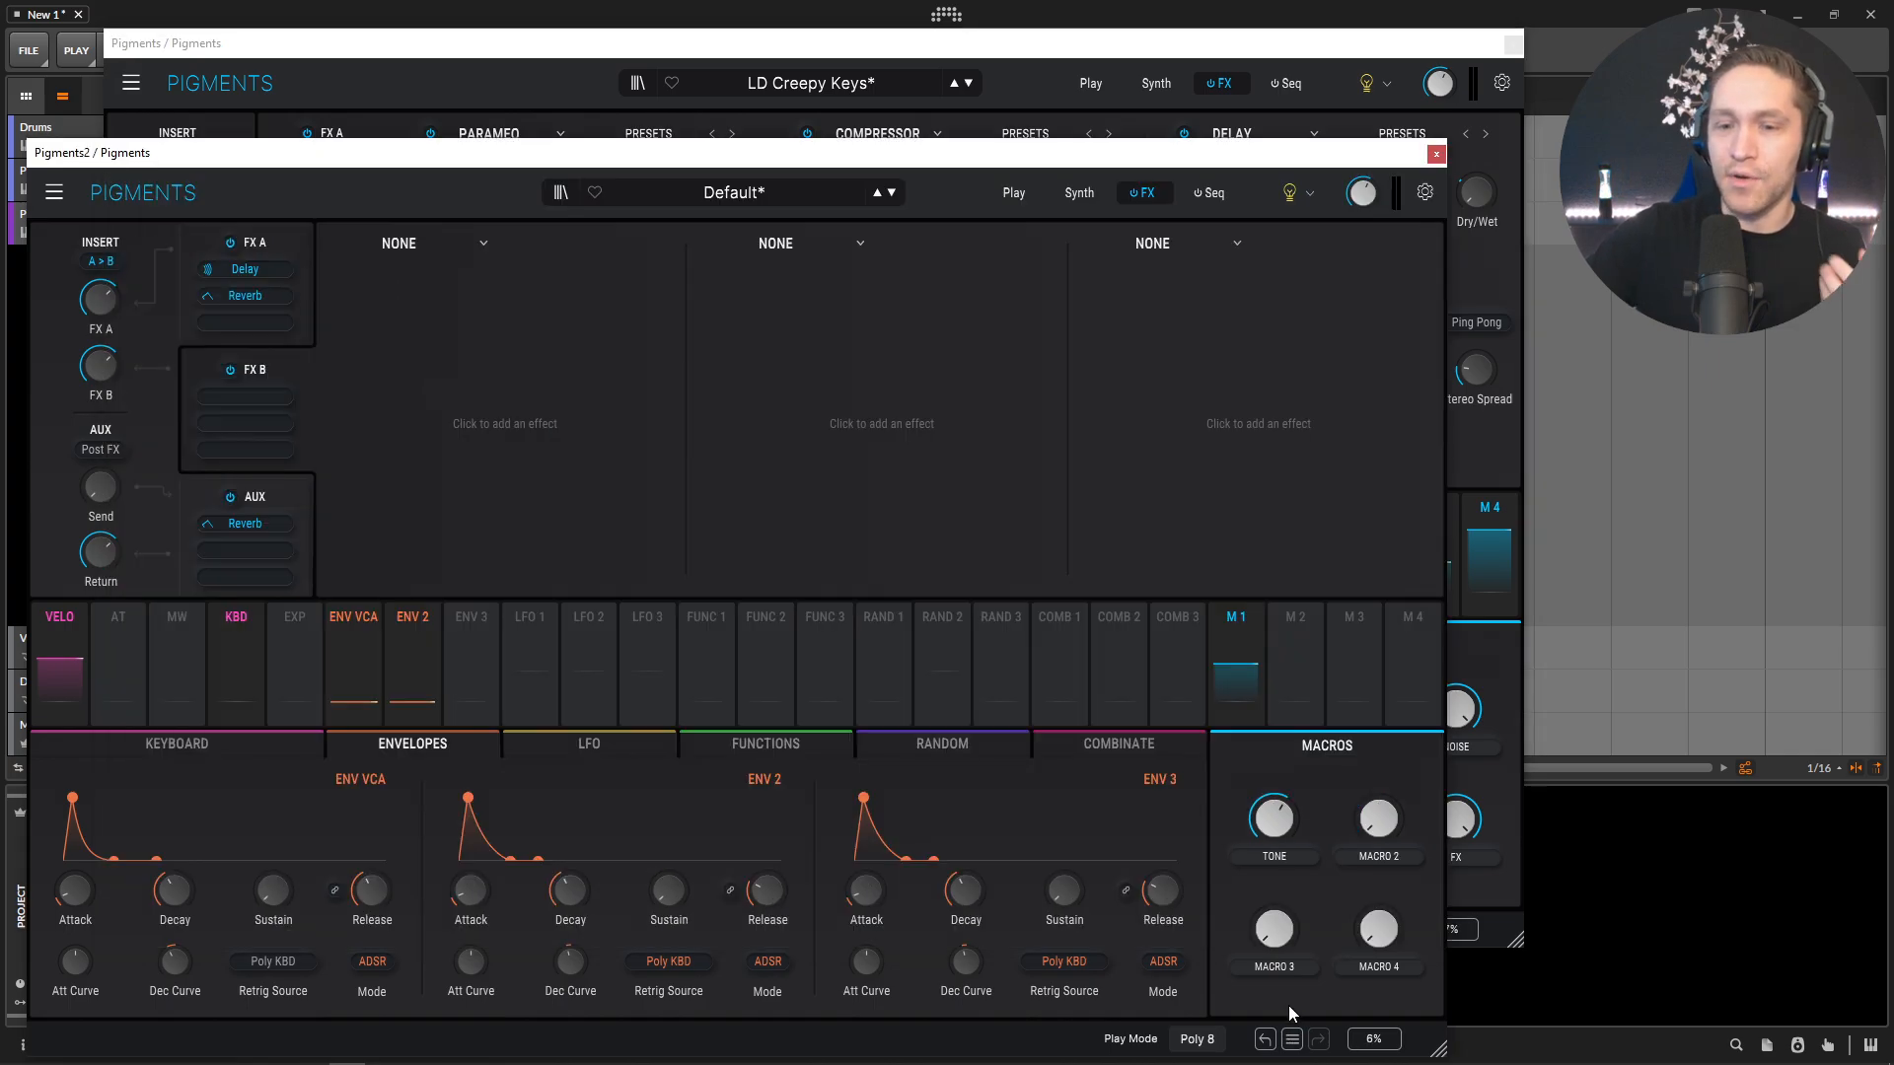
left_click(294, 240)
left_click(387, 246)
left_click(495, 627)
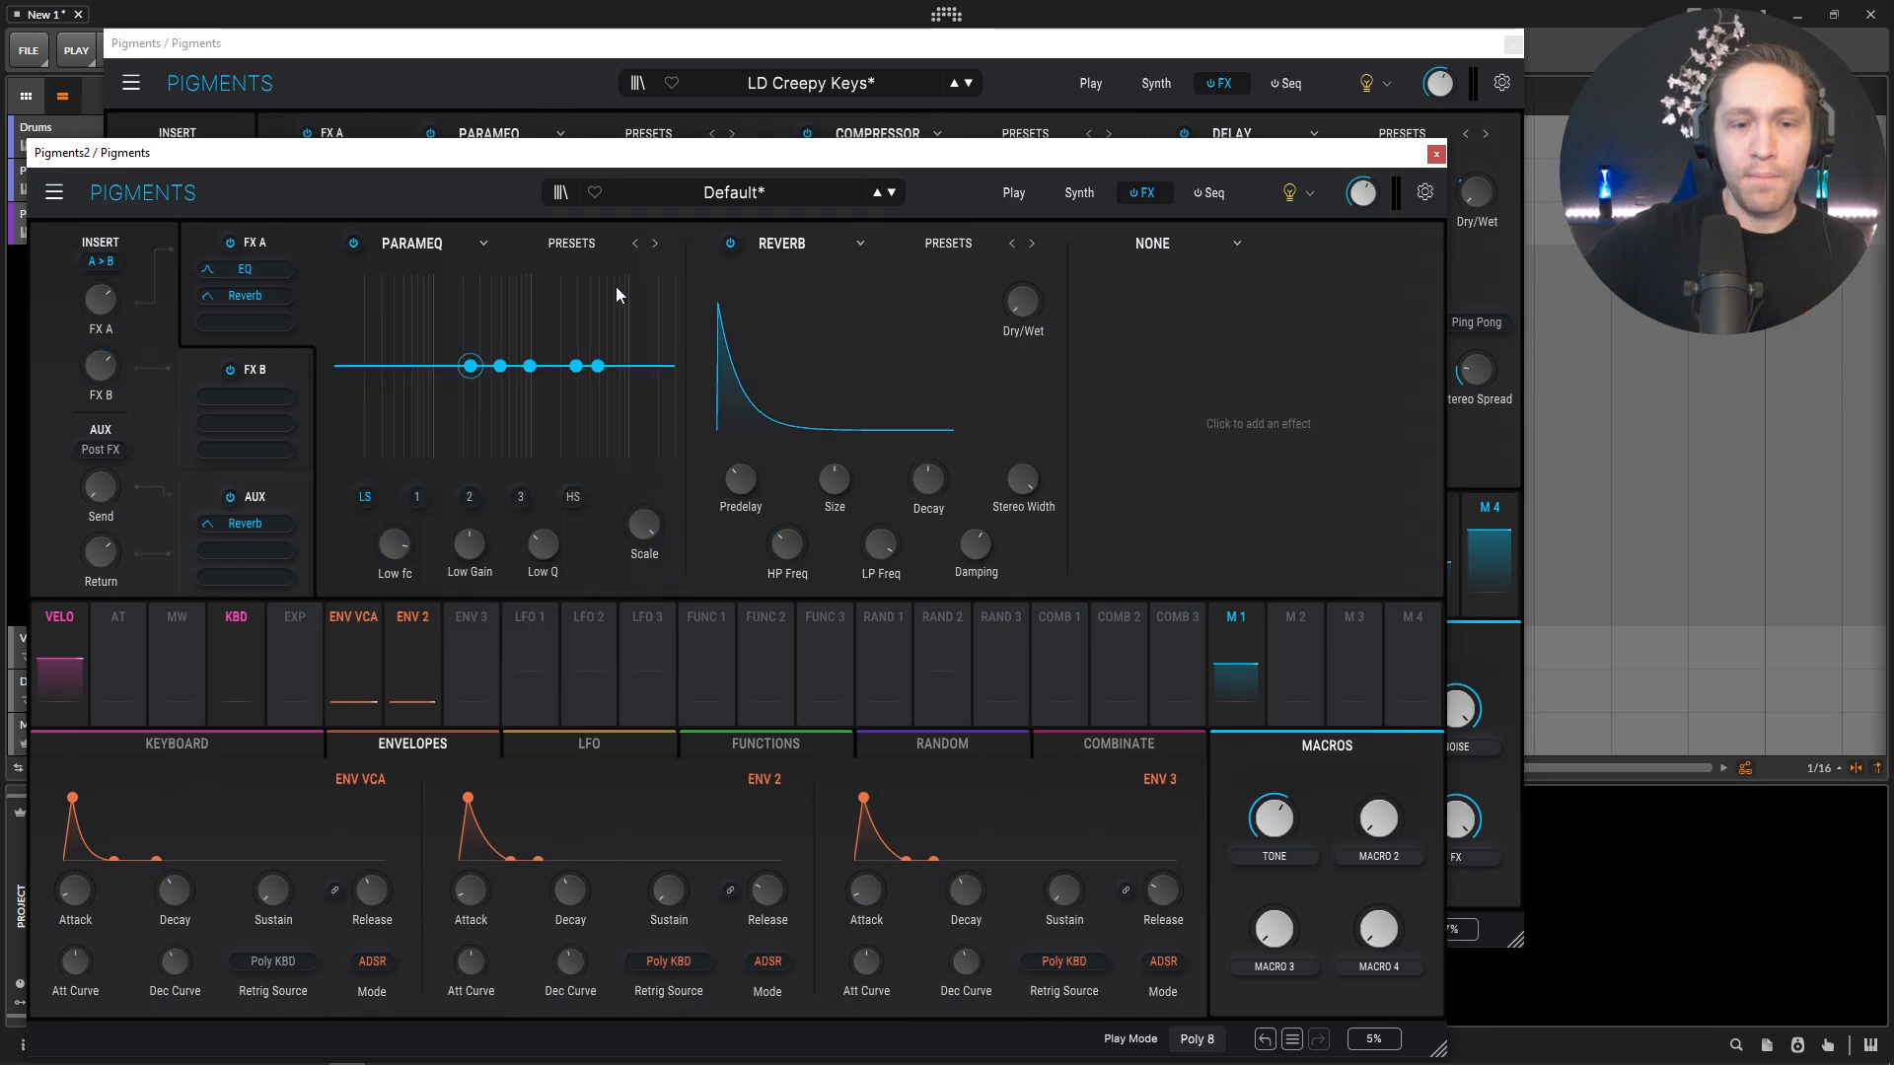
Step: Shape the parametric EQ in Pigments2 to match LD Creepy Keys, cutting peaks 1 and 2 and moderately boosting peak 3
left_click_drag(529, 165, 539, 343)
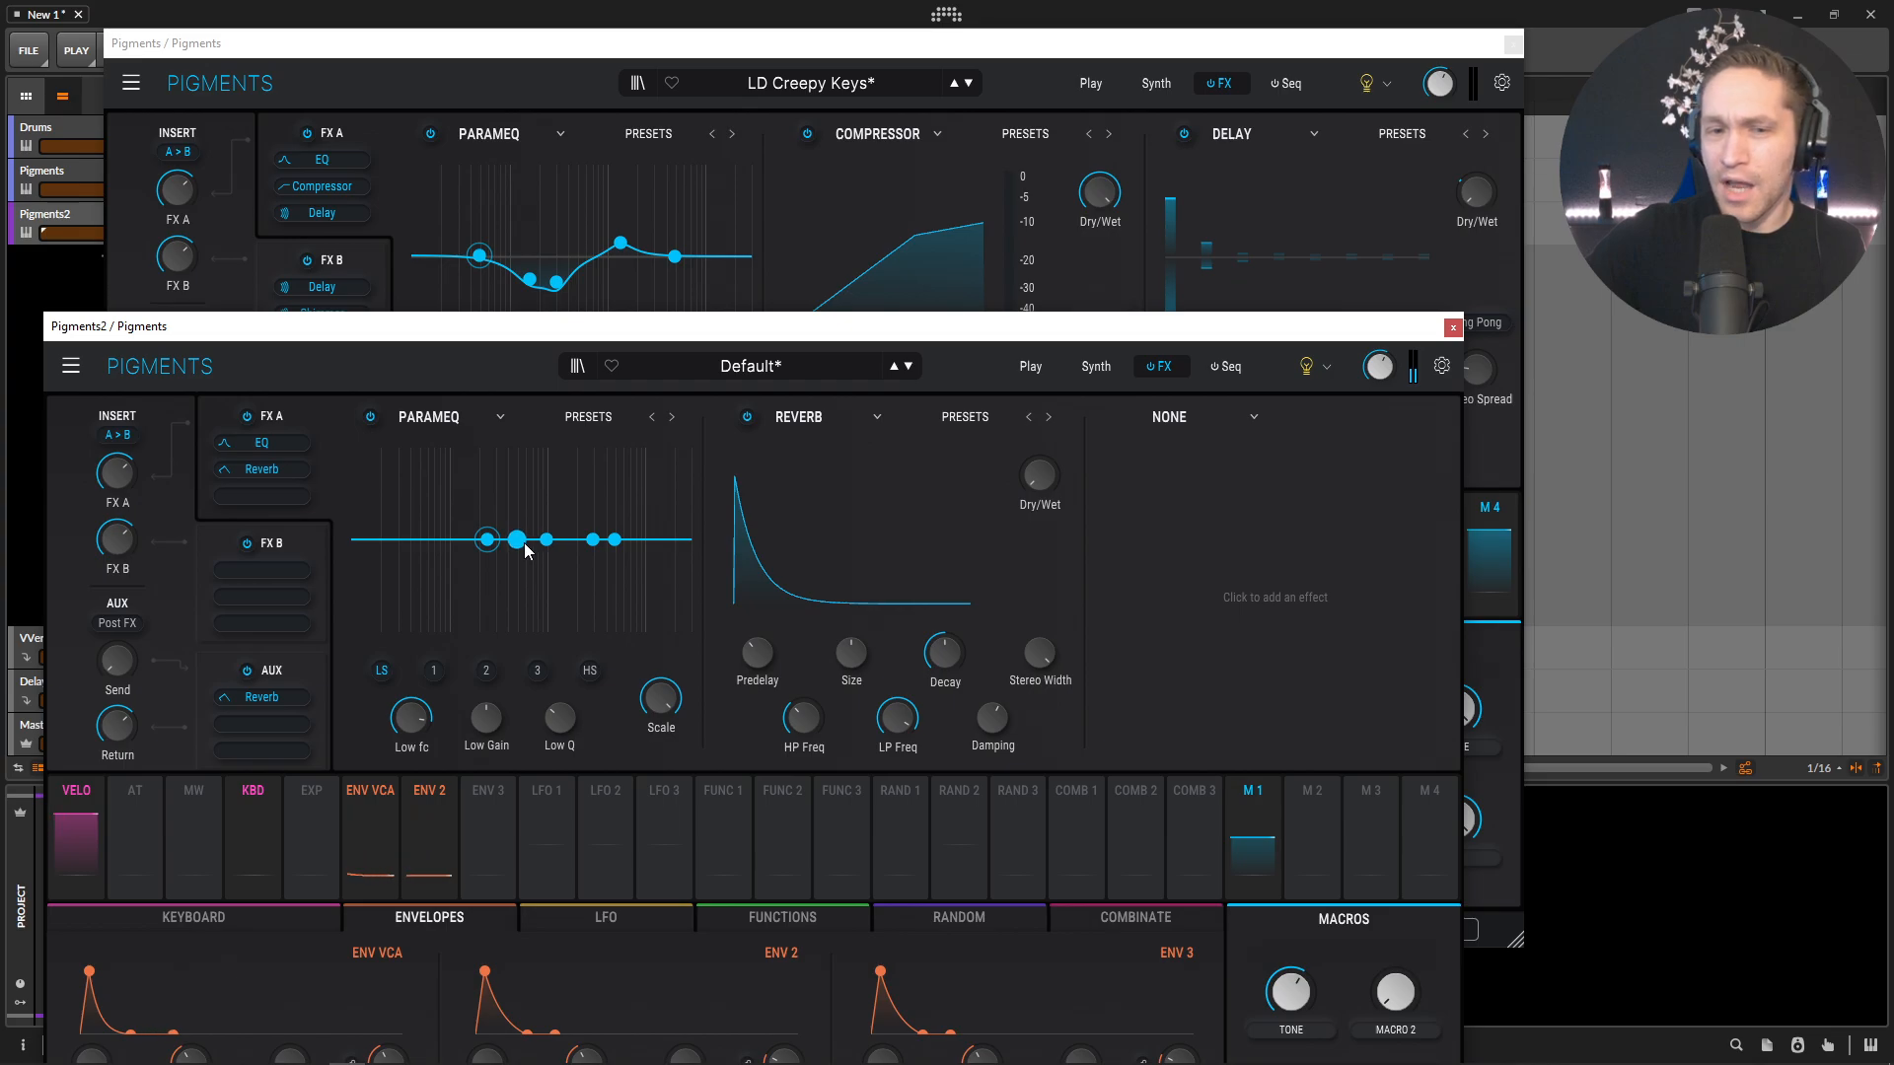
left_click_drag(517, 540, 500, 457)
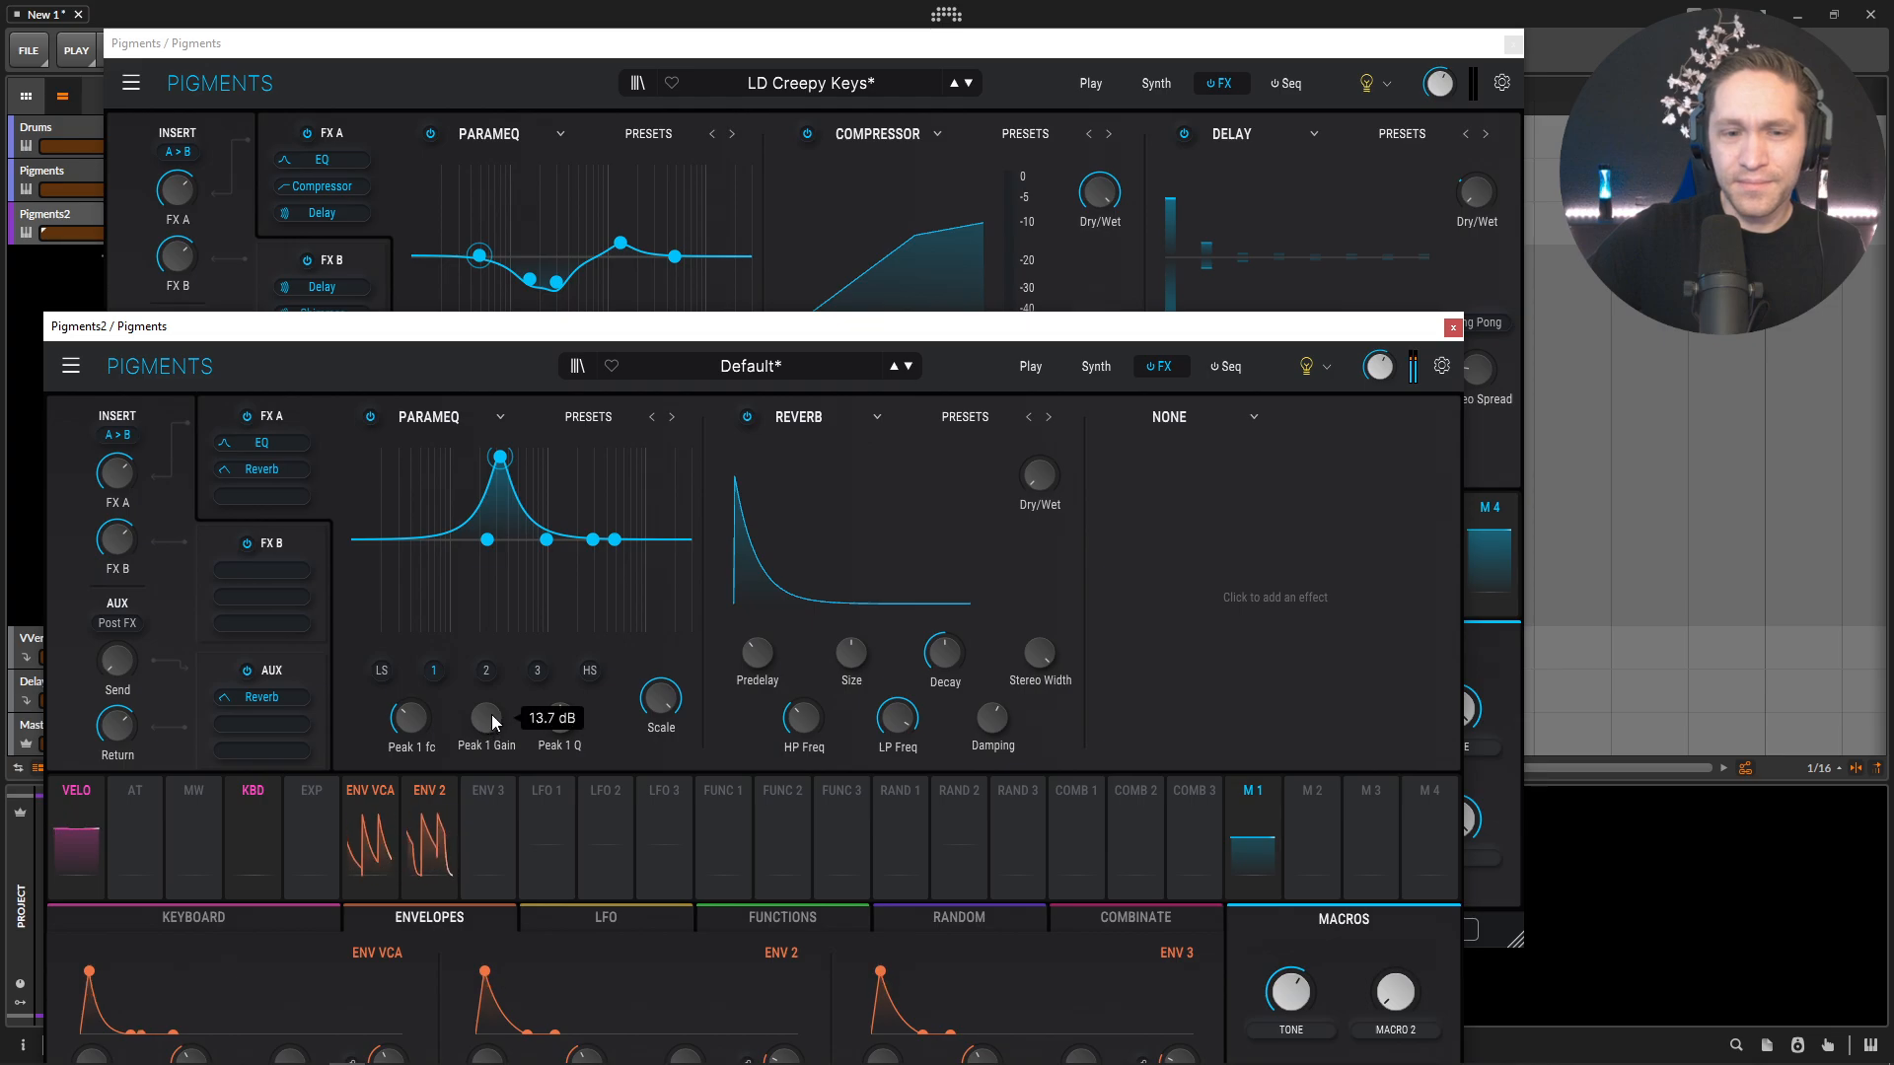
left_click_drag(492, 712, 492, 807)
left_click_drag(547, 539, 532, 450)
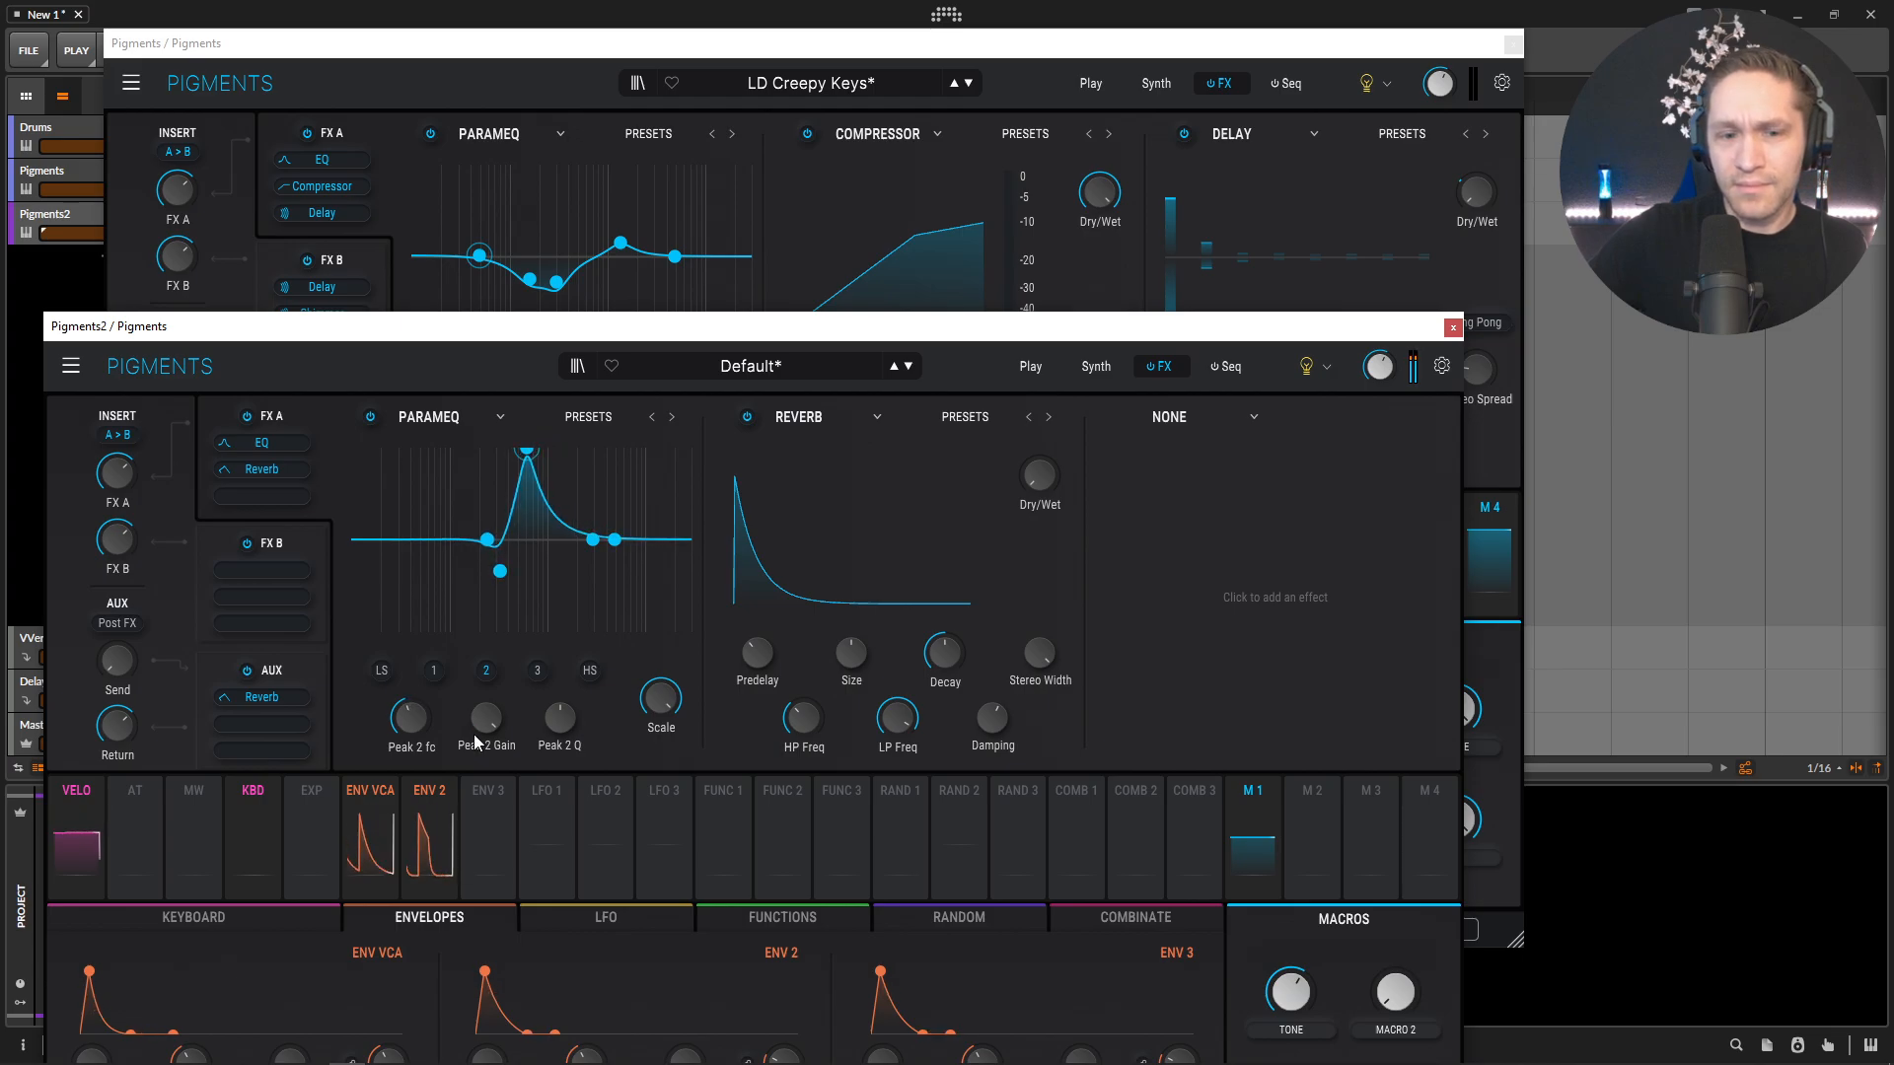
left_click_drag(475, 737, 474, 833)
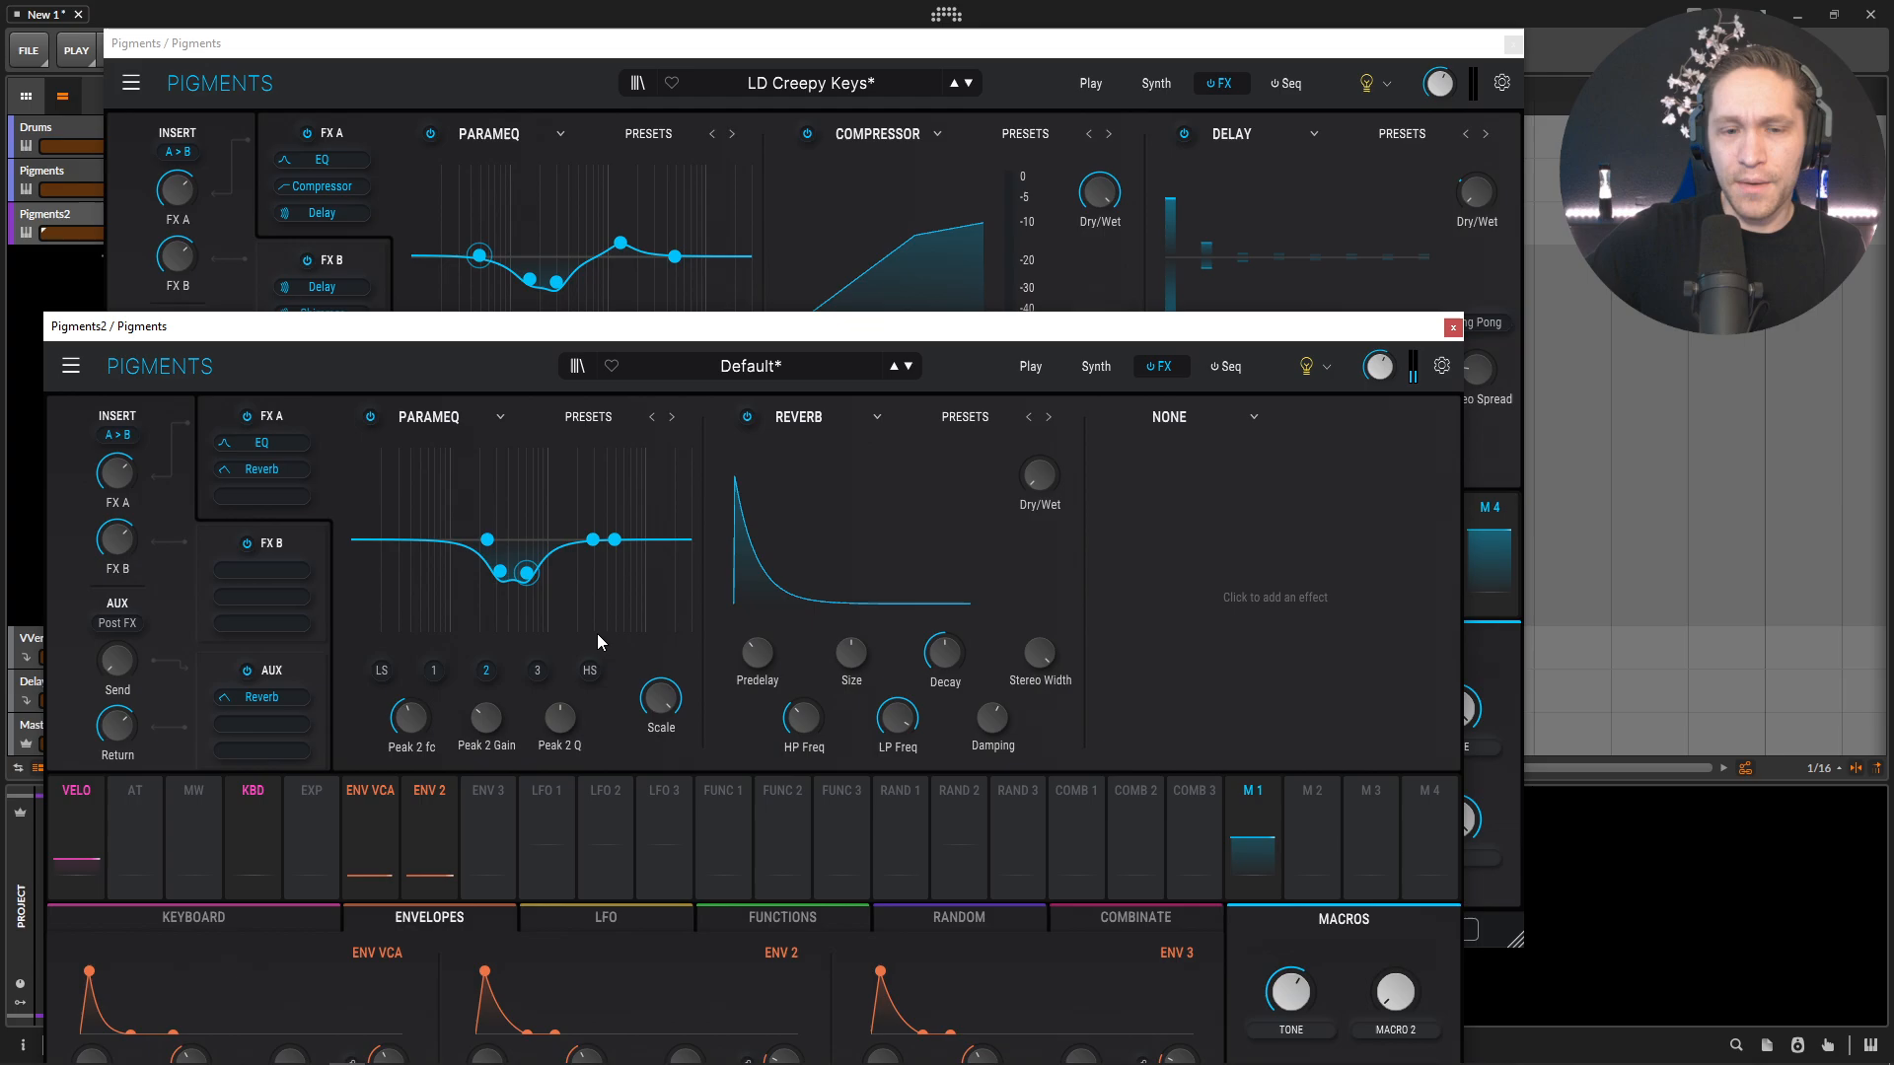
left_click_drag(591, 541, 581, 501)
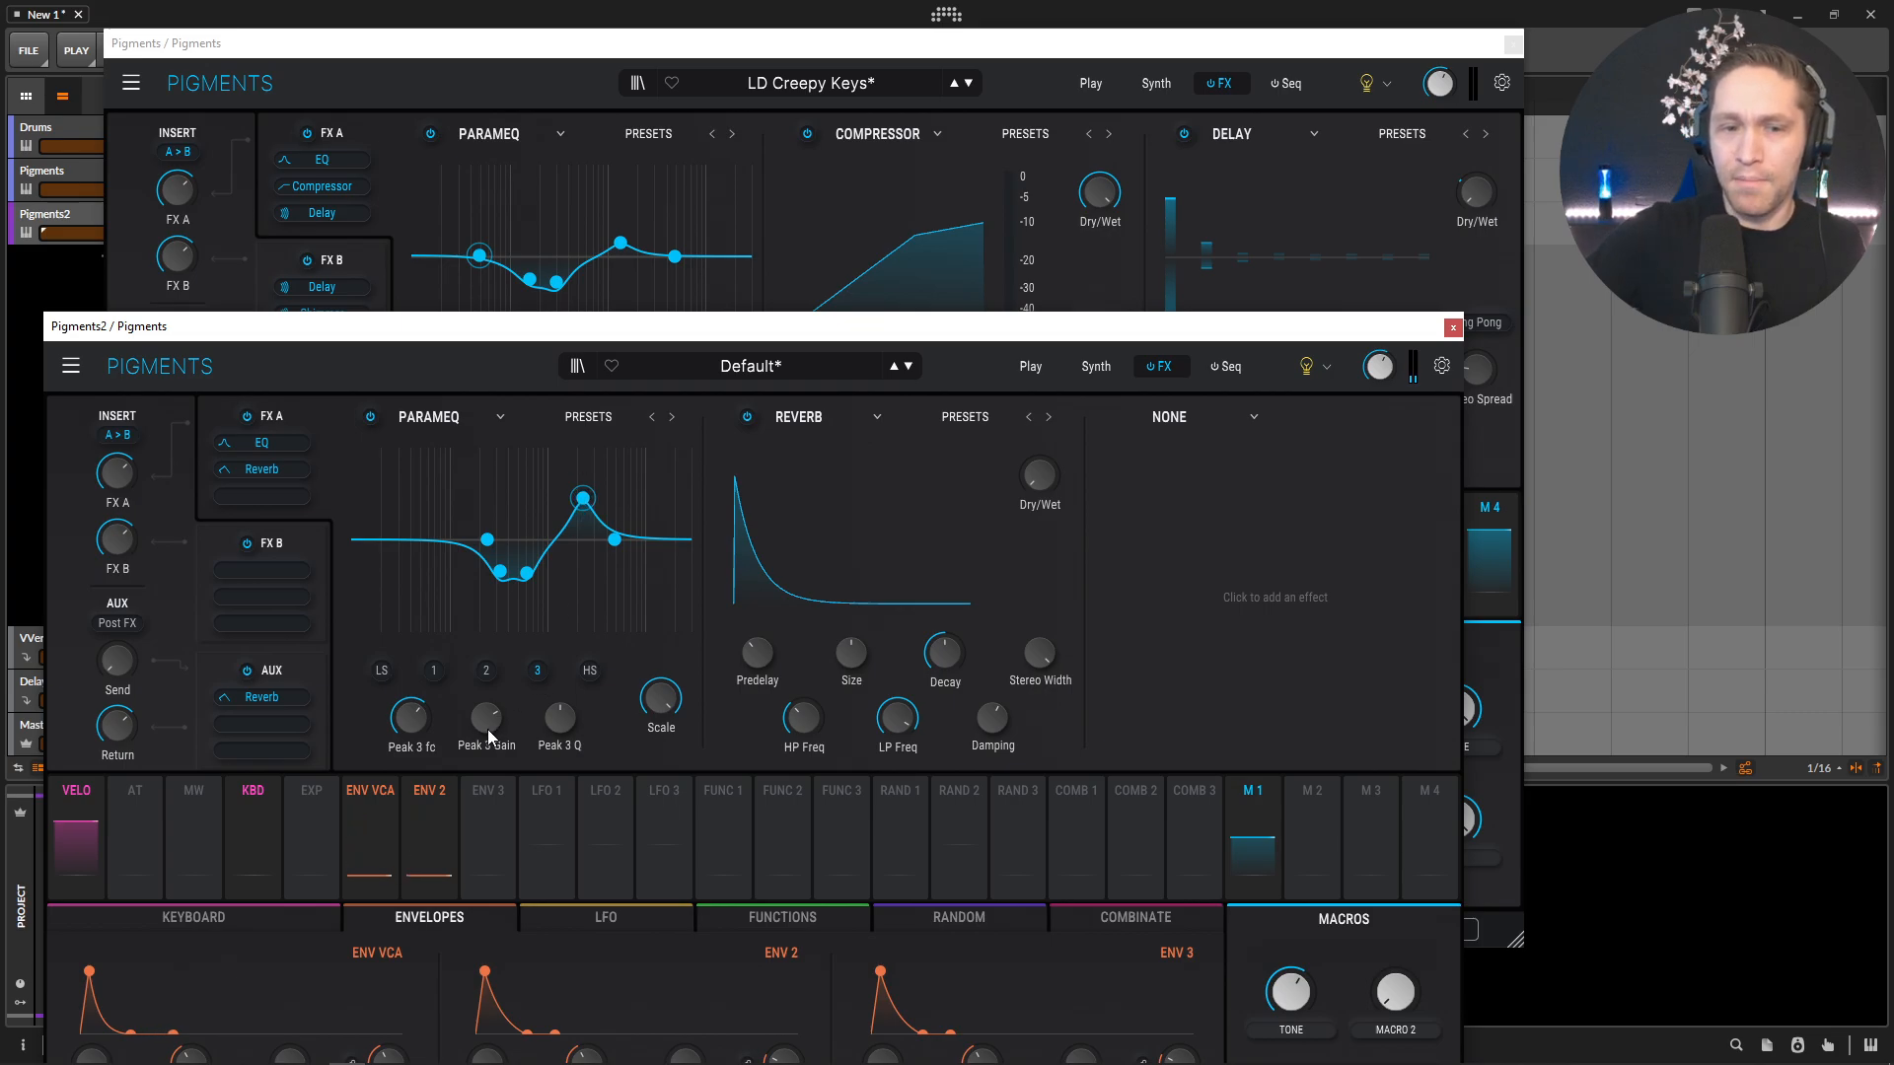
left_click_drag(489, 736, 489, 757)
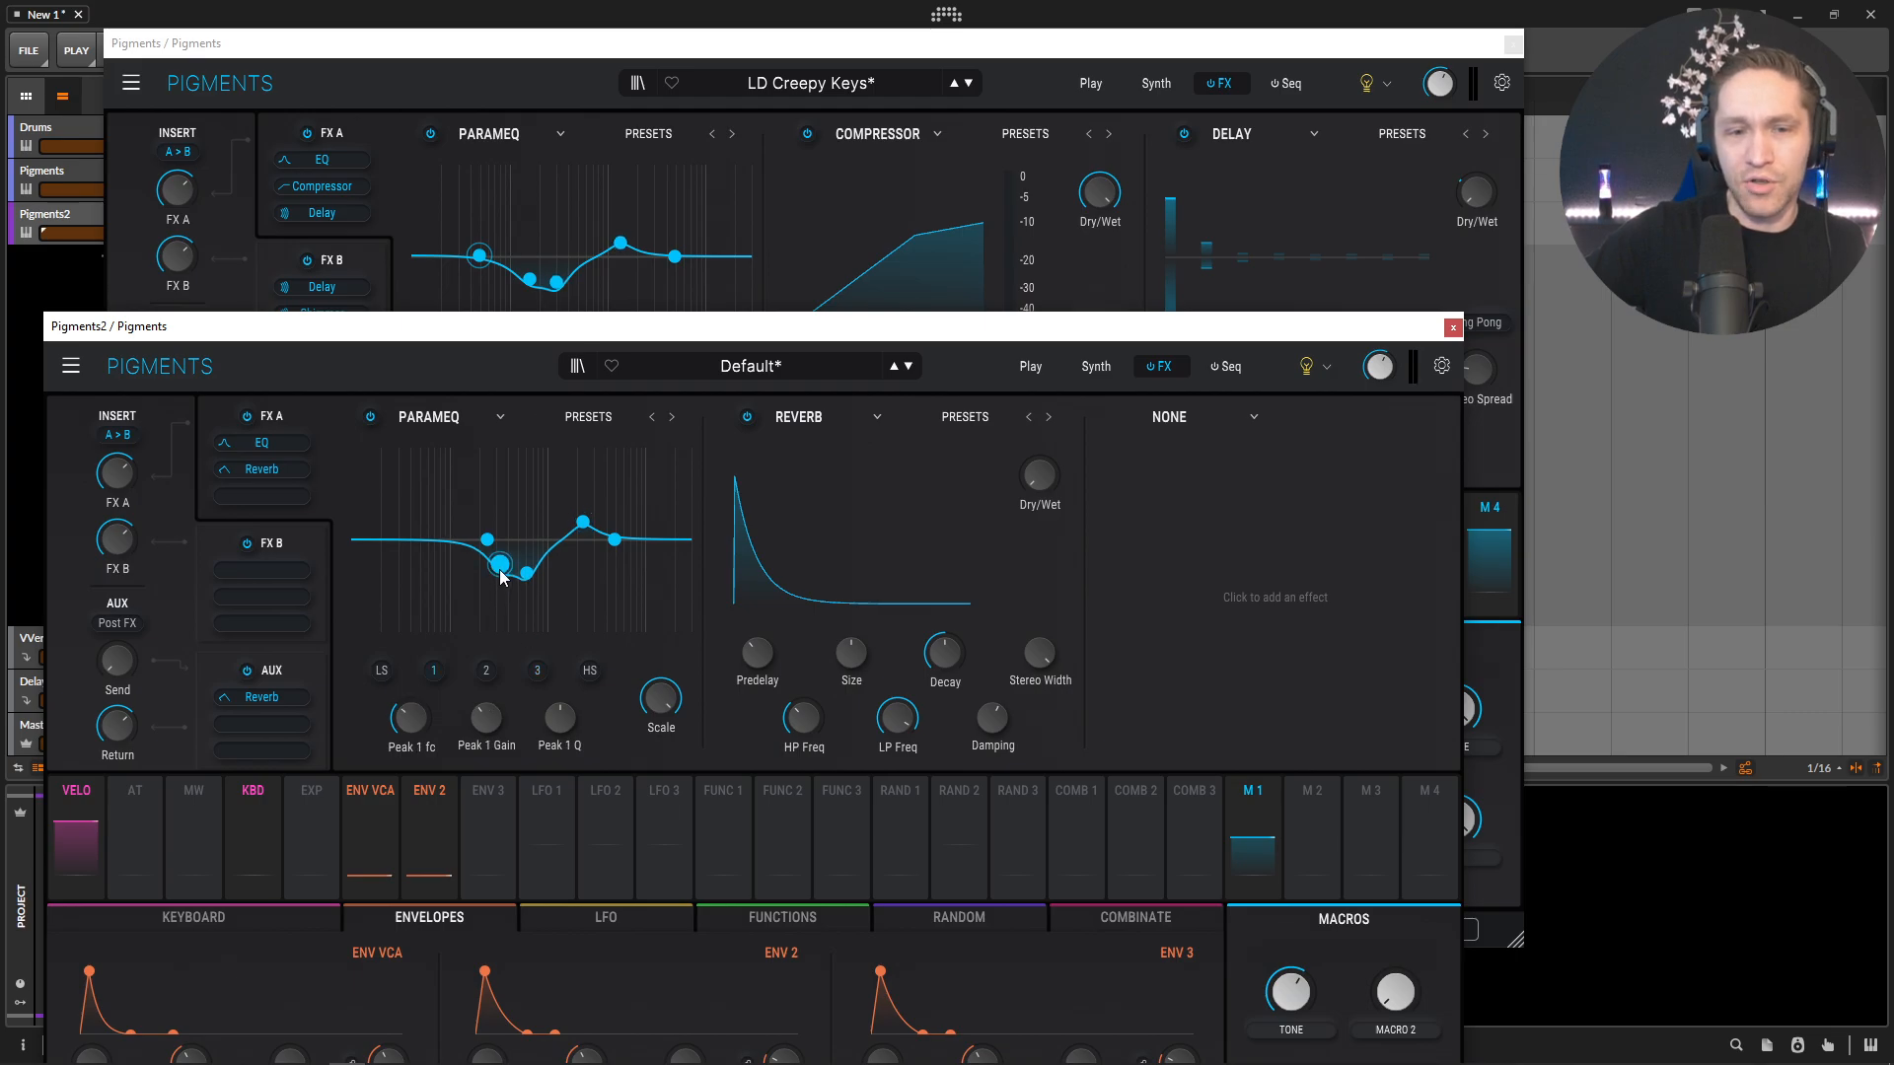
Step: Replace the FX A reverb in Pigments2 with a Compressor, raise its ratio and lower its threshold to about -8.80 dB
mouse_move(944, 328)
left_mouse_down()
mouse_move(960, 431)
mouse_move(968, 331)
left_mouse_up()
left_click(832, 424)
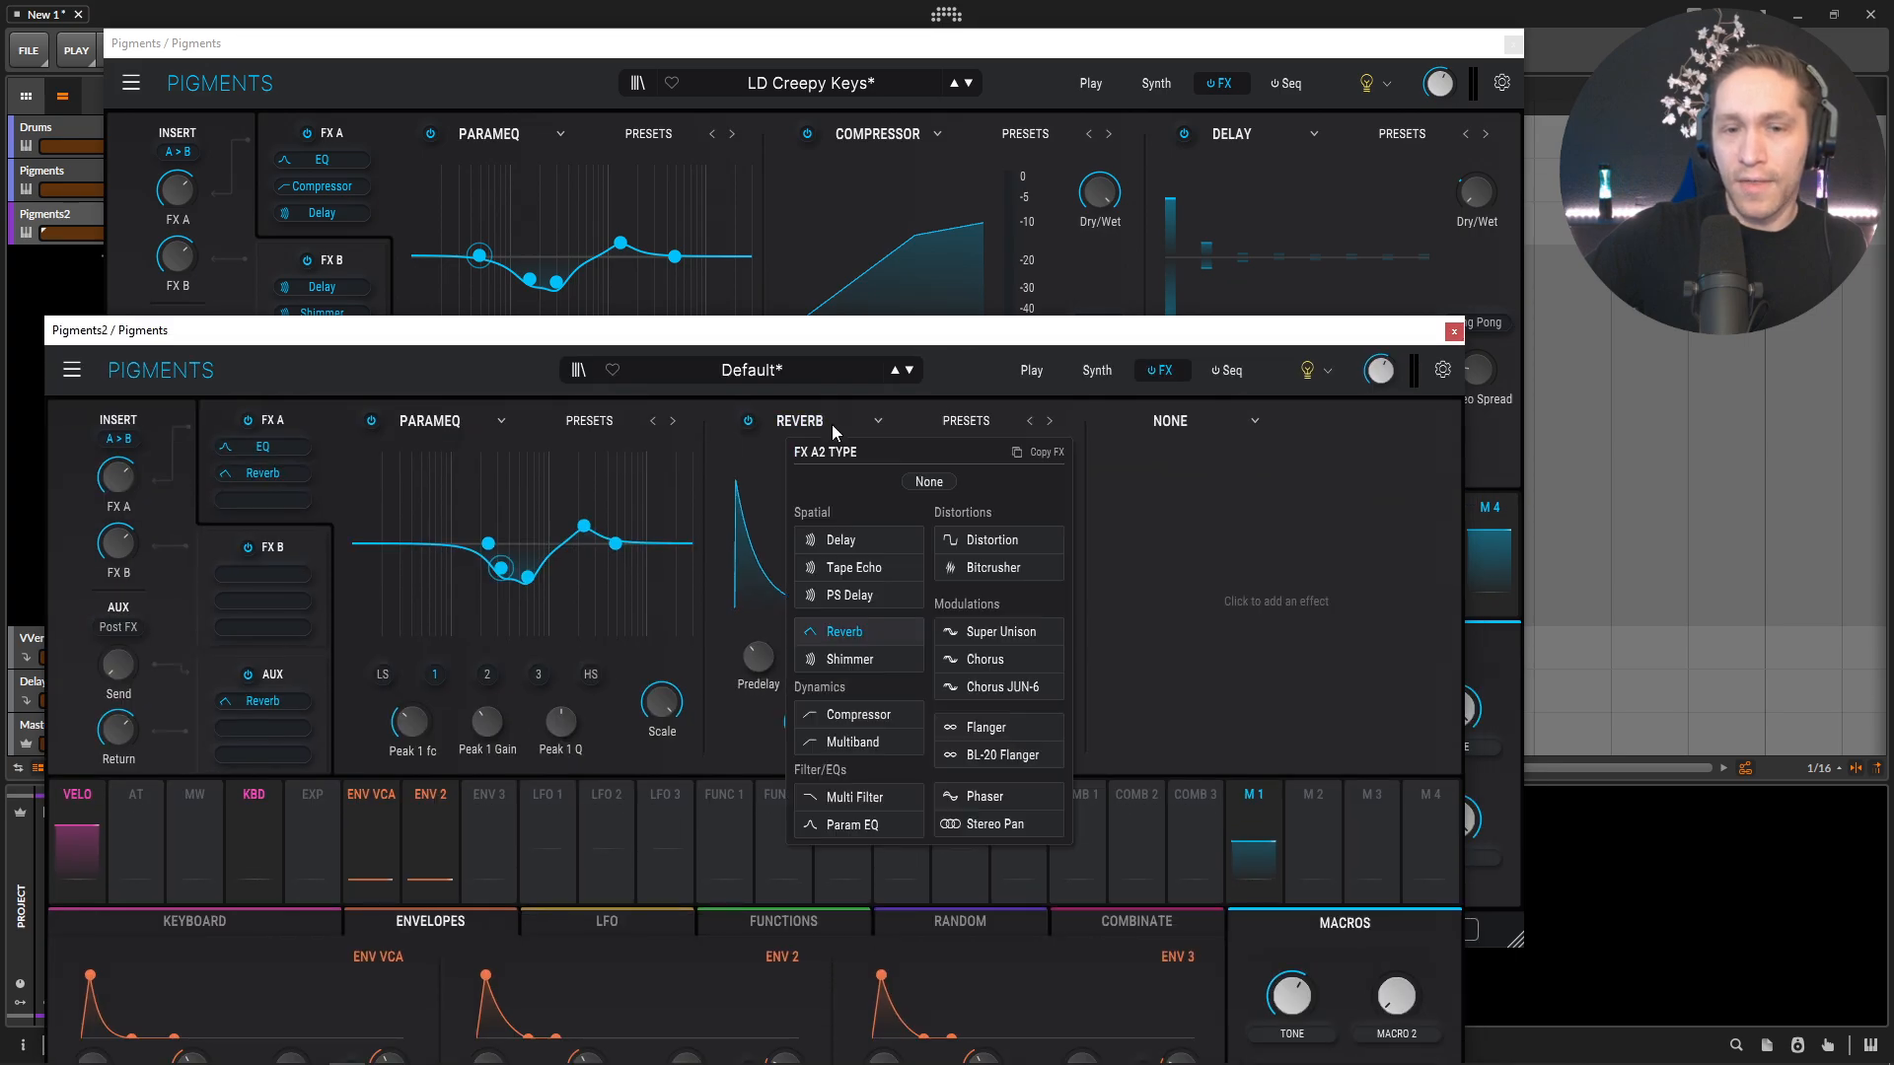
left_click(864, 712)
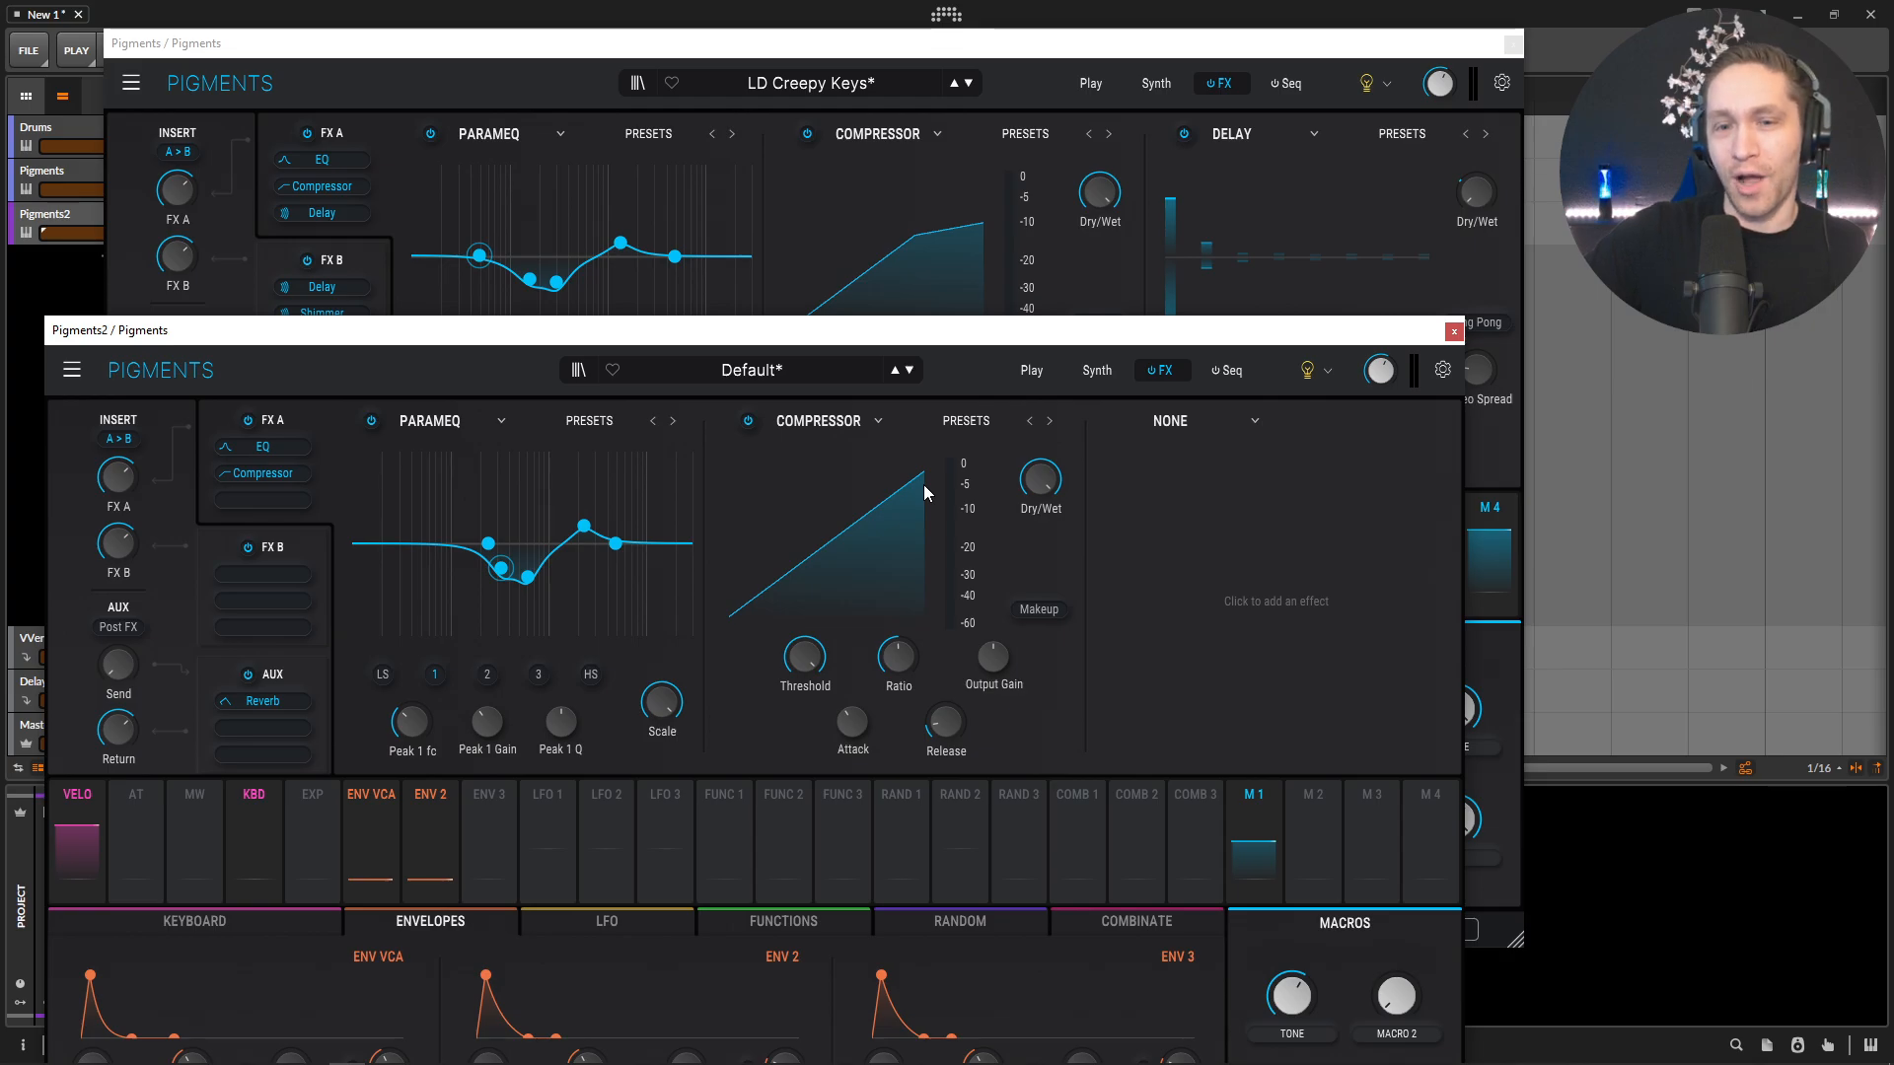
left_click_drag(898, 659, 897, 622)
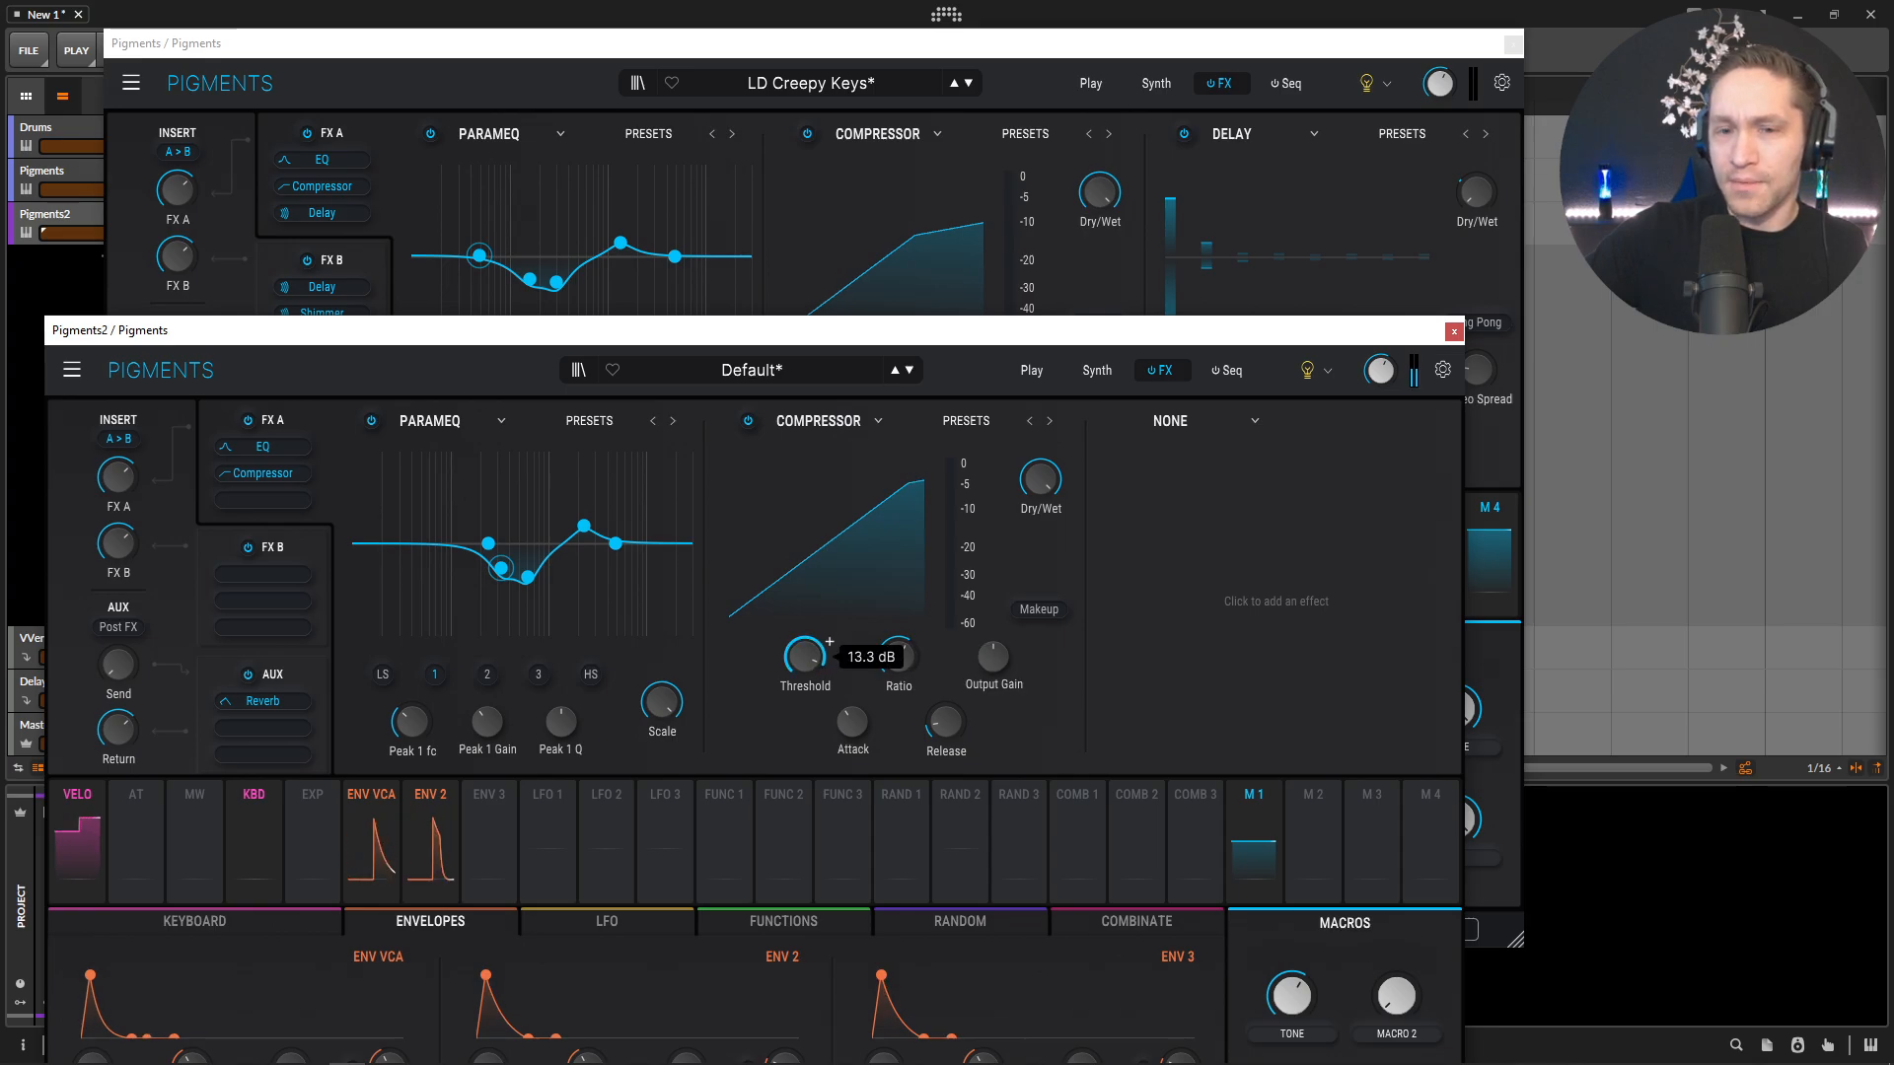
mouse_move(817, 668)
left_mouse_down()
mouse_move(830, 641)
mouse_move(819, 661)
left_mouse_up()
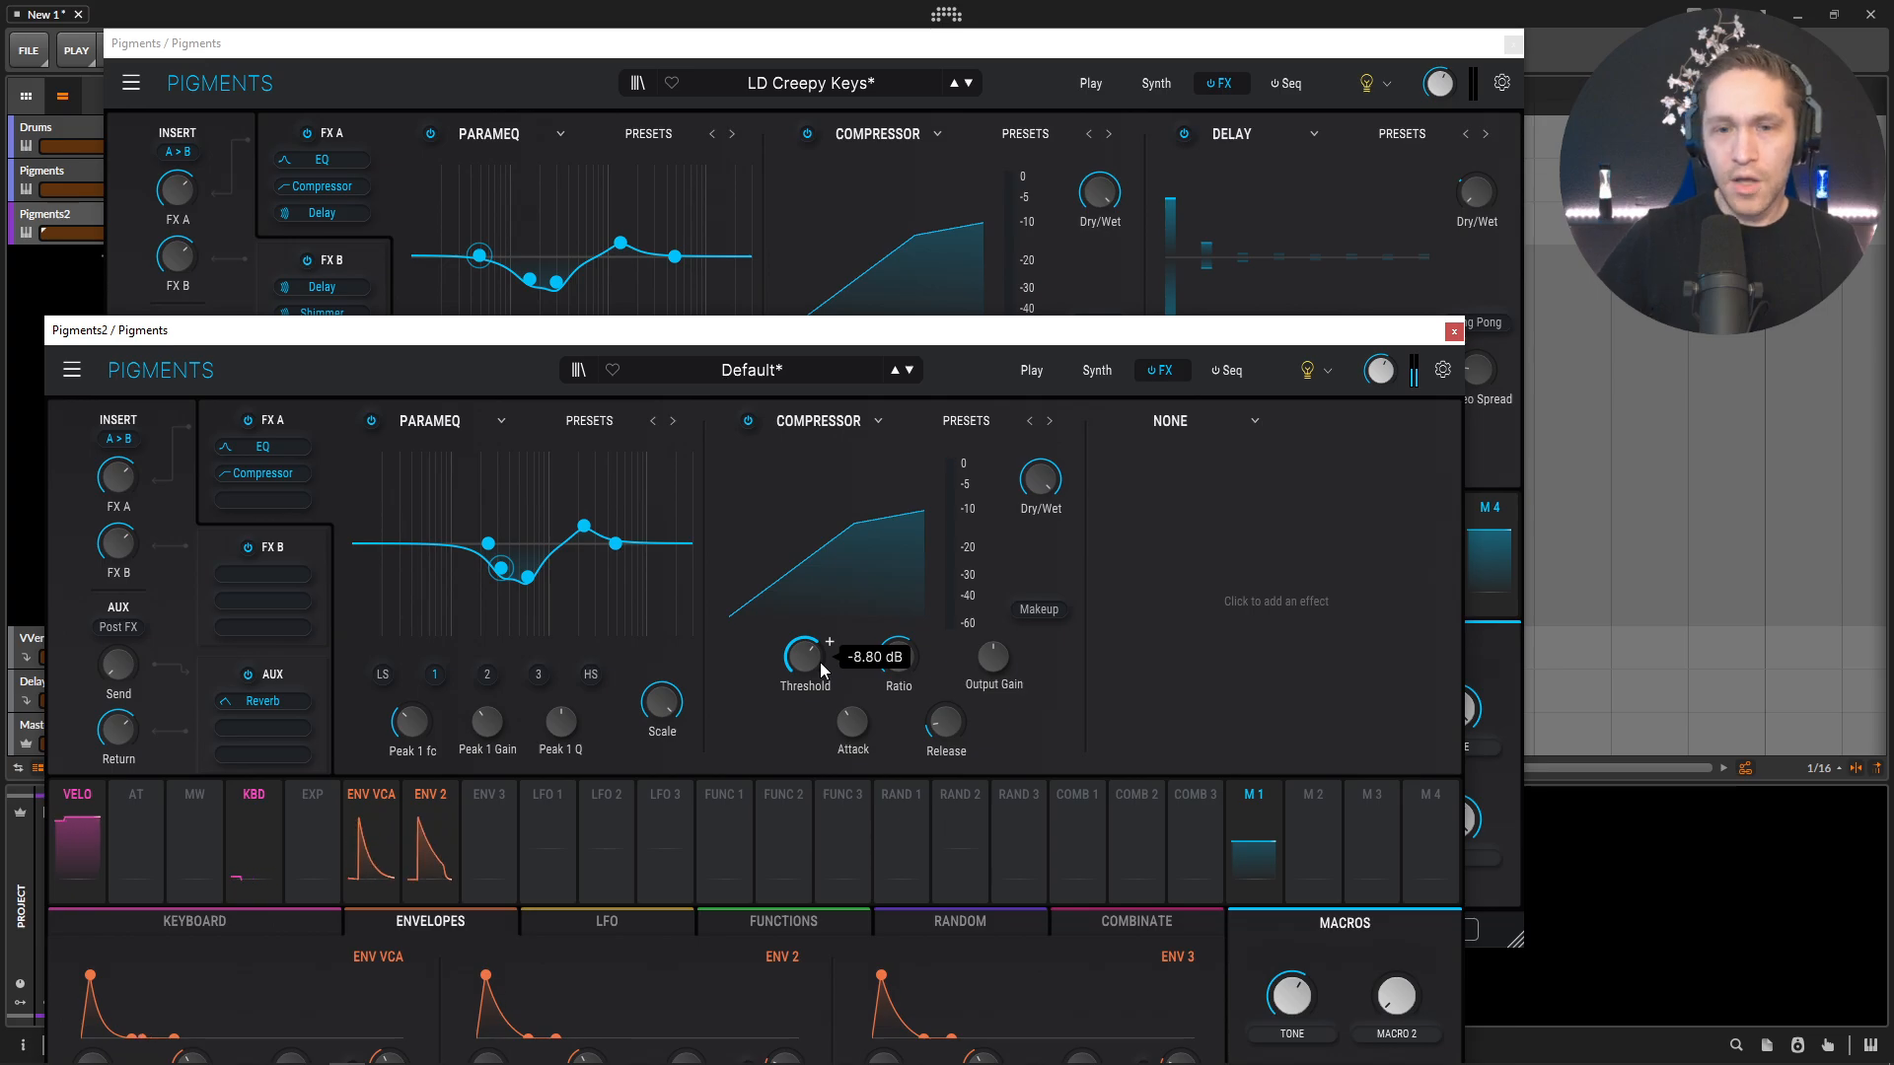
Step: Recheck the effects in LD Creepy Keys and add a Delay to the empty third FX A slot in Pigments2
left_click(1154, 85)
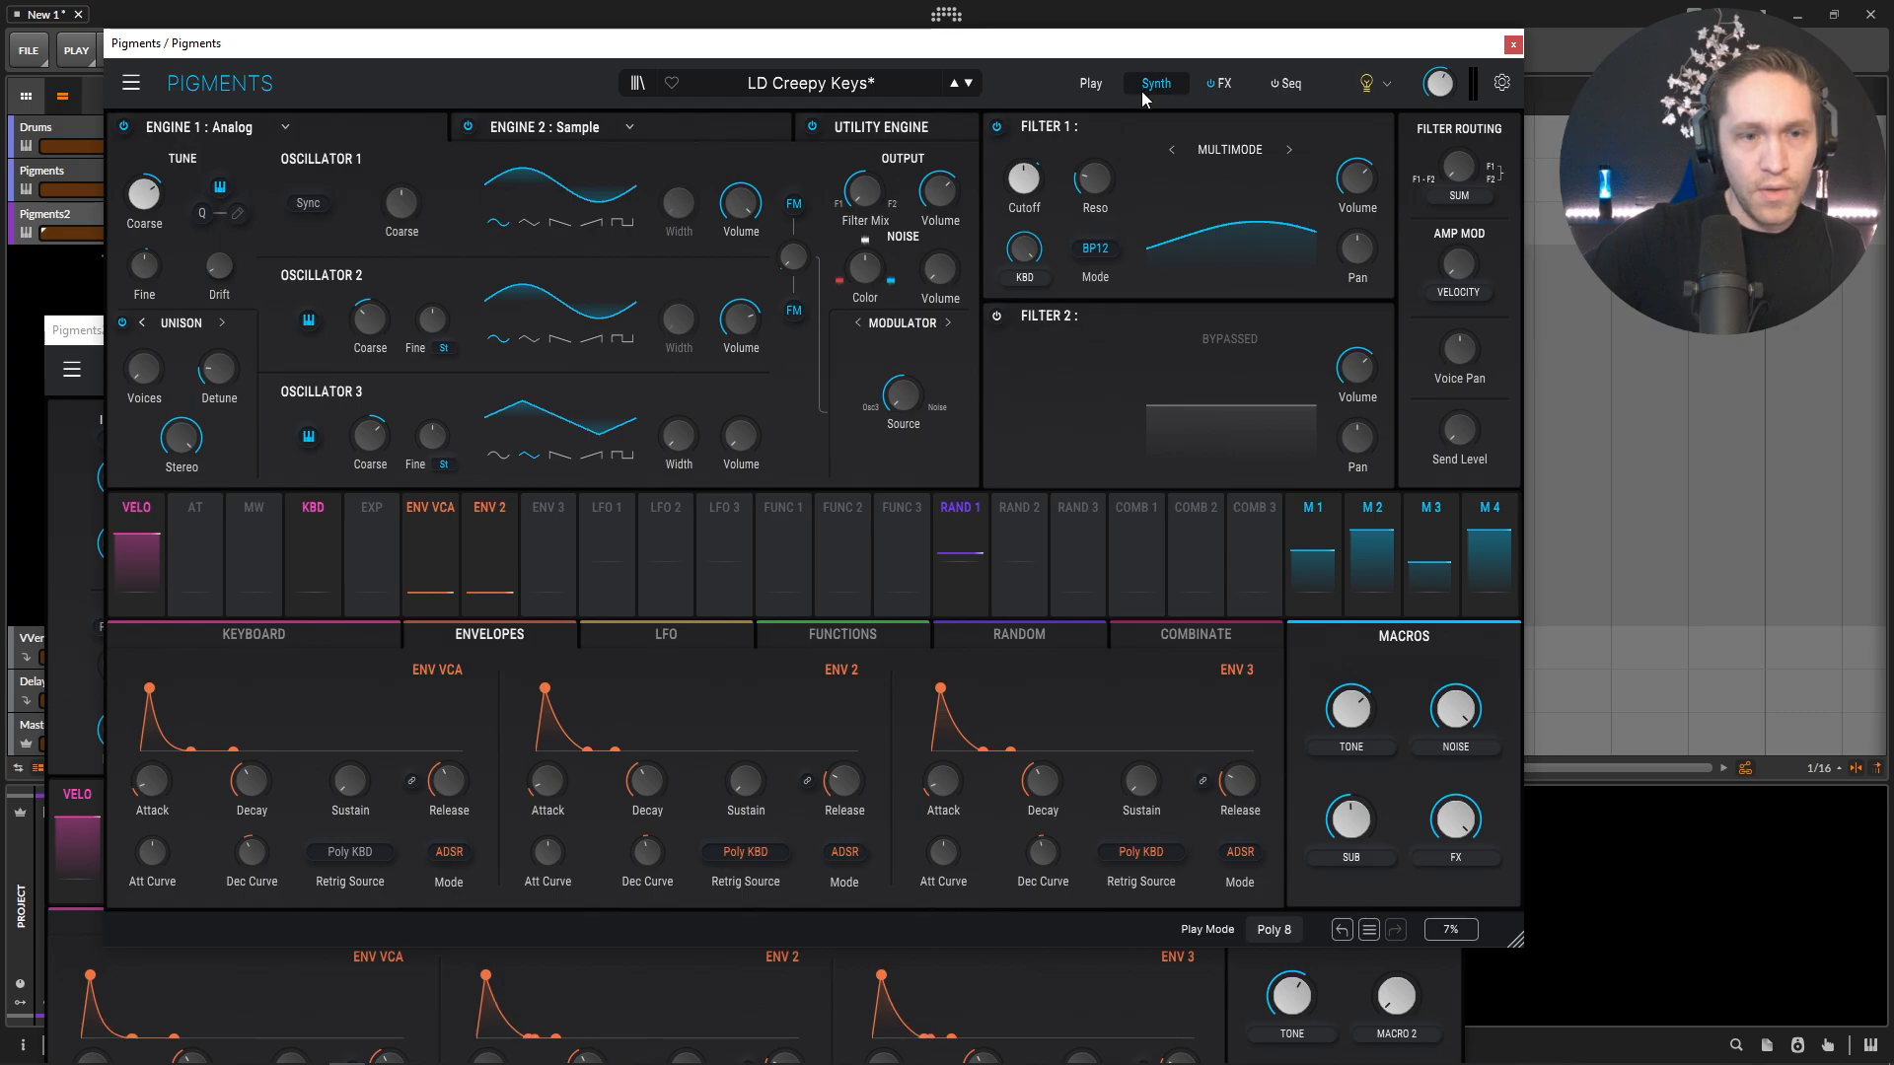
left_click(1226, 85)
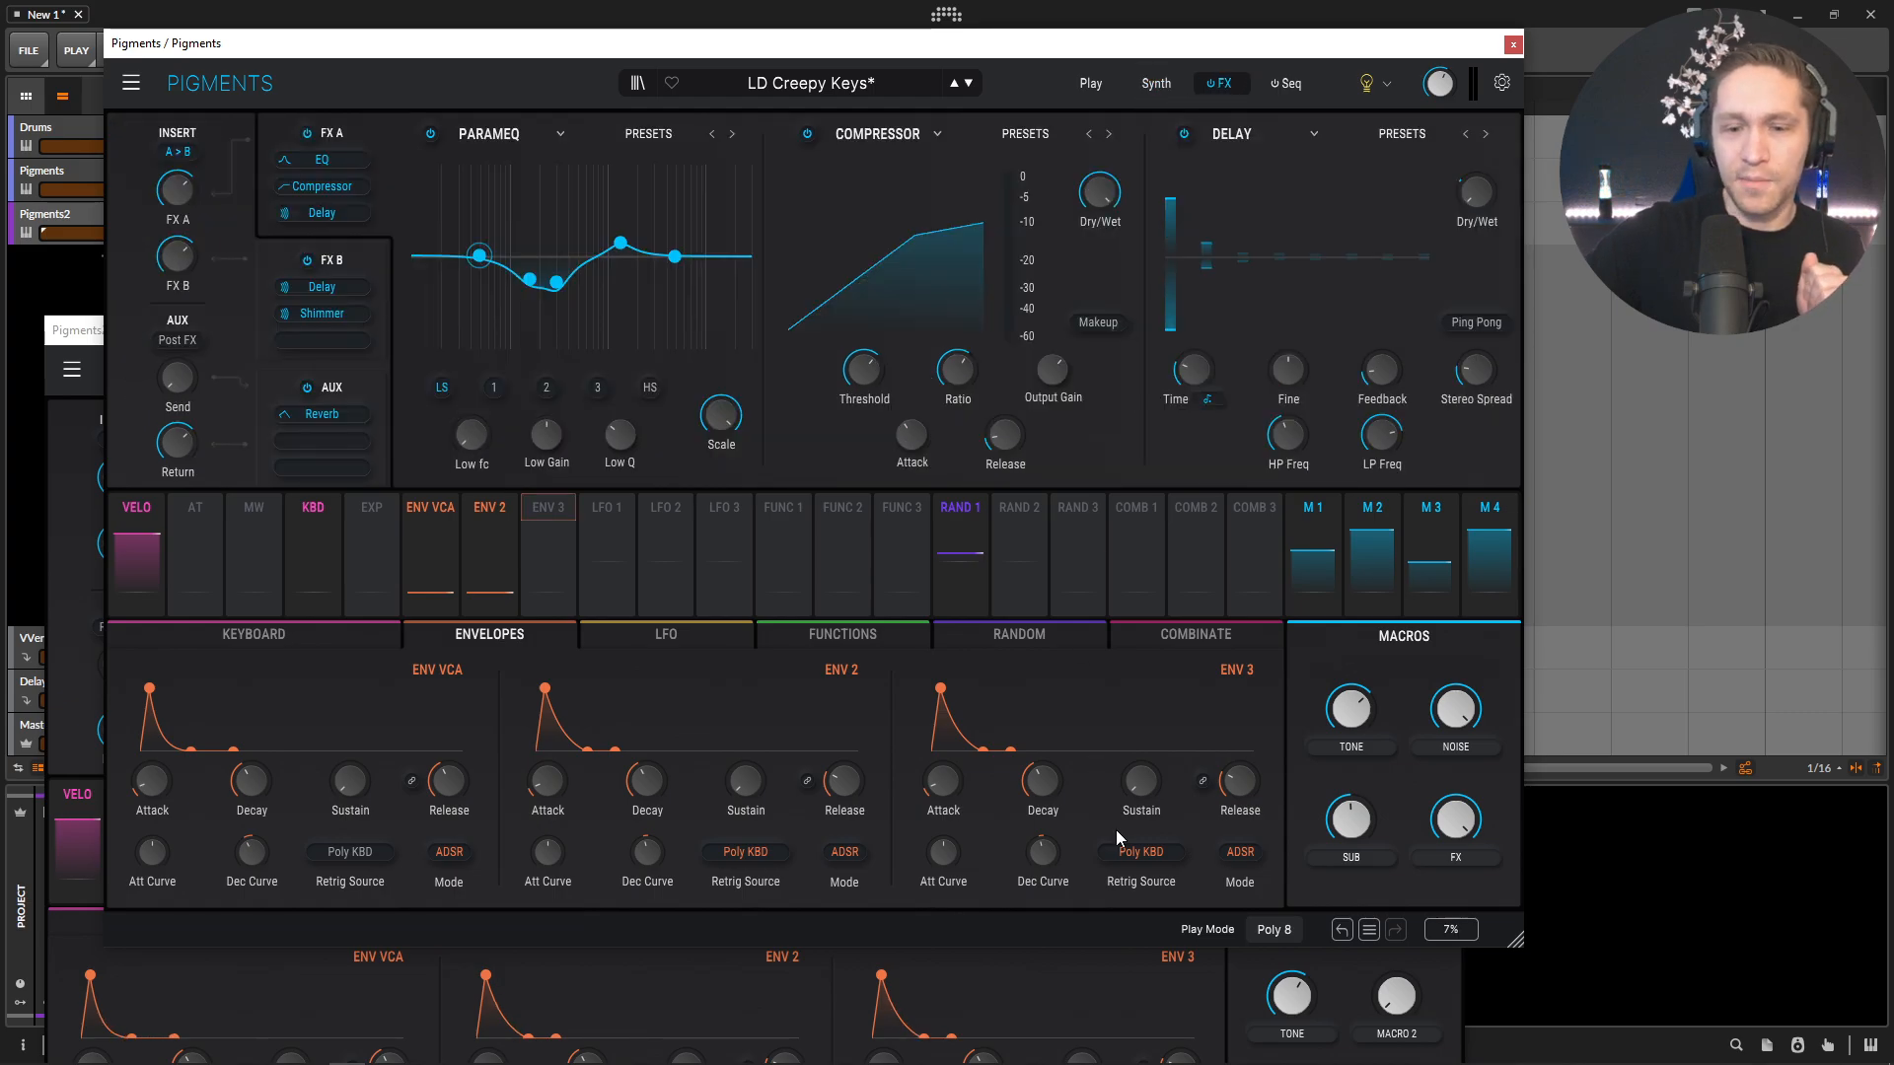
left_click(1221, 1026)
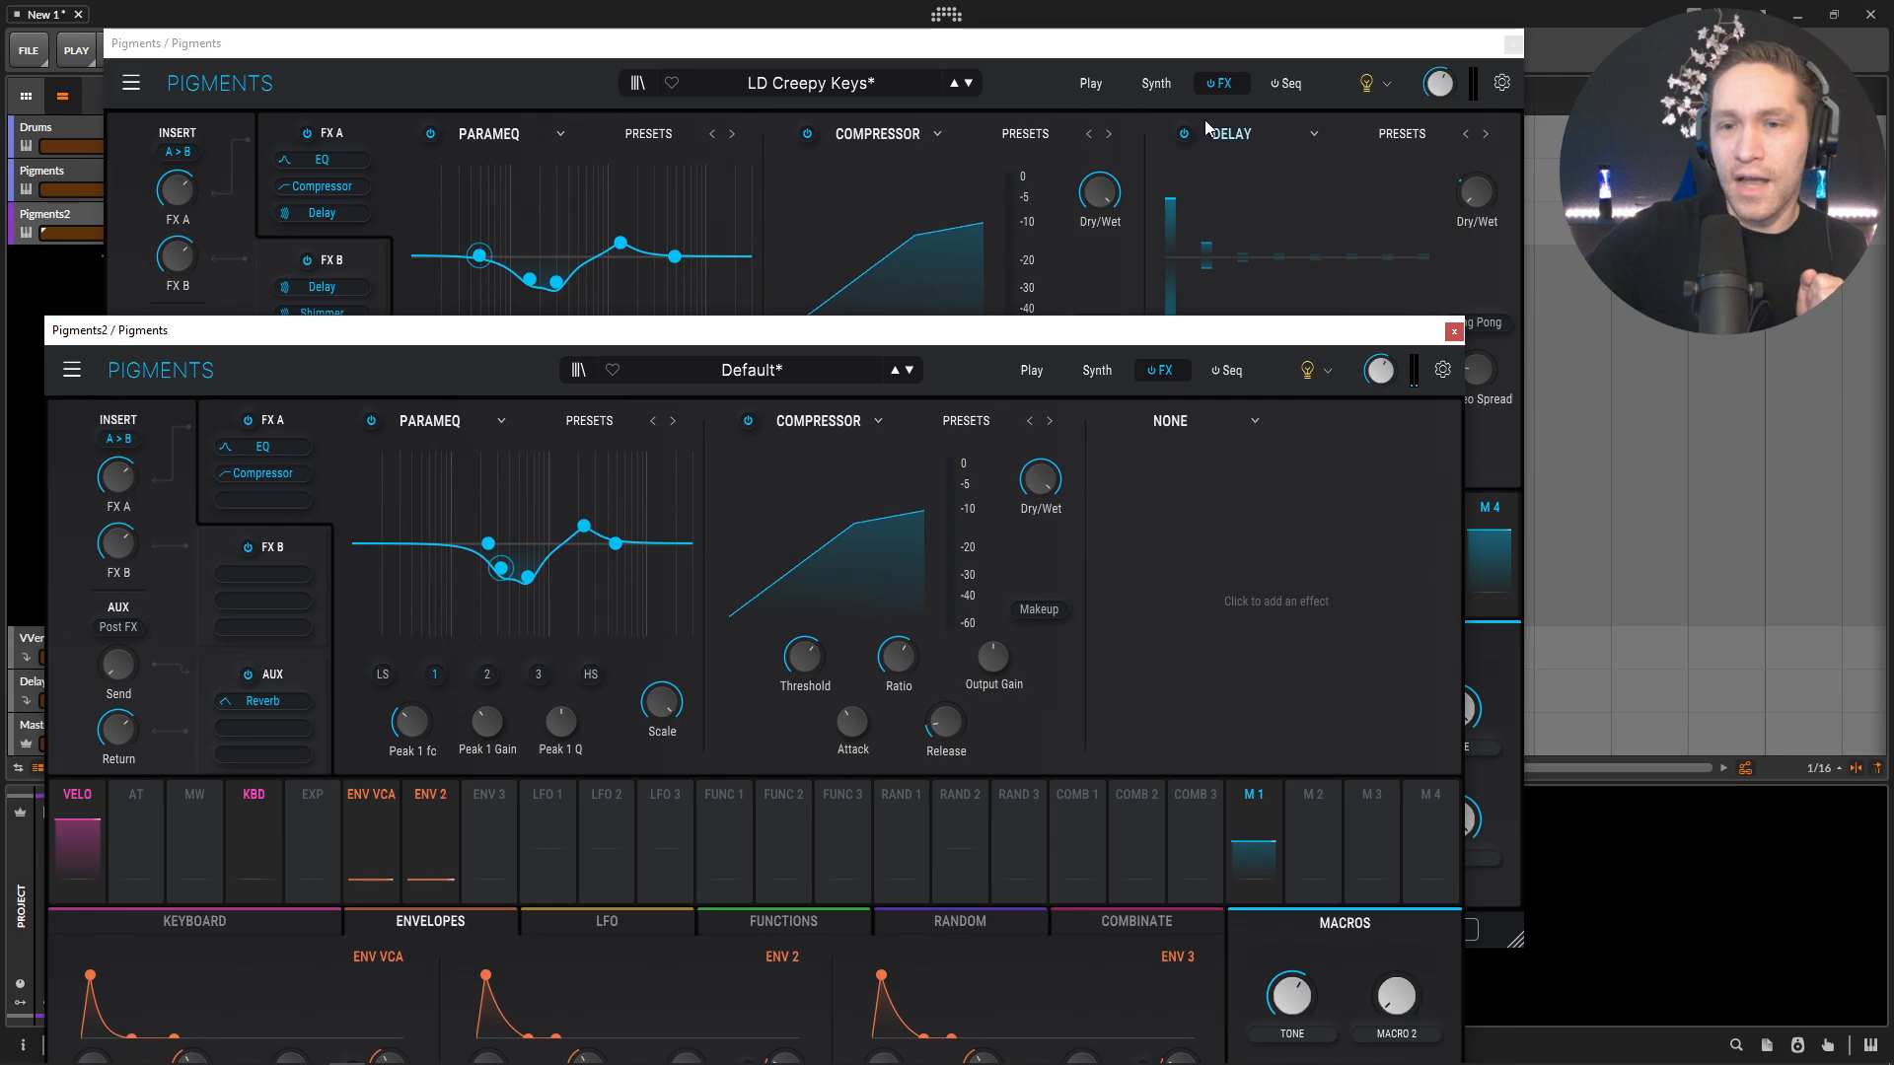
left_click(1171, 423)
left_click(1219, 539)
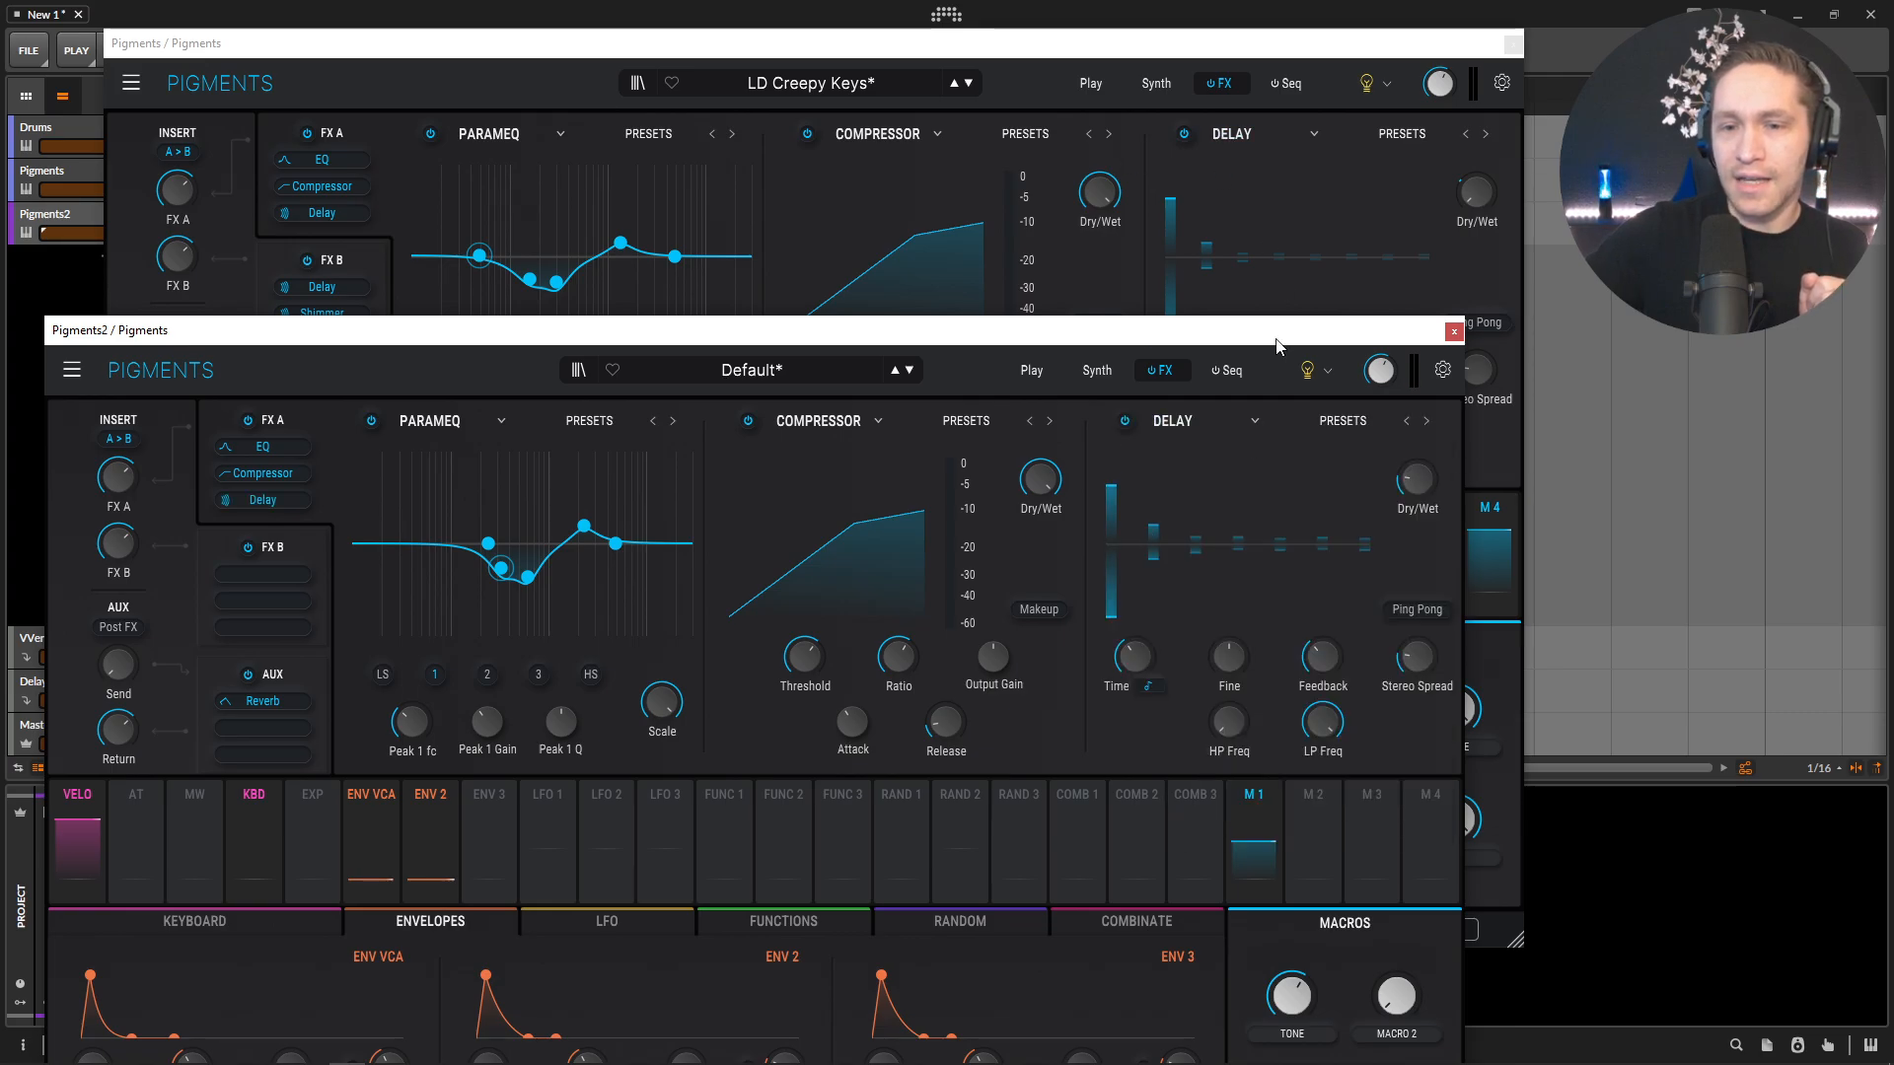
Step: Check the FX A delay time in LD Creepy Keys, set the Pigments2 delay to Dotted only and match the 1/8.d time
left_click(1260, 67)
left_click(1207, 400)
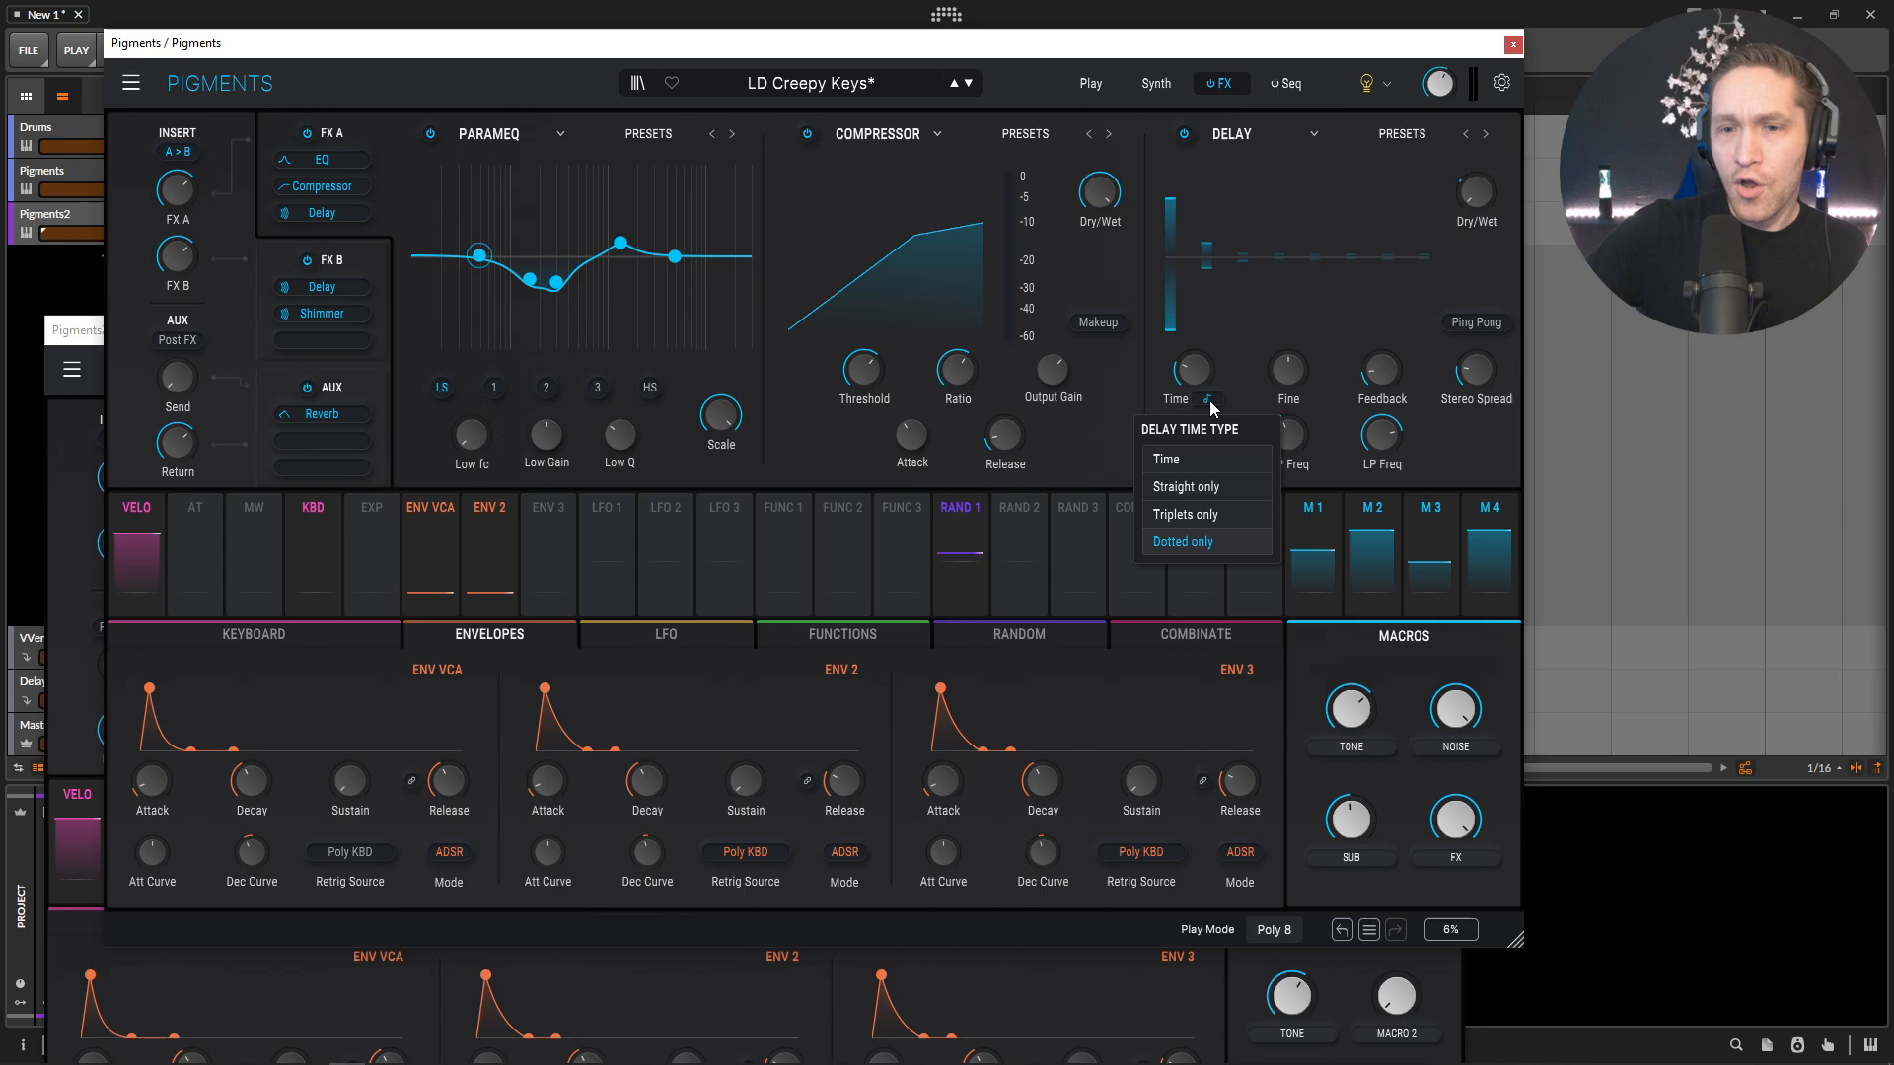
left_click(1250, 349)
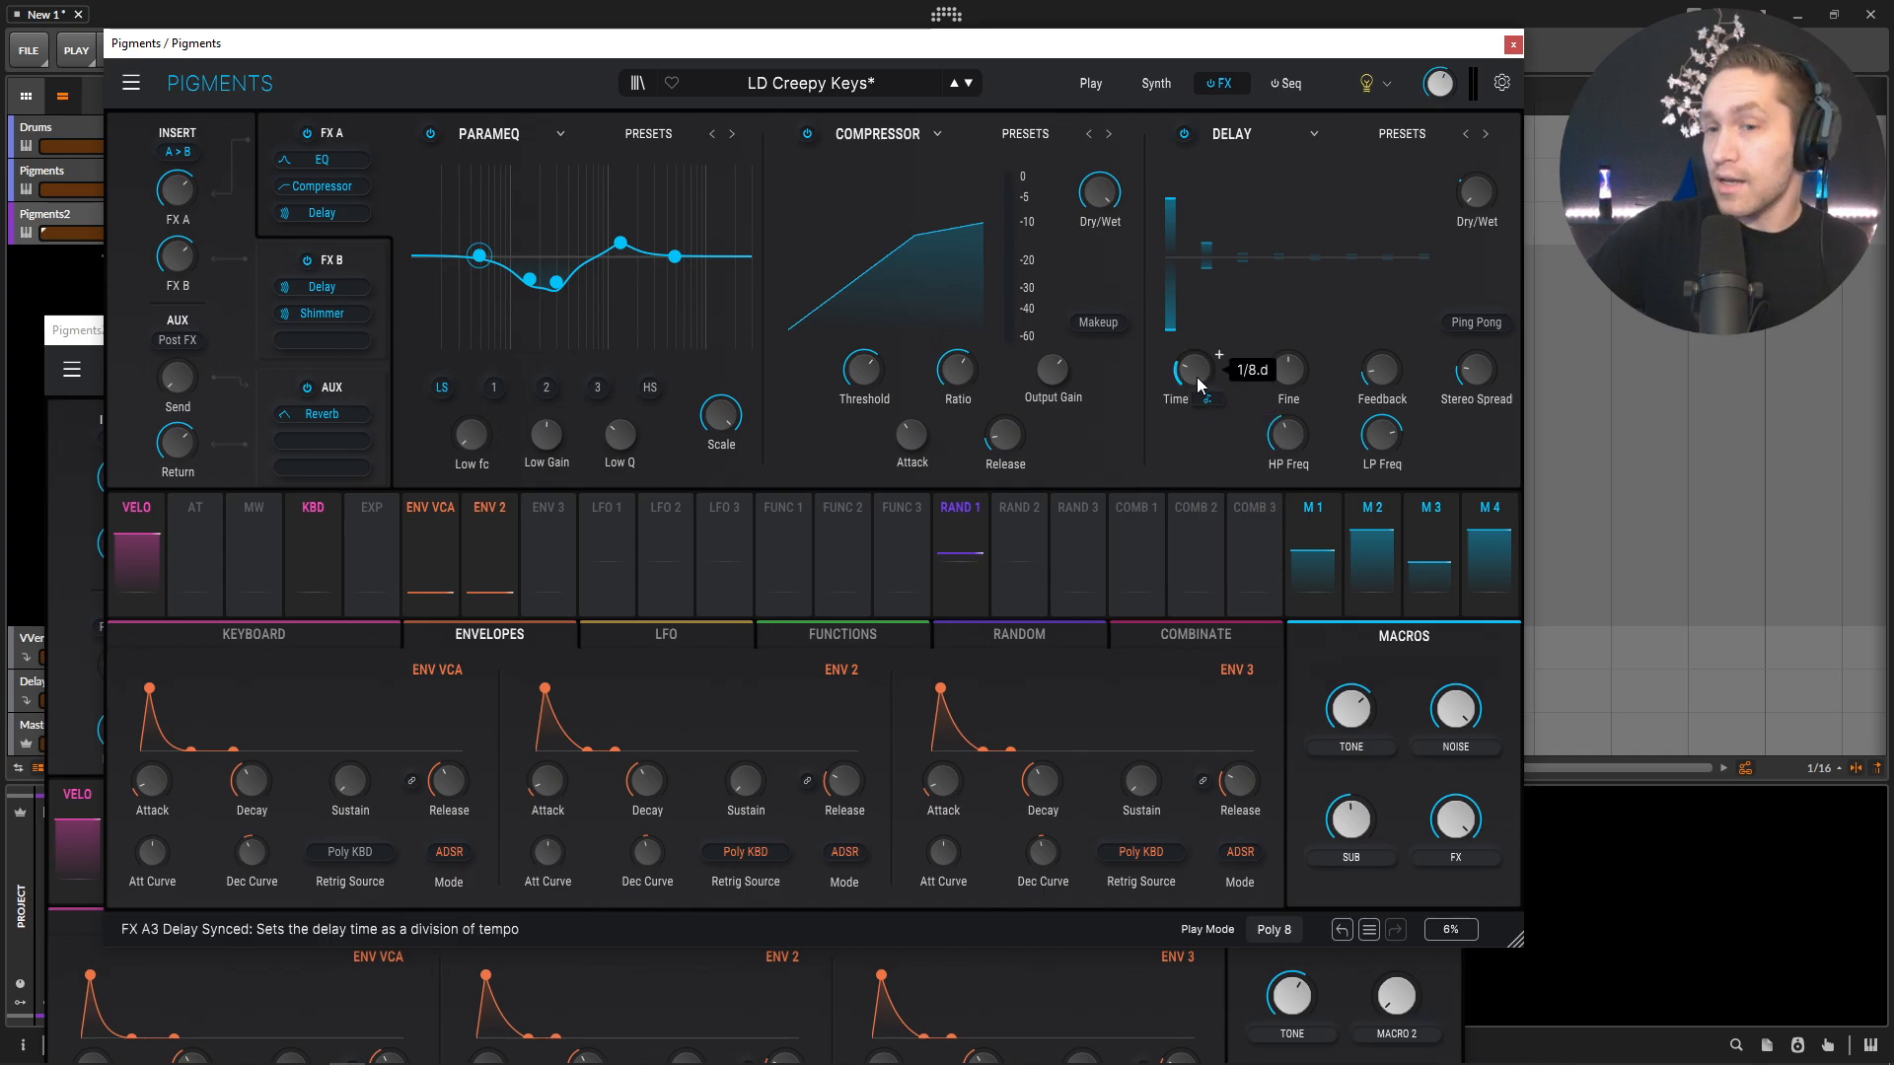
left_click(1436, 1006)
left_click(1150, 686)
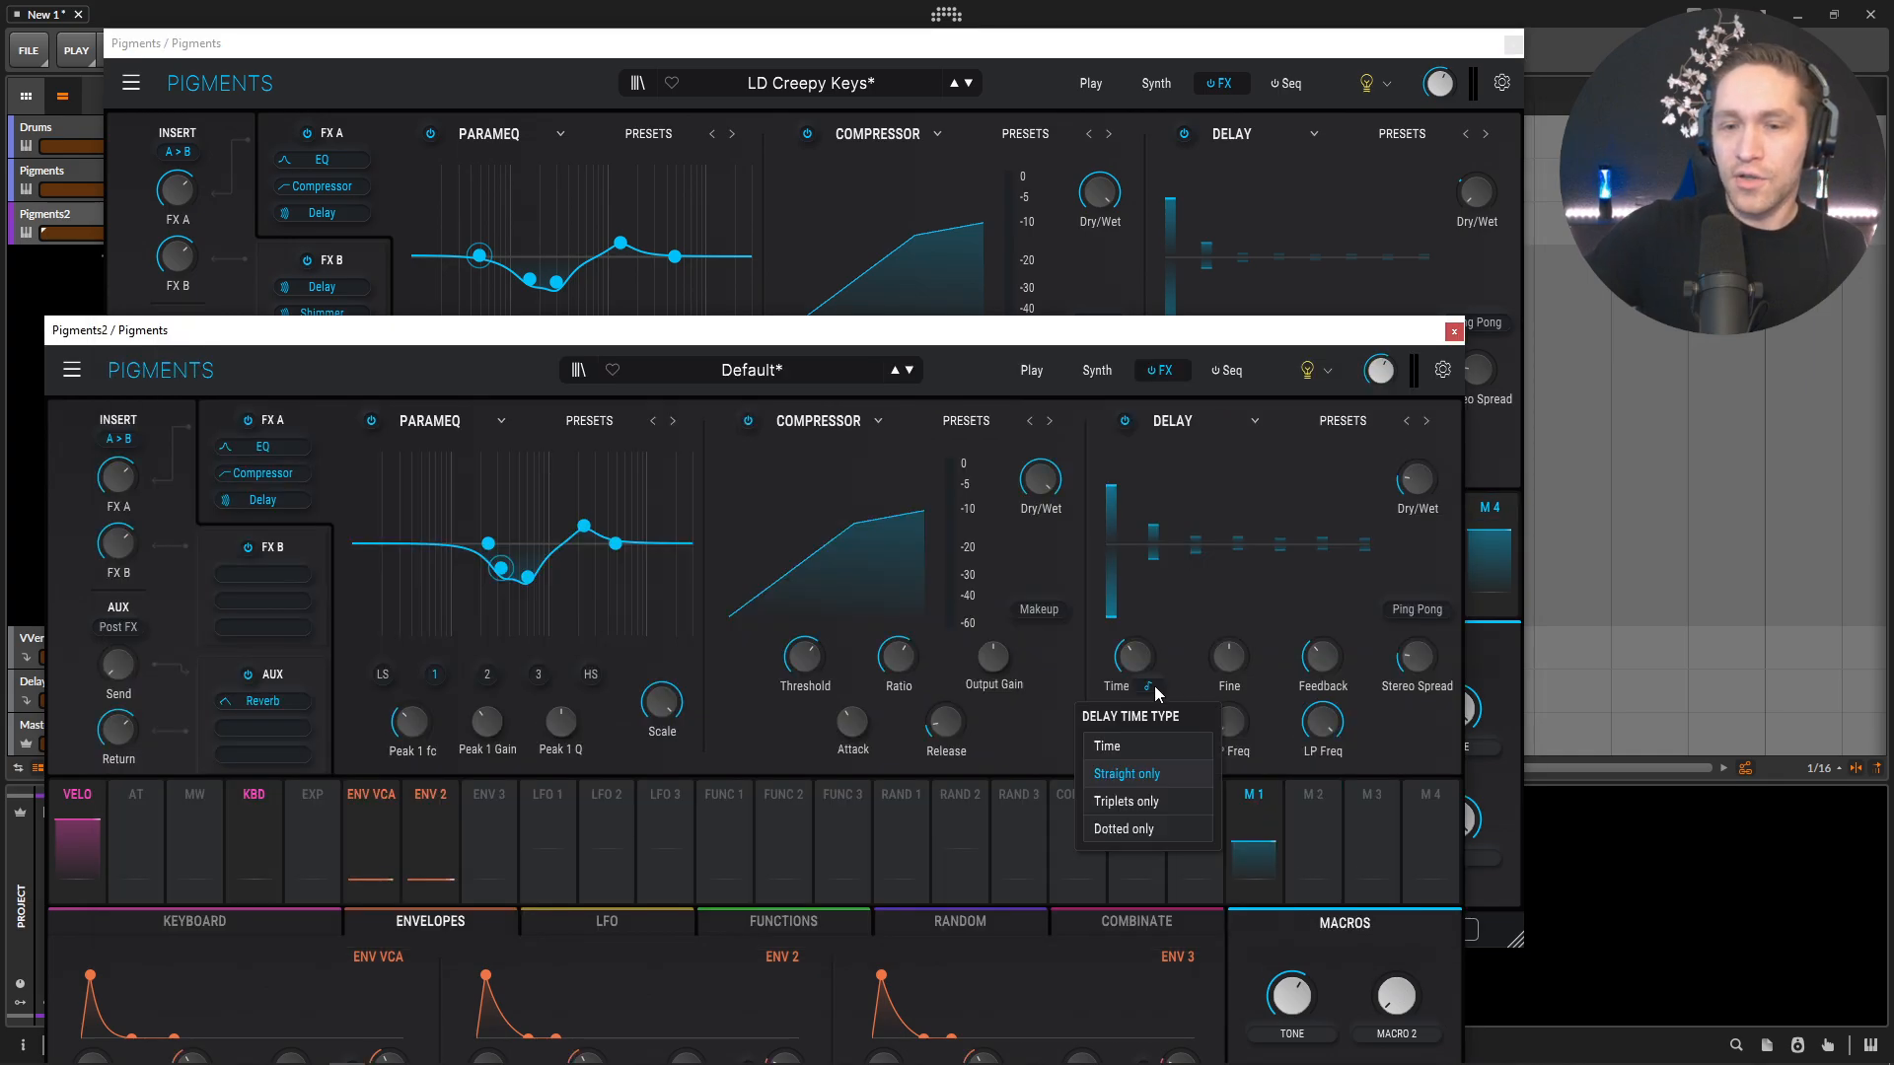
left_click(1134, 829)
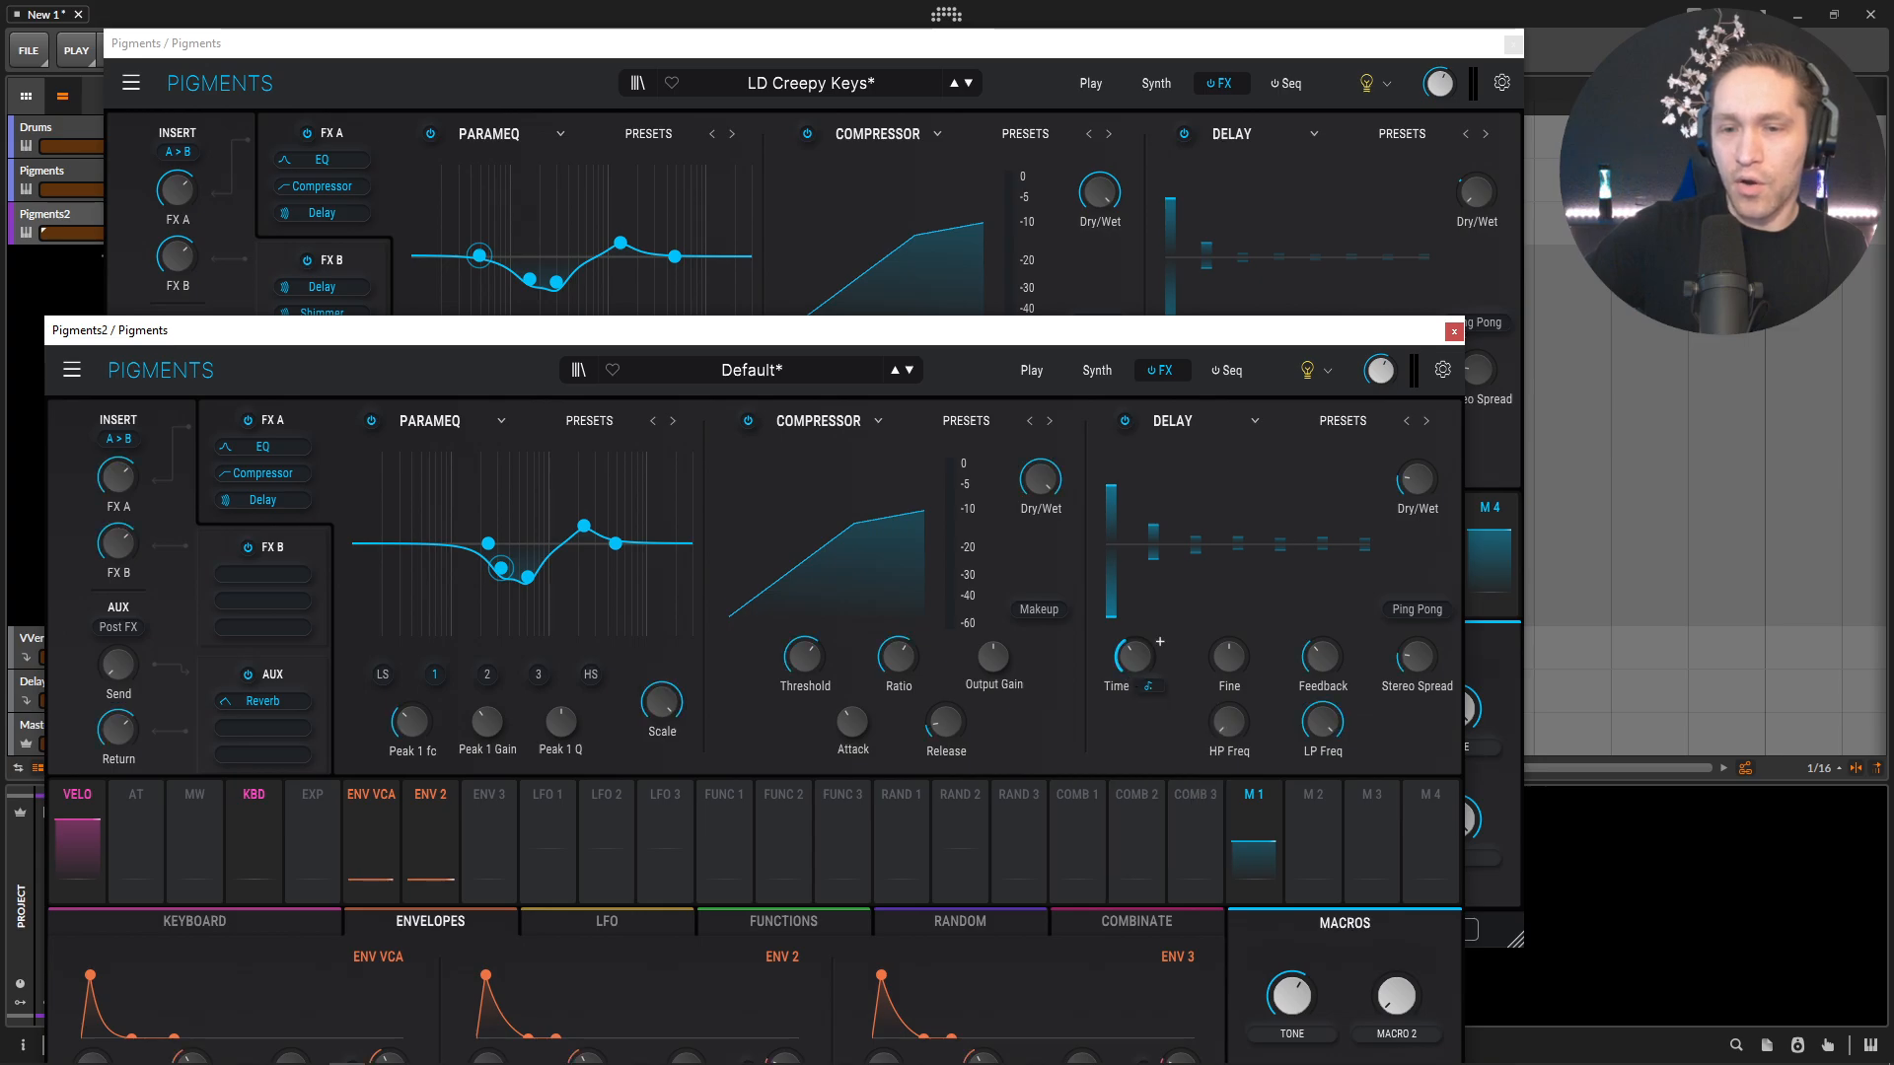
mouse_move(1160, 642)
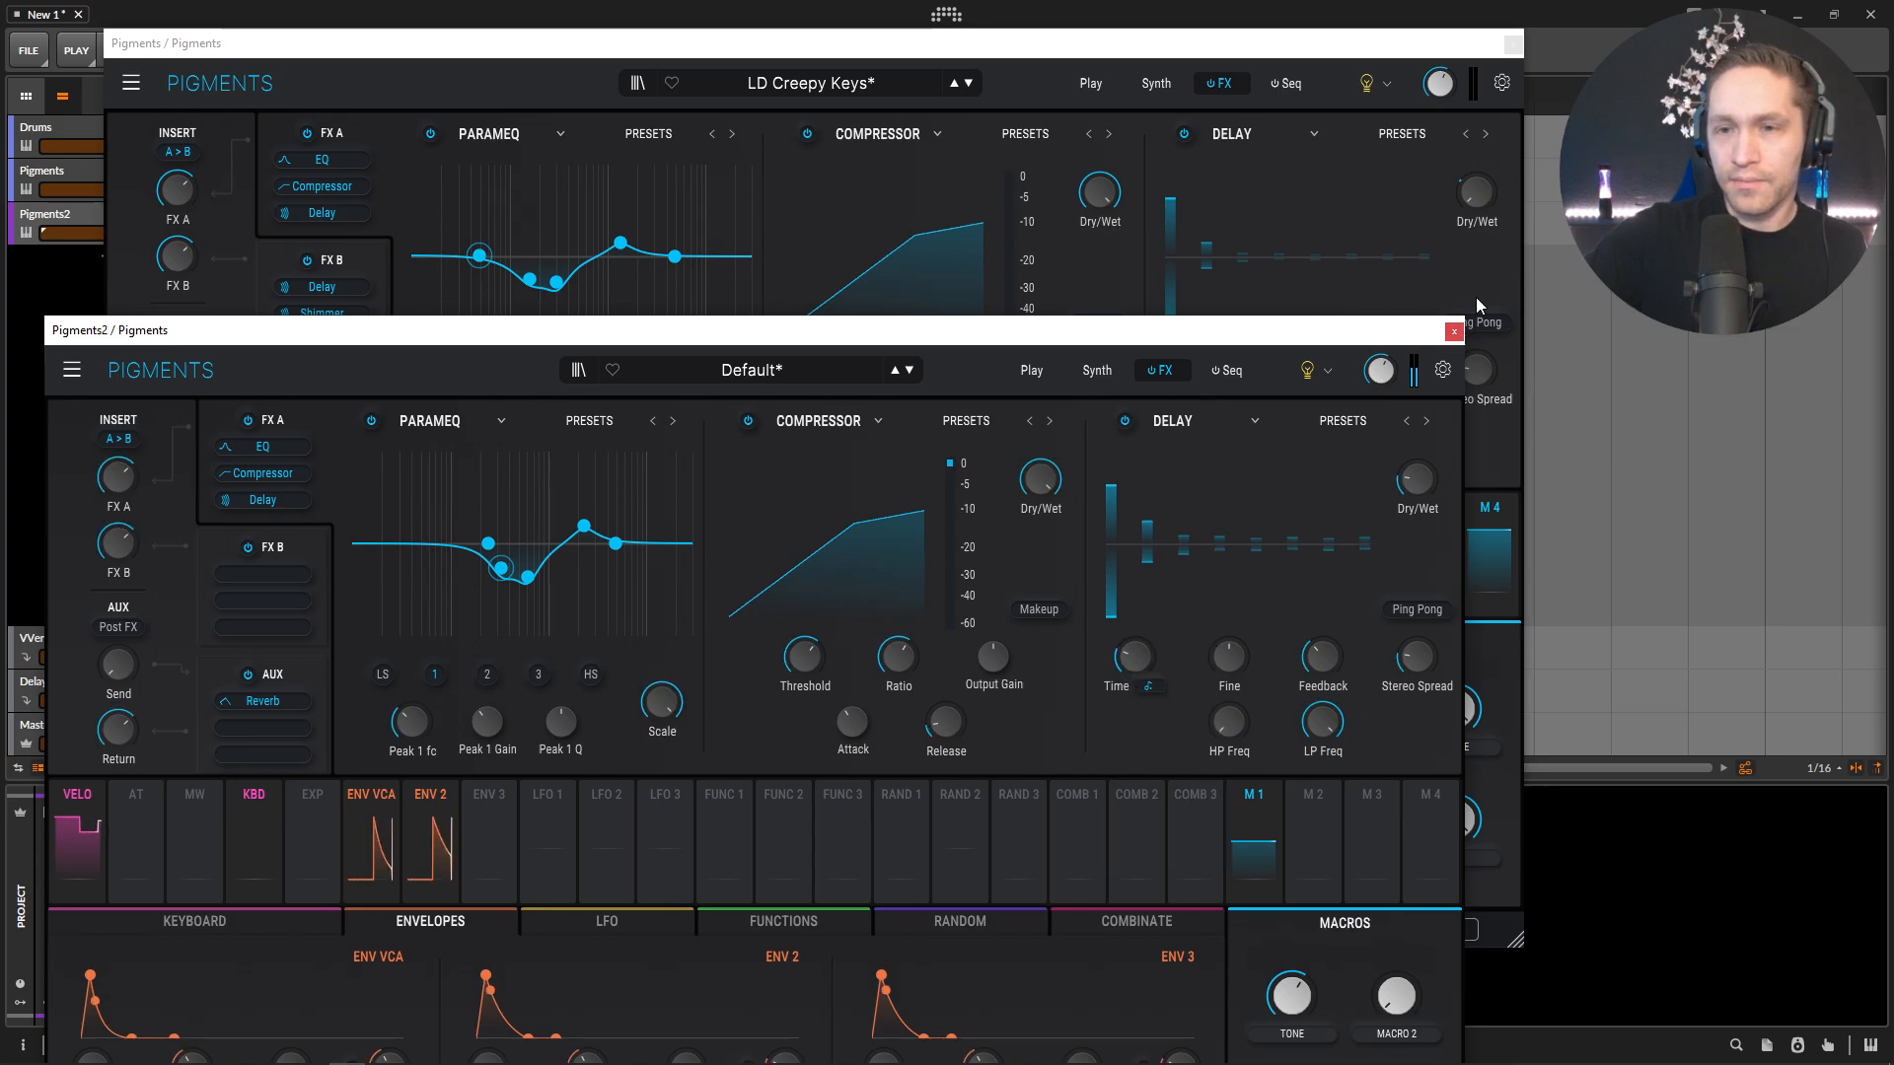
Step: Check the delay mix in LD Creepy Keys, turn down the Pigments2 delay's Dry/Wet and modulate it with Macro 4 by about 0.27
left_click(1295, 32)
left_click_drag(1482, 199, 1487, 244)
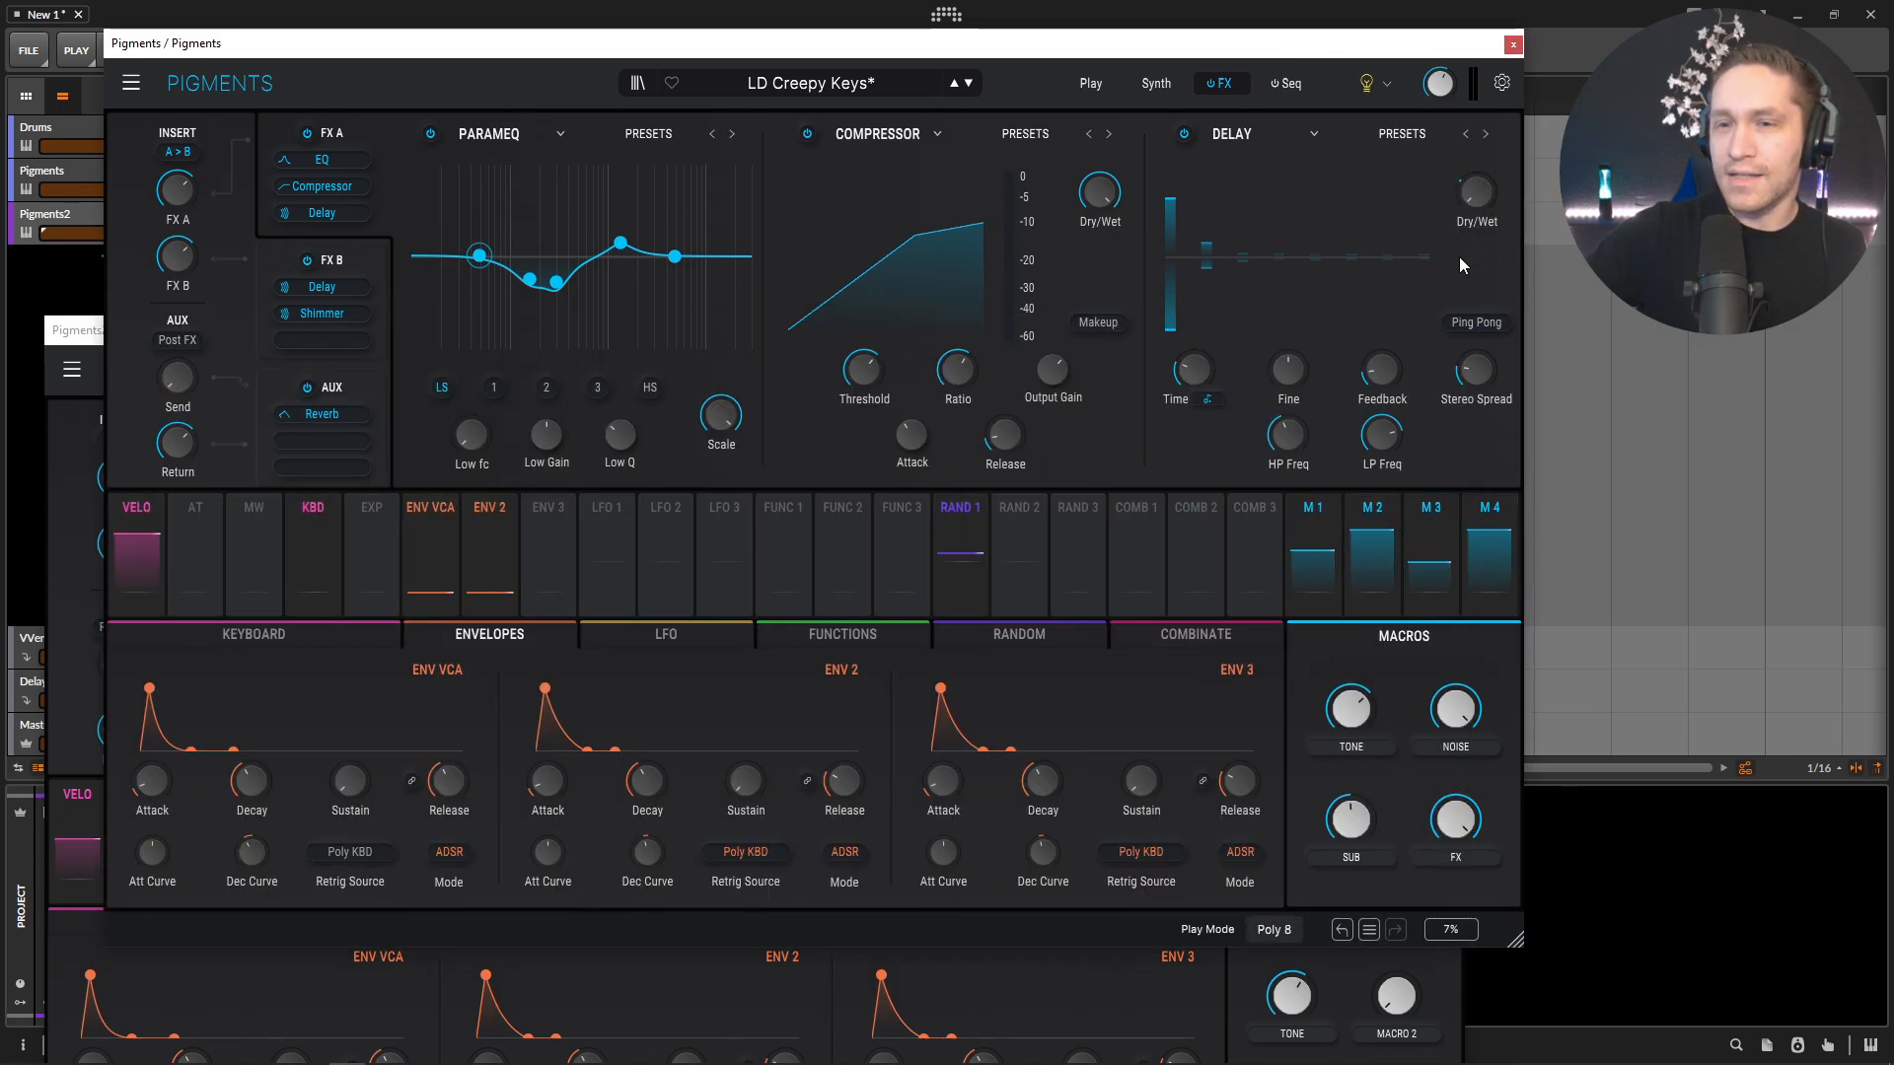
left_click(1426, 991)
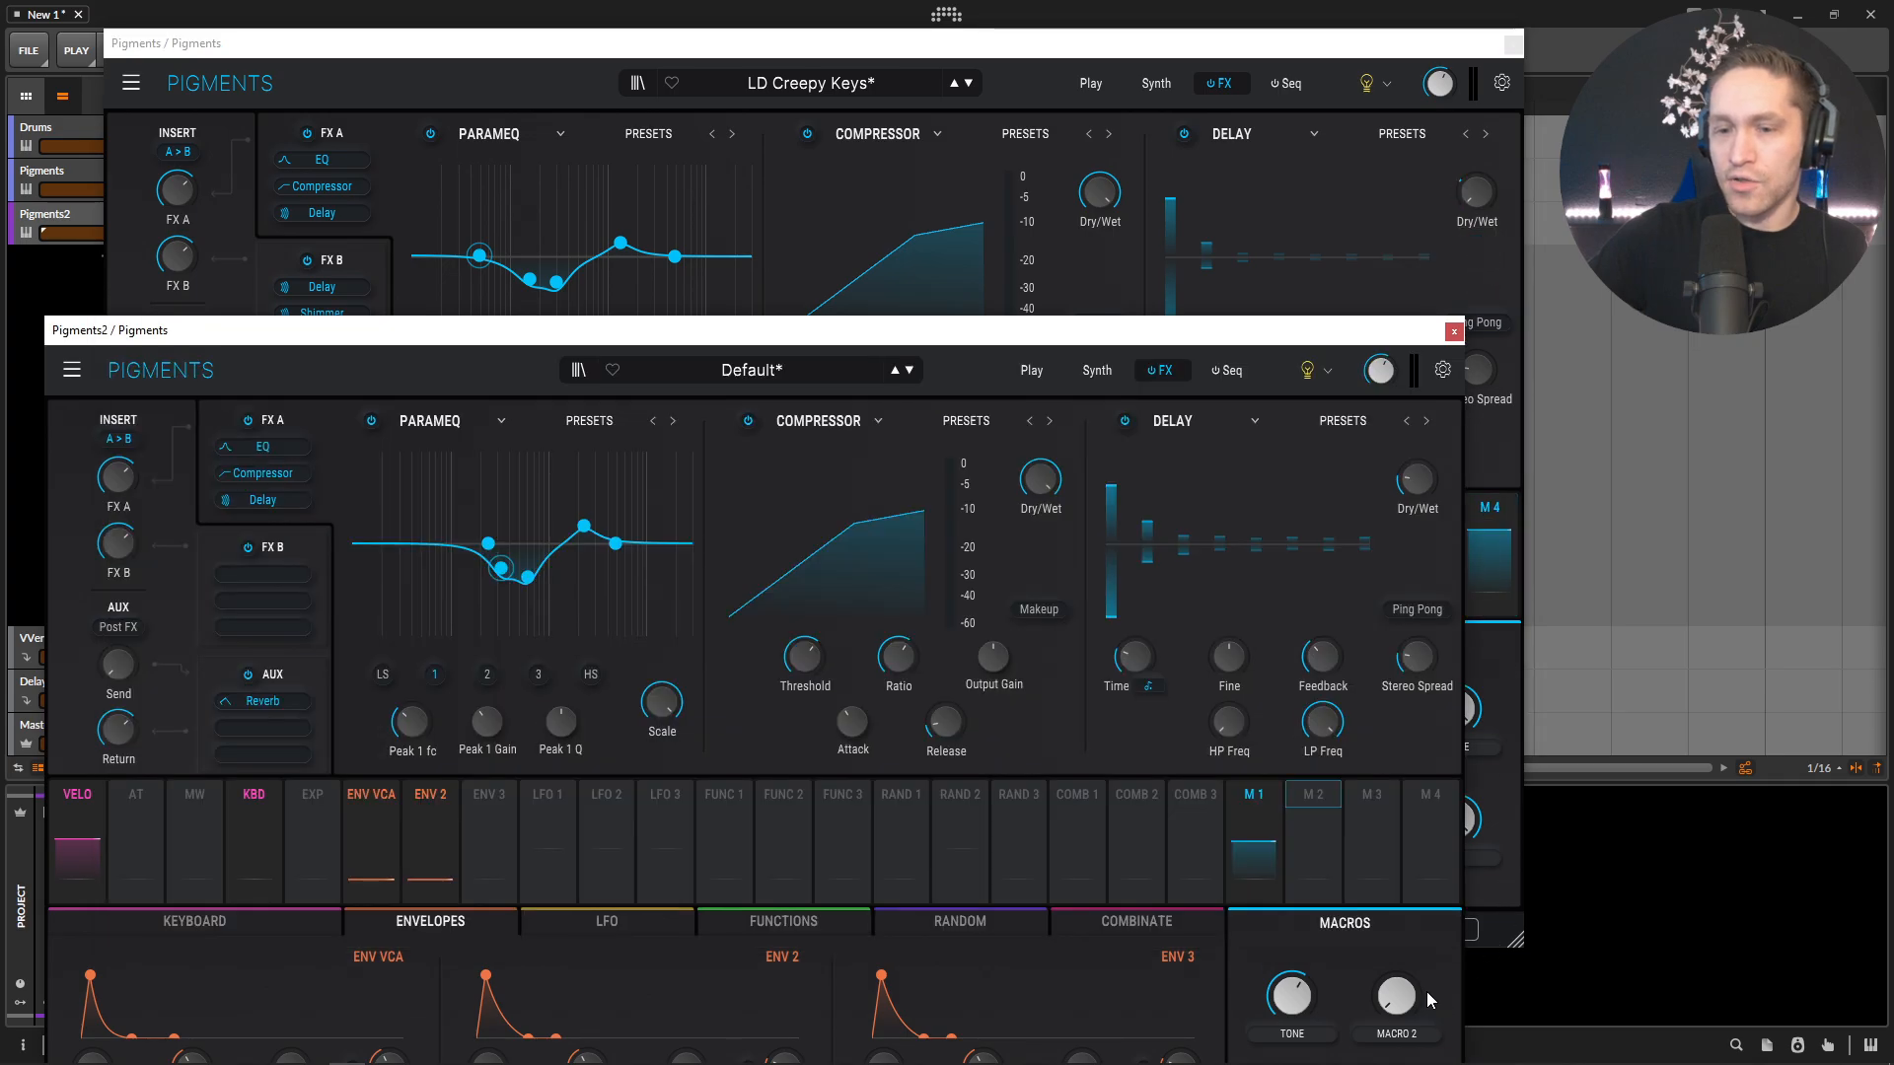
left_click(1414, 879)
left_click_drag(1420, 477, 1417, 529)
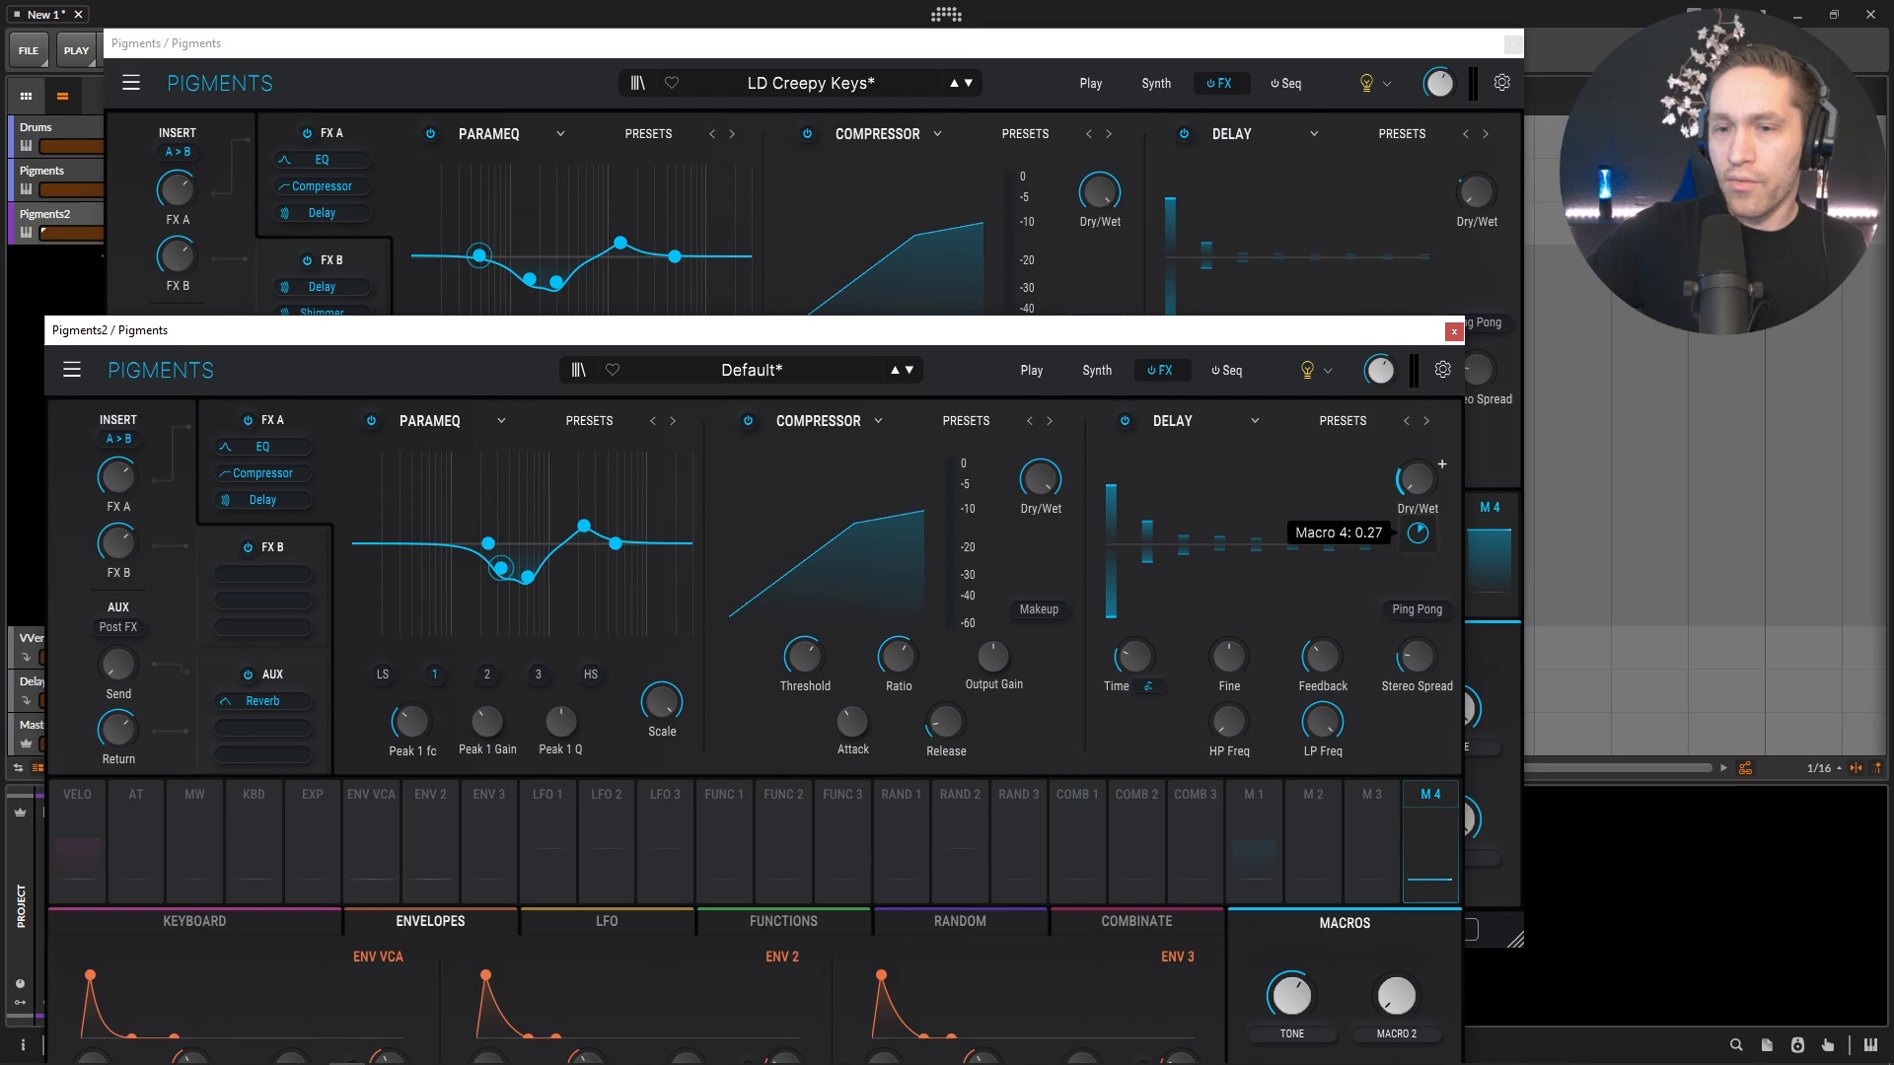
left_click(1398, 640)
Step: Turn Macro 4 in Pigments2 fully up and rename it as FX
left_click_drag(1281, 332, 1283, 154)
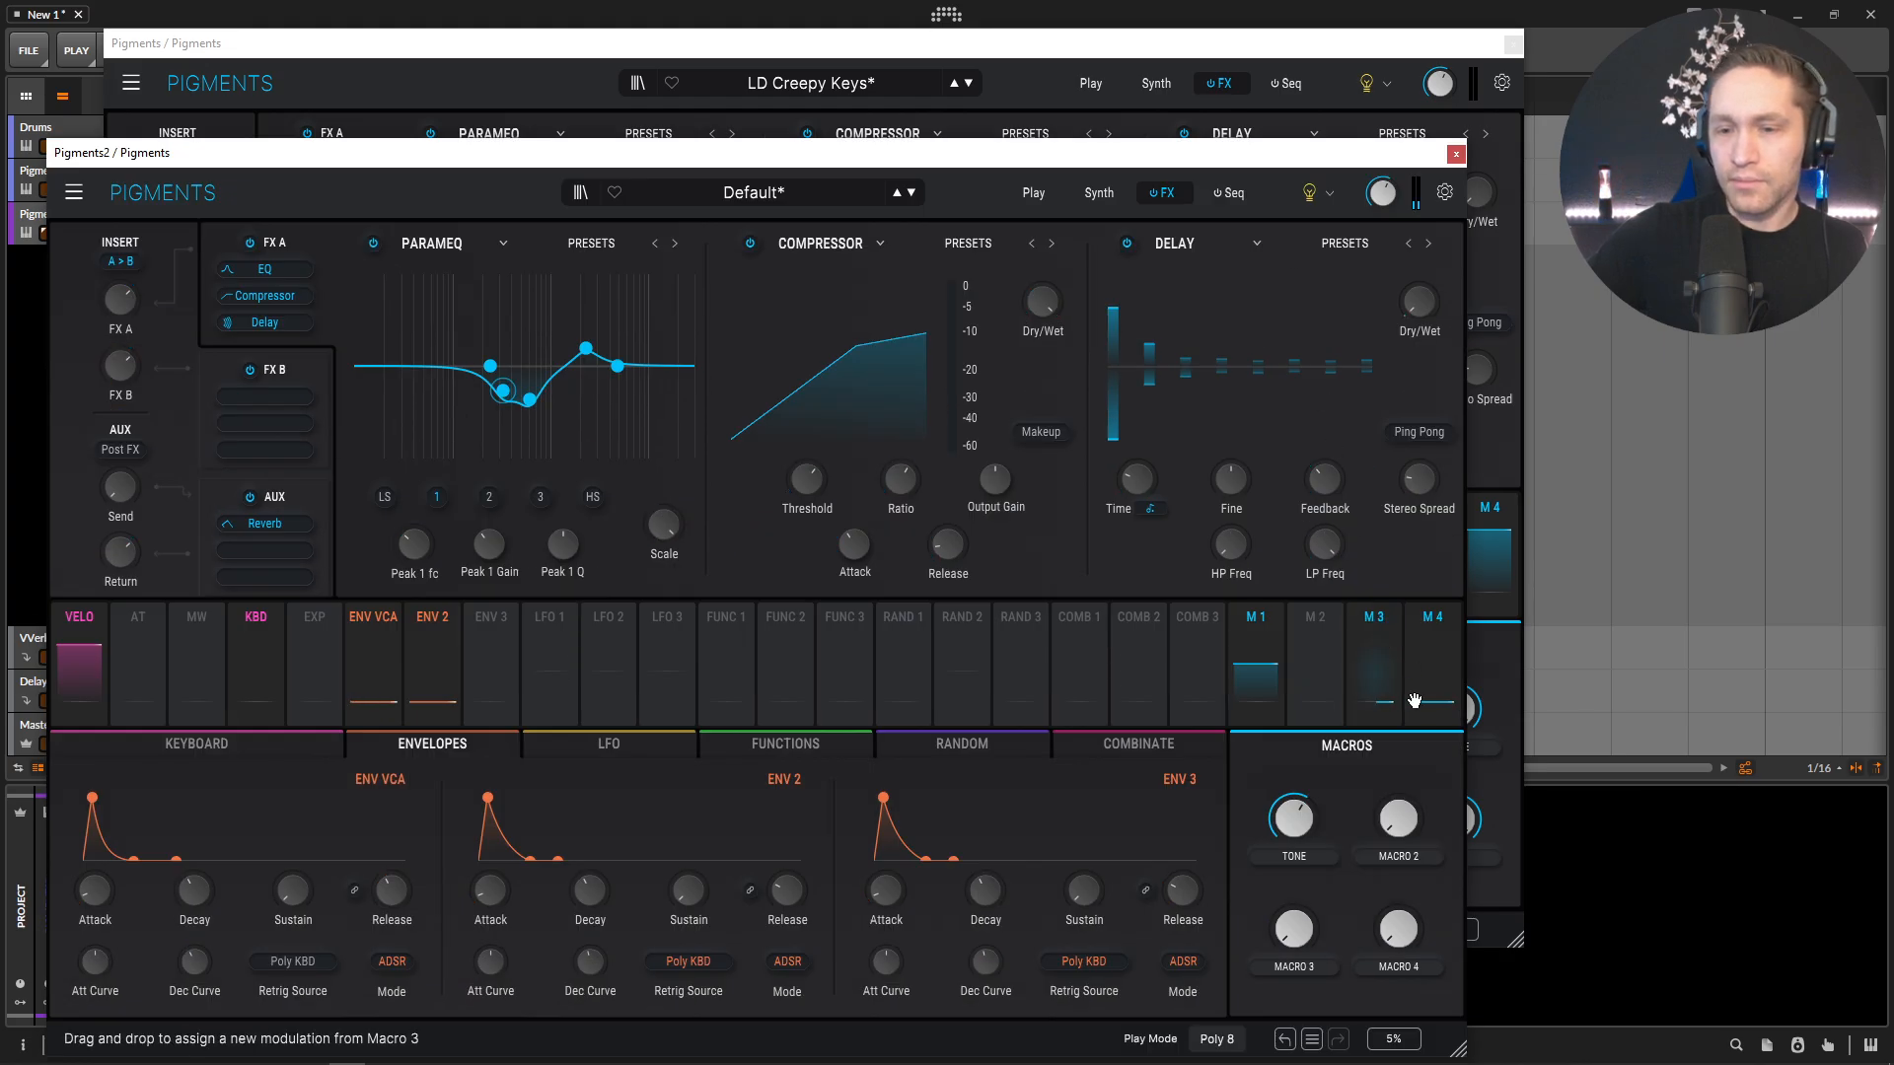
left_click_drag(1402, 931, 1405, 789)
left_click(1420, 968)
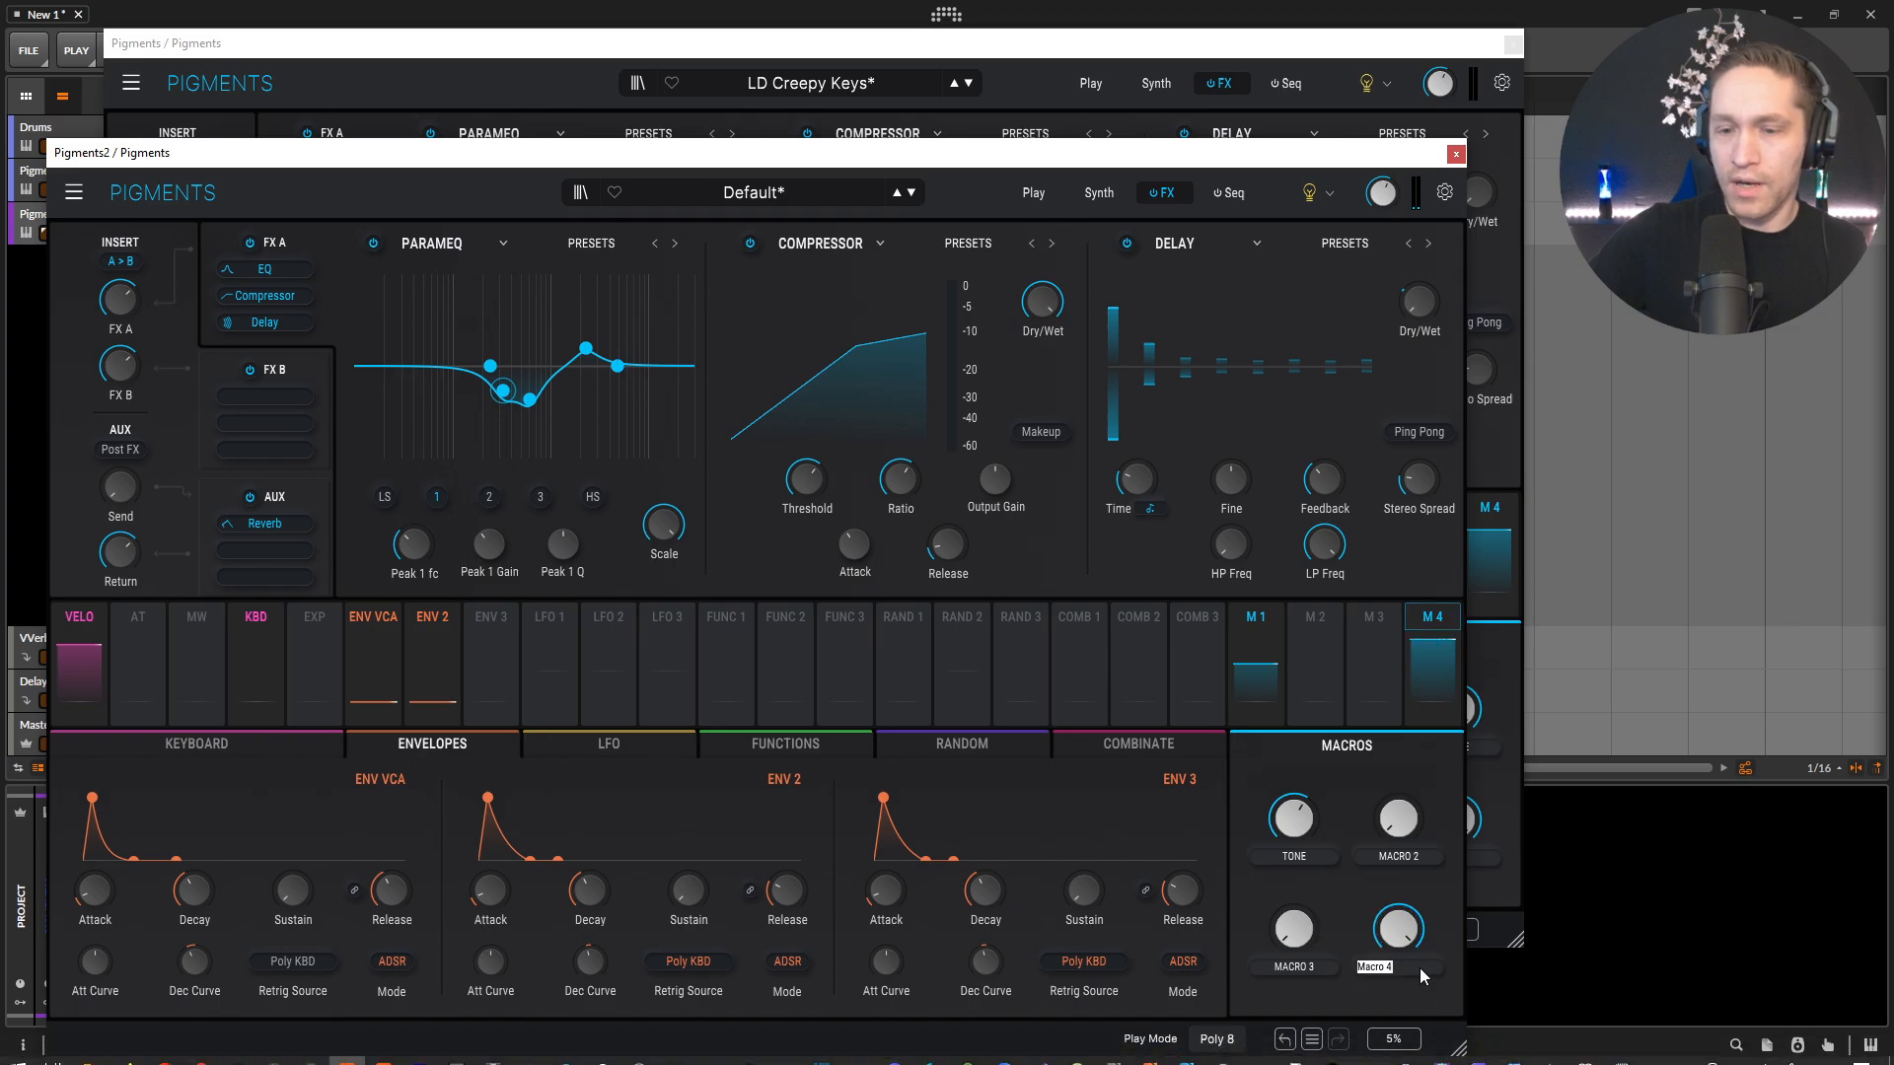
type("X")
key("Return")
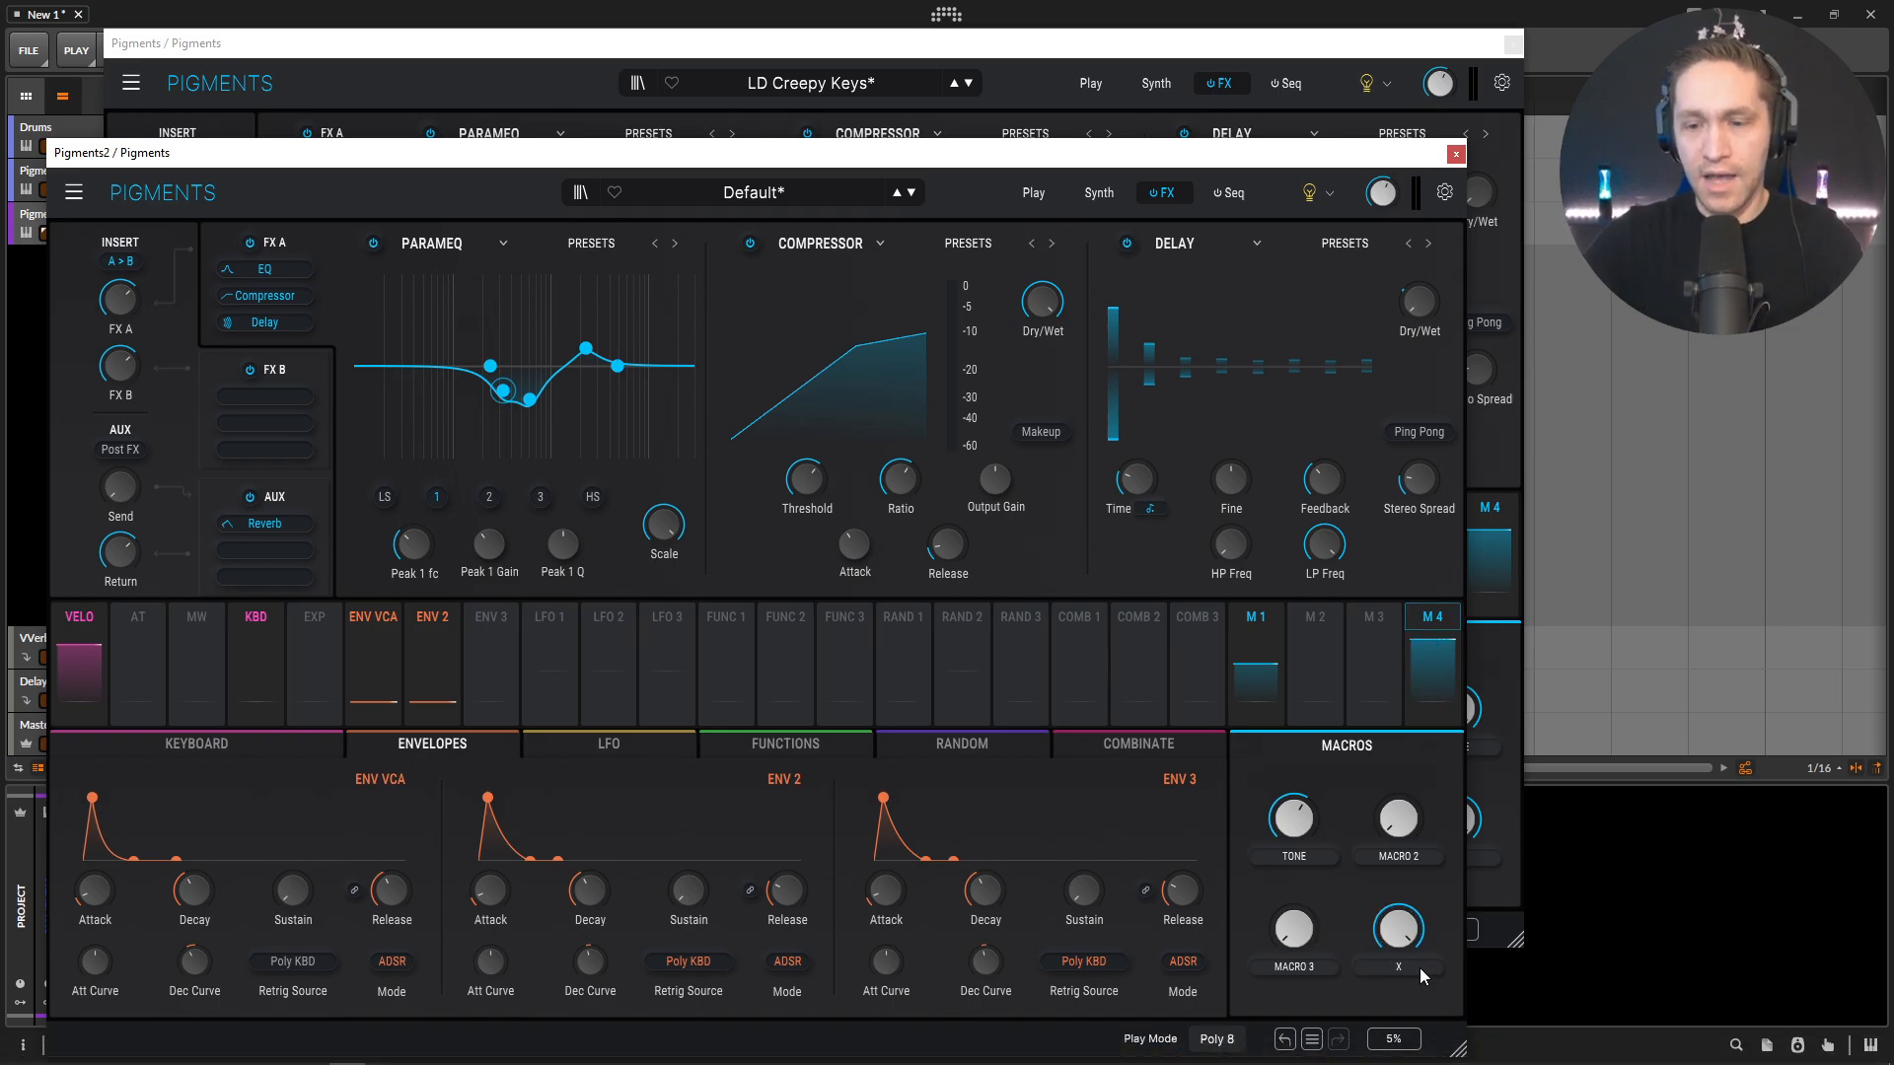
type("fx")
key("Return")
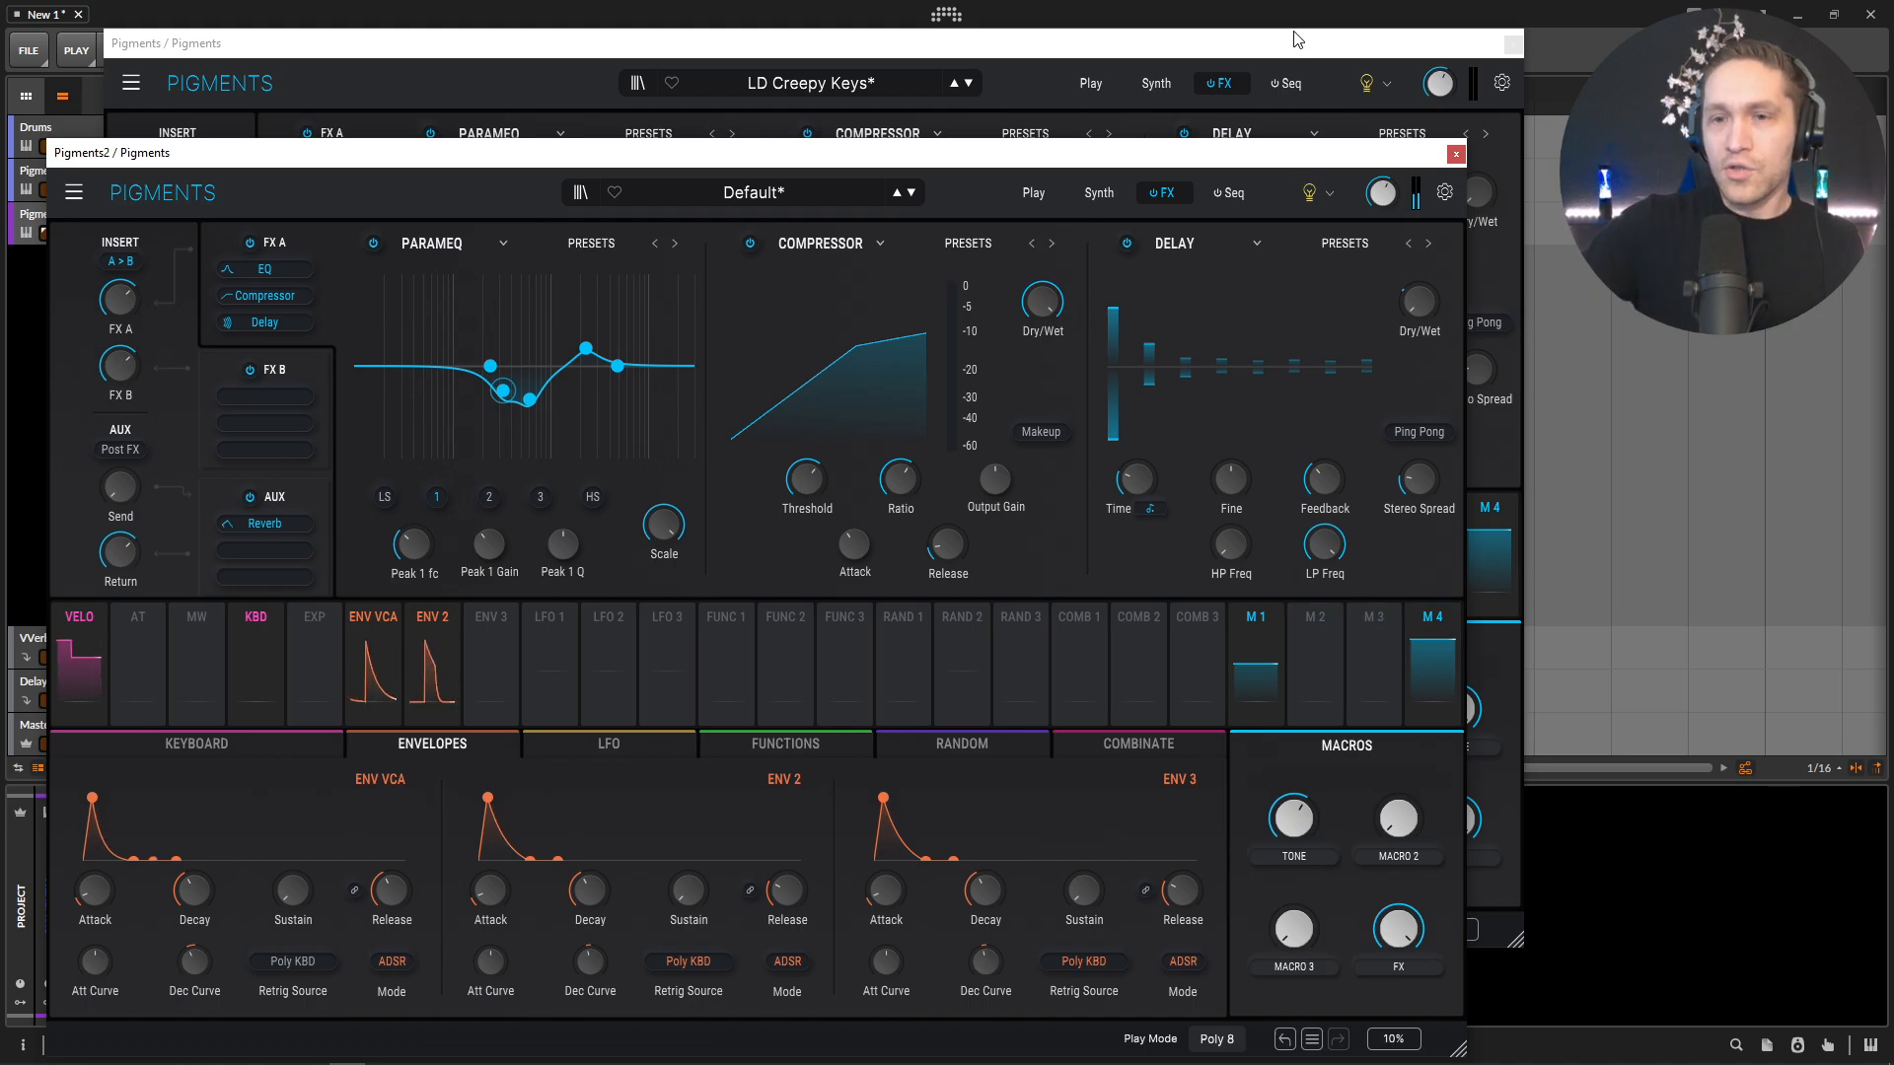
Step: Match the FX A delay filtering to LD Creepy Keys by raising HP Freq and lowering LP Freq to about 2968 Hz in Pigments2
left_click(1308, 66)
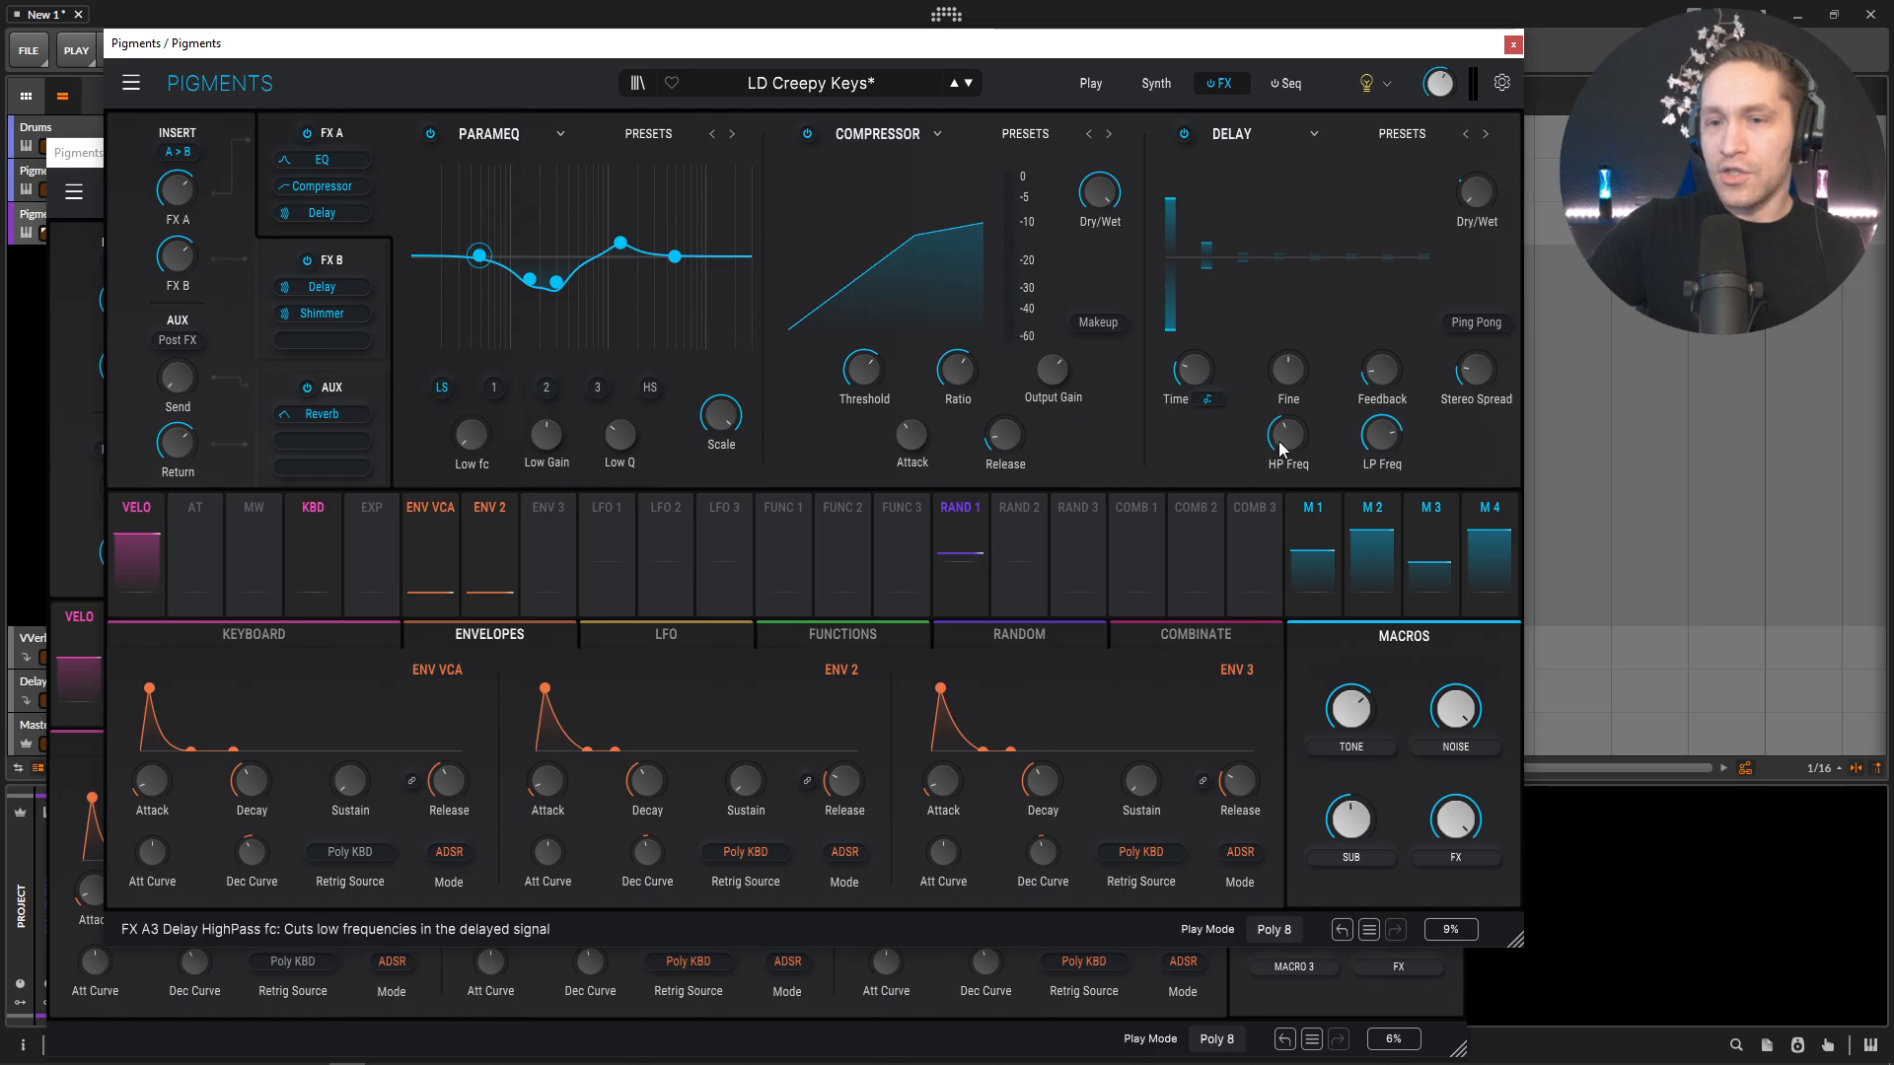
left_click(1435, 985)
left_click_drag(1231, 544, 1230, 492)
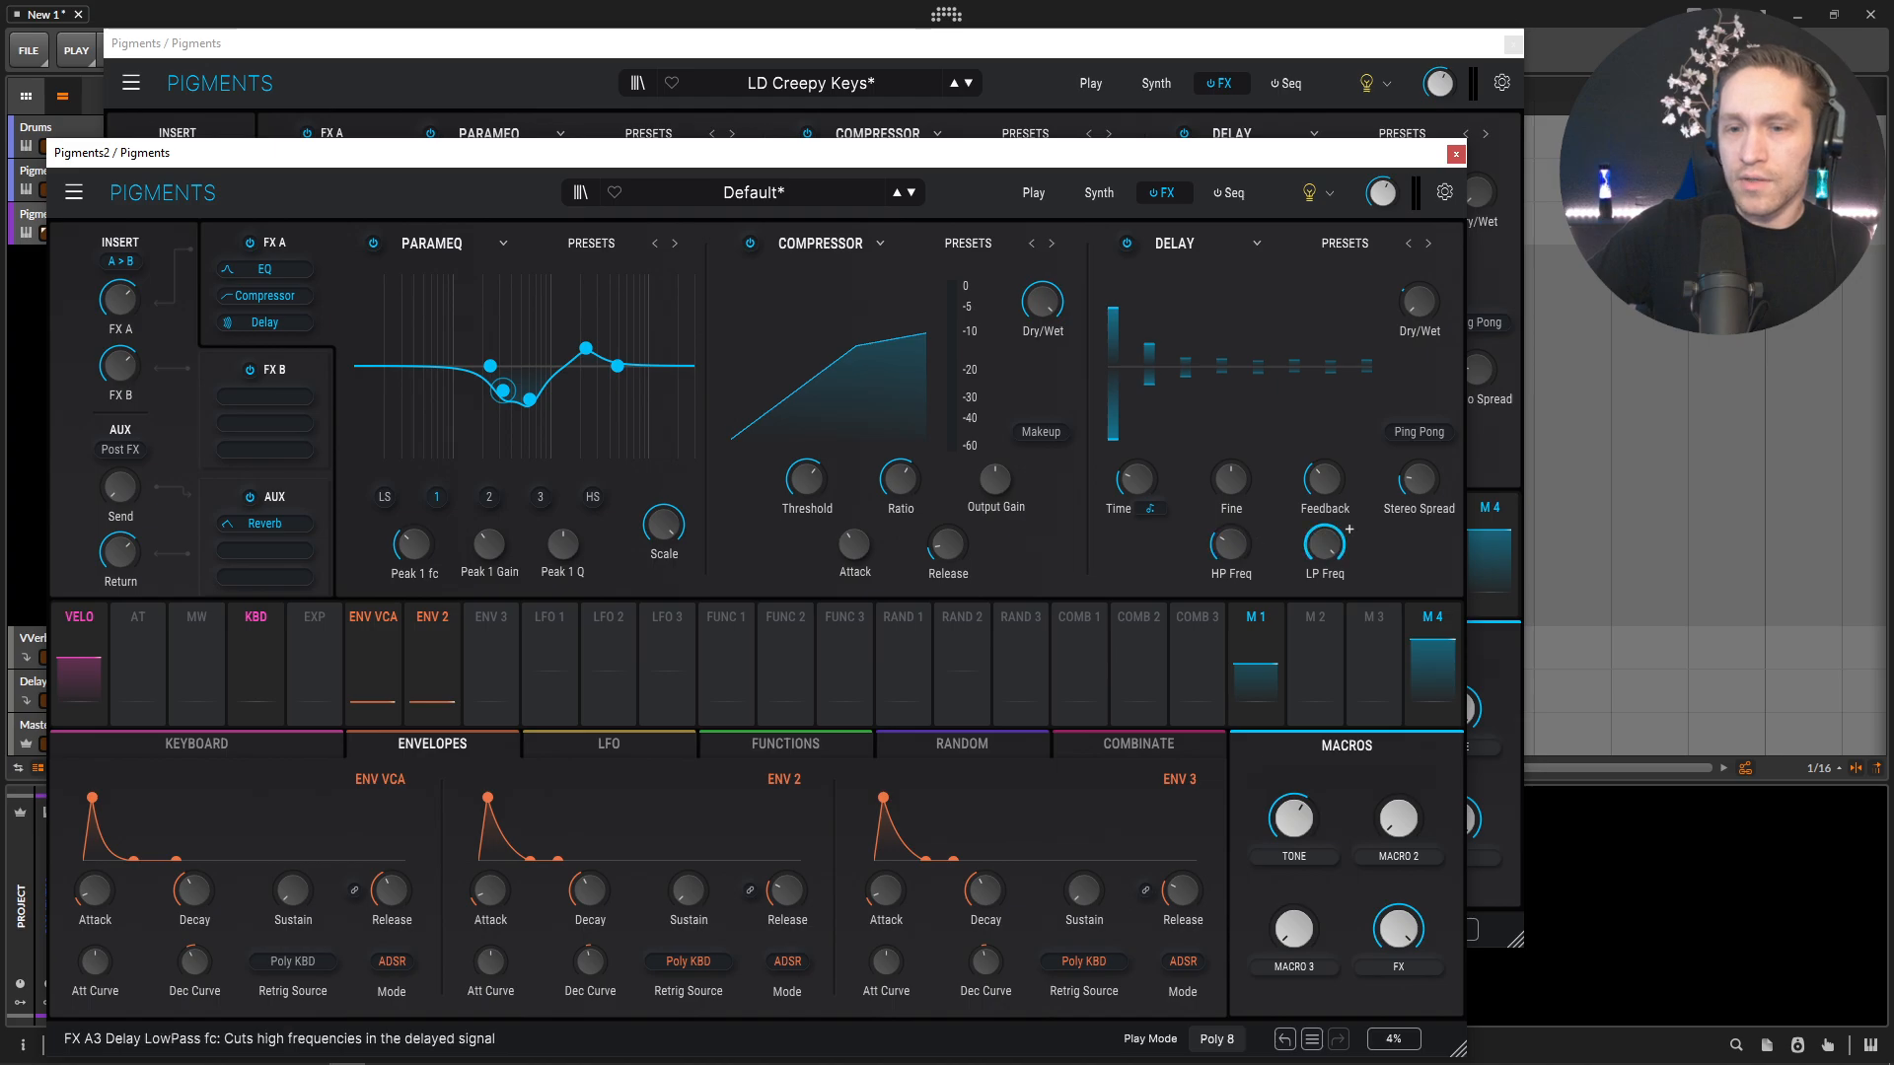
left_click_drag(1324, 545, 1325, 597)
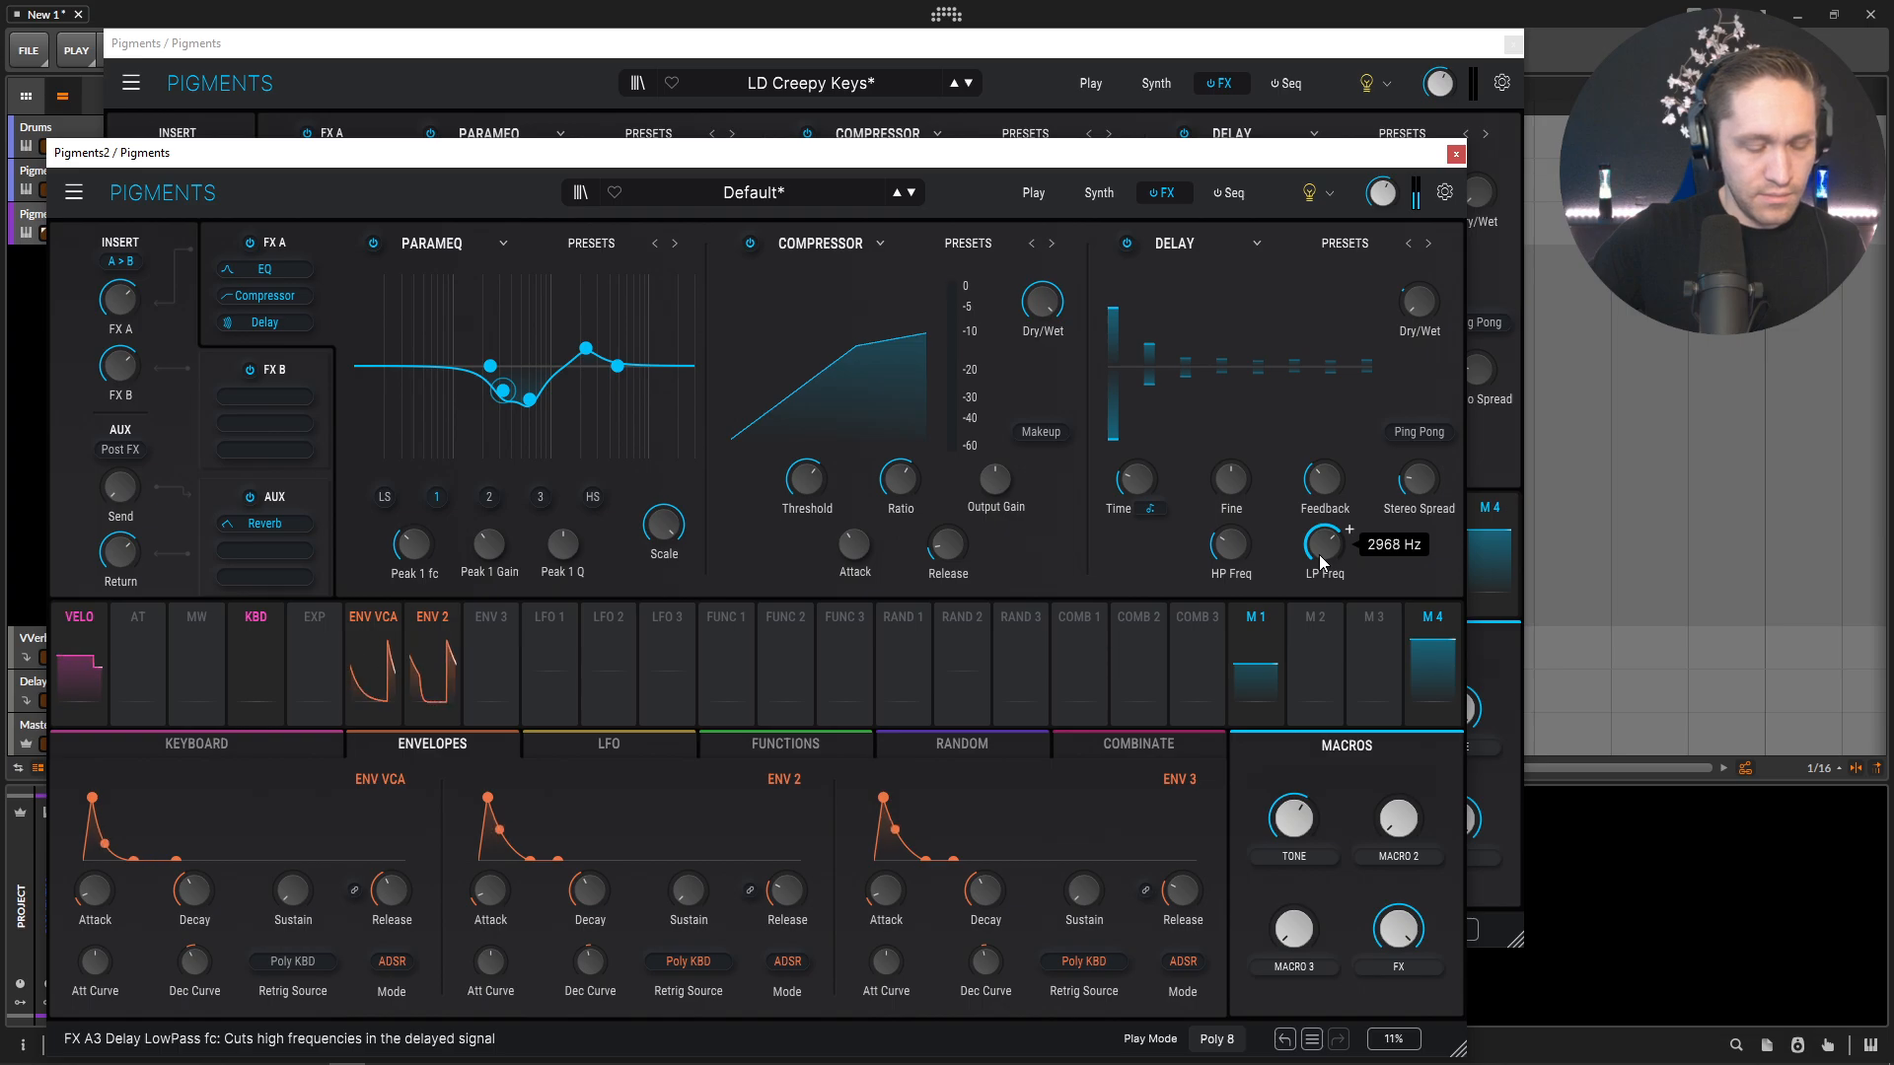
Step: Show the FX B bus in Pigments2 and add a Delay to its first slot
left_click(311, 367)
left_click(529, 61)
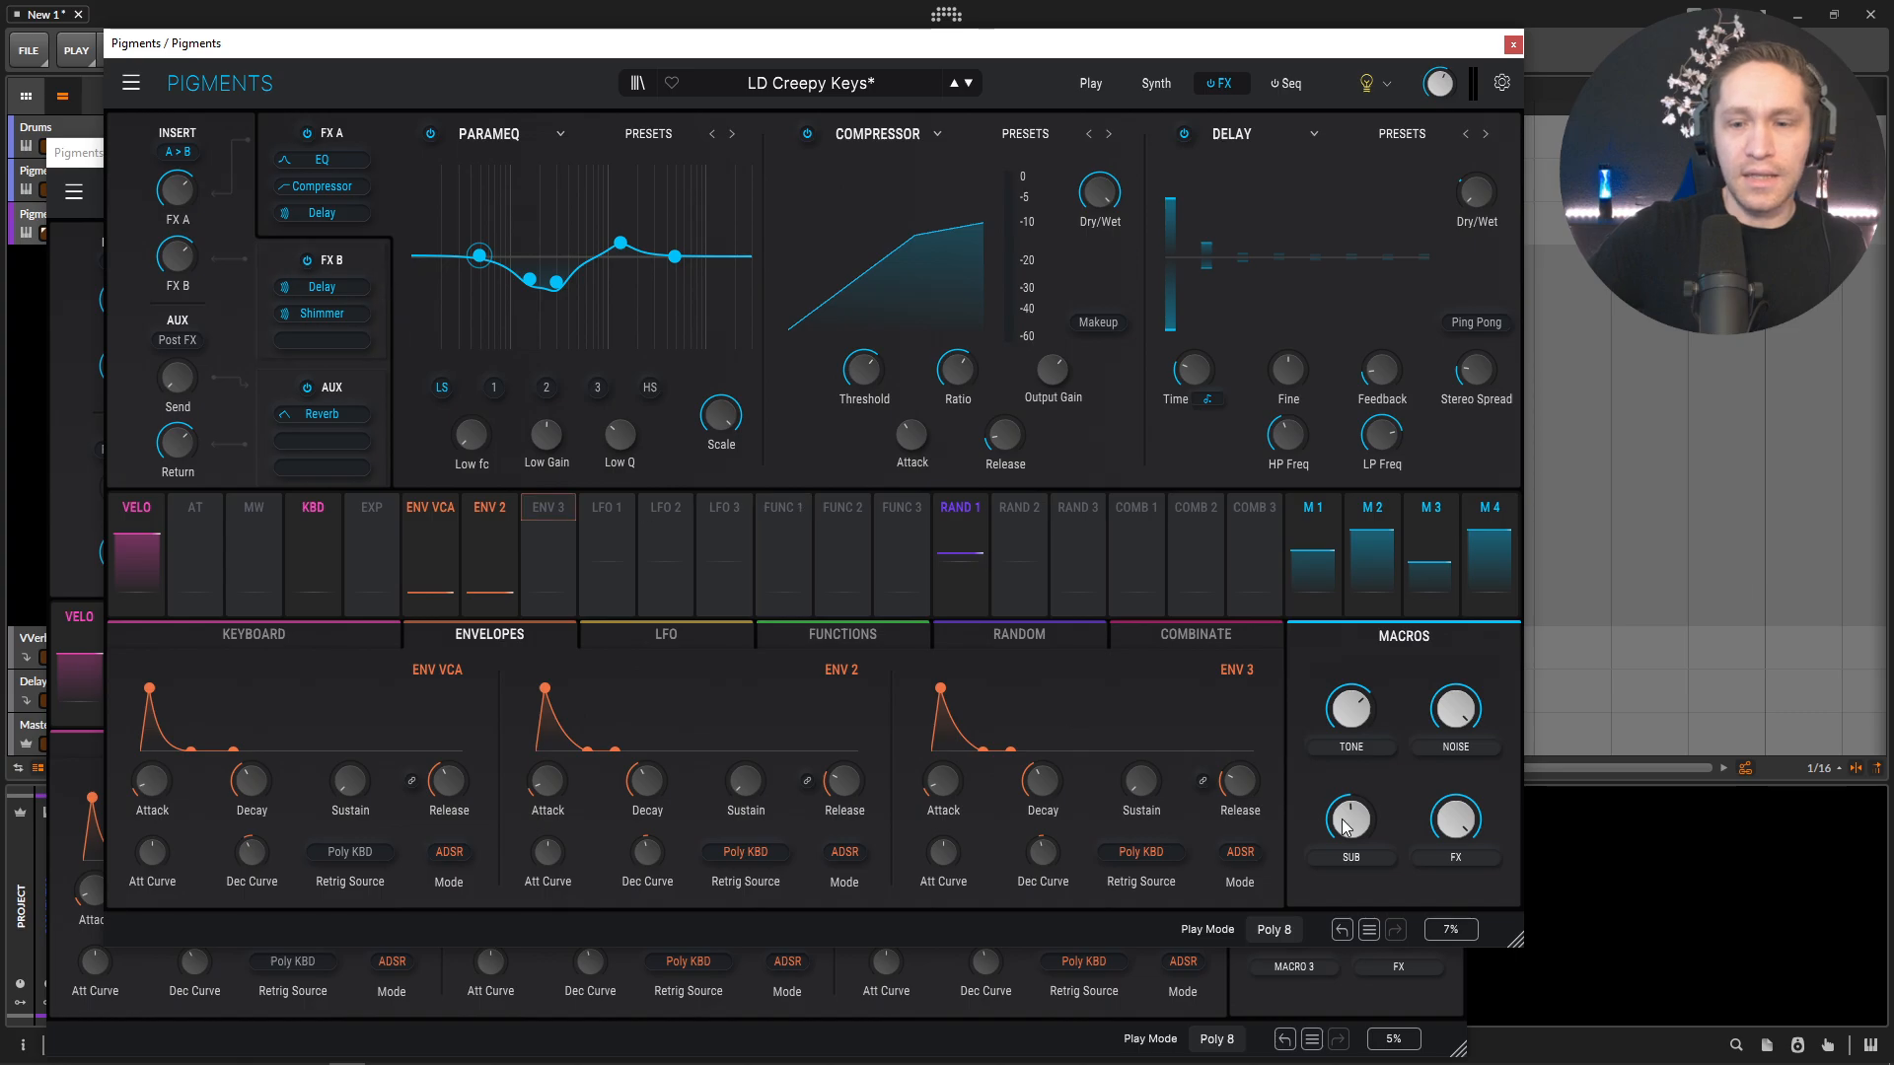
left_click(1376, 988)
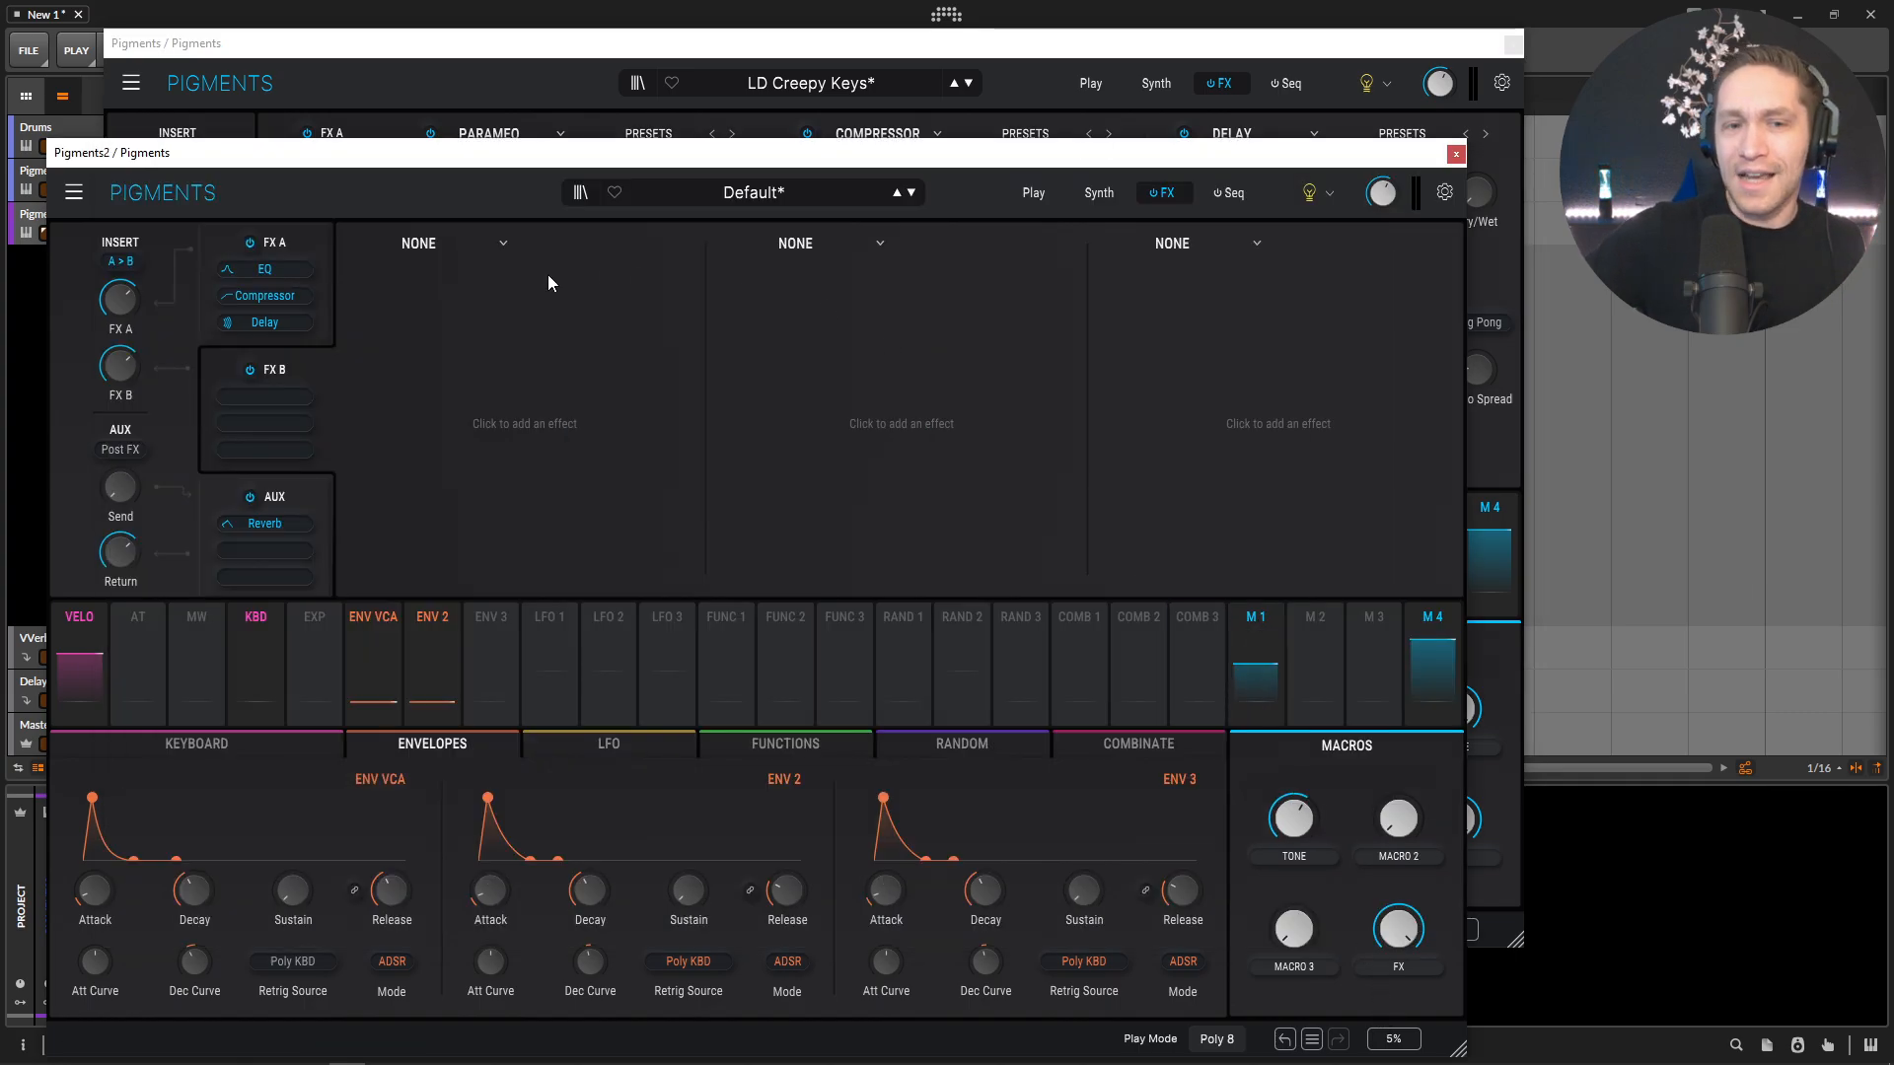
left_click(430, 249)
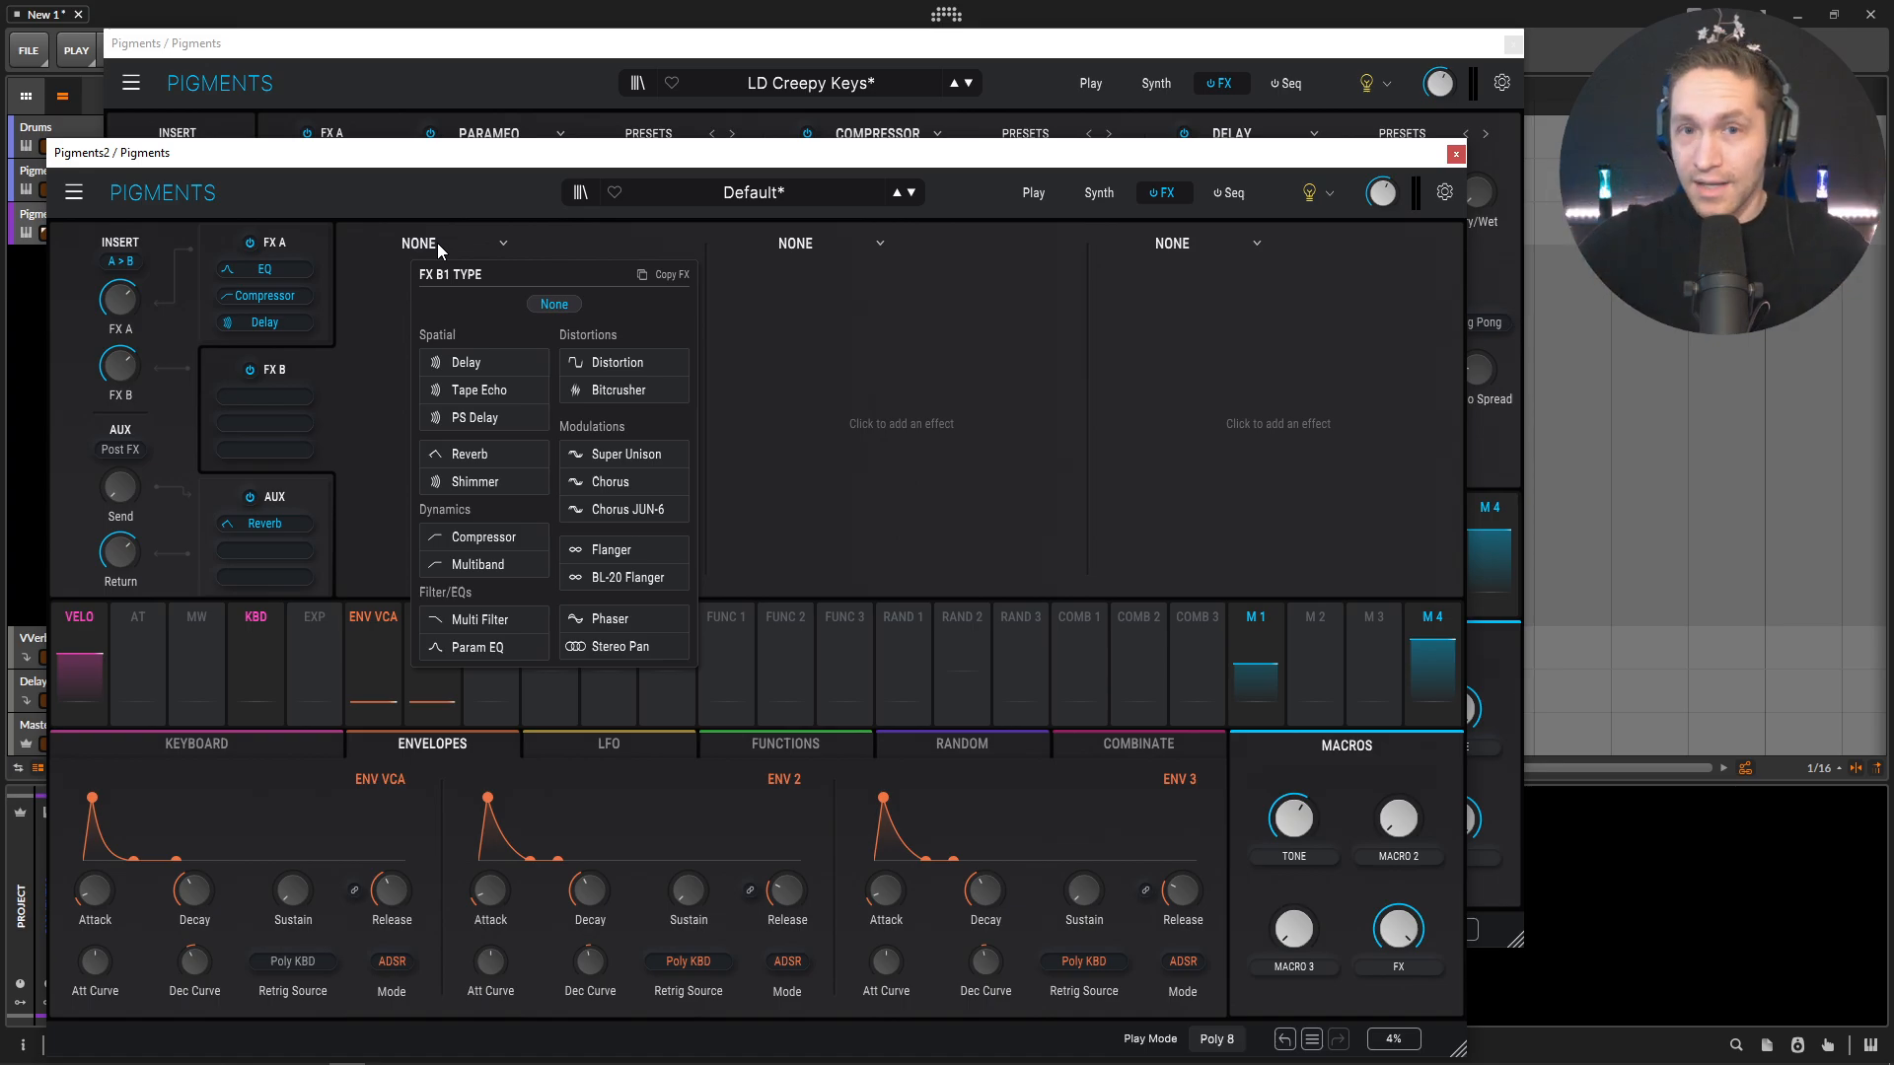
left_click(483, 357)
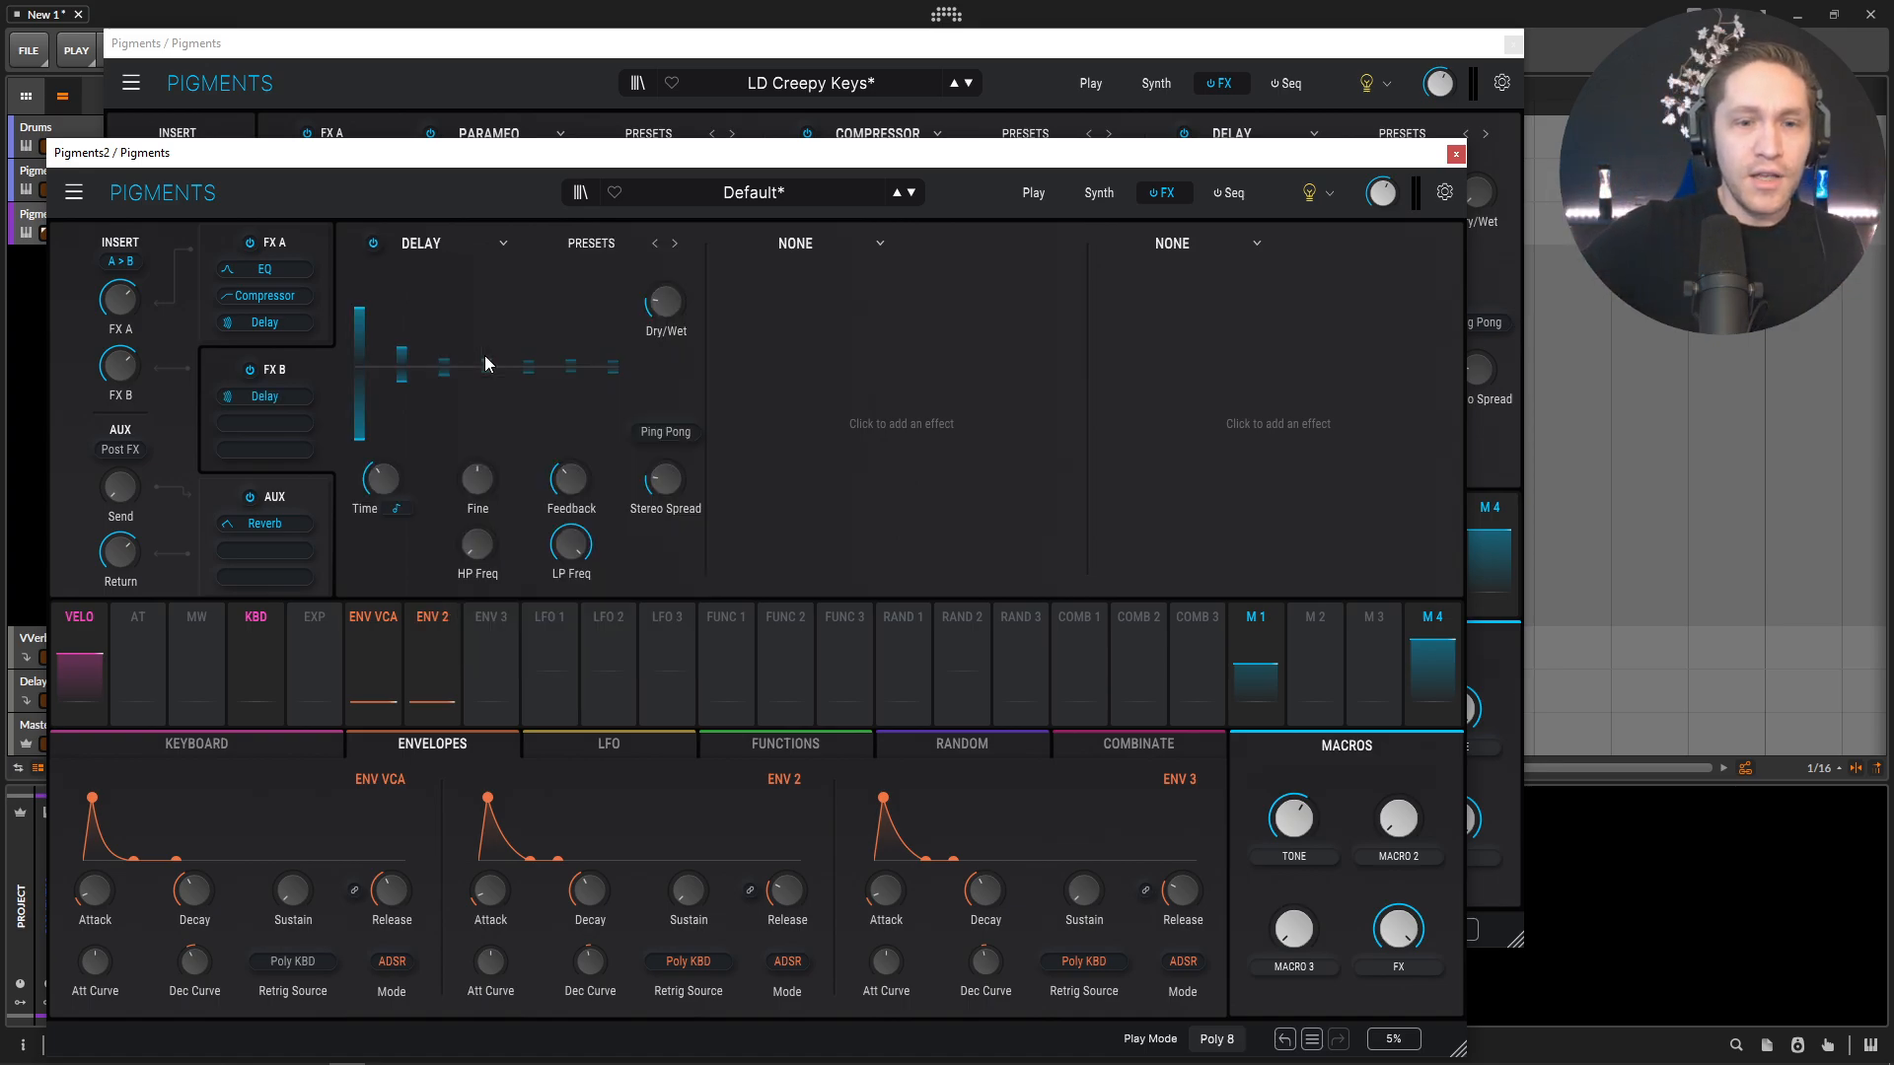
Step: Check the FX B delay in LD Creepy Keys, keeping its time type at Straight only, and match its Time and LP Freq in Pigments2
left_click(544, 87)
left_click(327, 297)
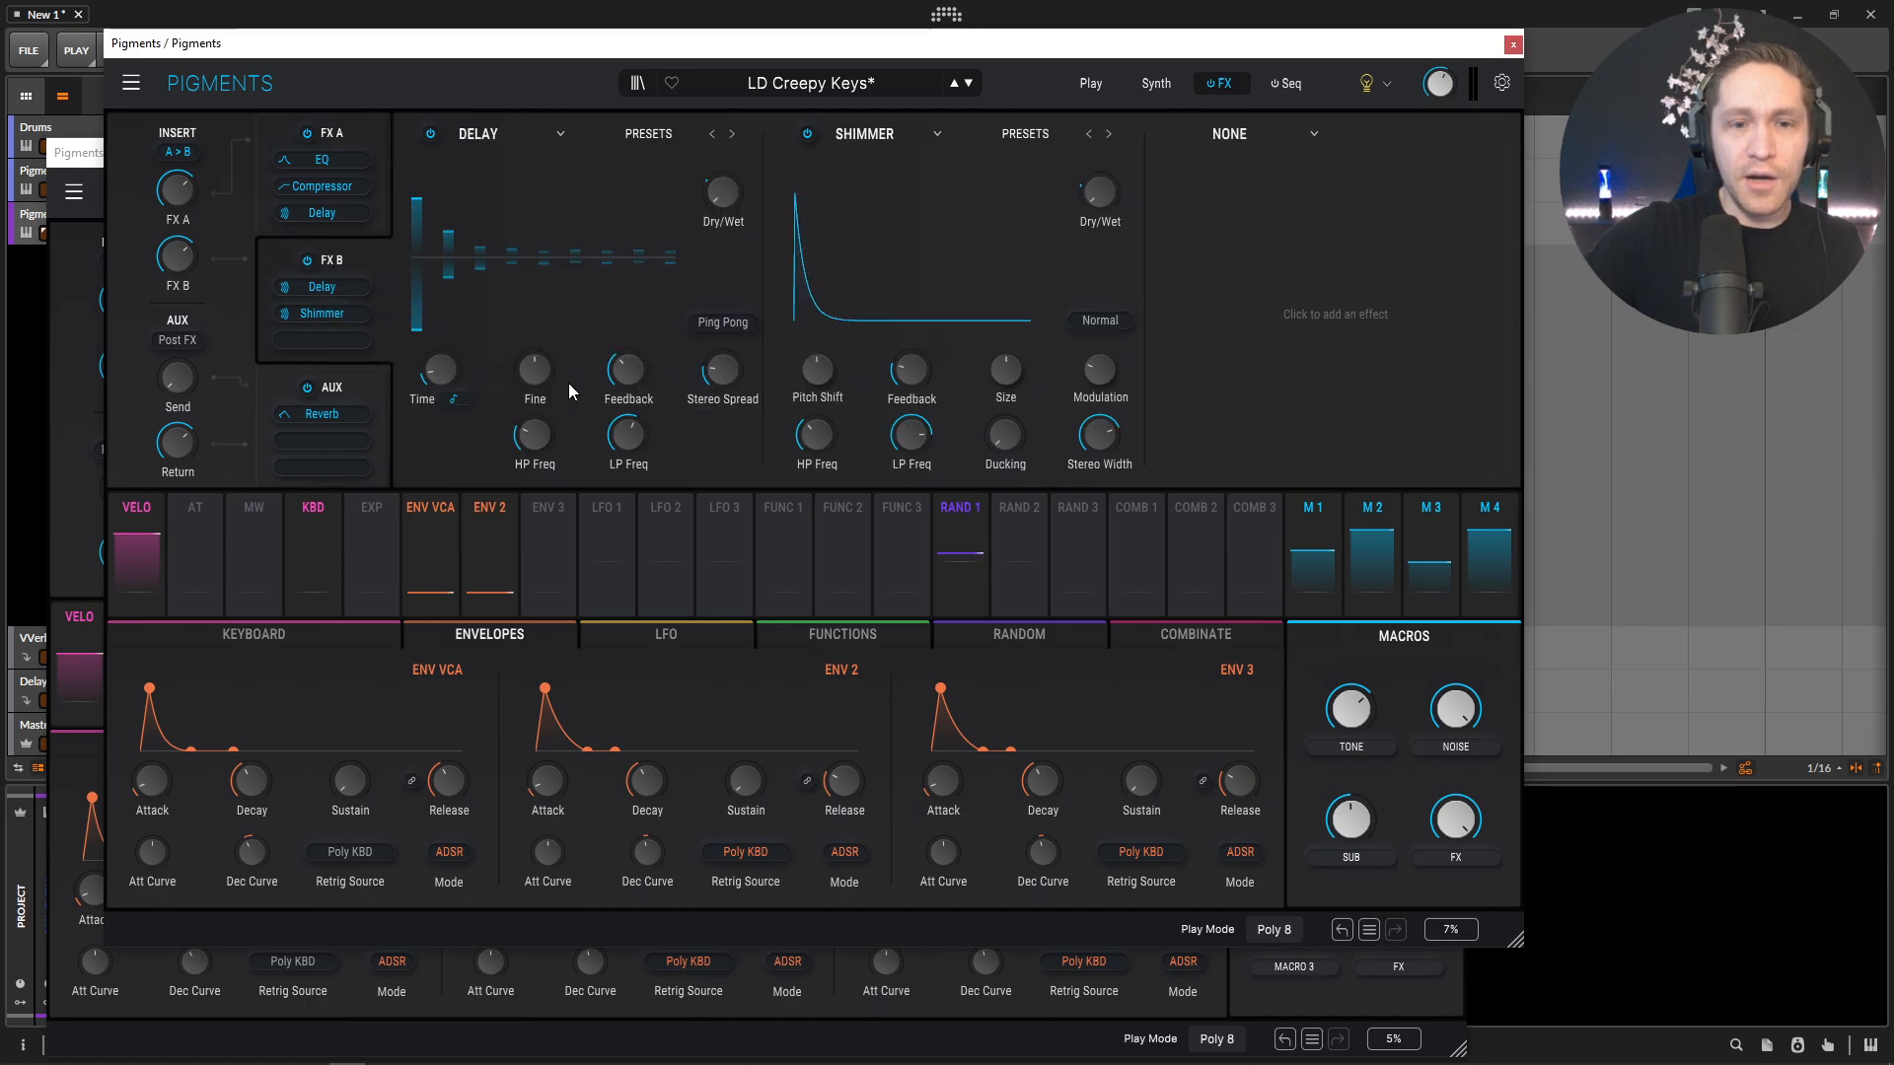
left_click(455, 399)
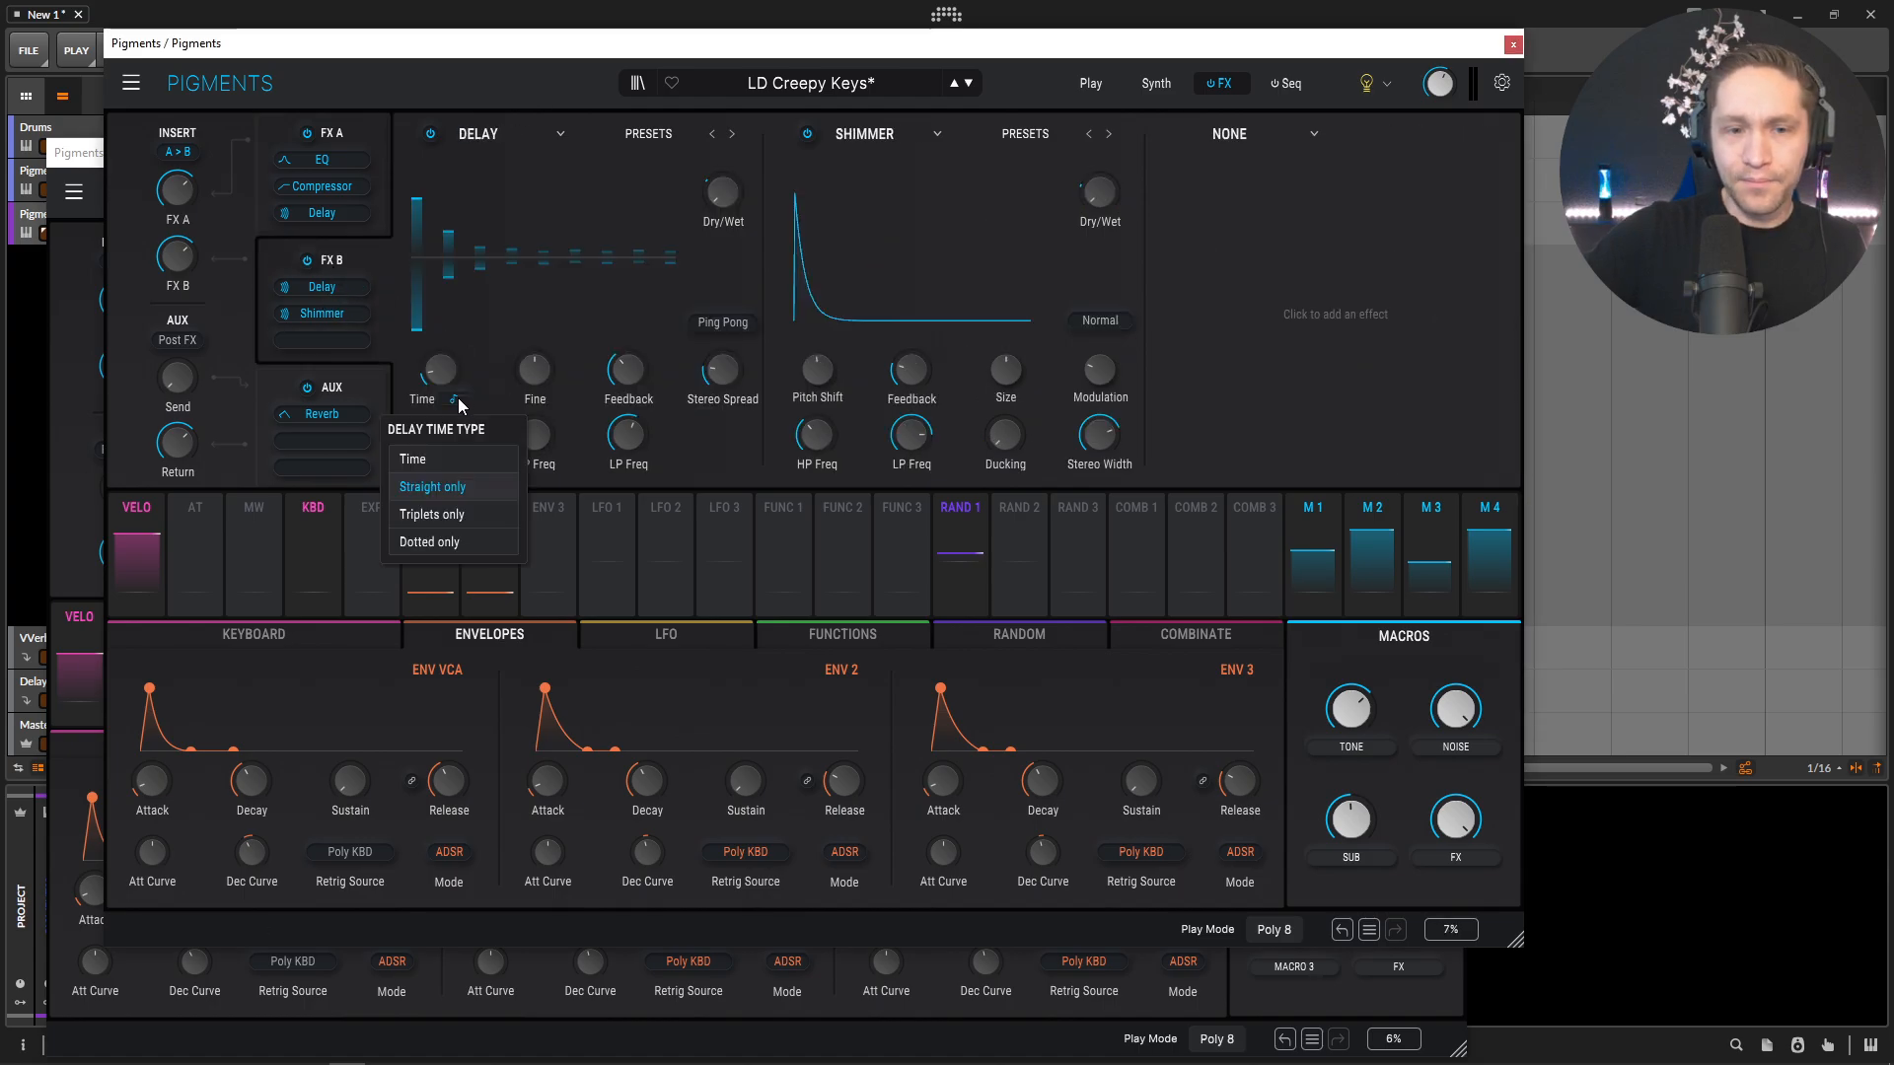
left_click(445, 493)
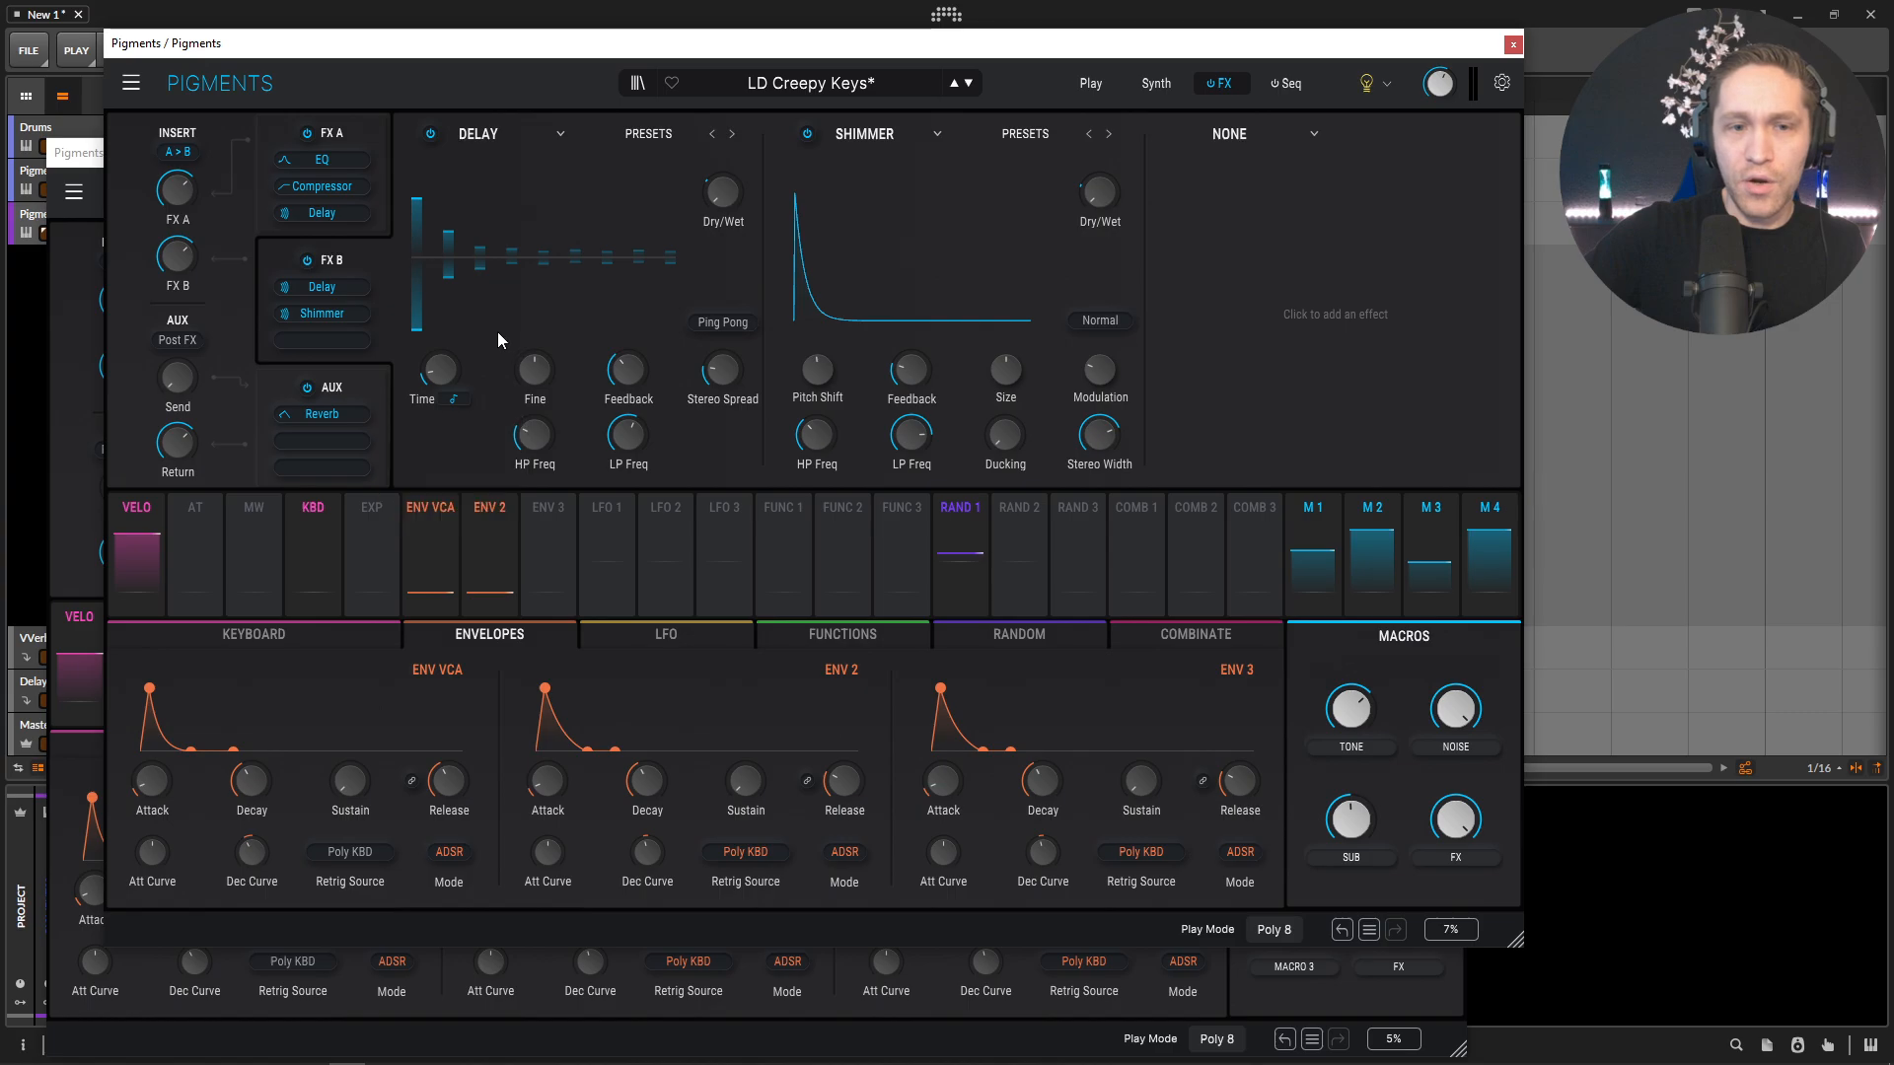
left_click(1314, 1002)
mouse_move(406, 470)
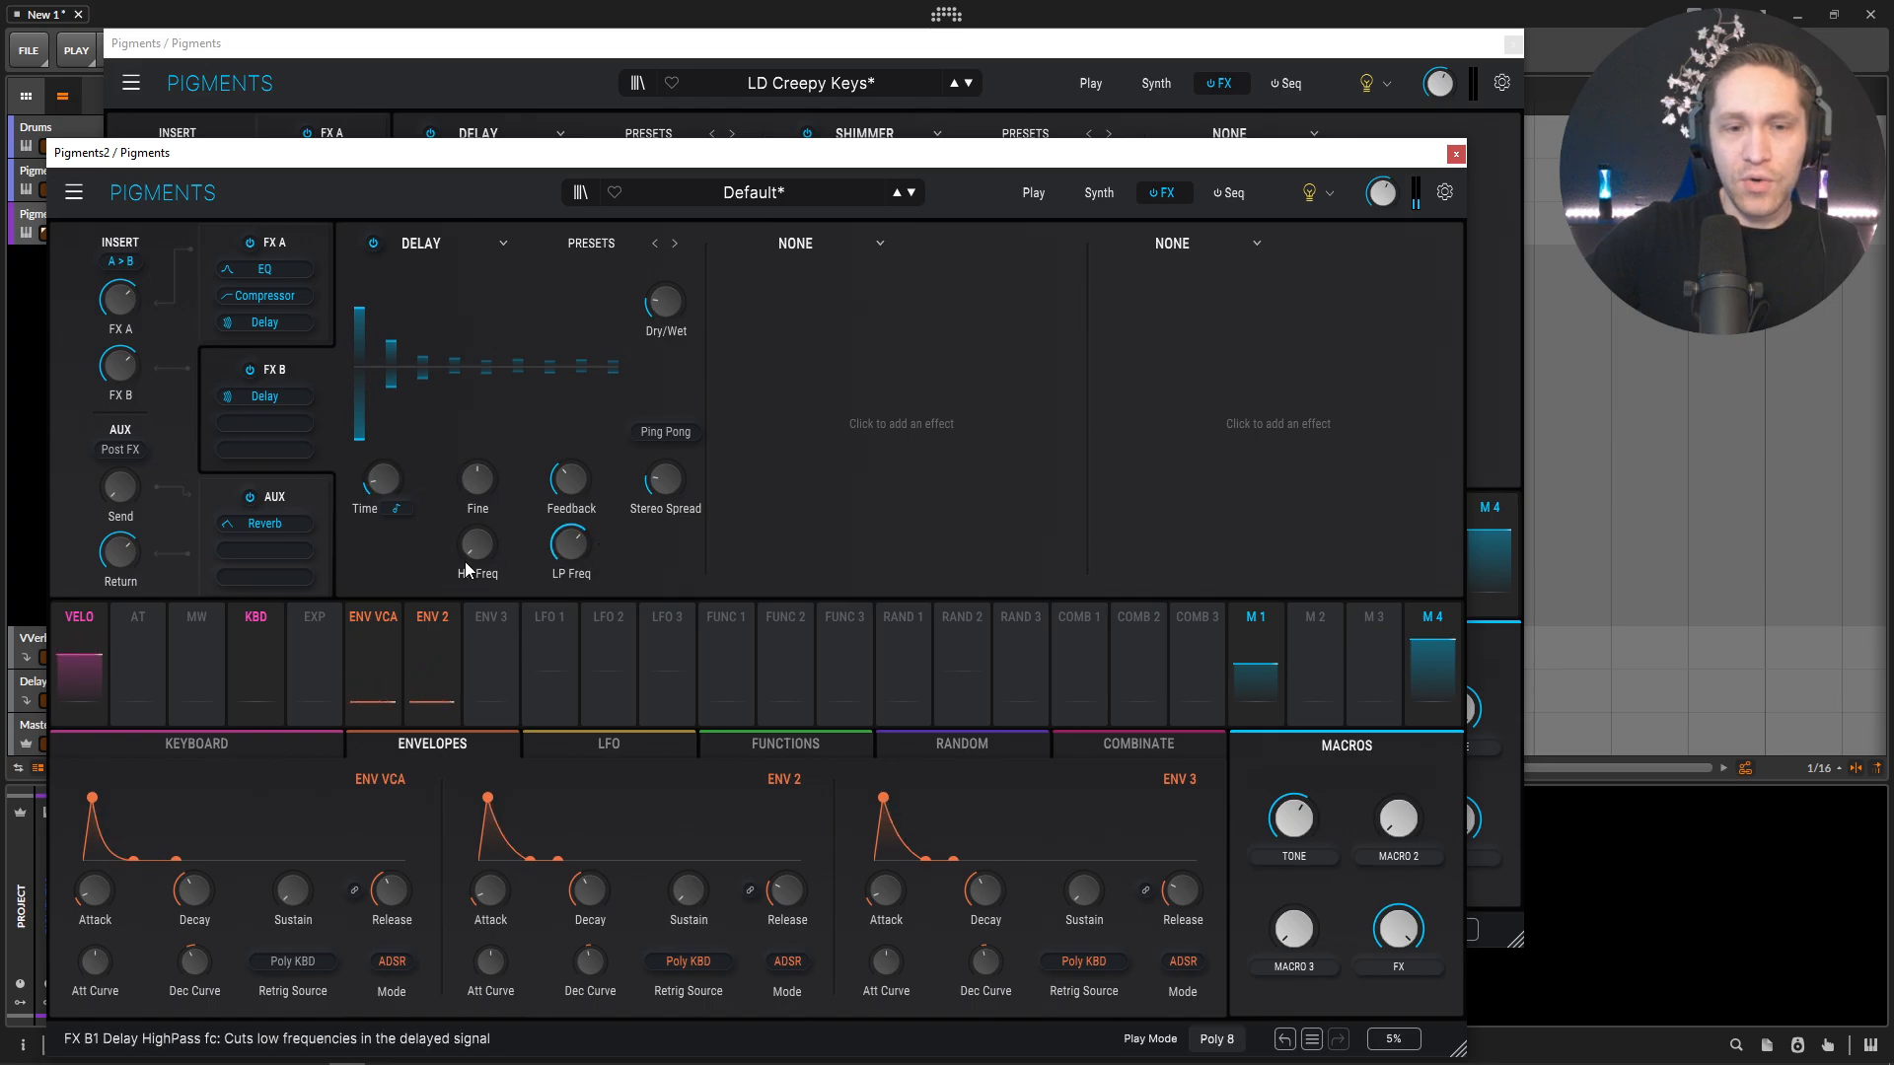
Step: Raise HP Freq and turn down Dry/Wet on the Pigments2 FX B delay, modulating Dry/Wet with Macro 4 by about 0.30
left_click(593, 71)
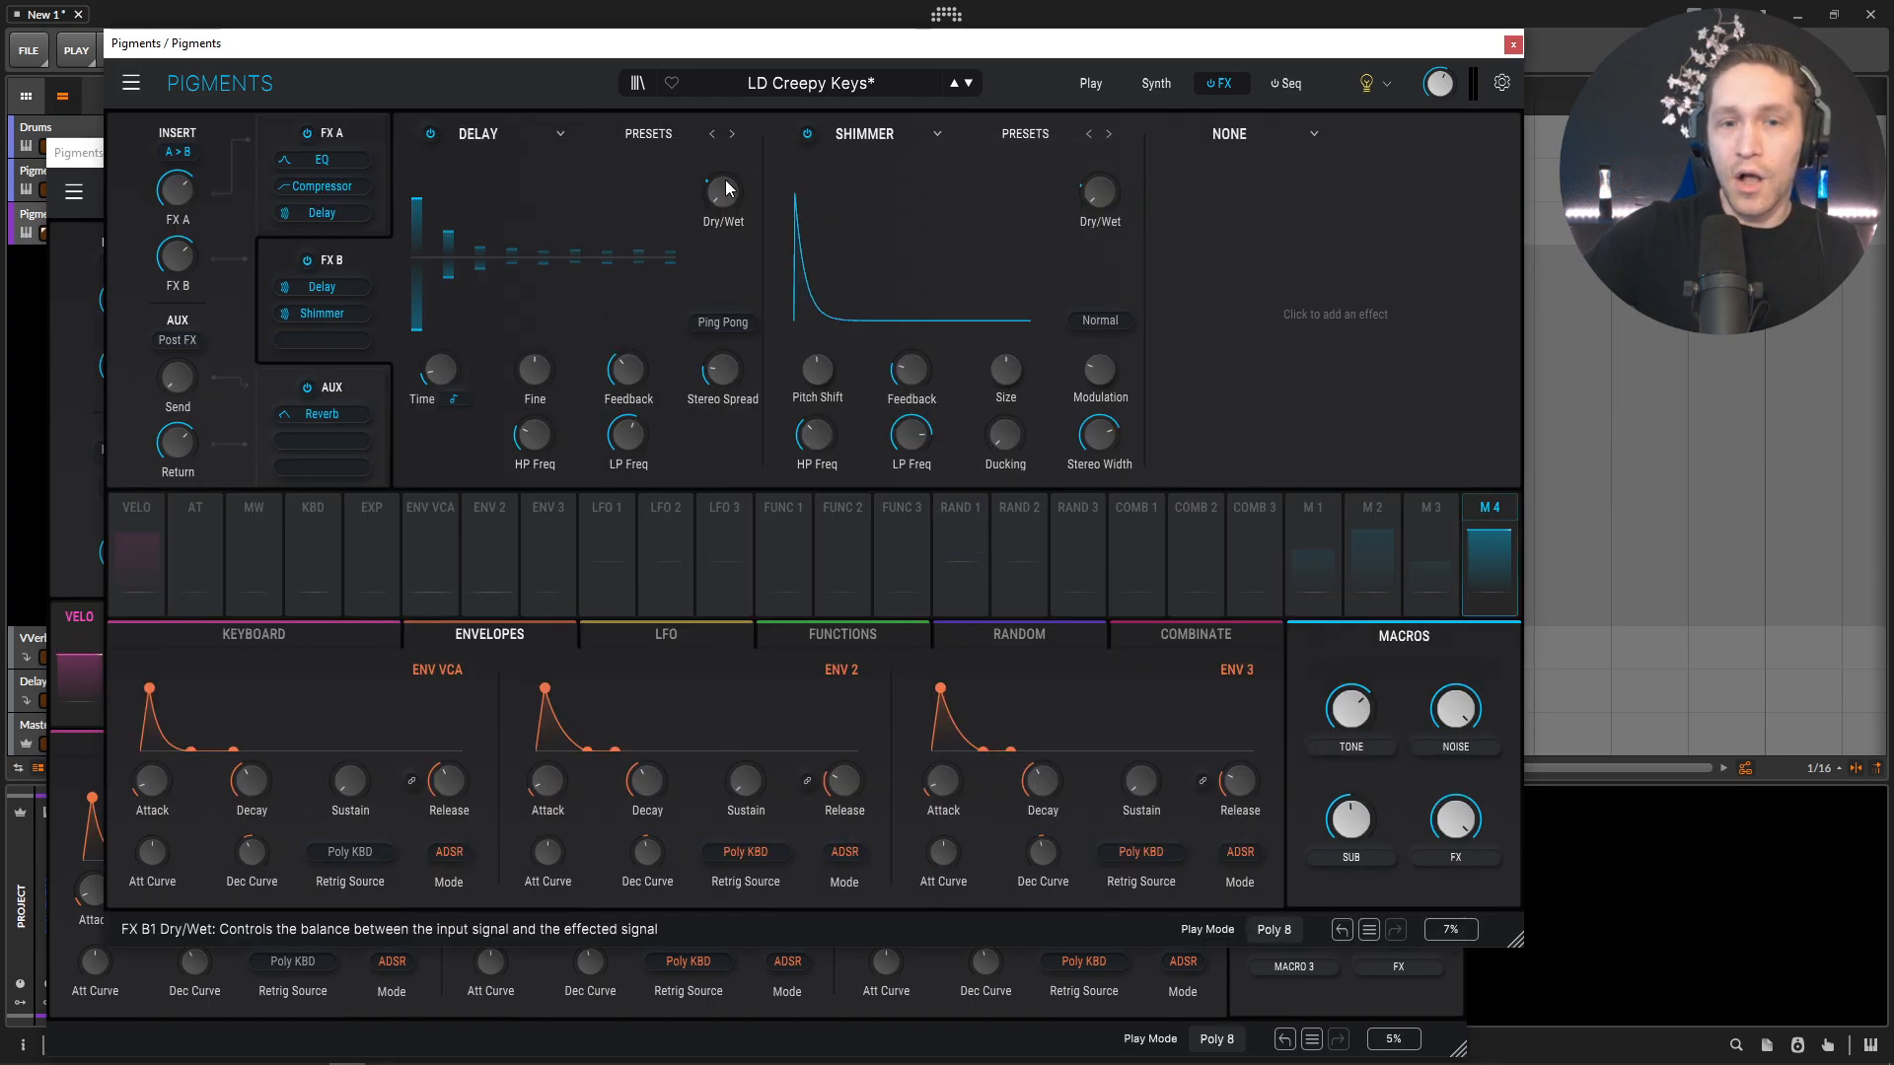
mouse_move(721, 249)
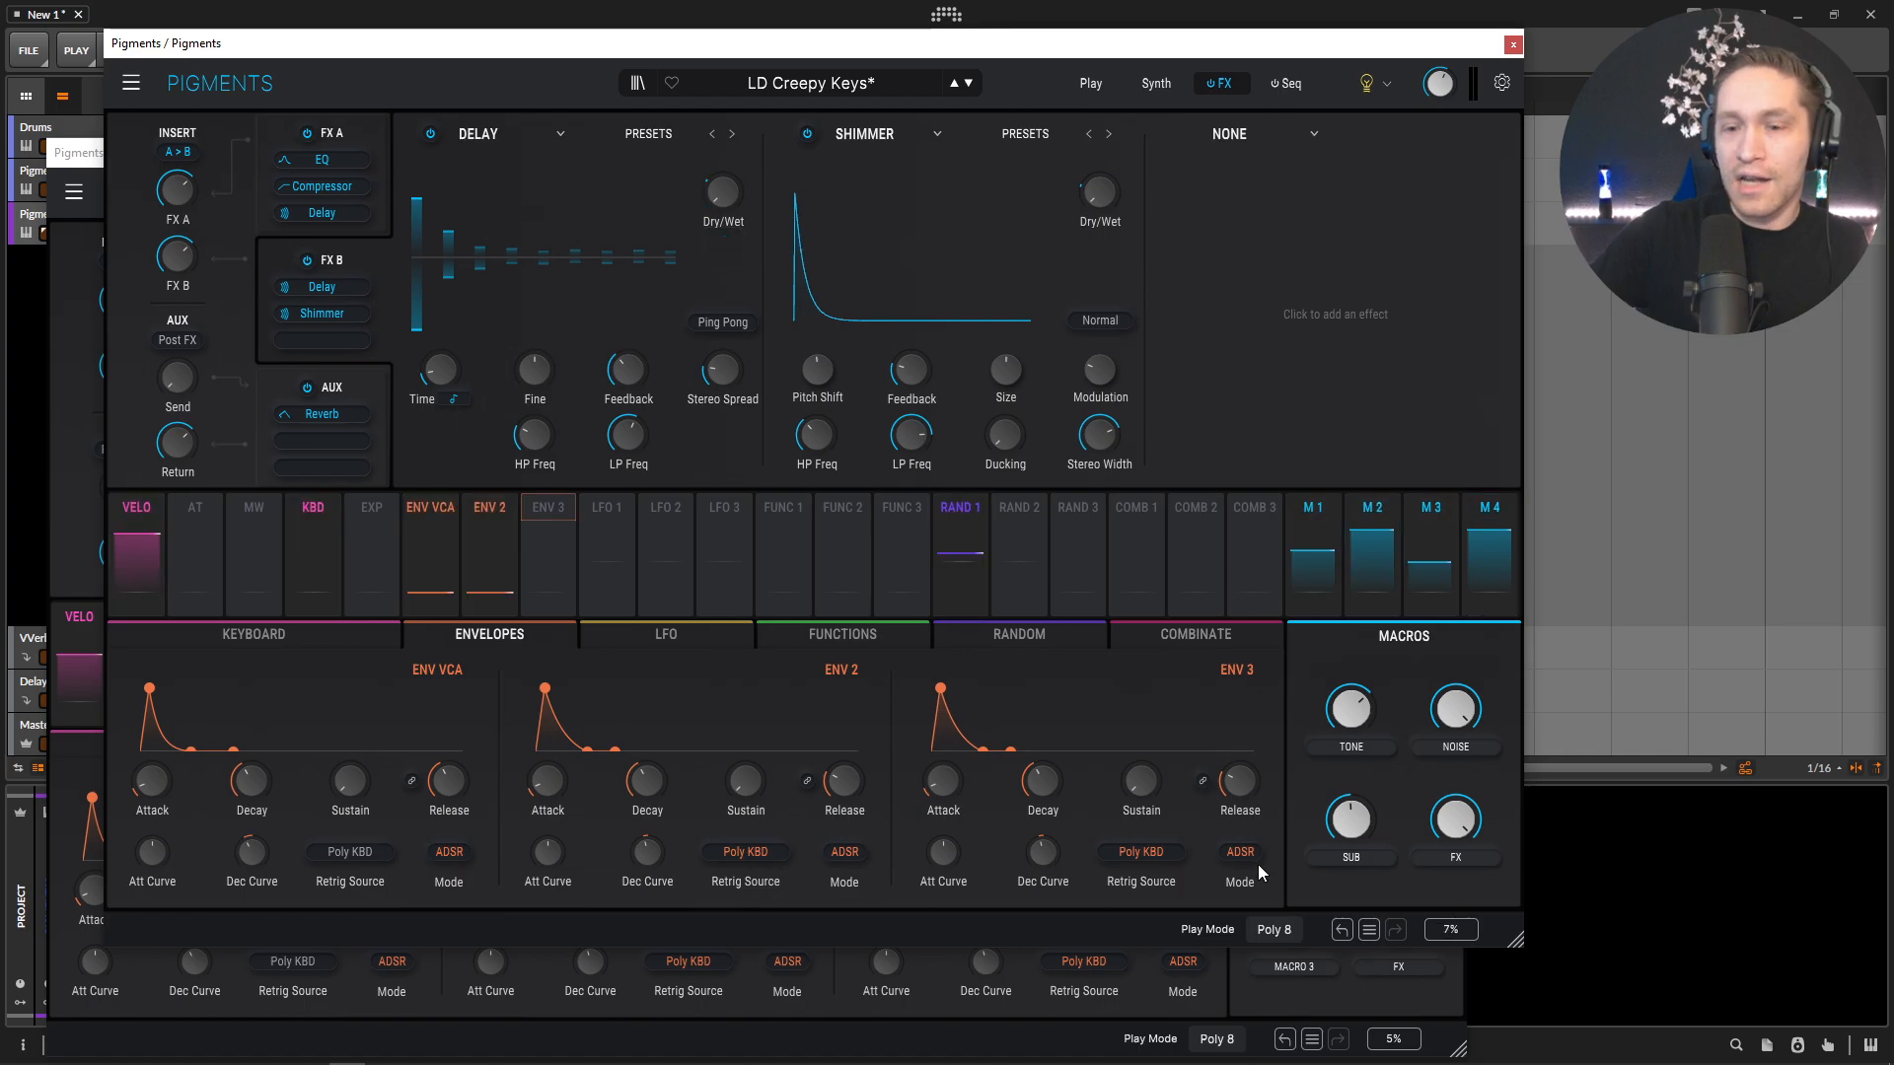
left_click(1292, 1004)
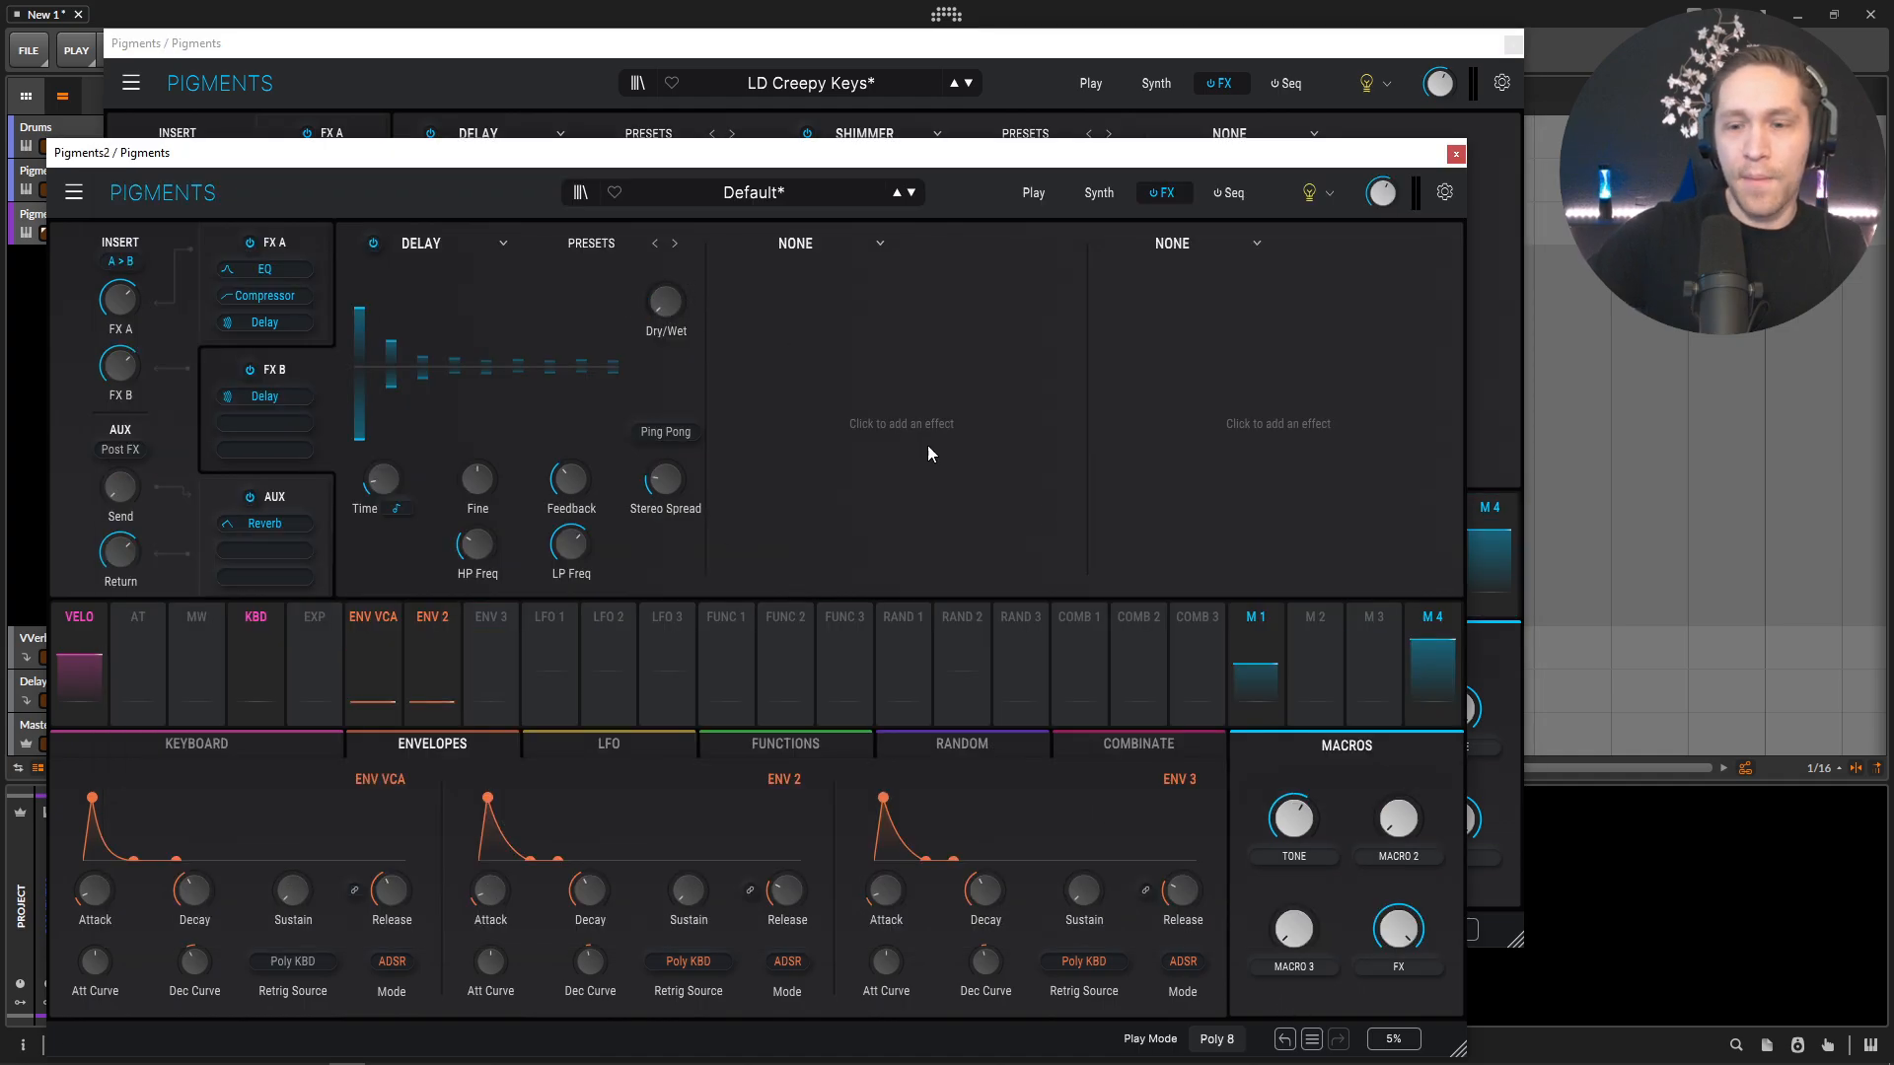
left_click_drag(1435, 691, 664, 301)
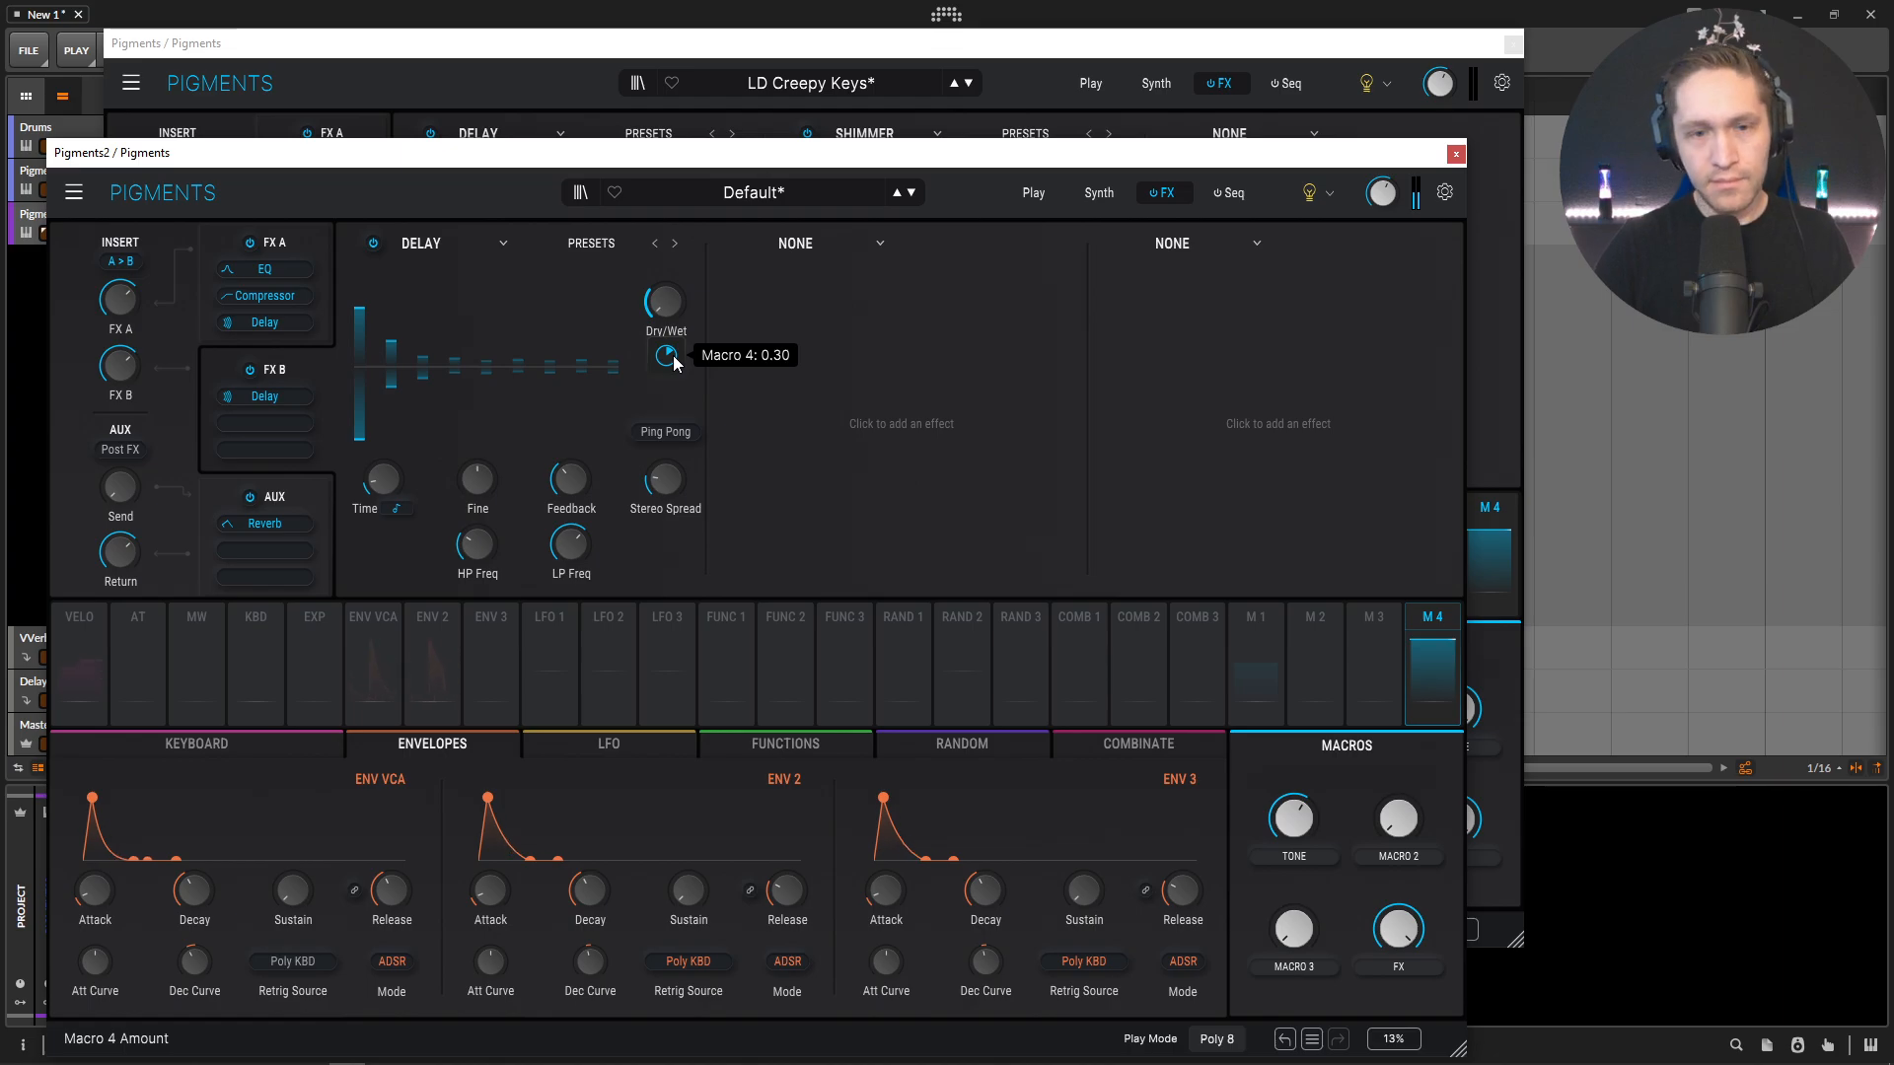
Step: Add a Shimmer to the second FX B slot in Pigments2, as in LD Creepy Keys
left_click(727, 42)
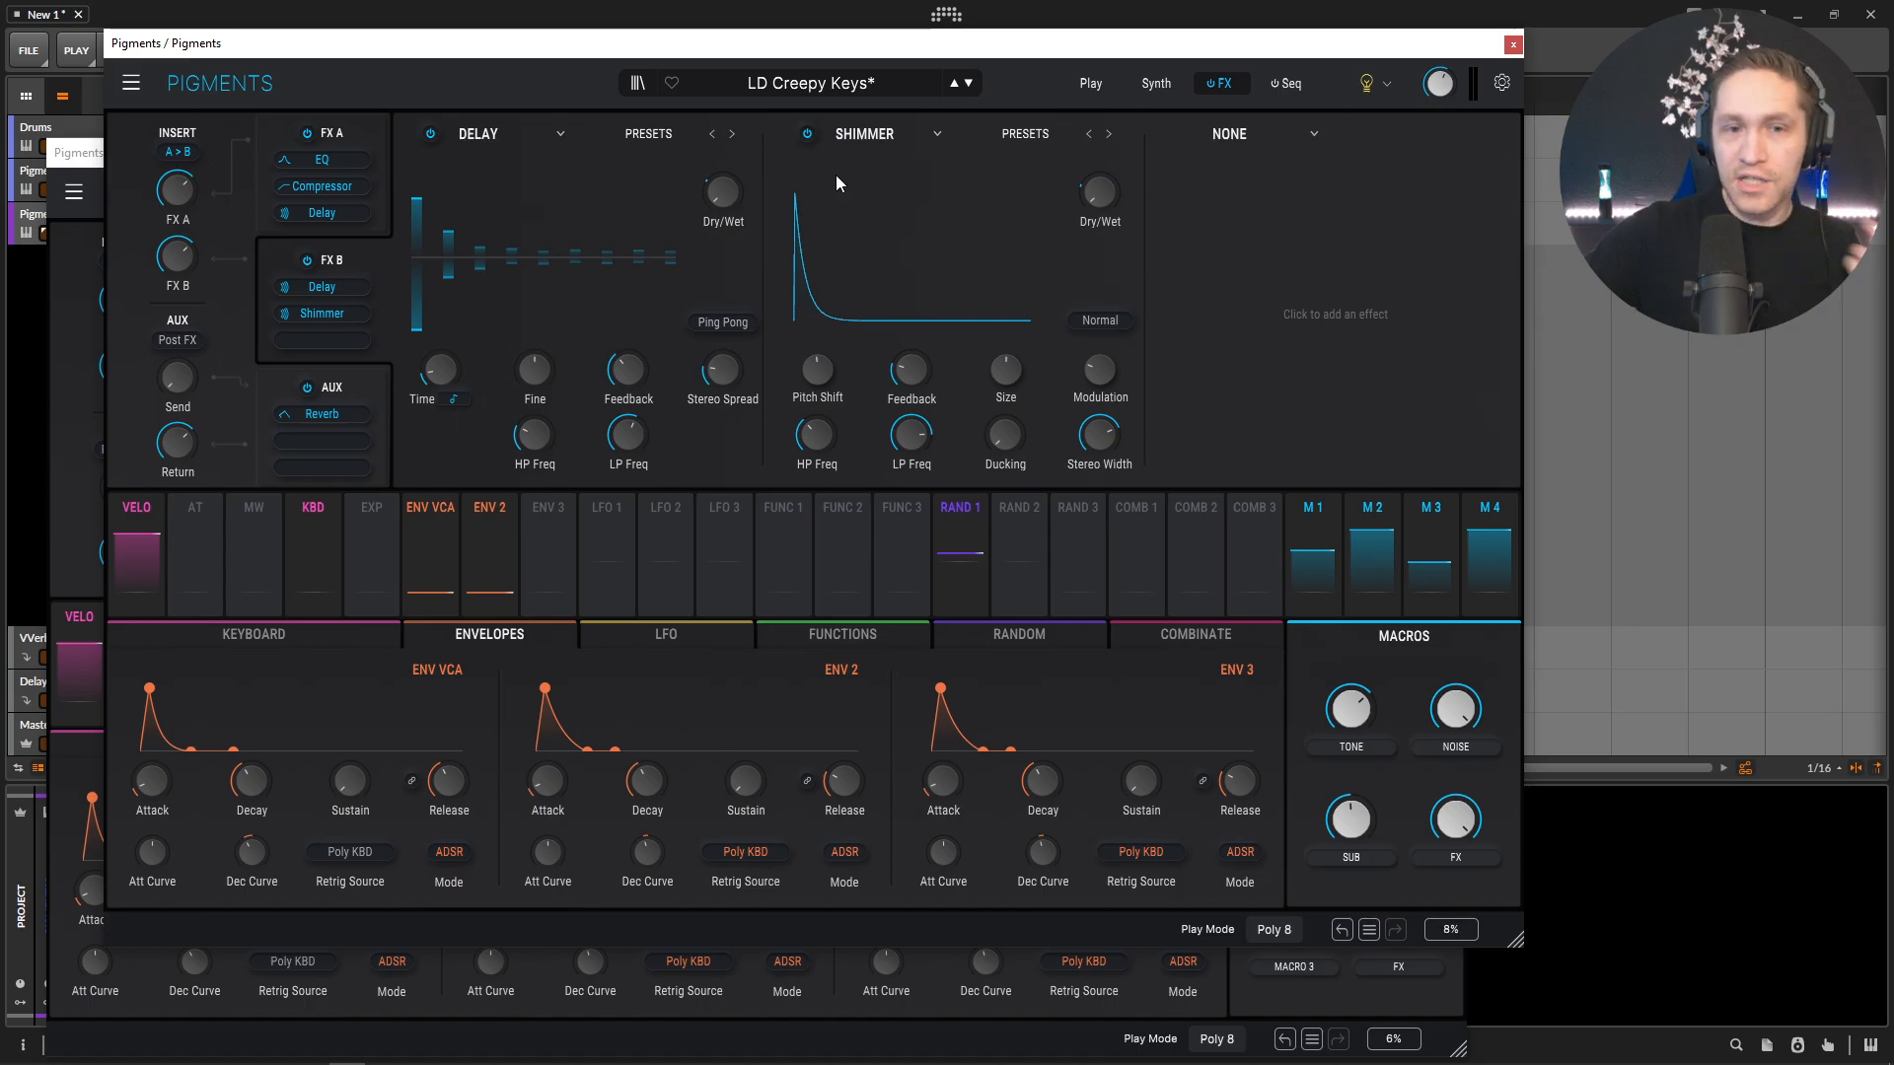
left_click(1363, 997)
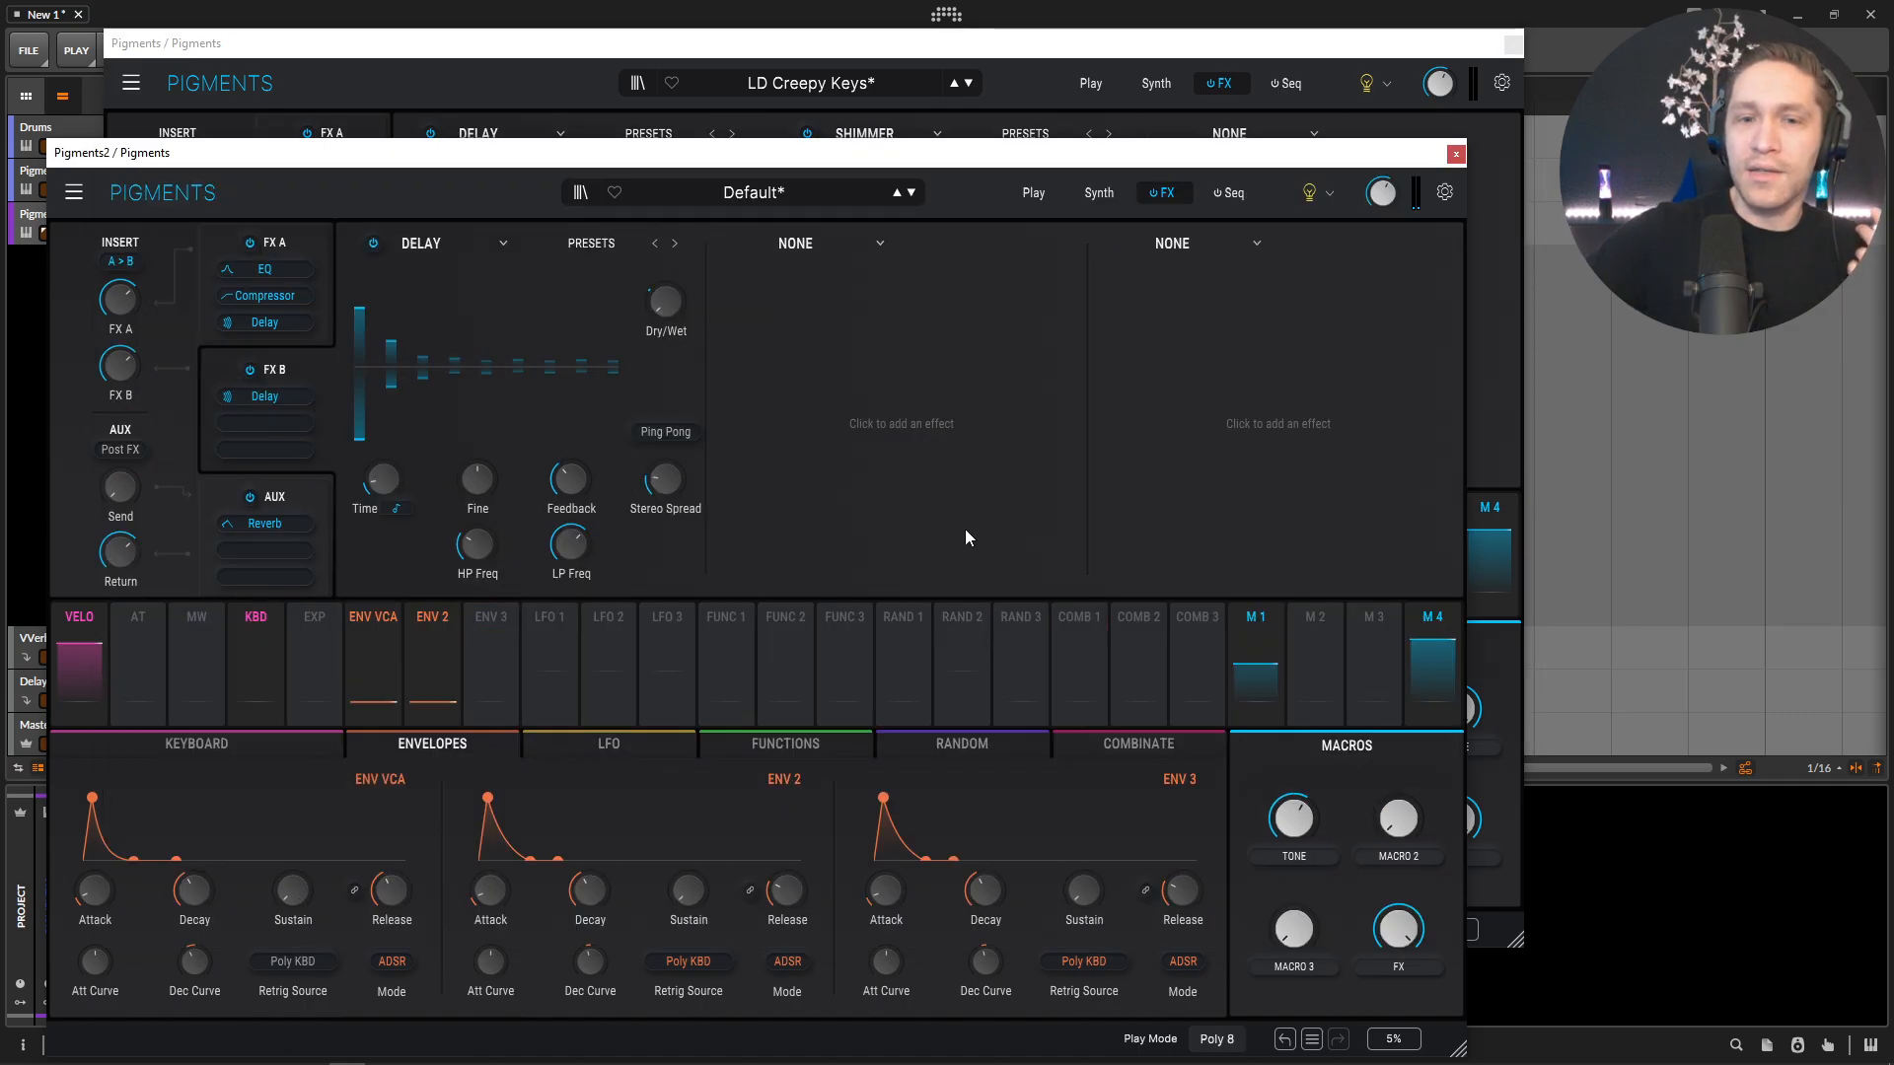
left_click(813, 247)
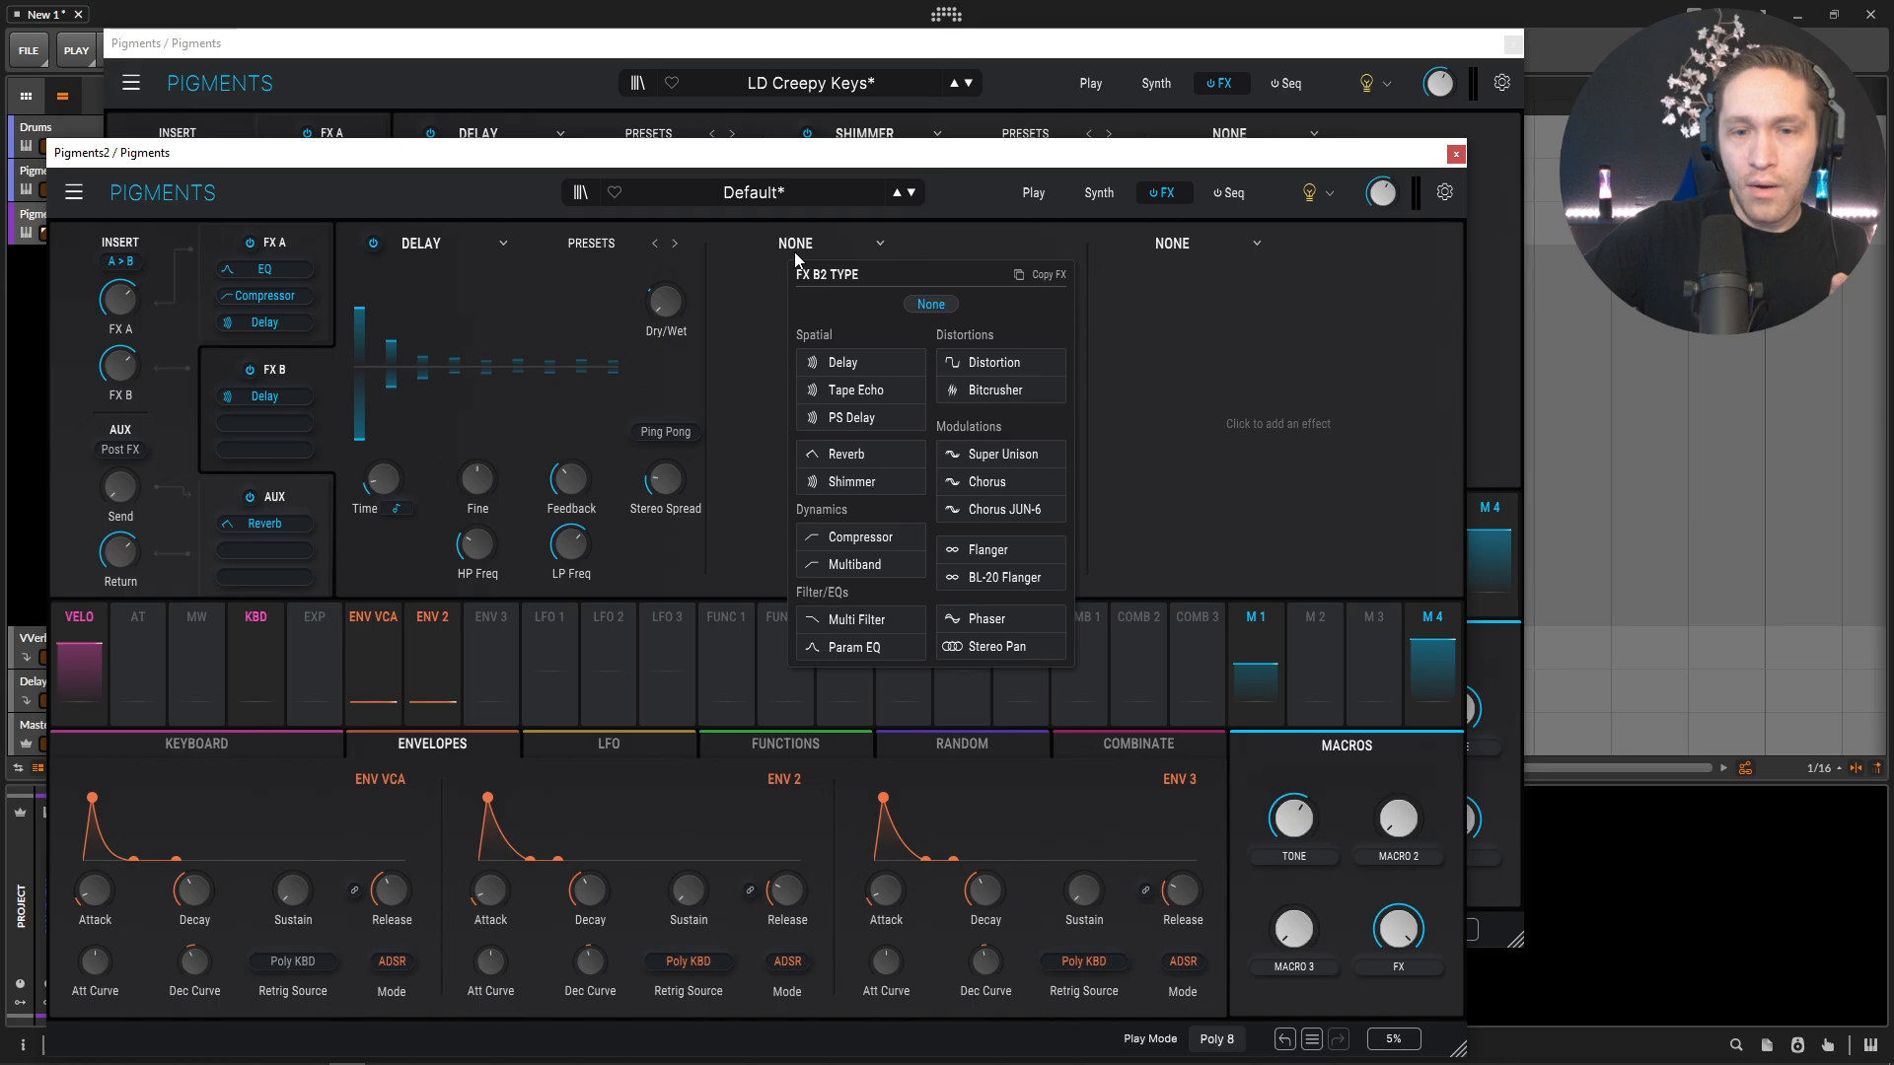
left_click(878, 477)
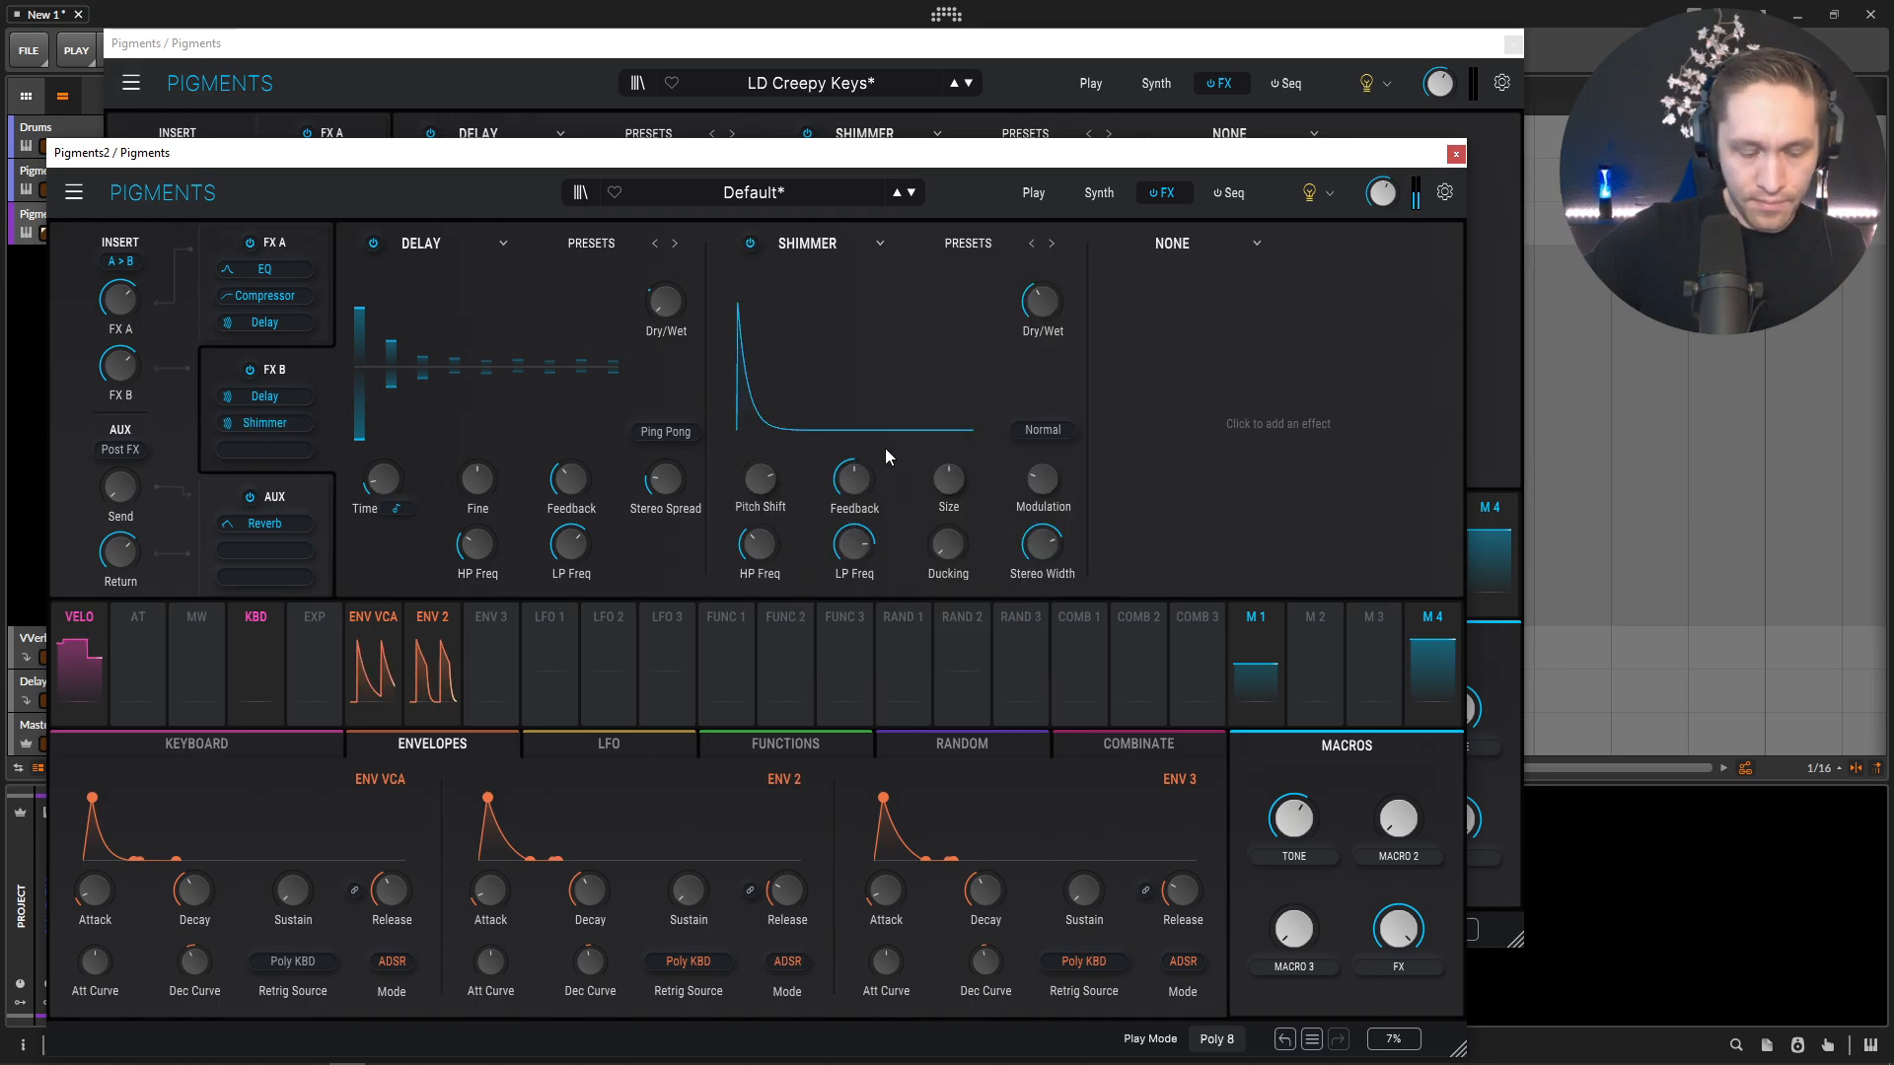
left_click(846, 245)
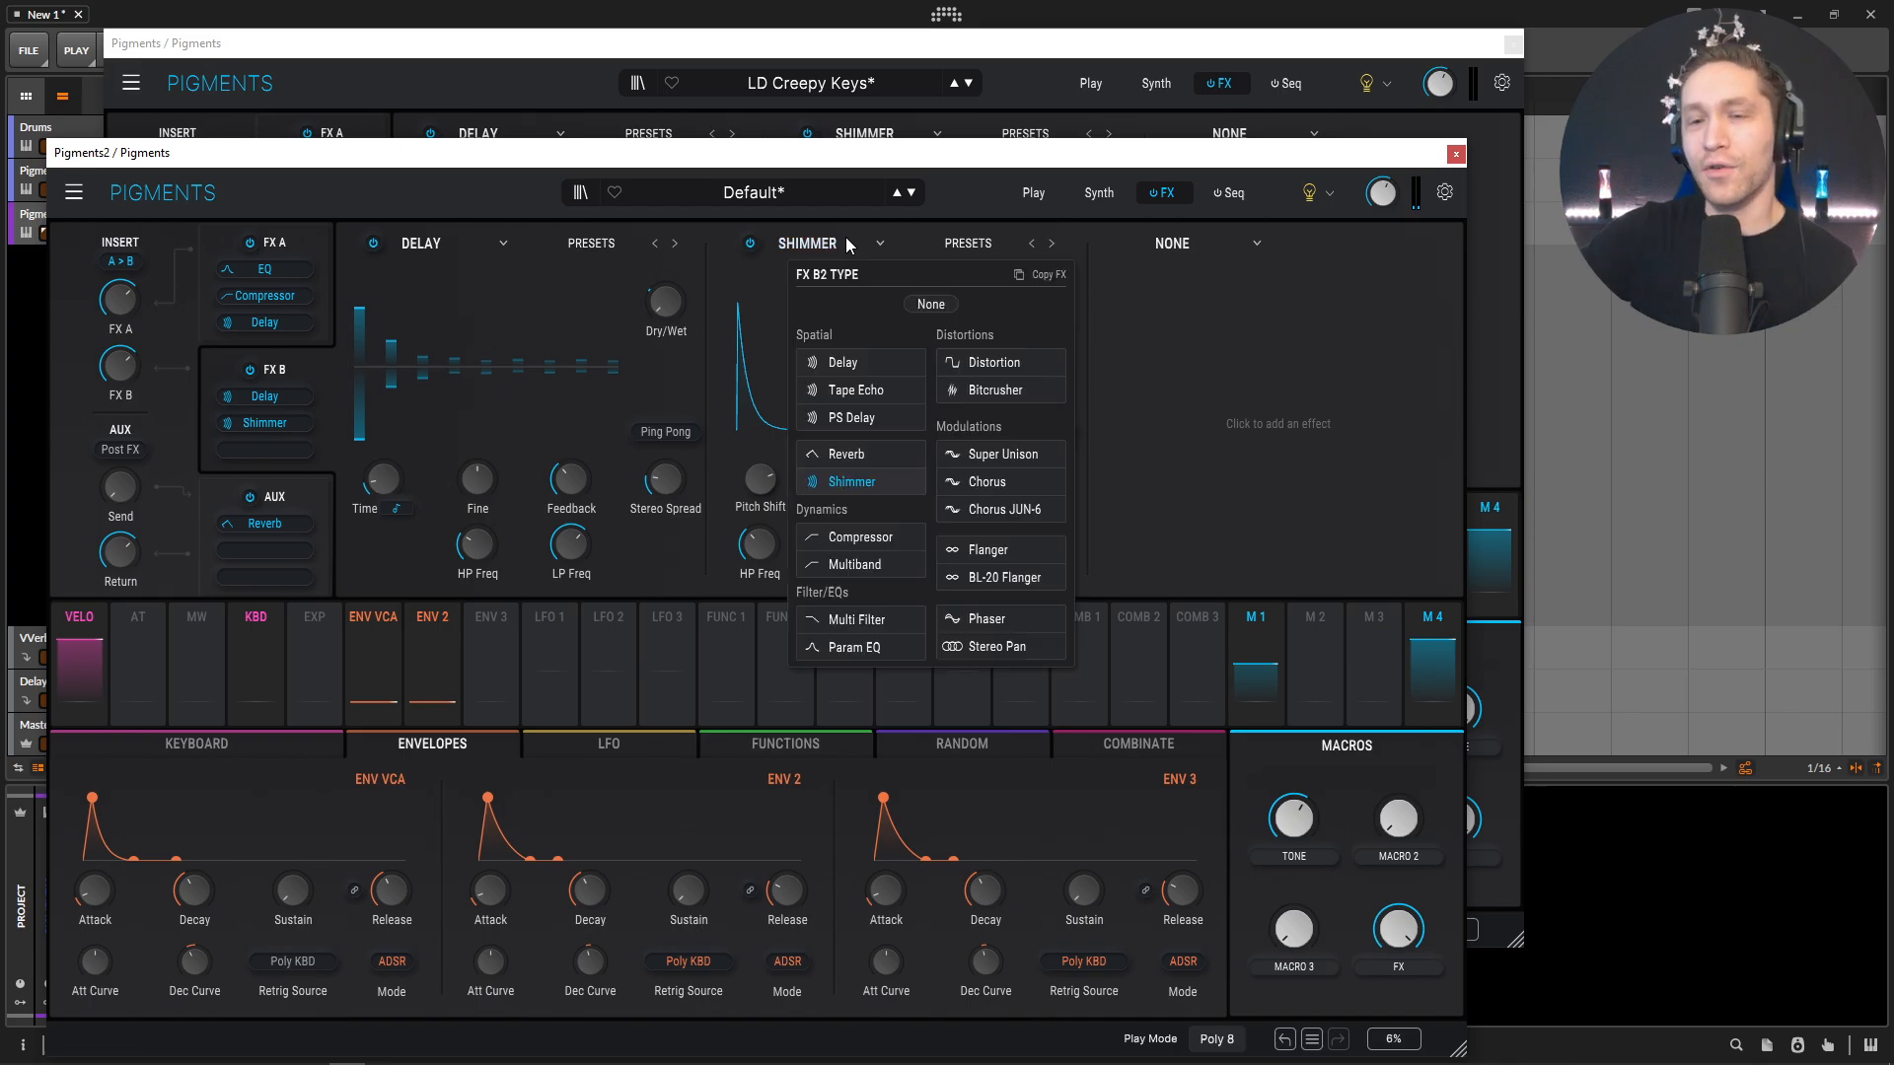
left_click(1241, 436)
Step: Check the Shimmer mix in LD Creepy Keys, turn down the Pigments2 Shimmer's Dry/Wet and modulate it with Macro 4
left_click(1006, 67)
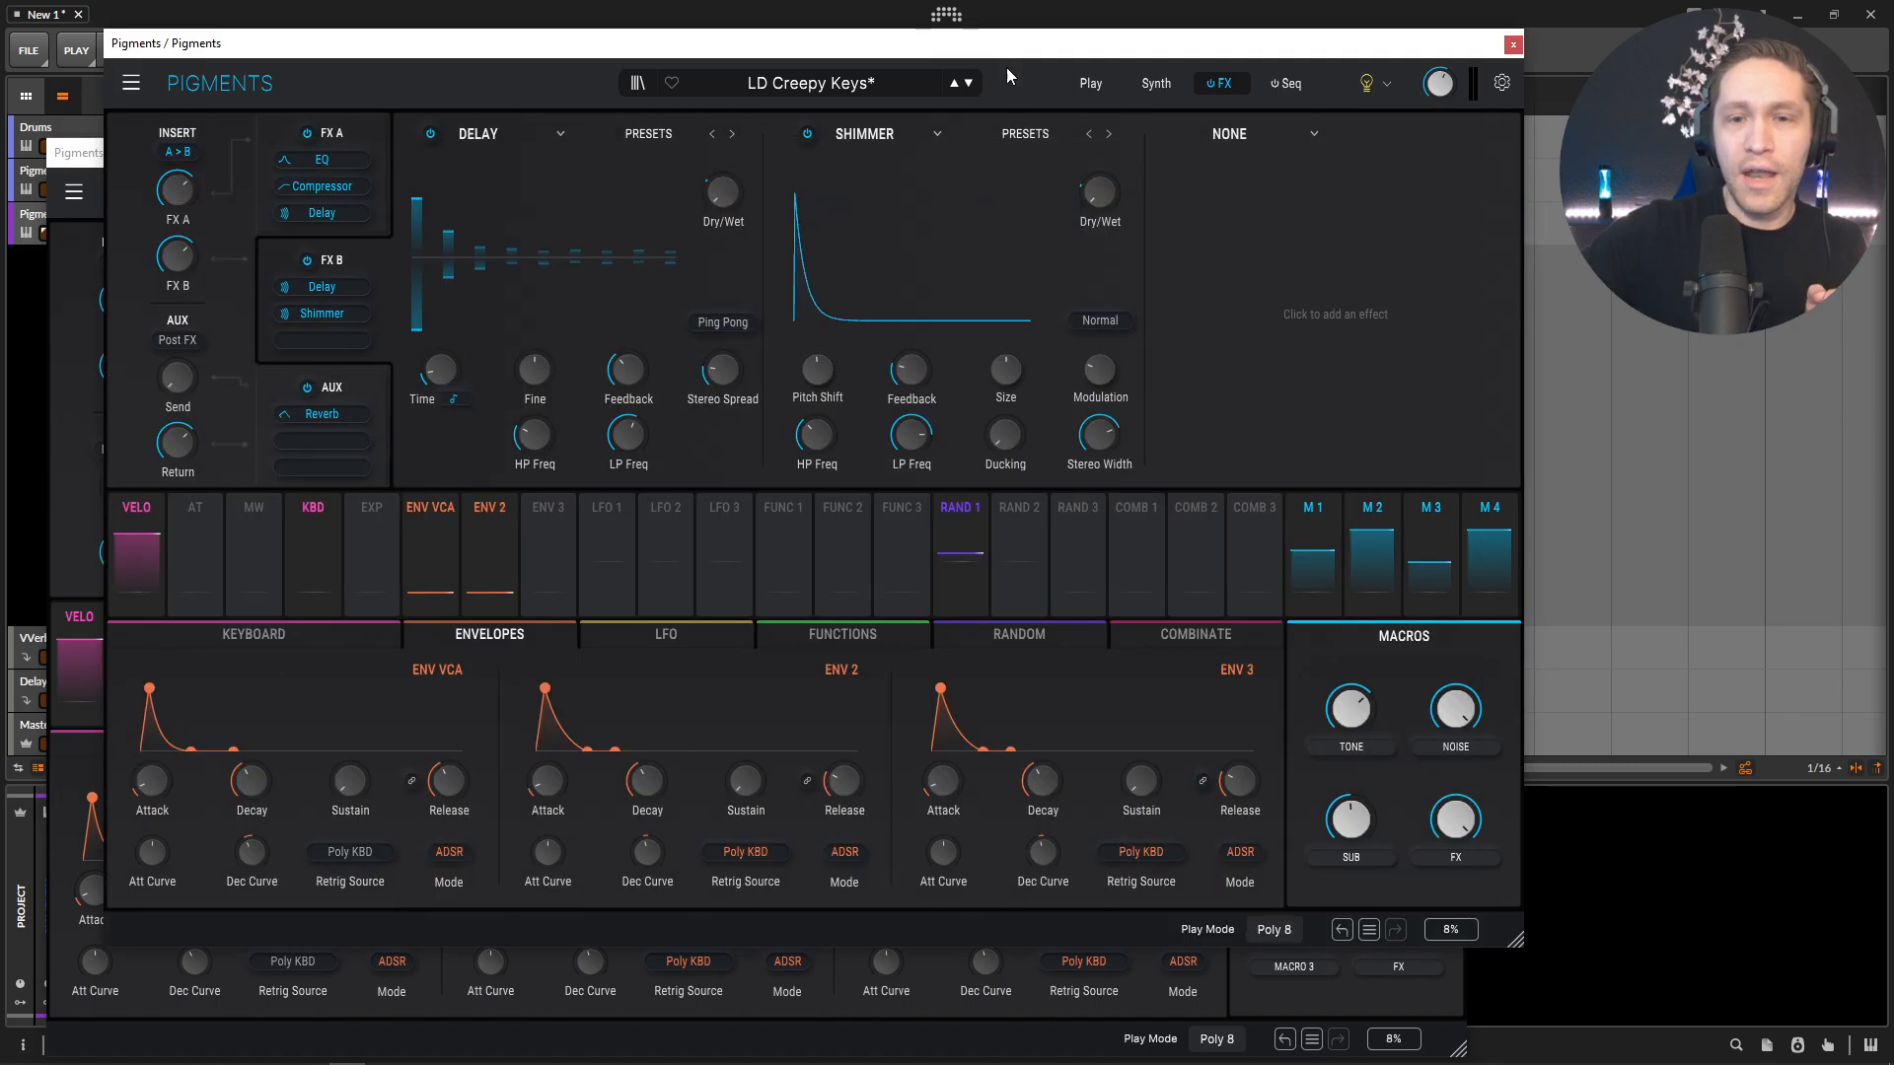
mouse_move(1104, 253)
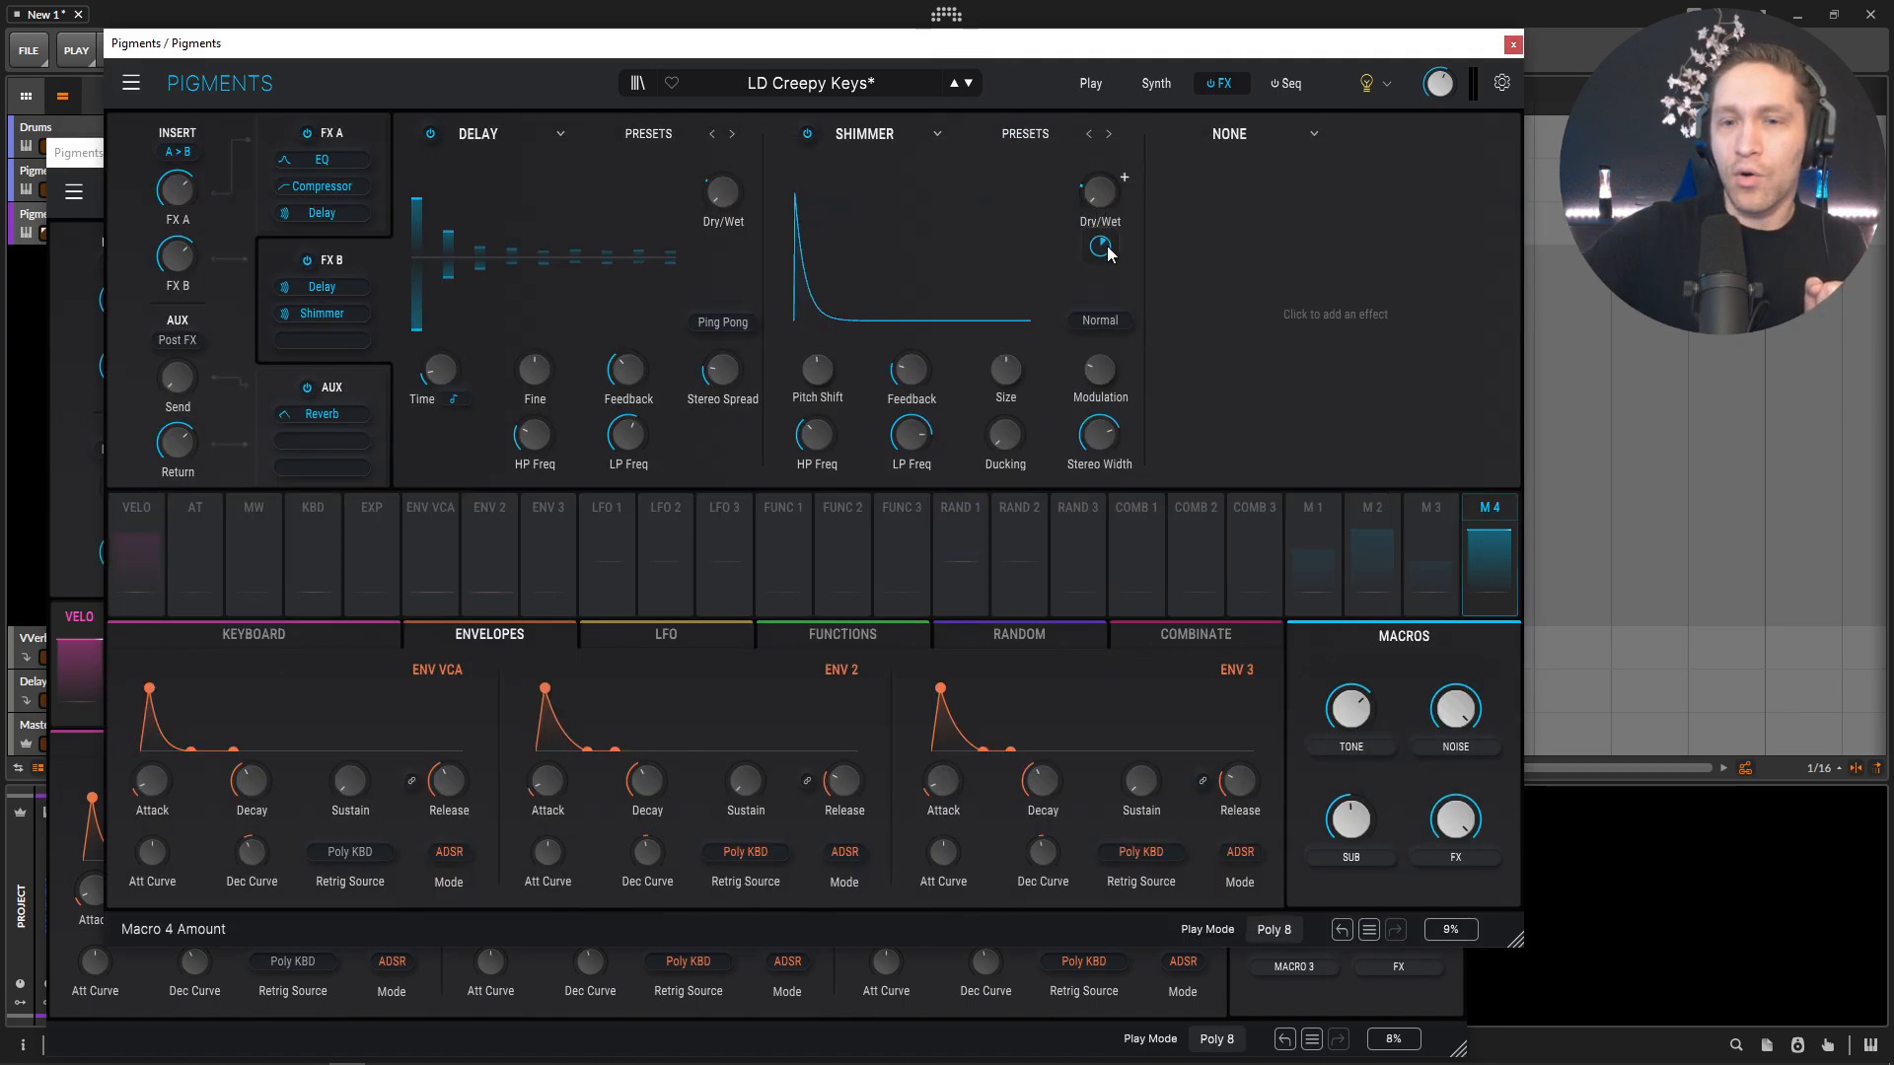
left_click(1408, 995)
left_click_drag(1444, 711, 1043, 303)
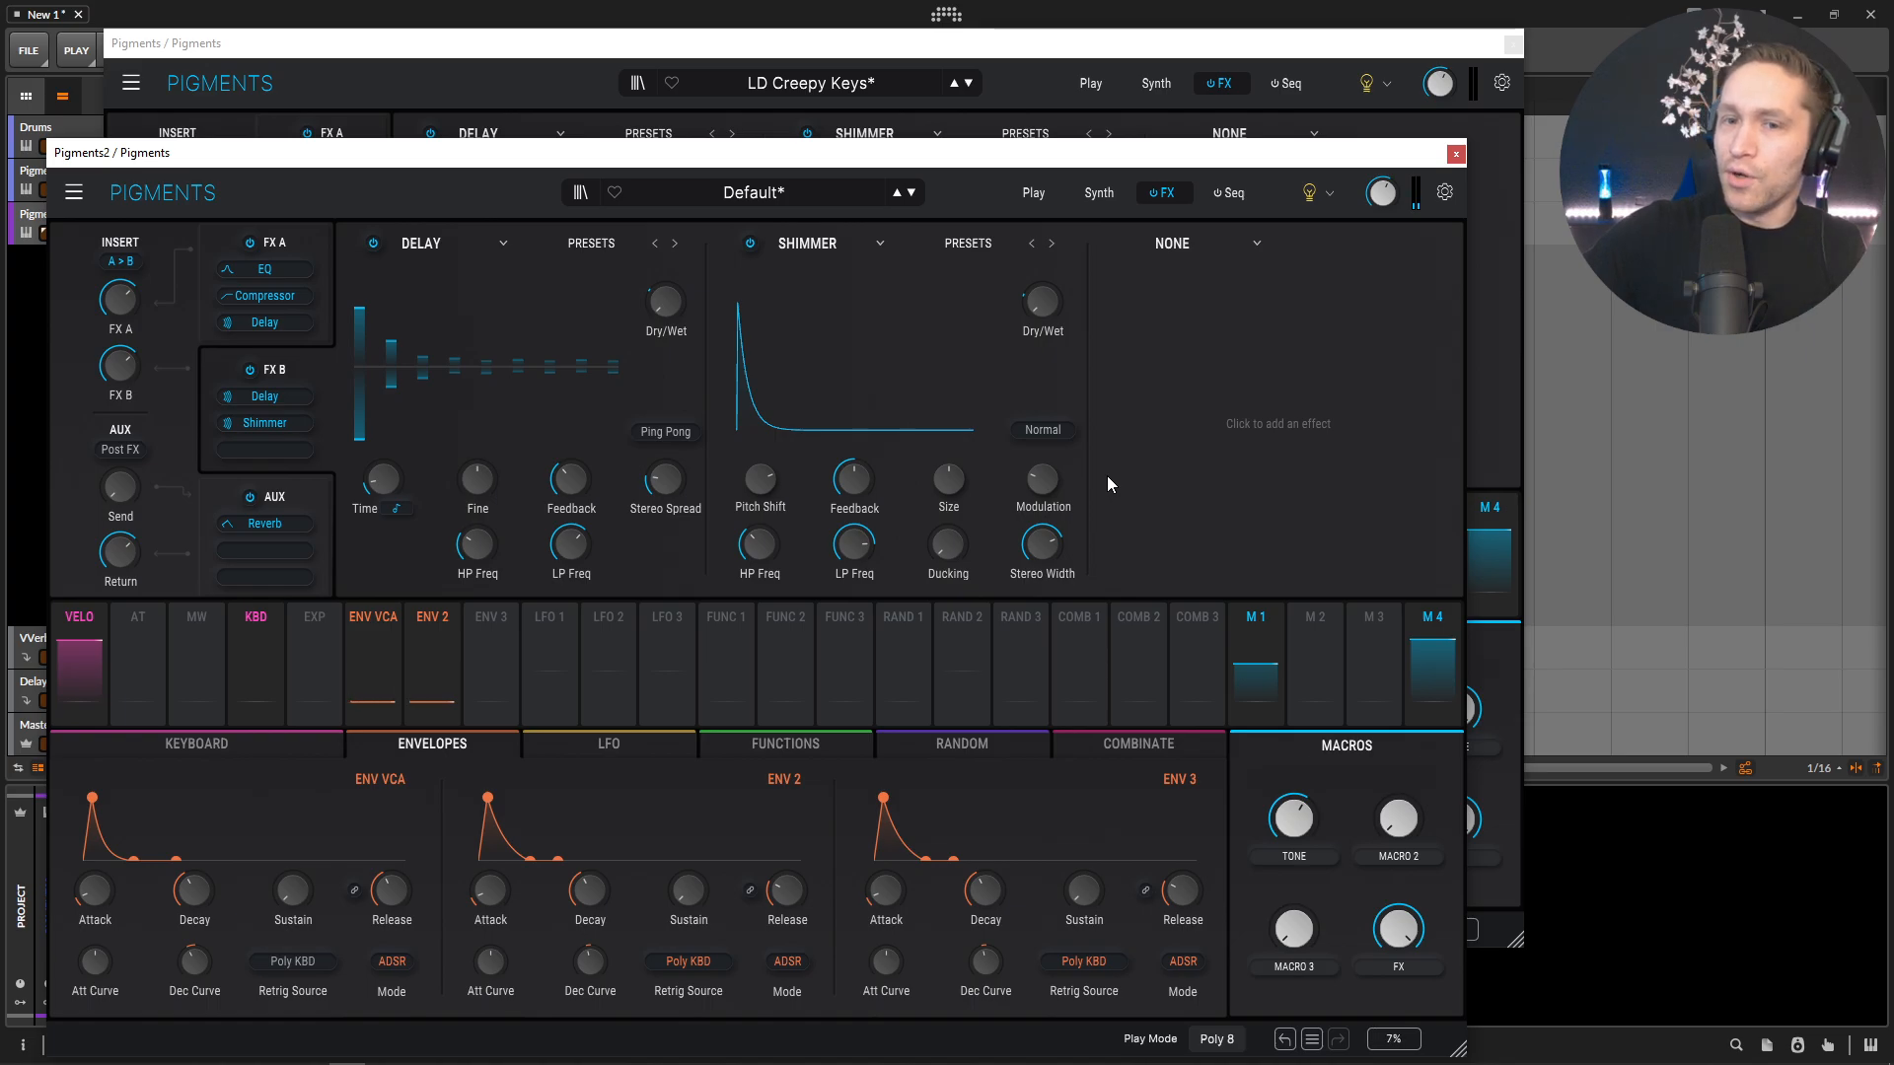
Step: Match the Pigments2 Shimmer to LD Creepy Keys by lowering Pitch Shift to about -1 st and reducing Feedback
mouse_move(760, 480)
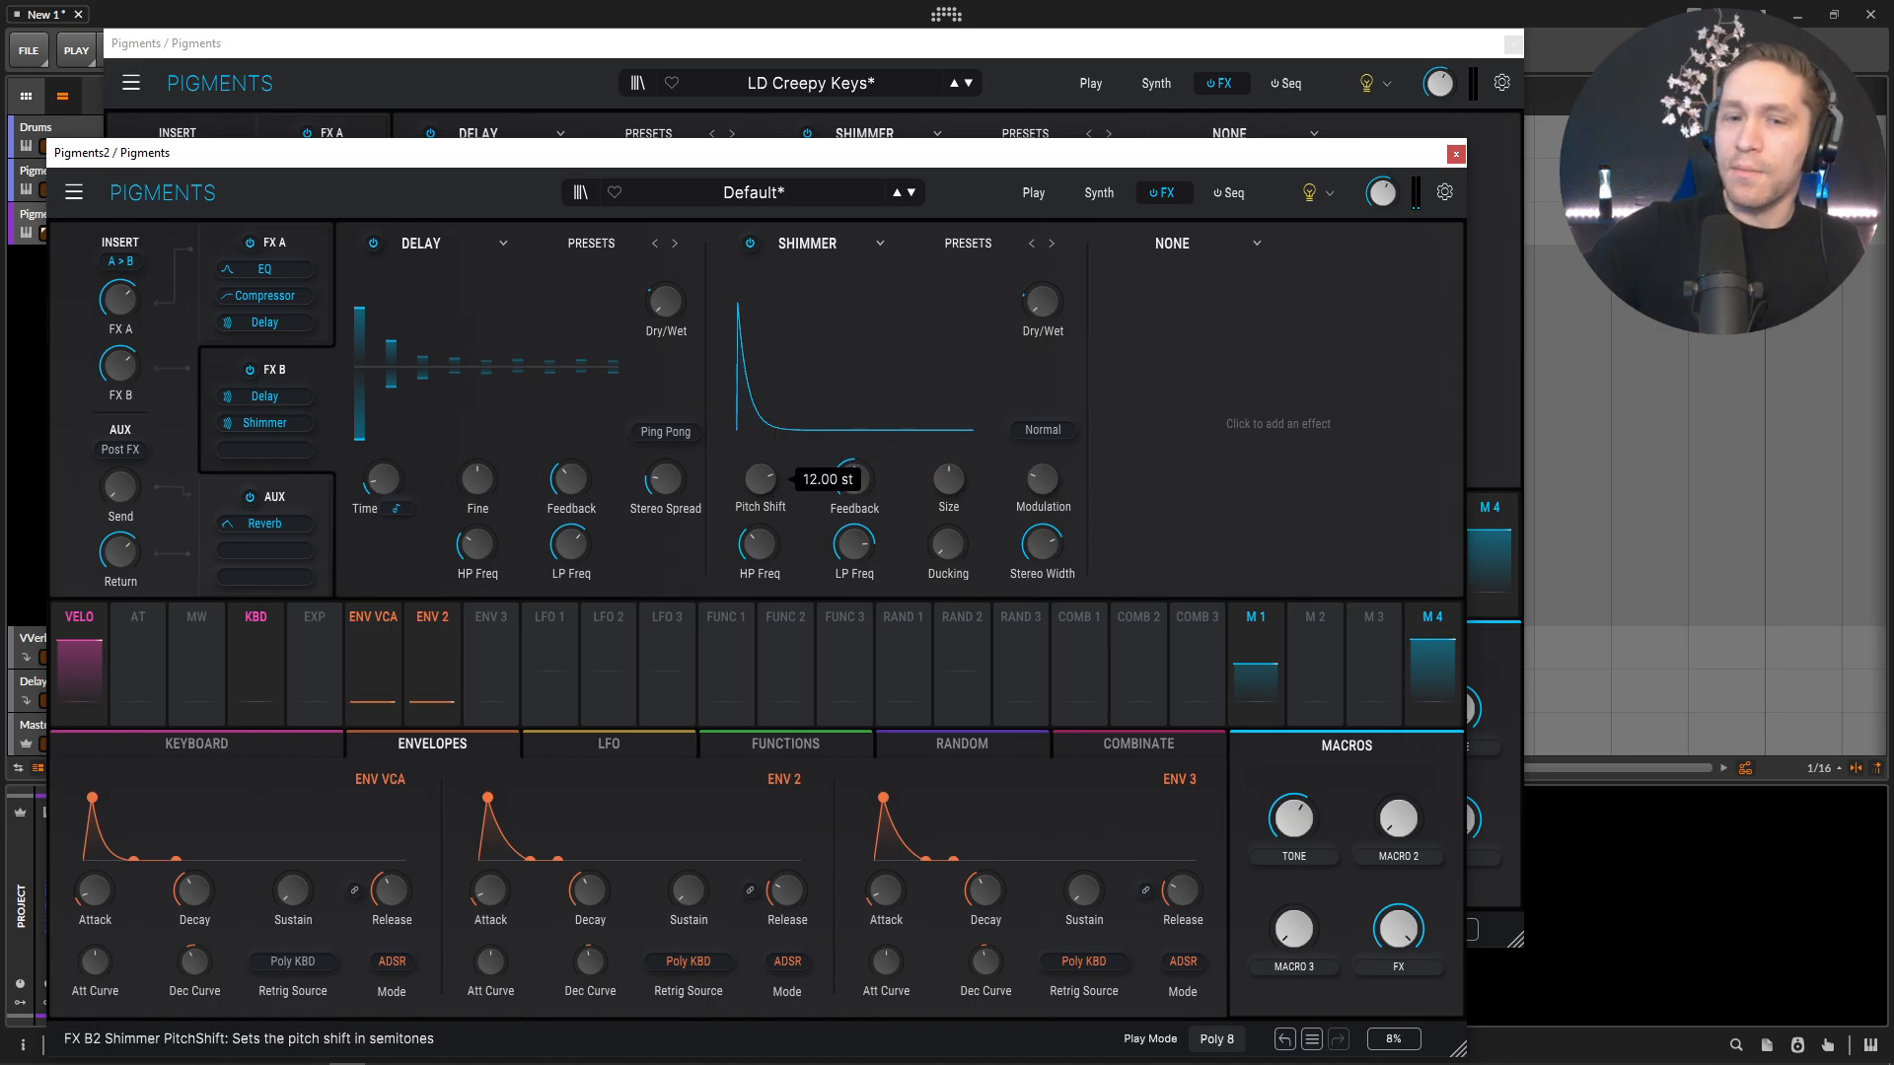
left_click_drag(760, 481, 760, 507)
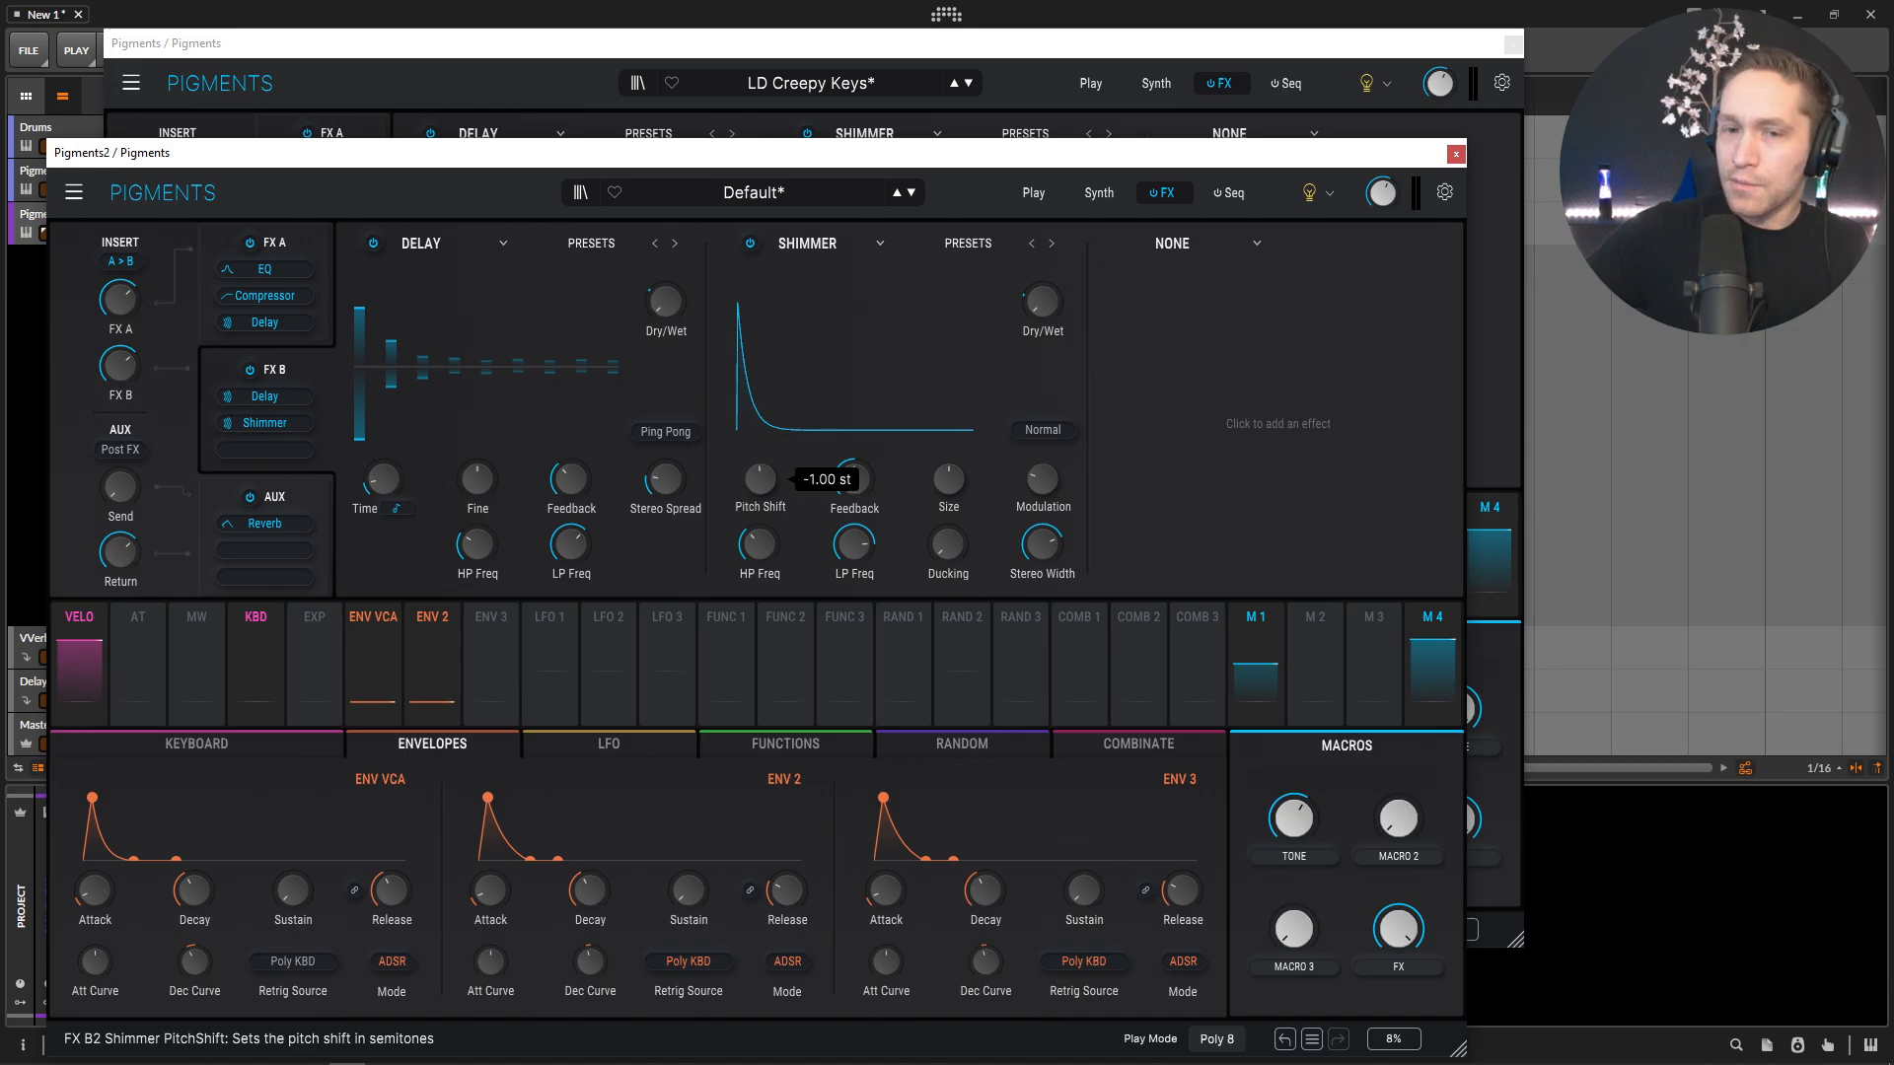
left_click(1019, 48)
mouse_move(813, 370)
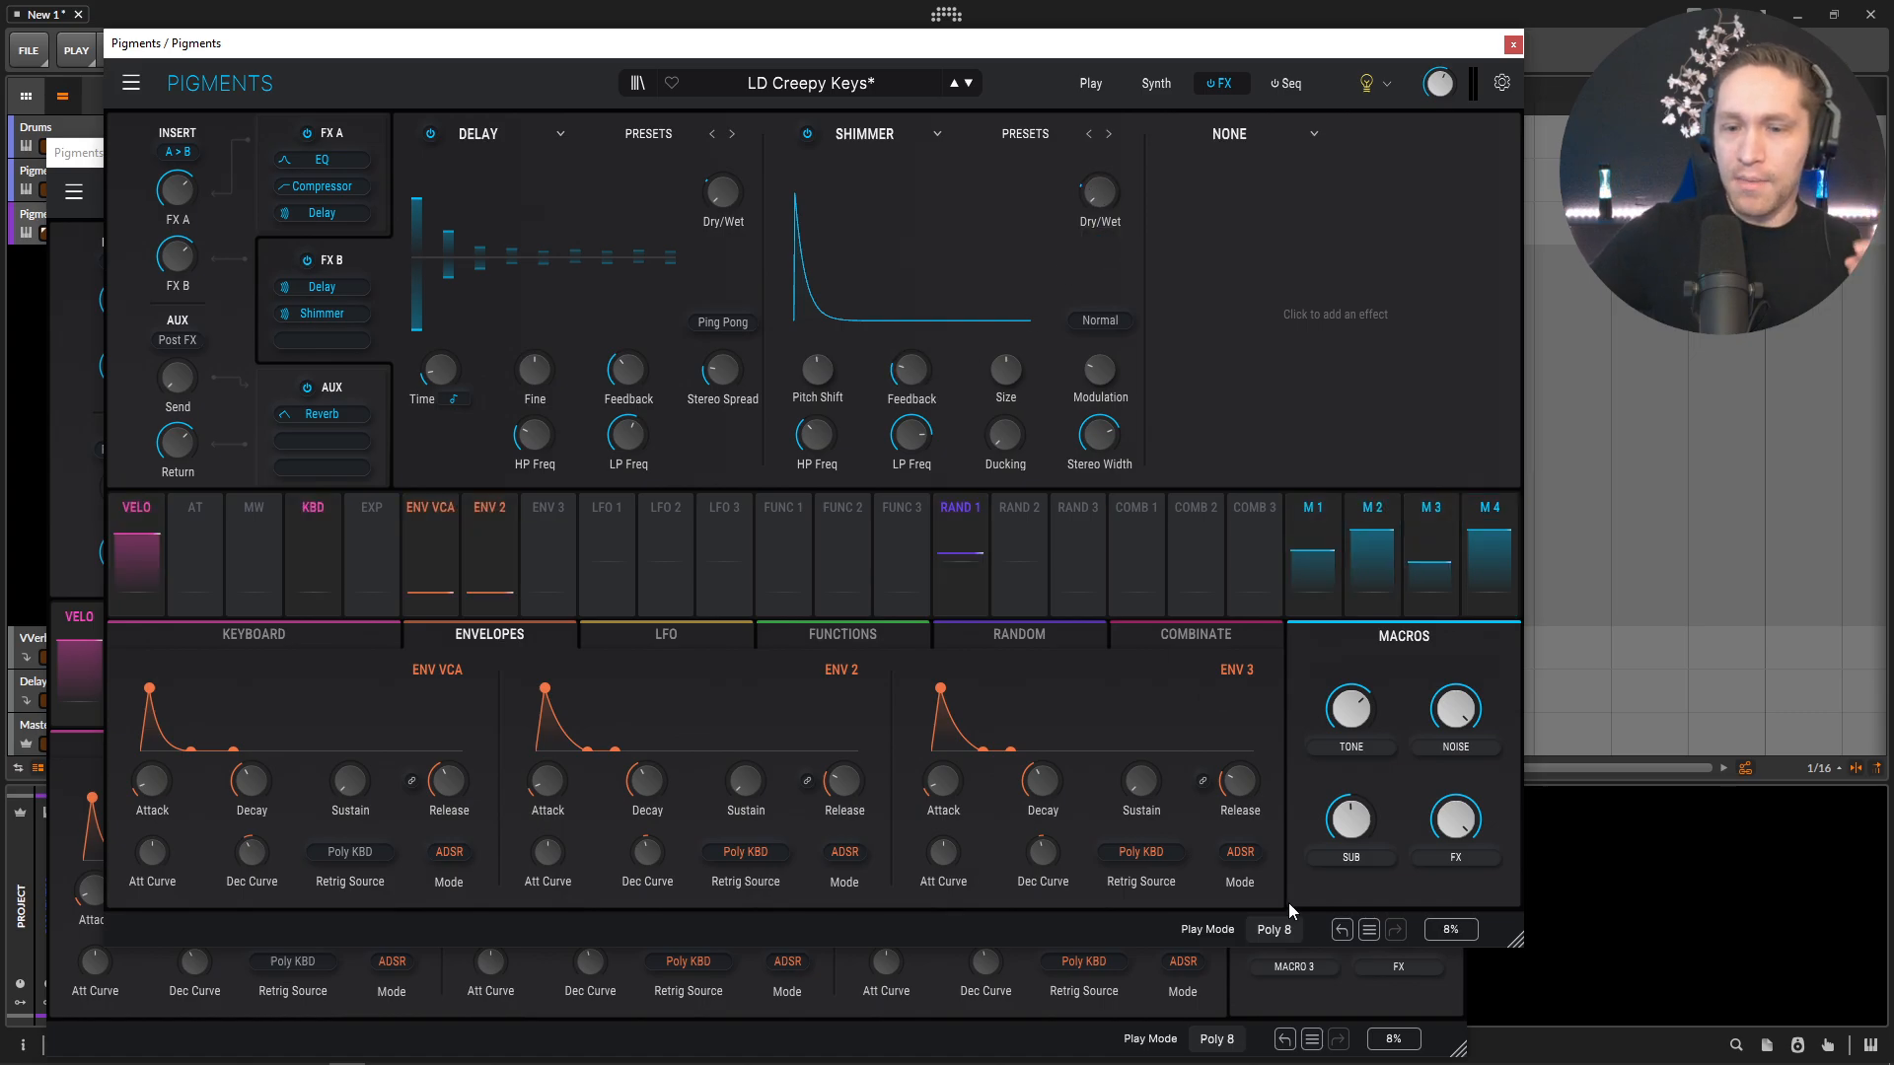
left_click(1278, 976)
mouse_move(878, 463)
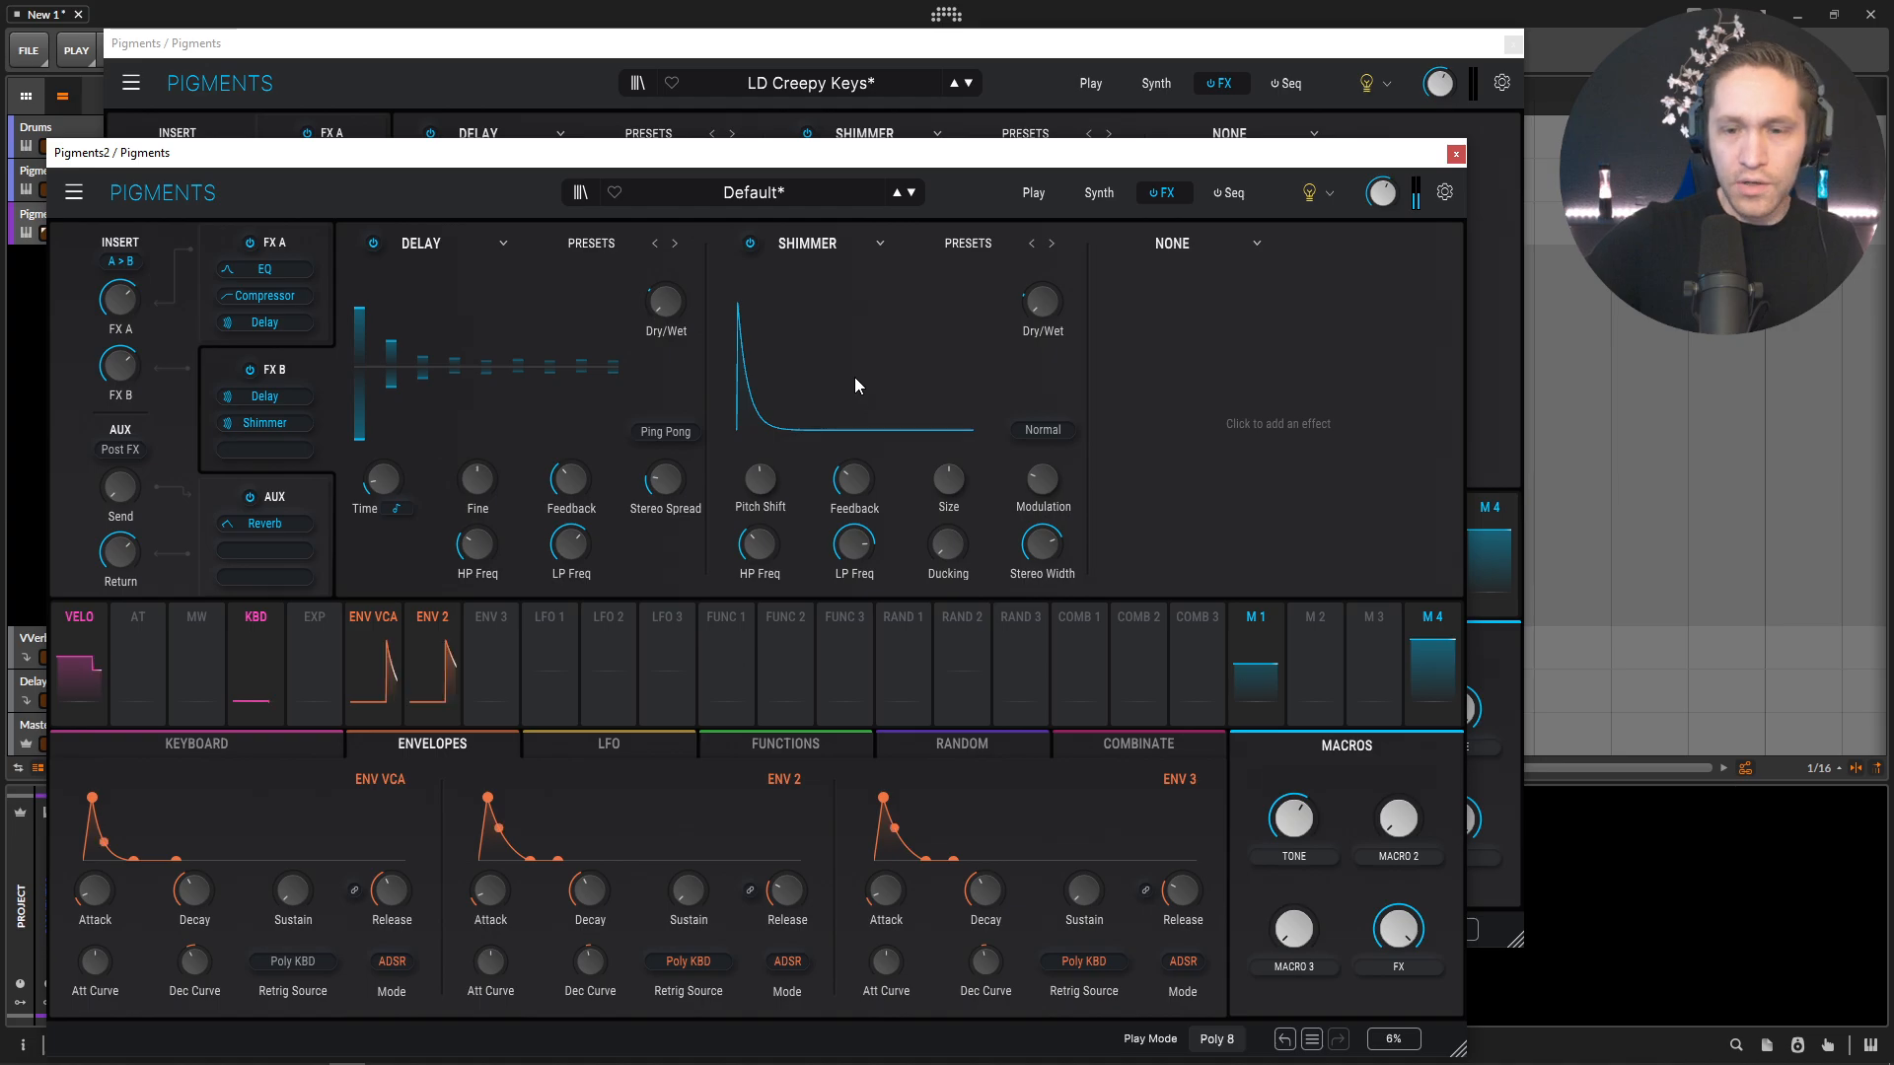
Step: Show the Utility Engine synth settings in both LD Creepy Keys and Pigments2
left_click(1213, 39)
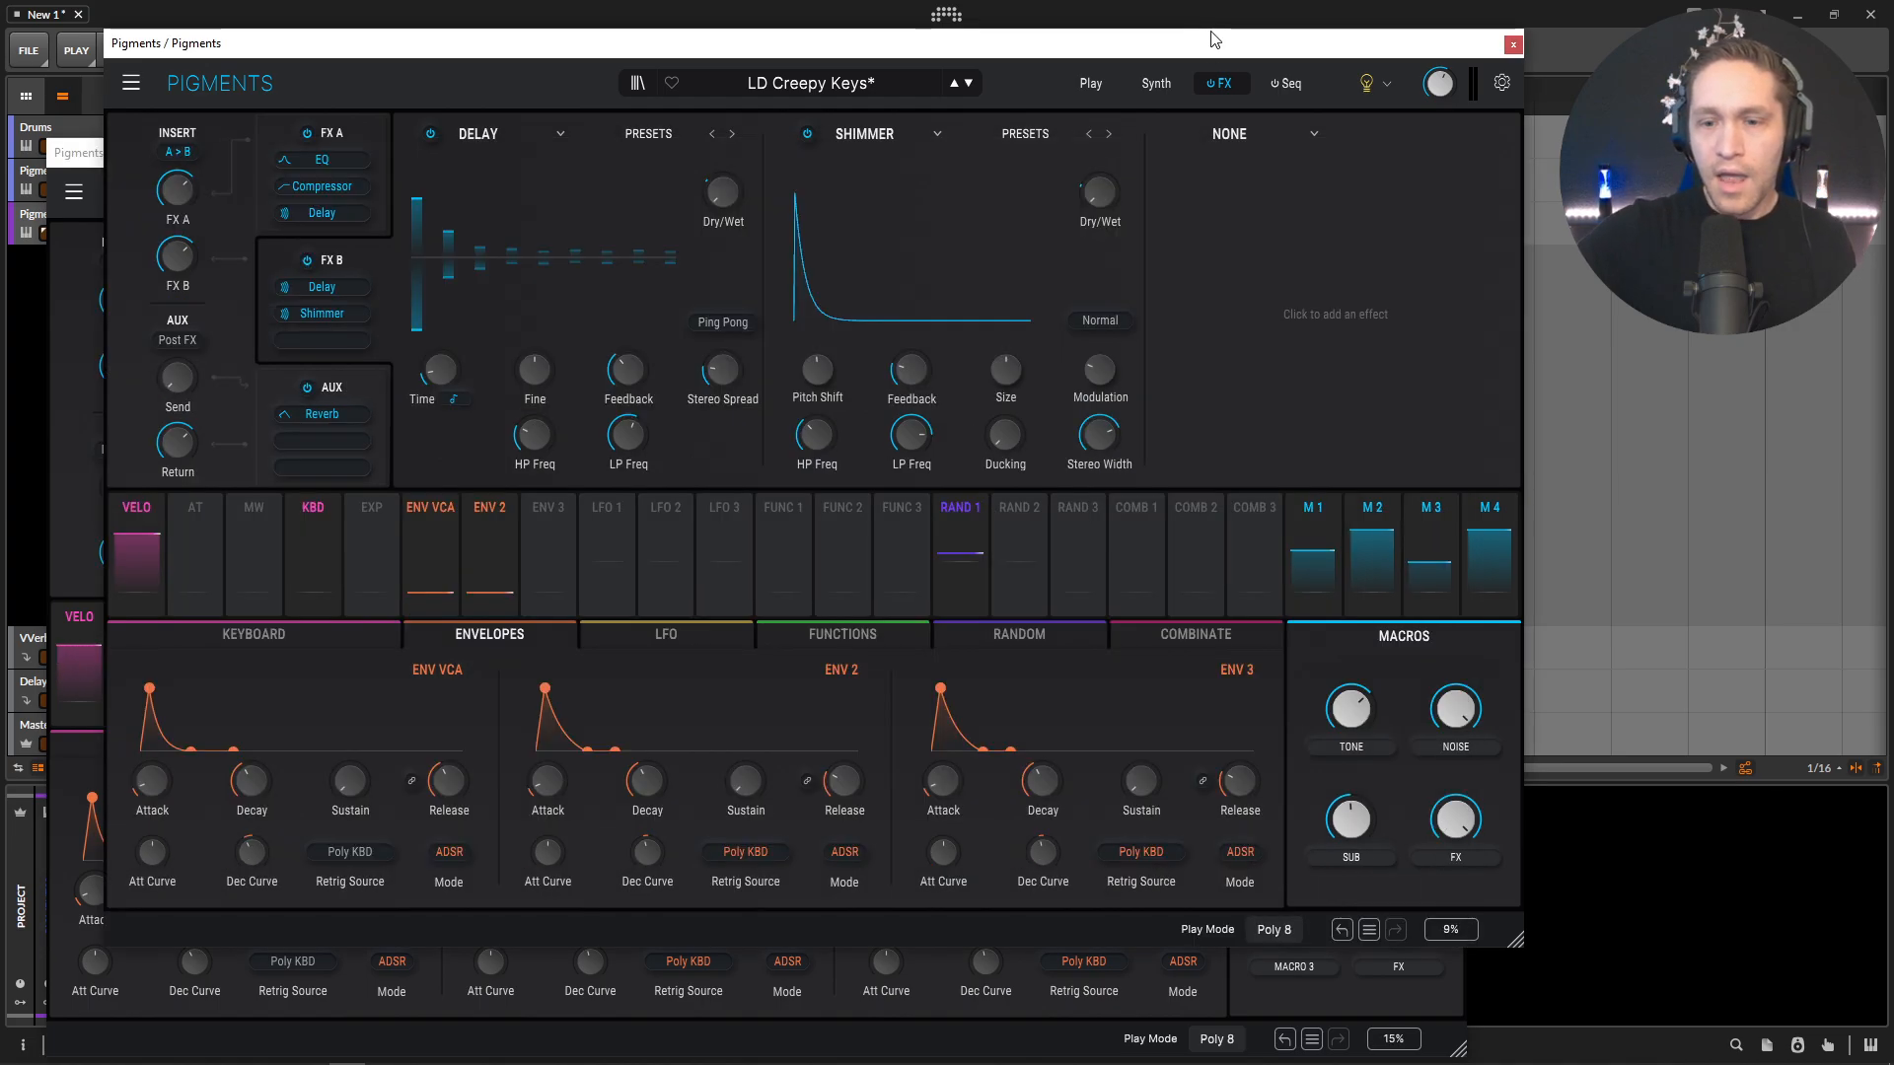
left_click(1156, 85)
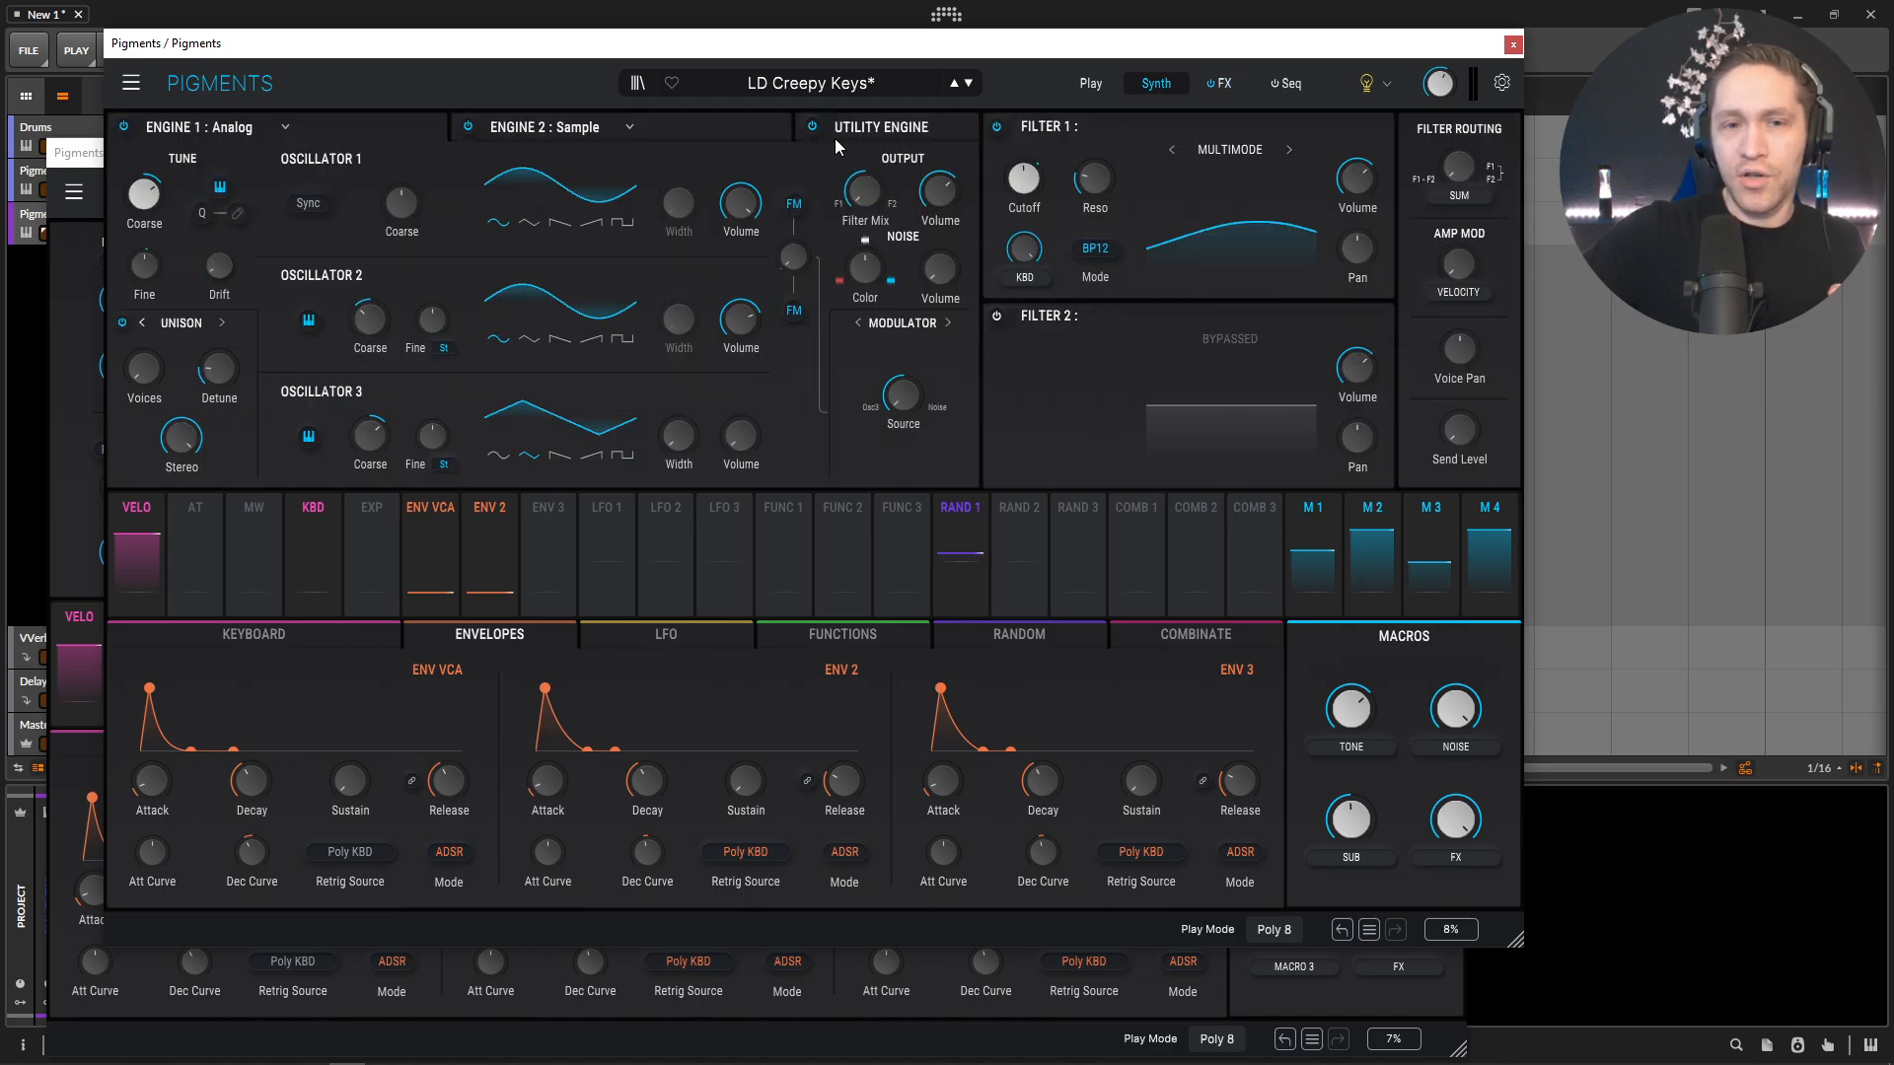
left_click(868, 134)
left_click(1334, 1003)
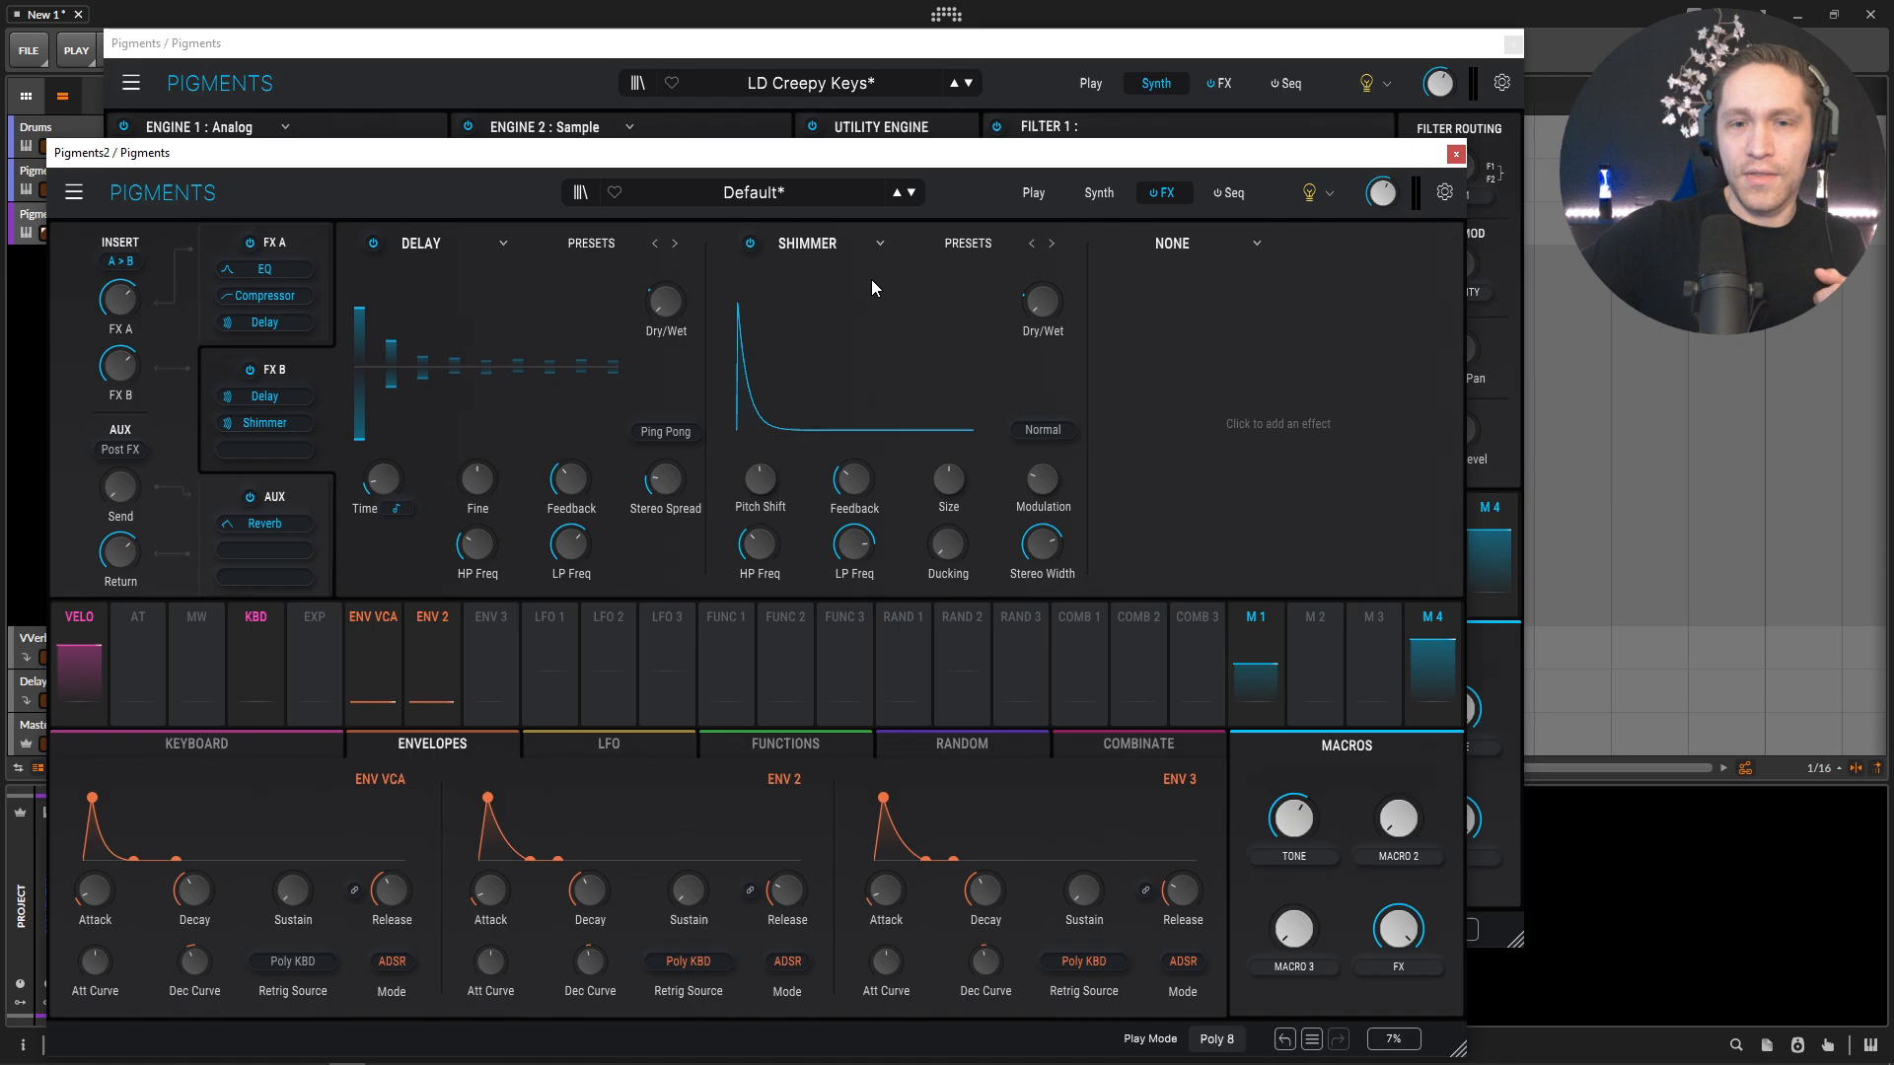
left_click(1095, 194)
left_click(815, 244)
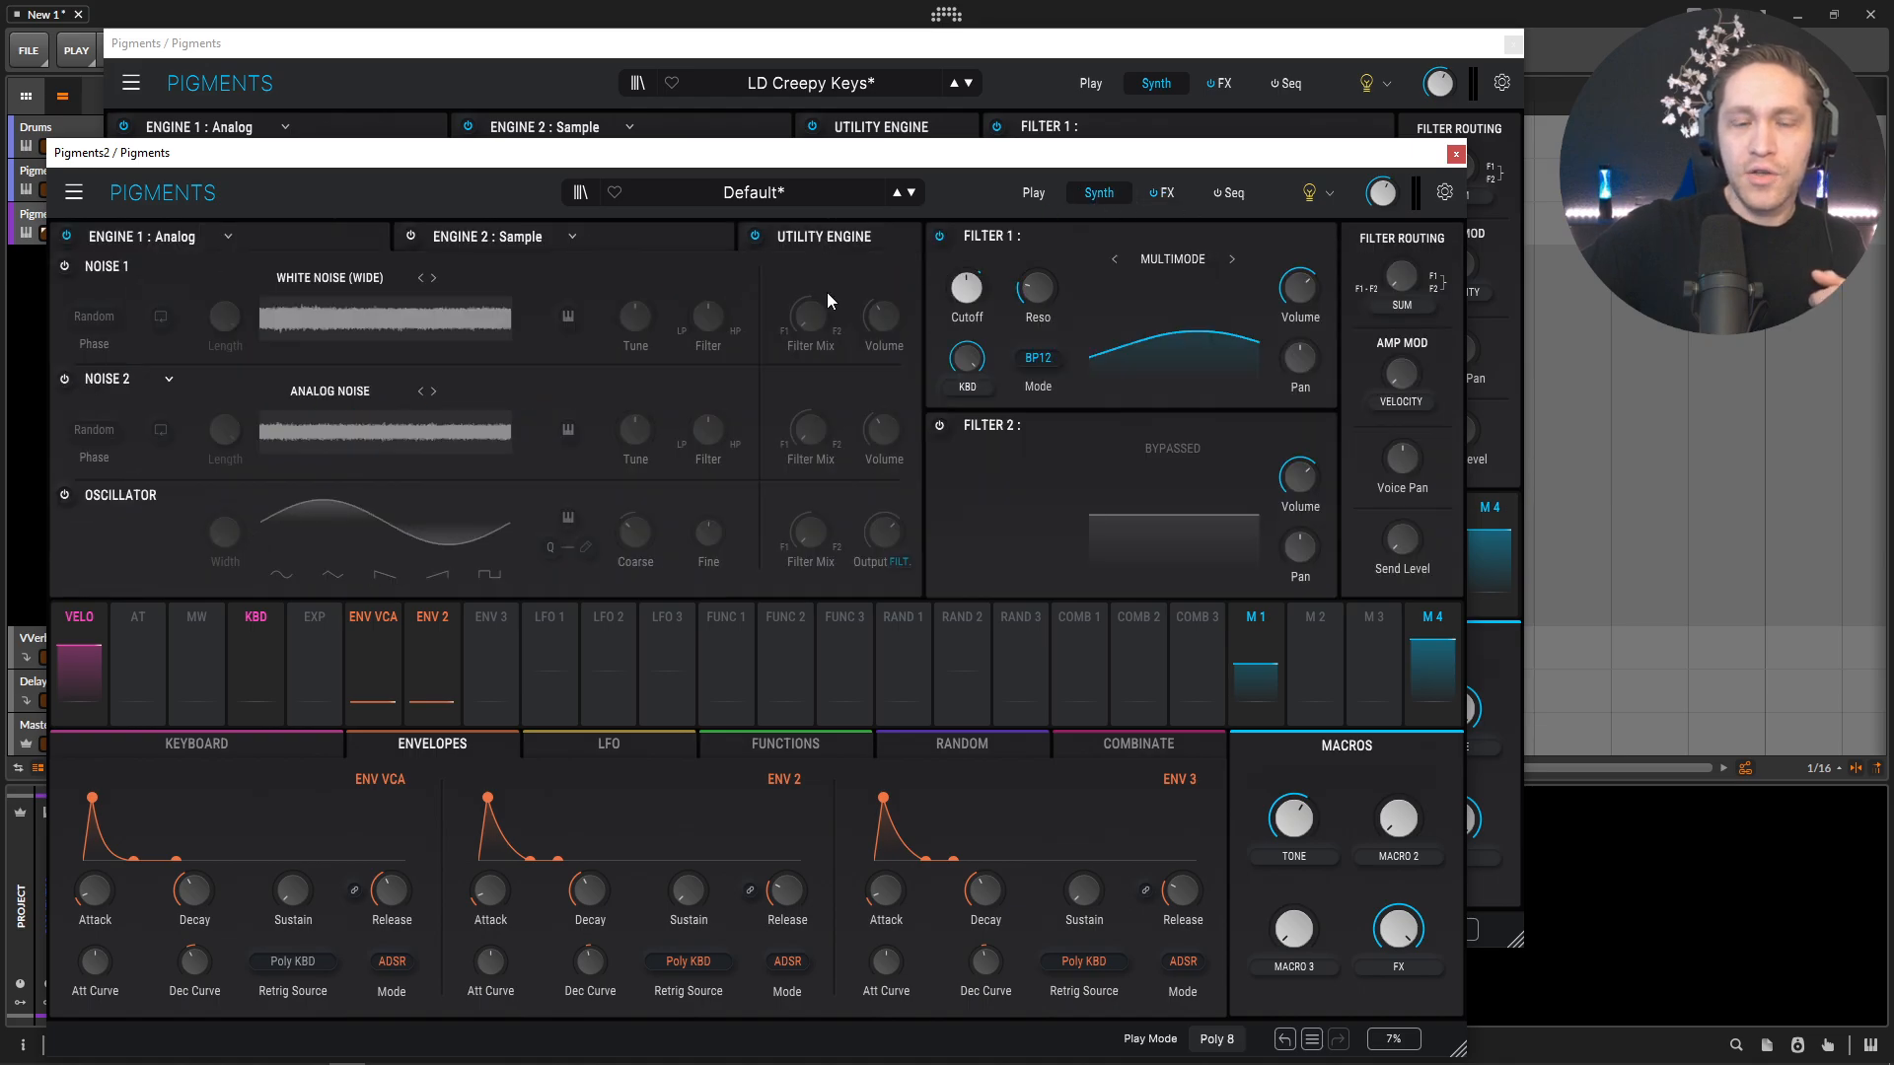
Step: Following LD Creepy Keys, enable the Utility Engine oscillator in Pigments2 and turn down its Output with Macro 3 modulating it
left_click(1032, 85)
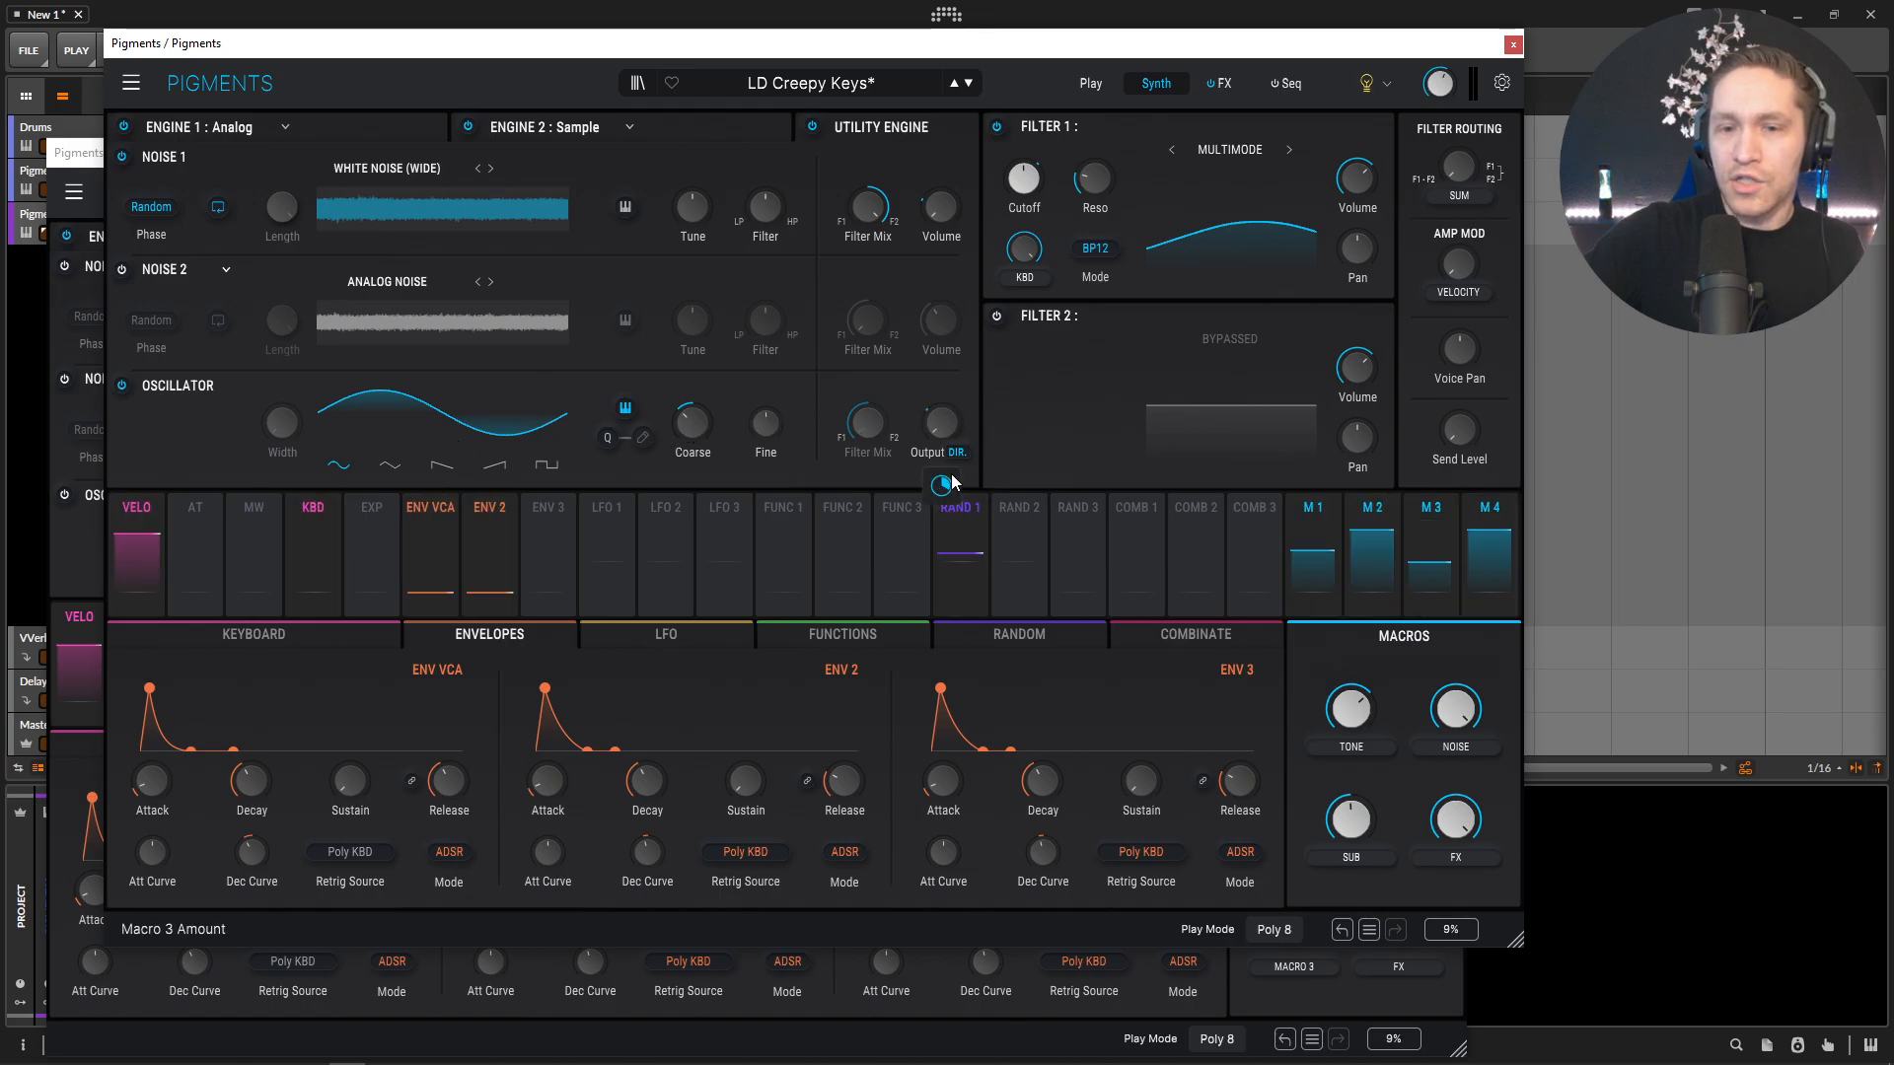
mouse_move(951, 497)
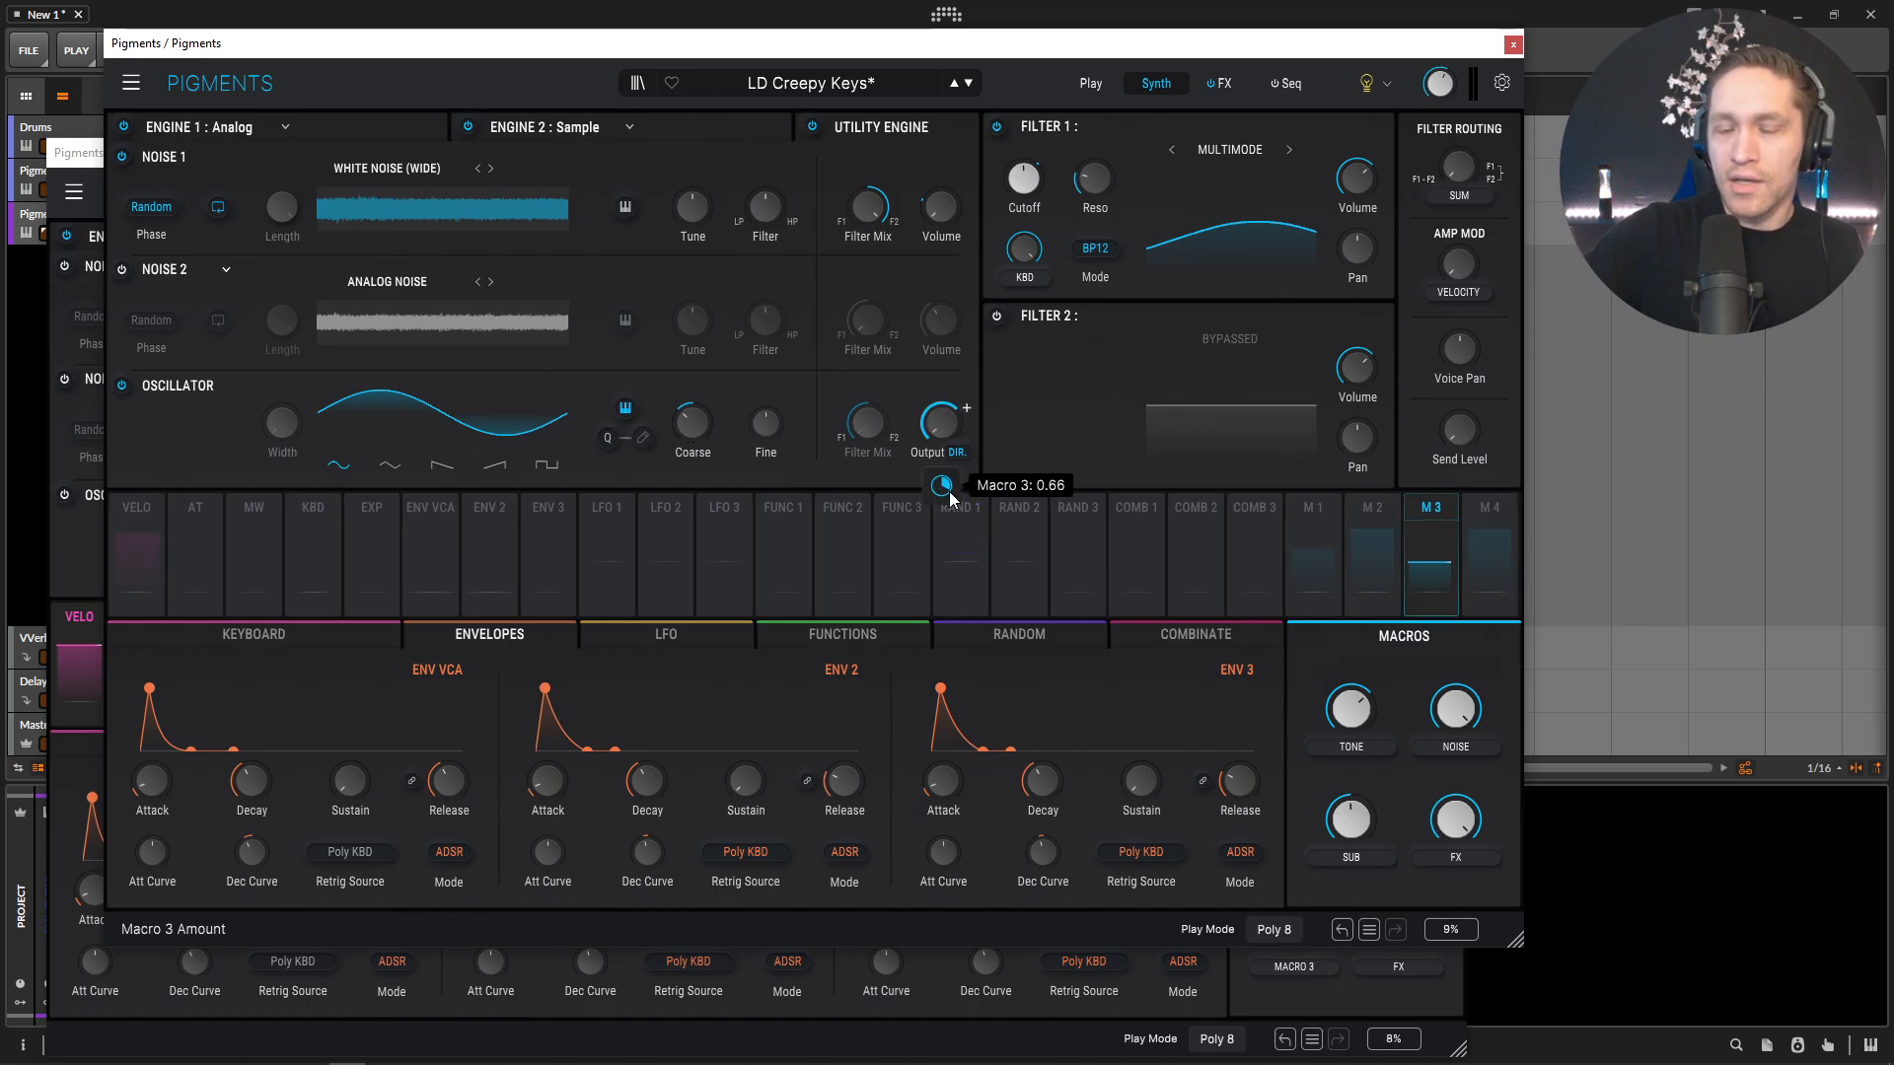
left_click(1375, 1004)
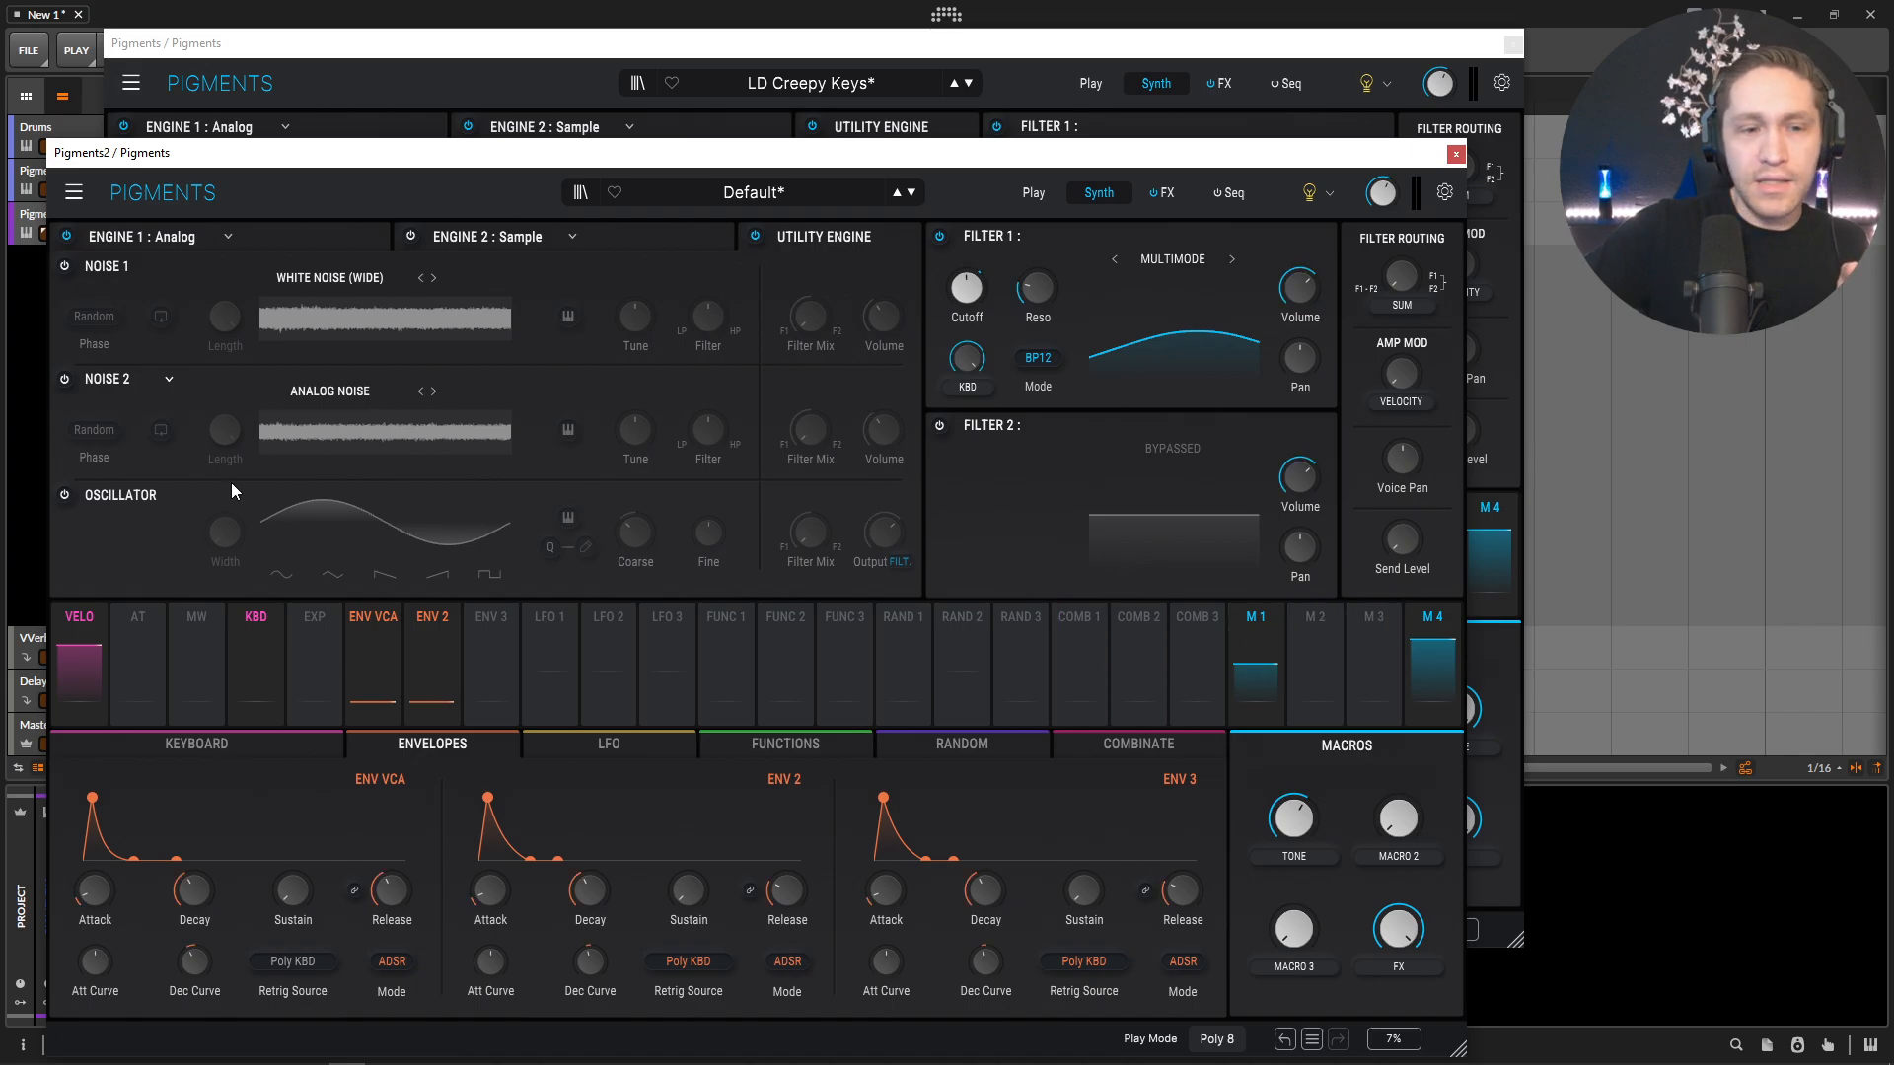
left_click(64, 495)
left_click_drag(1349, 708, 880, 538)
left_click_drag(883, 533, 884, 690)
left_click(1023, 44)
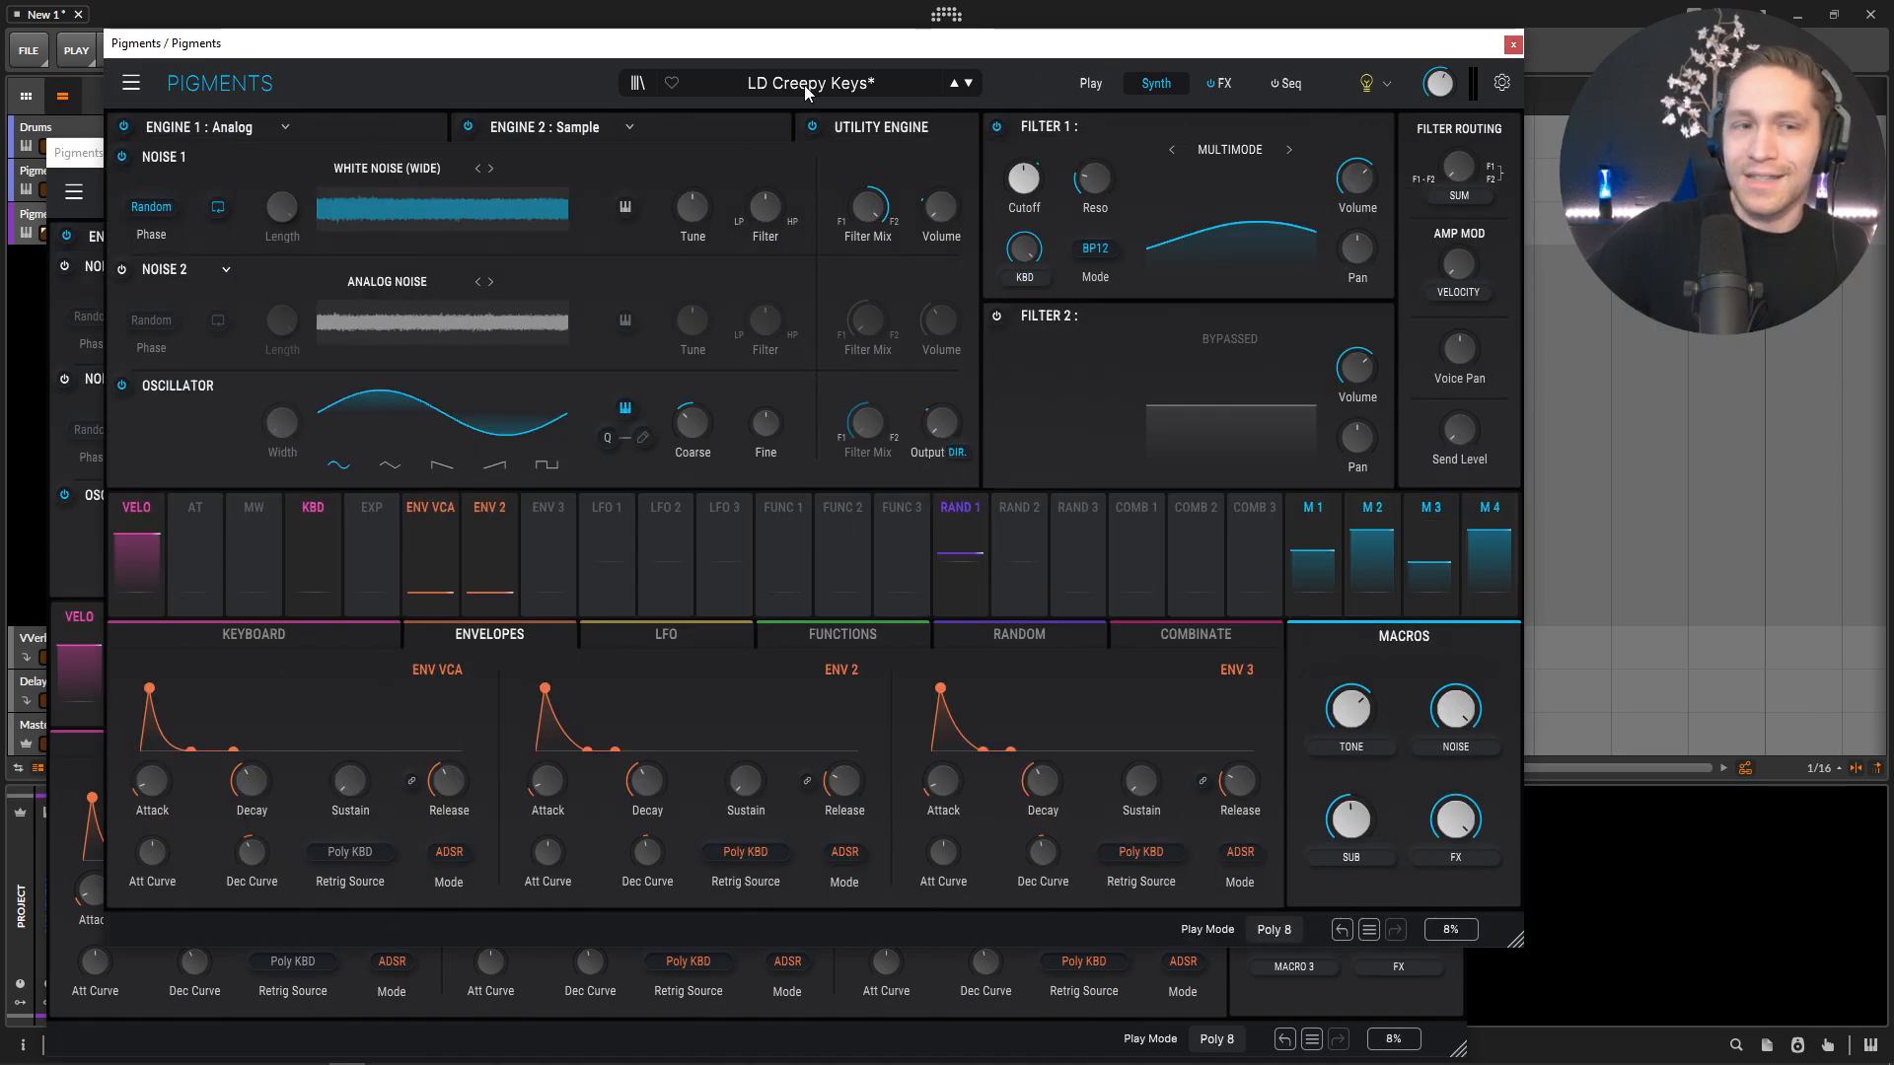
left_click(90, 148)
mouse_move(884, 594)
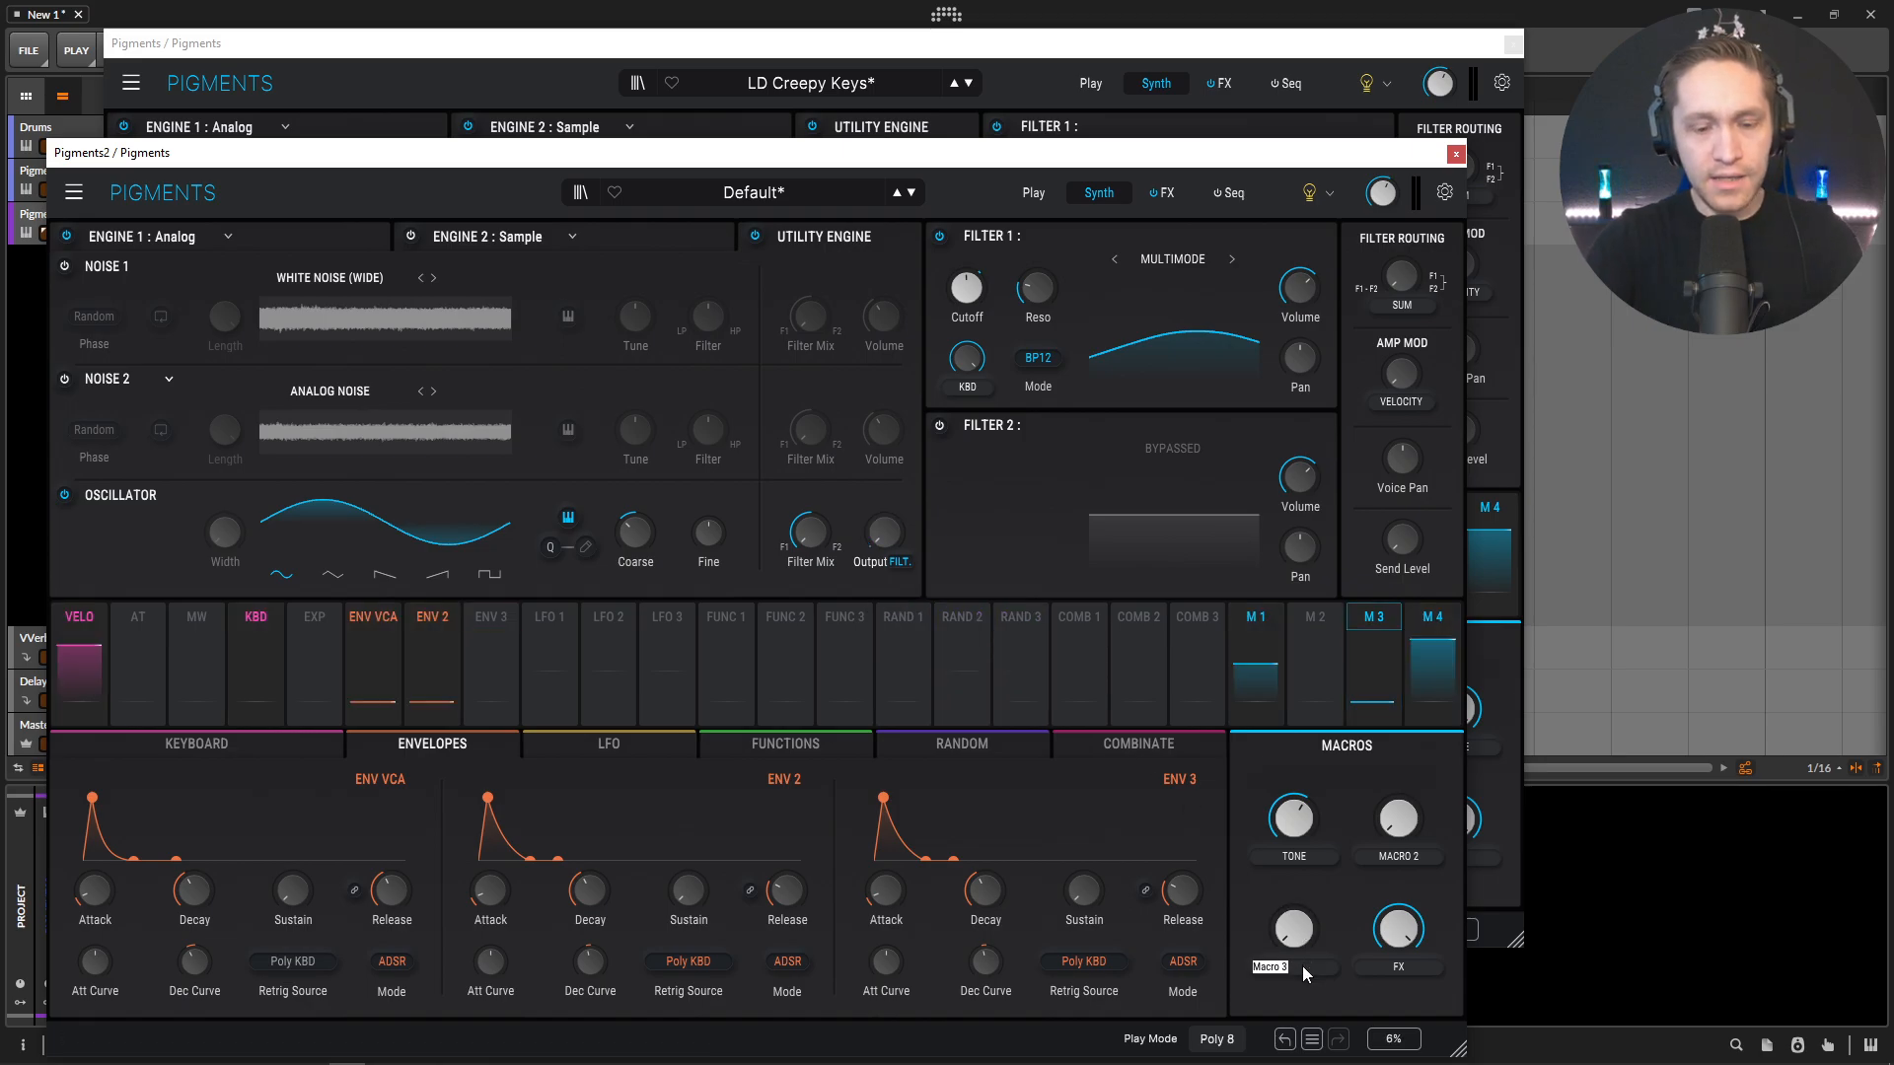
Step: Rename Macro 3 in Pigments2 as SUB and adjust its level against LD Creepy Keys
left_click_drag(1302, 967, 1302, 888)
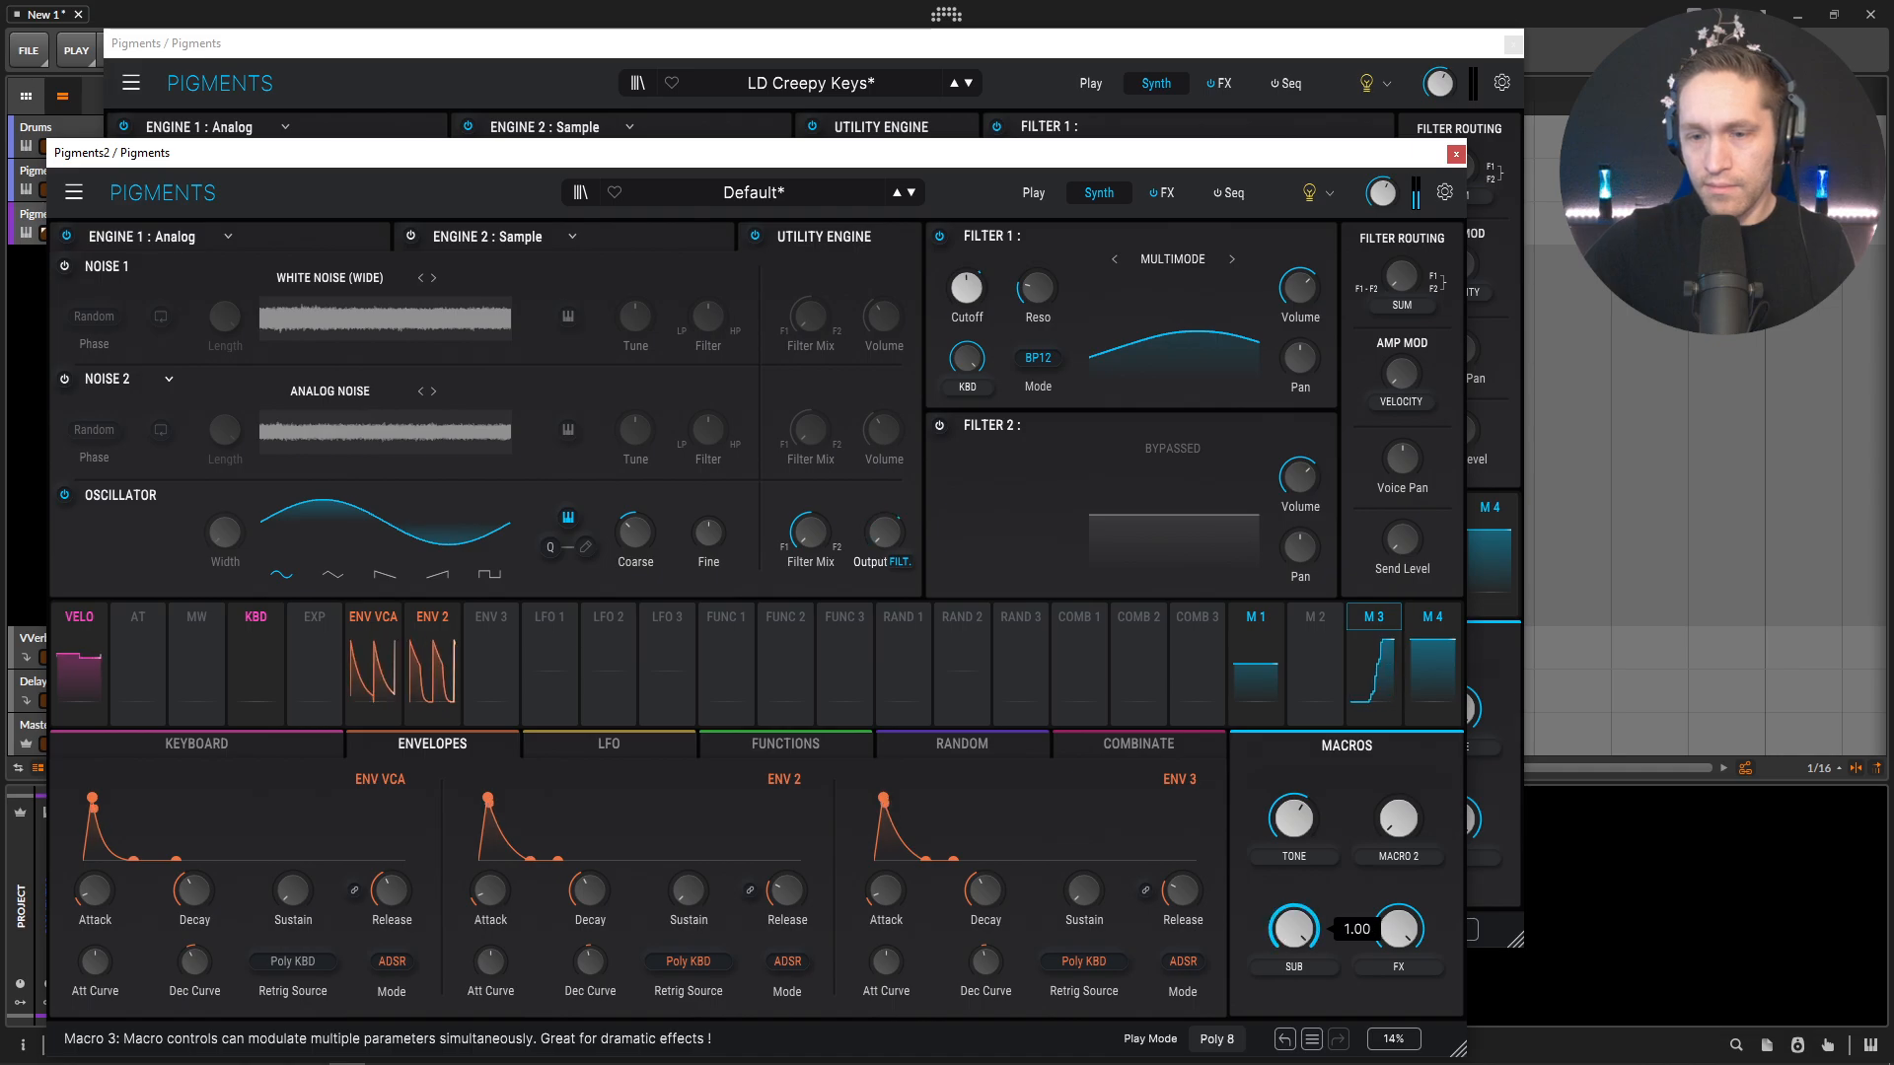
left_click(1381, 77)
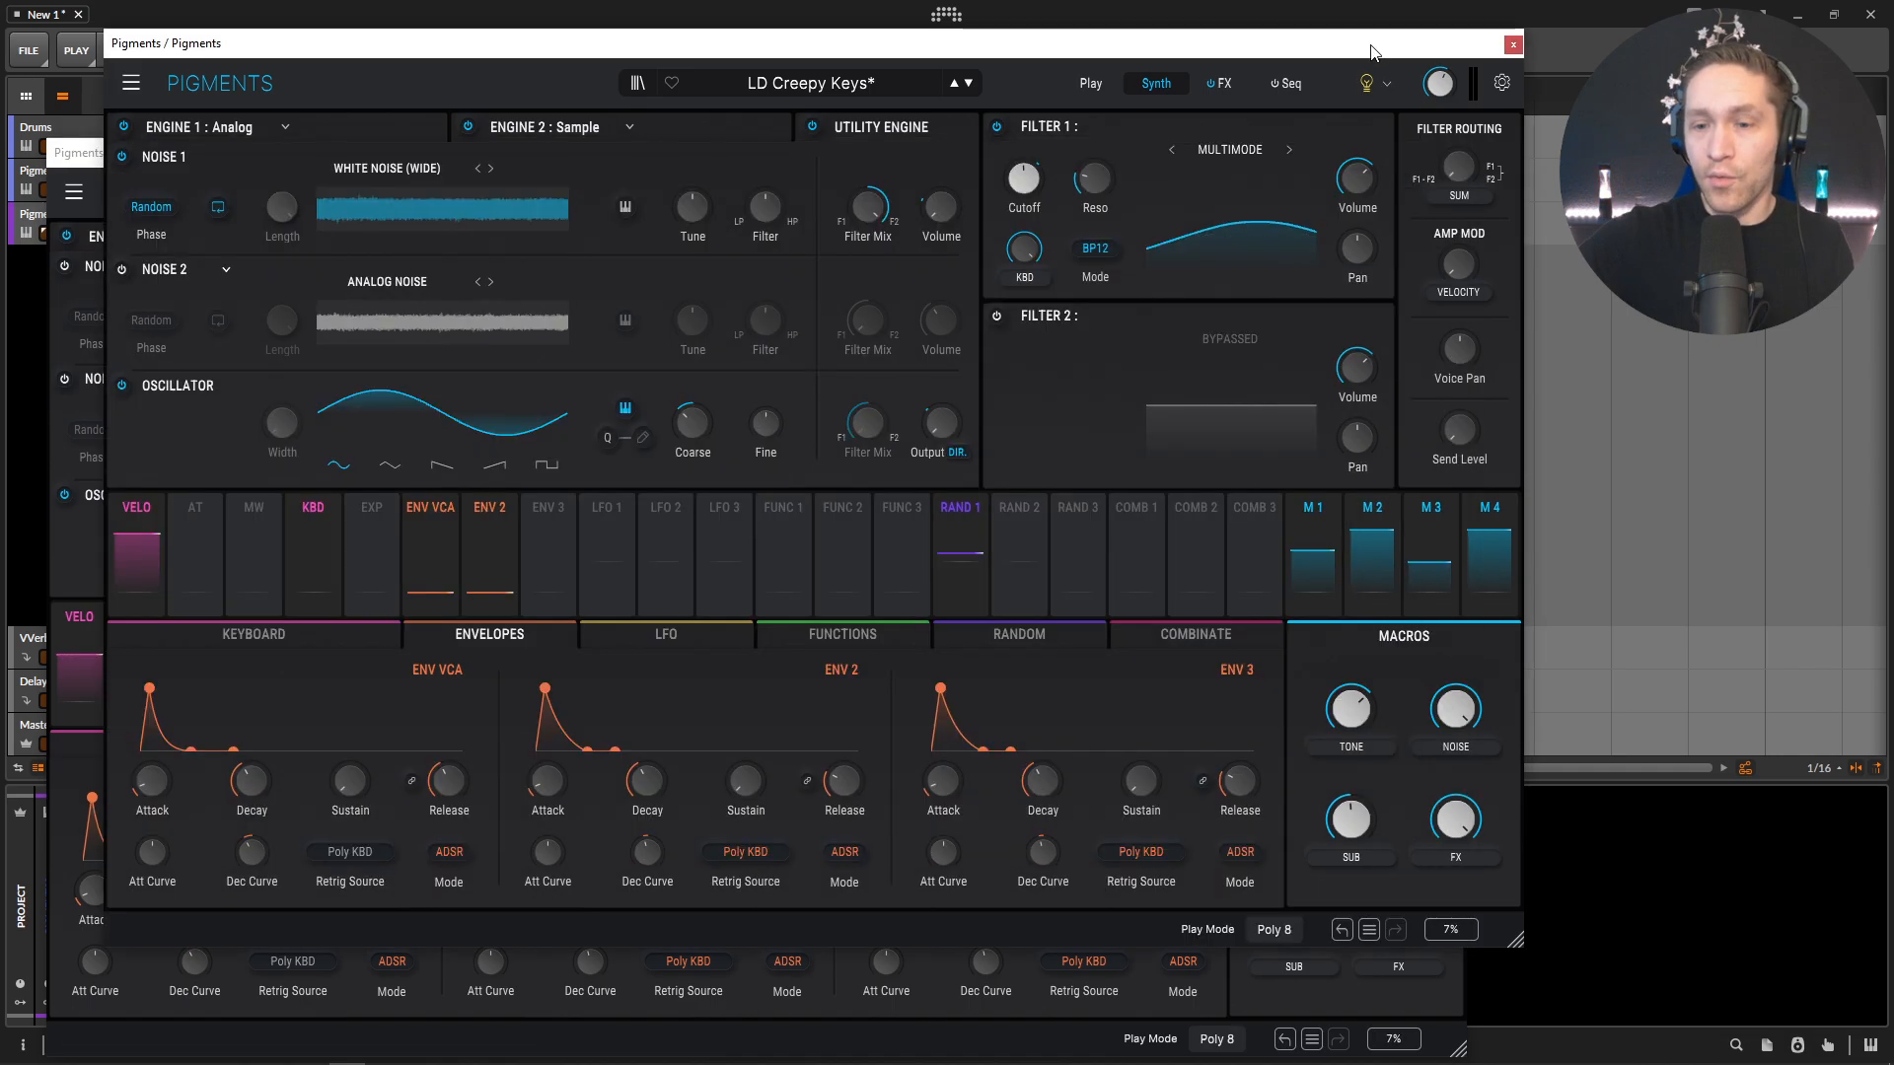
left_click(1395, 979)
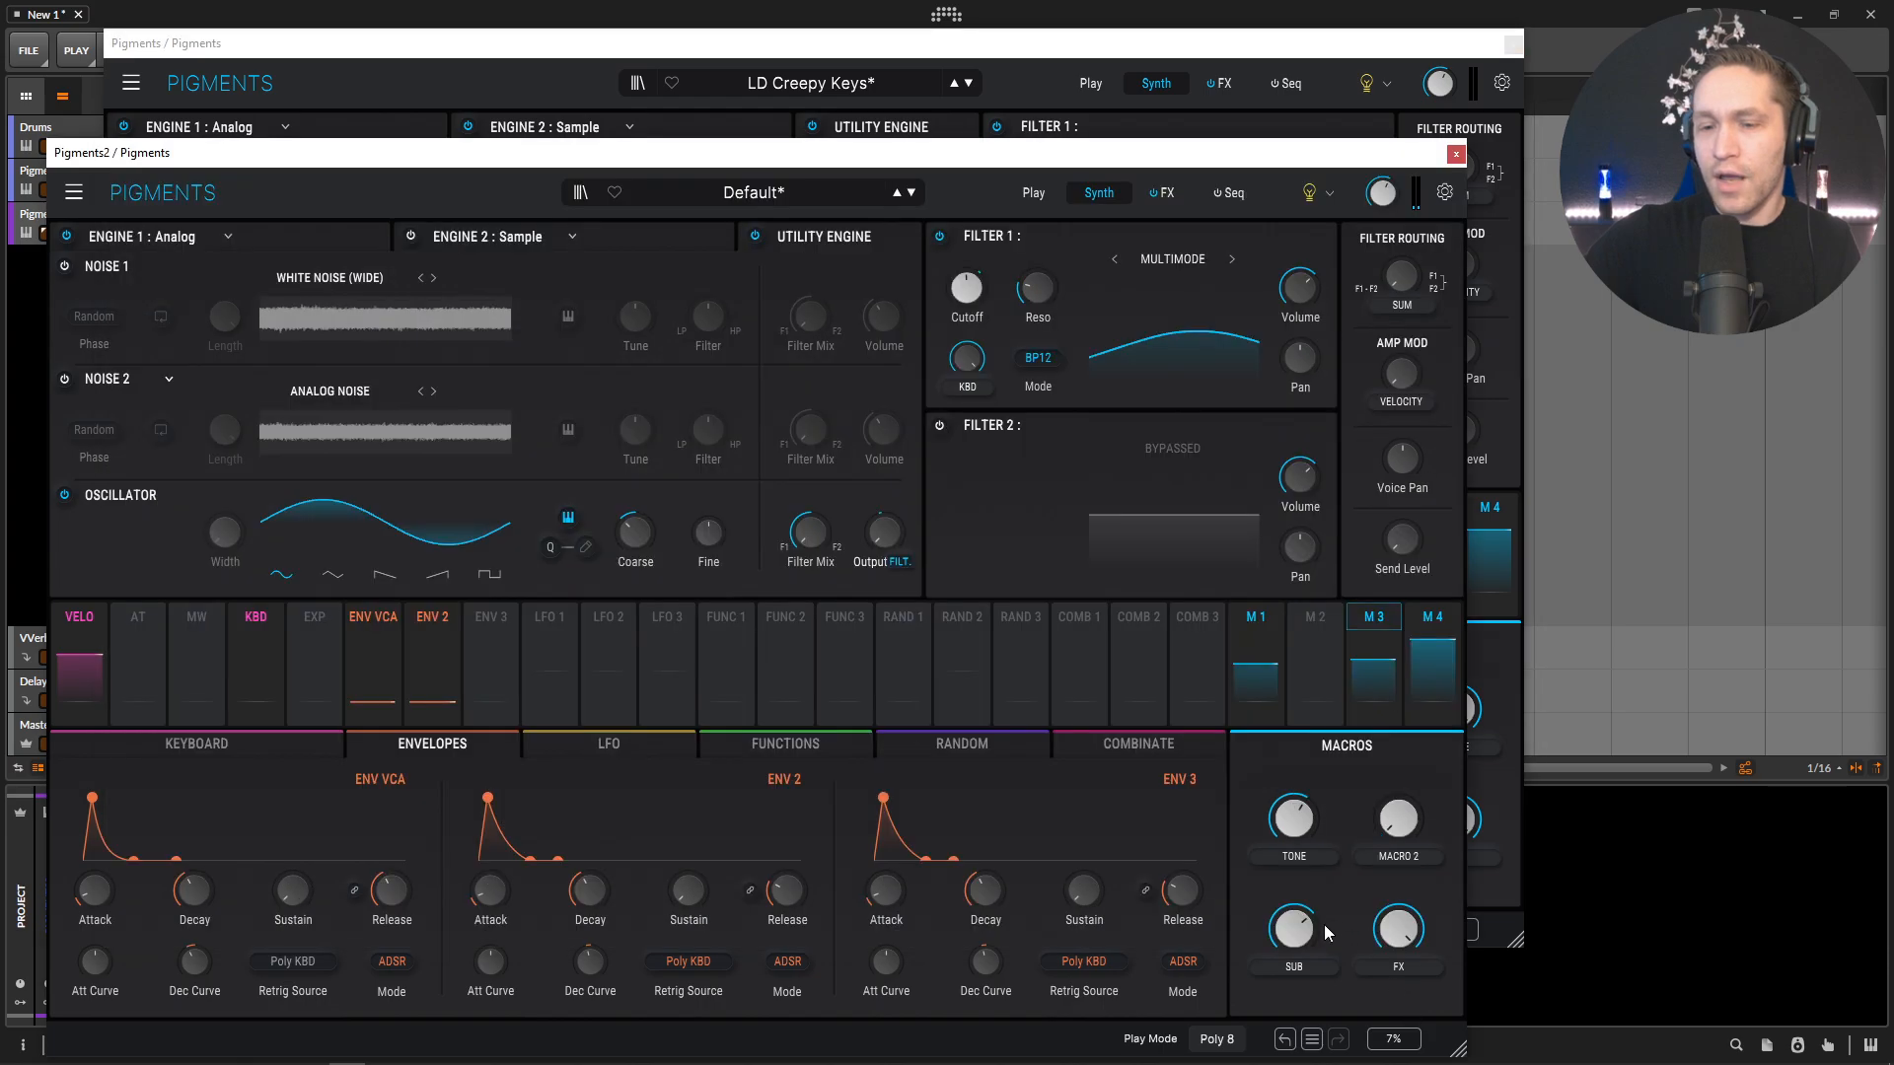
Step: Following LD Creepy Keys, enable Noise 1 in the Pigments2 Utility Engine and turn its Filter Mix fully to Filter 2
left_click(1491, 881)
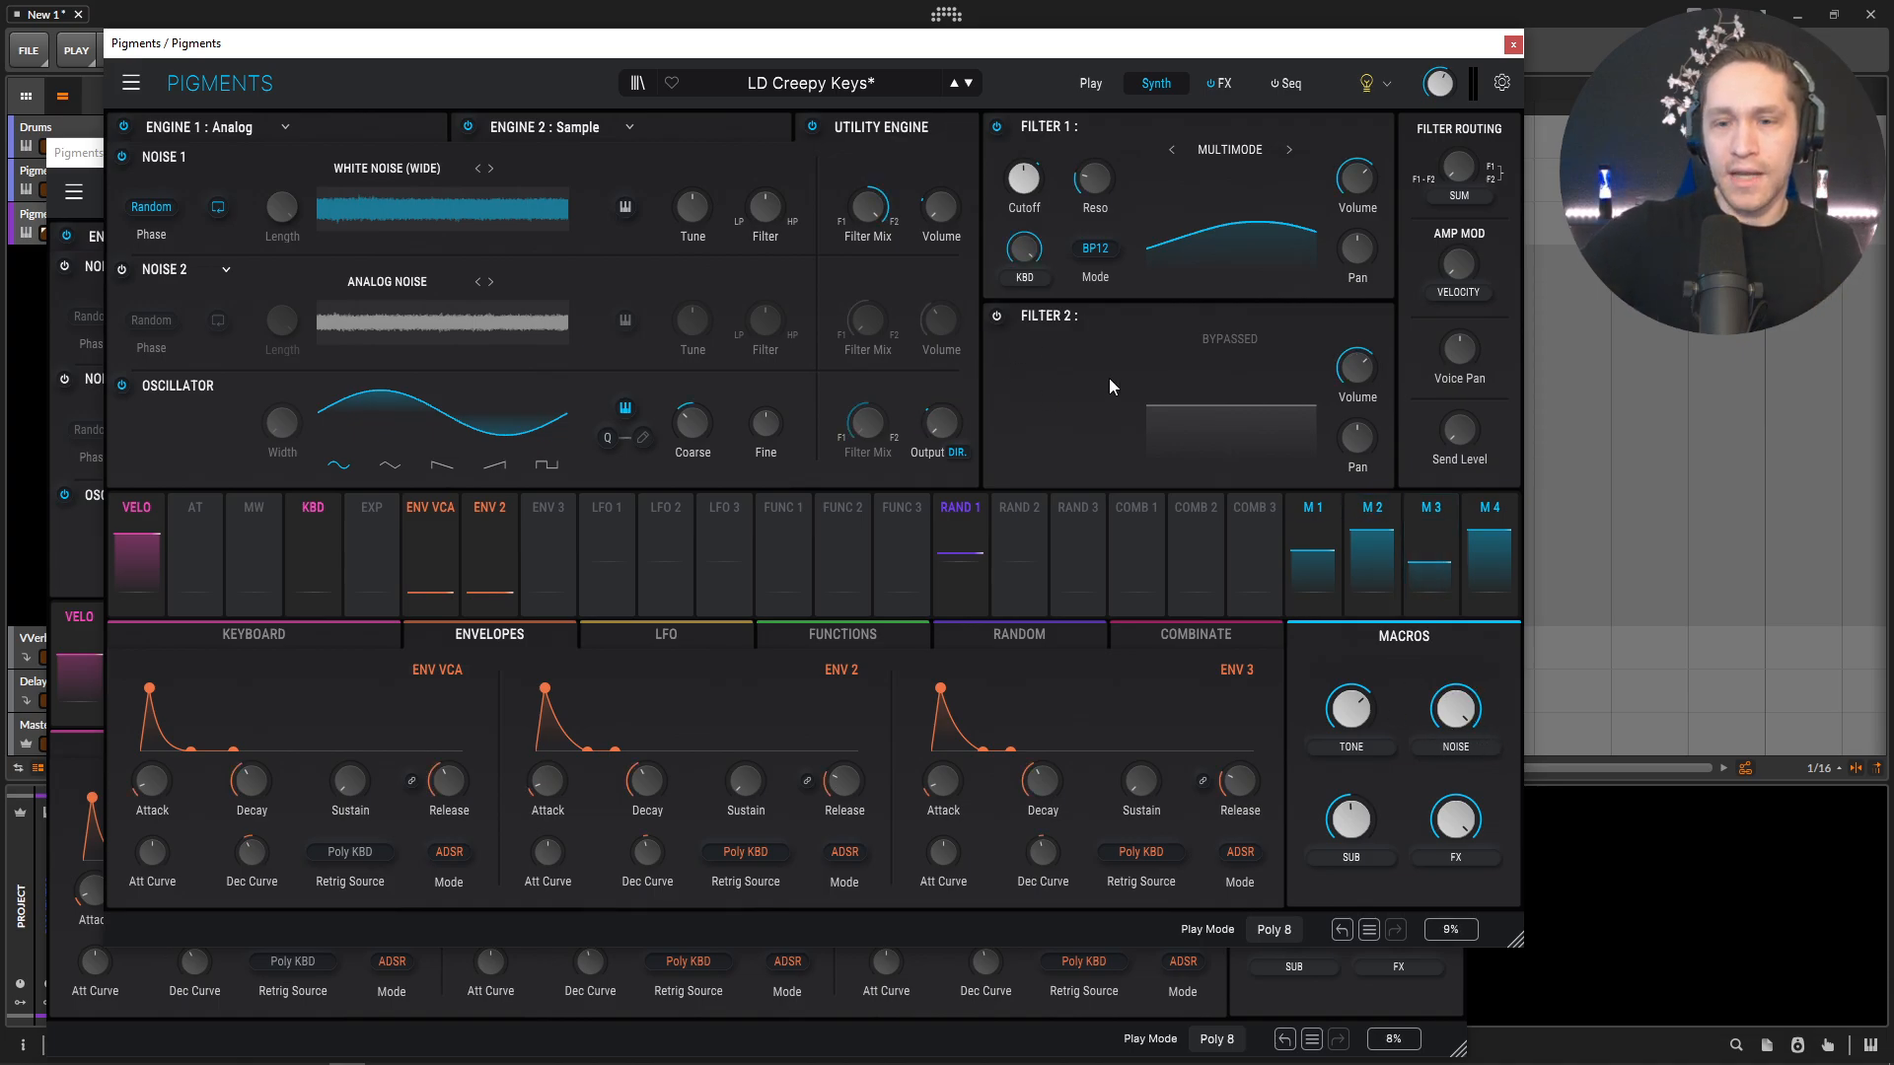
mouse_move(928, 215)
mouse_move(943, 269)
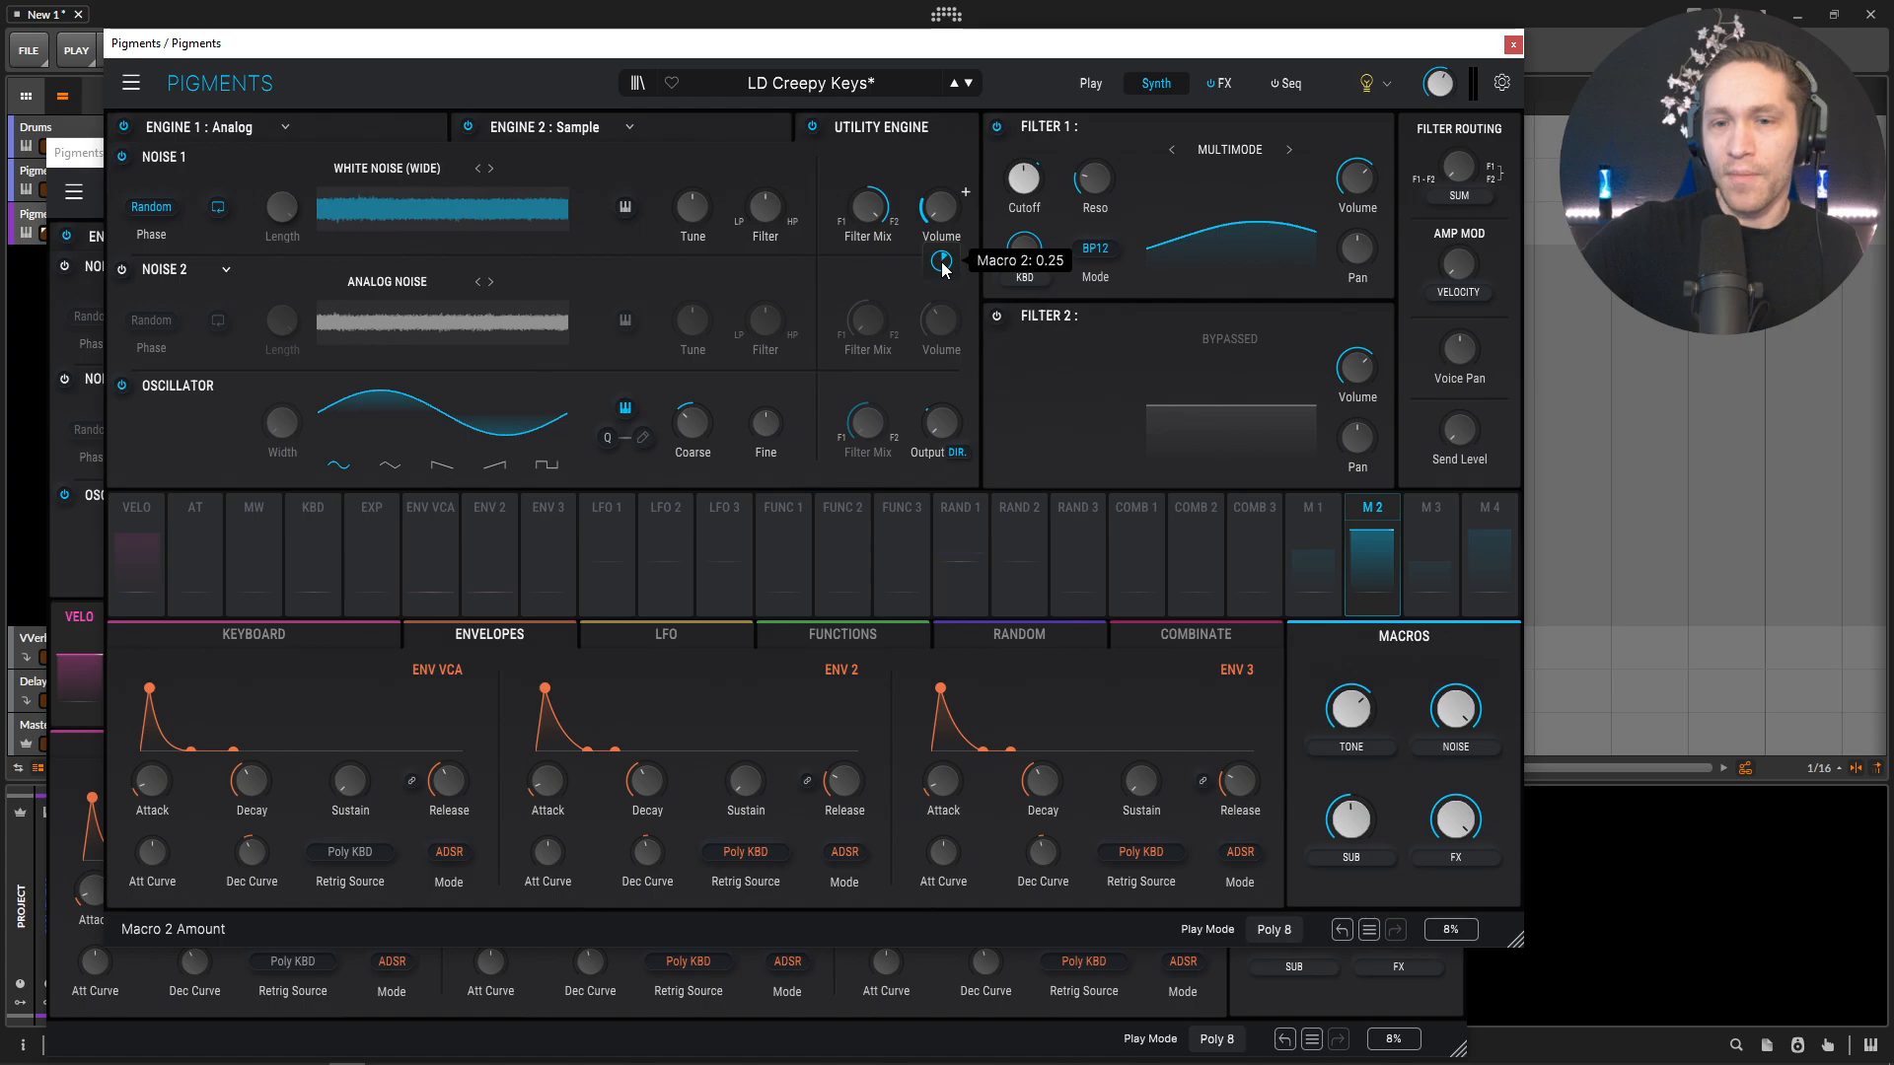
left_click(1304, 994)
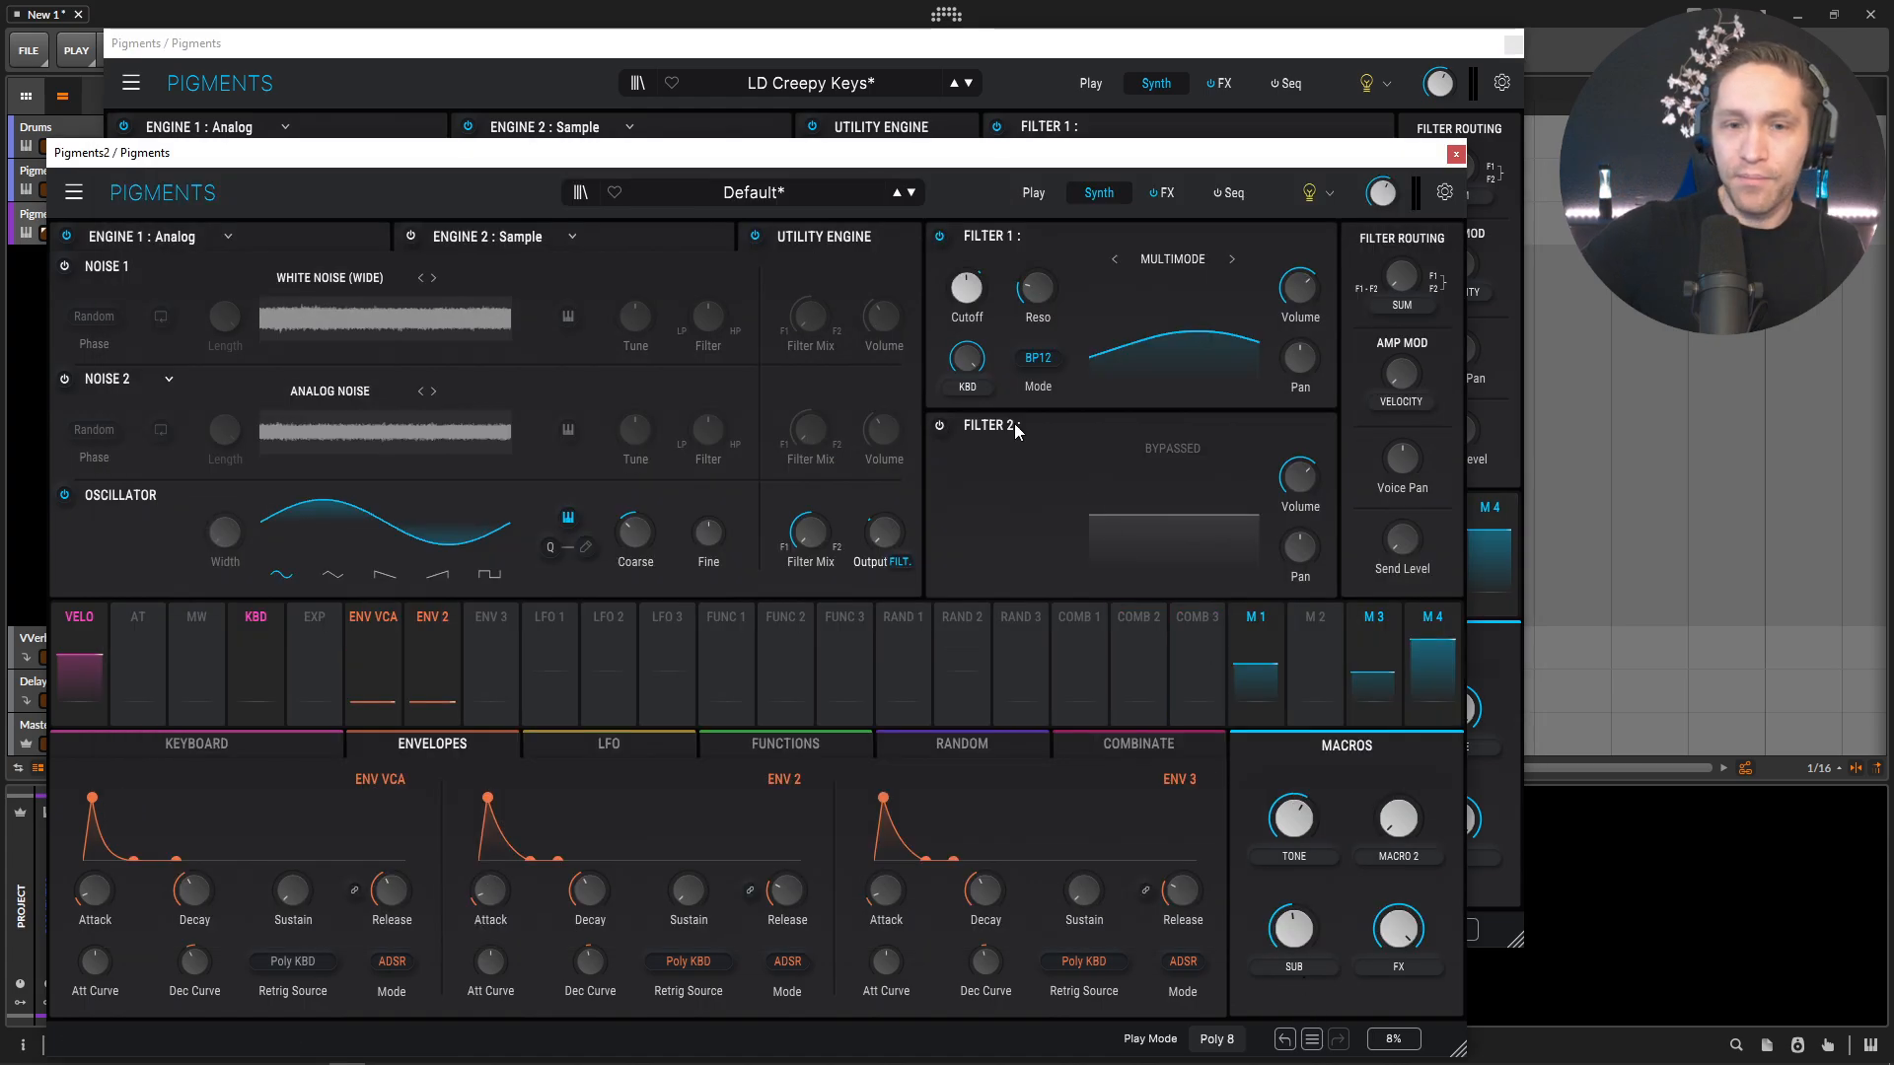
left_click(64, 271)
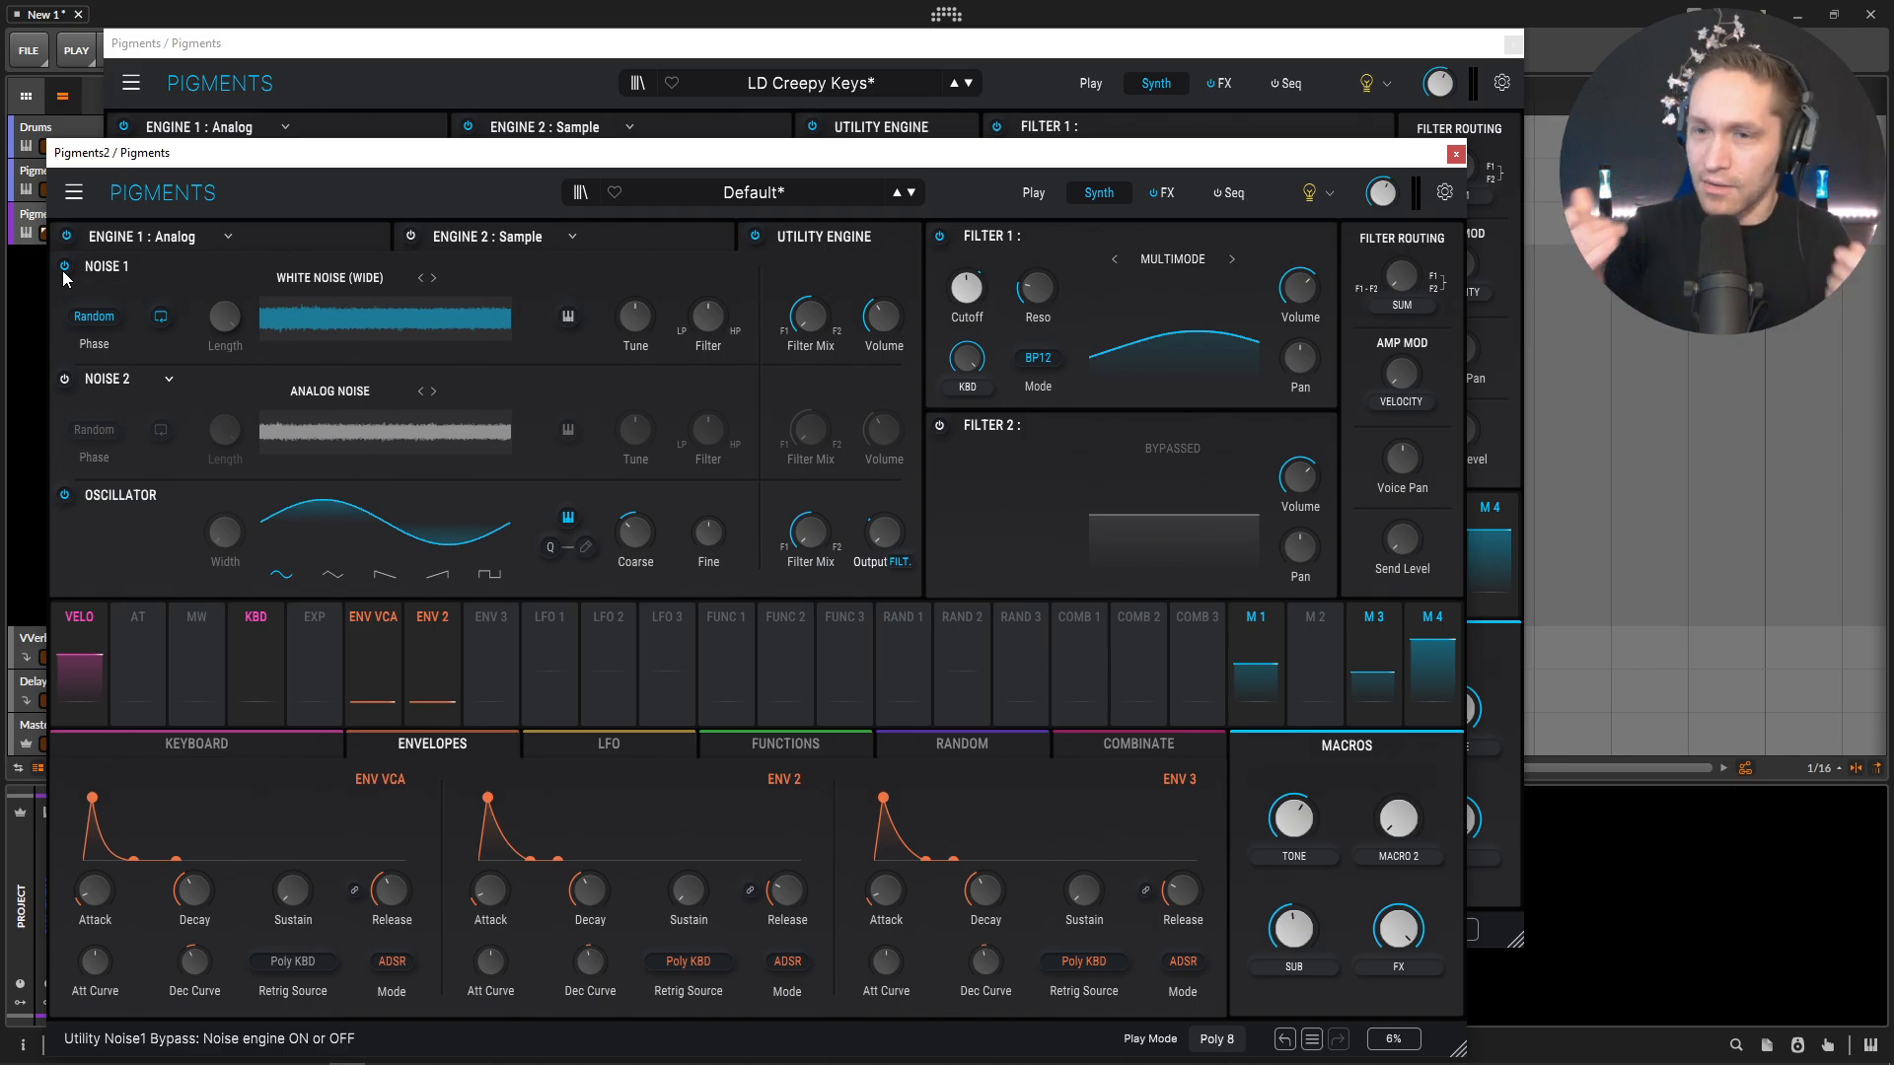
left_click(888, 84)
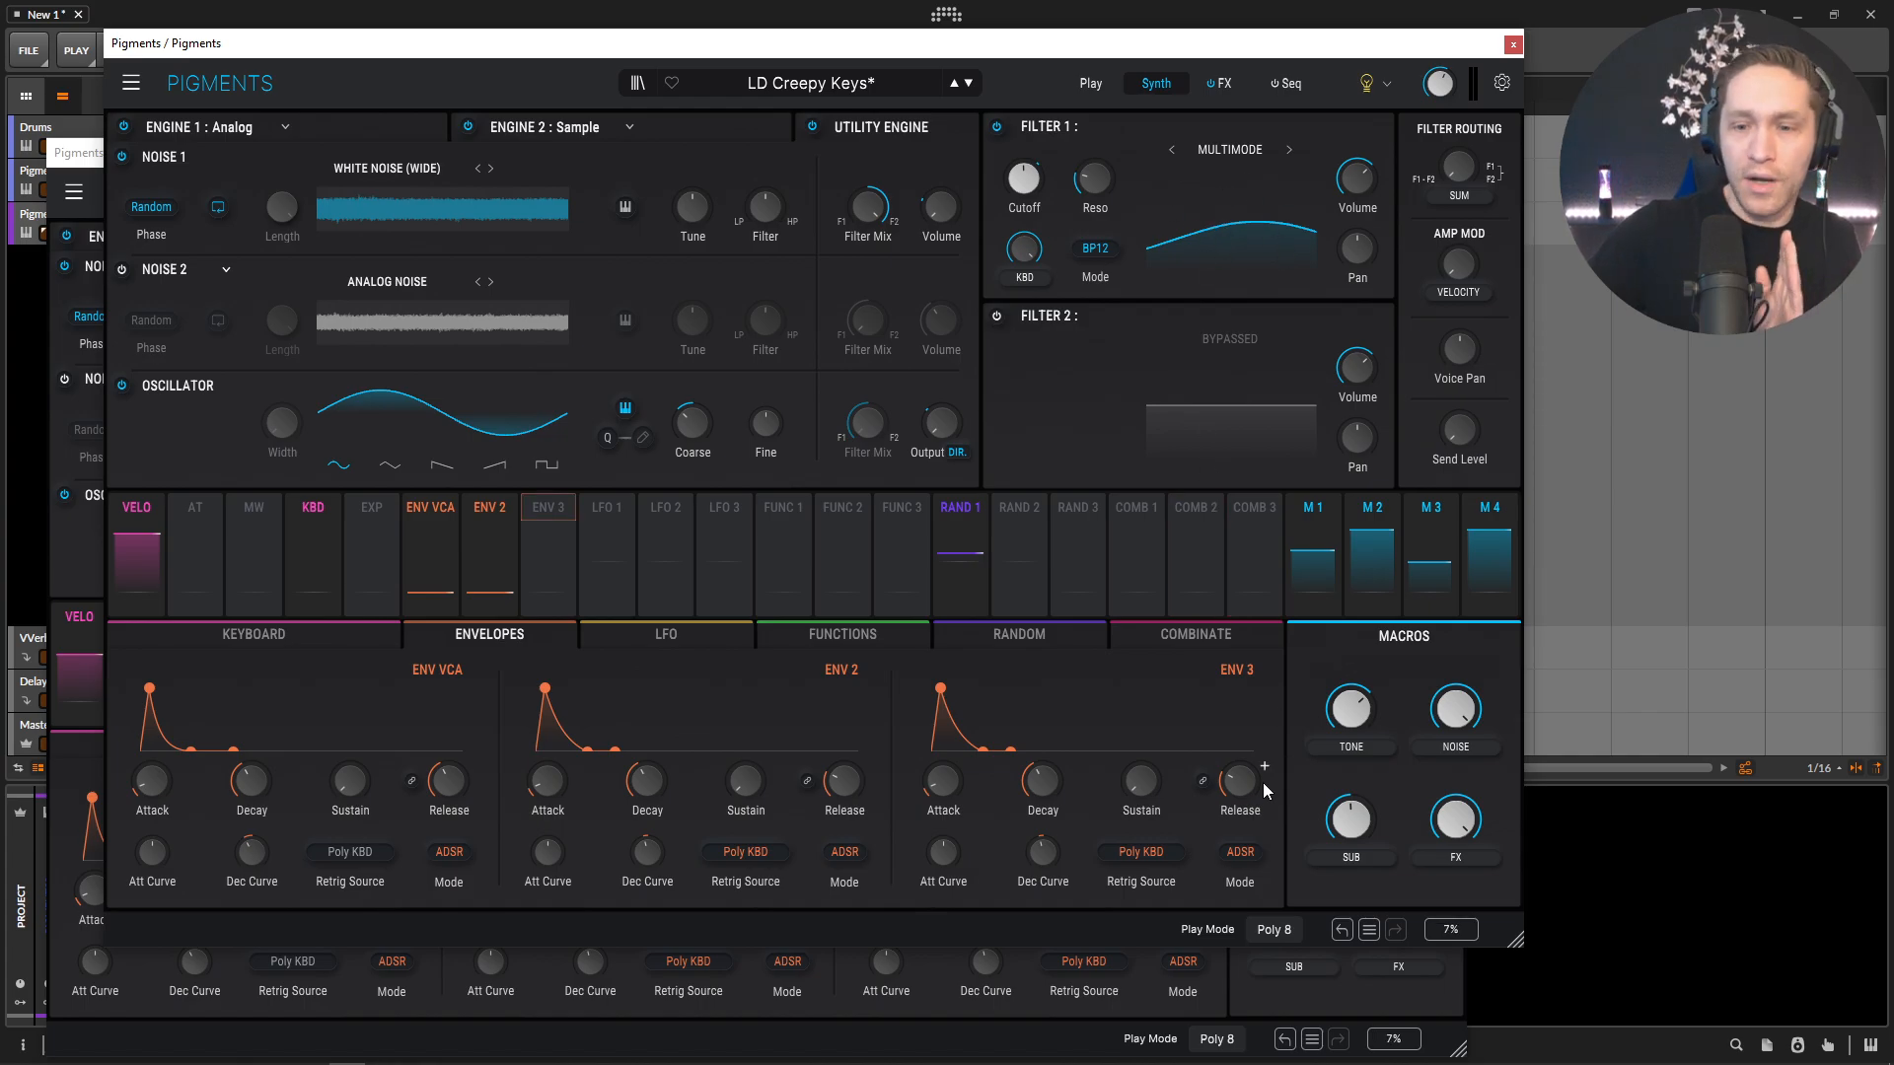
left_click(1341, 960)
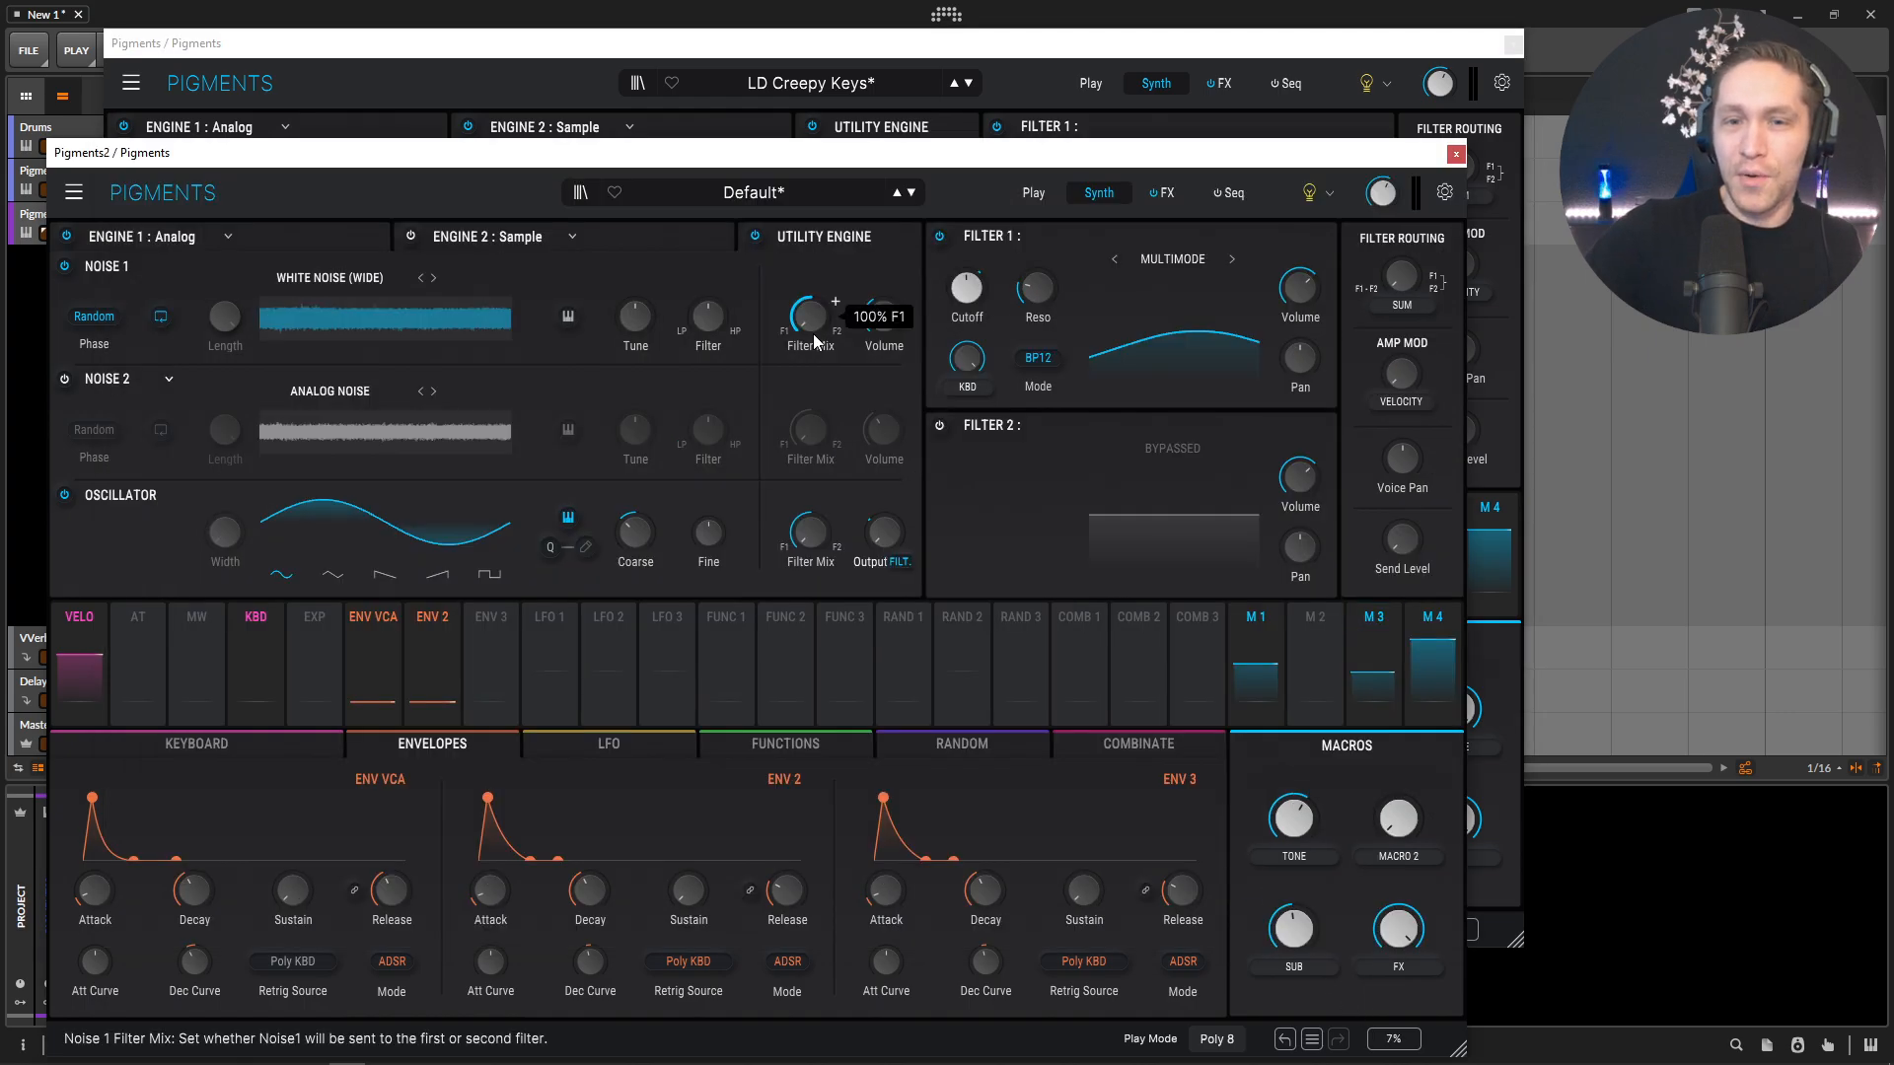
left_click_drag(812, 335, 812, 197)
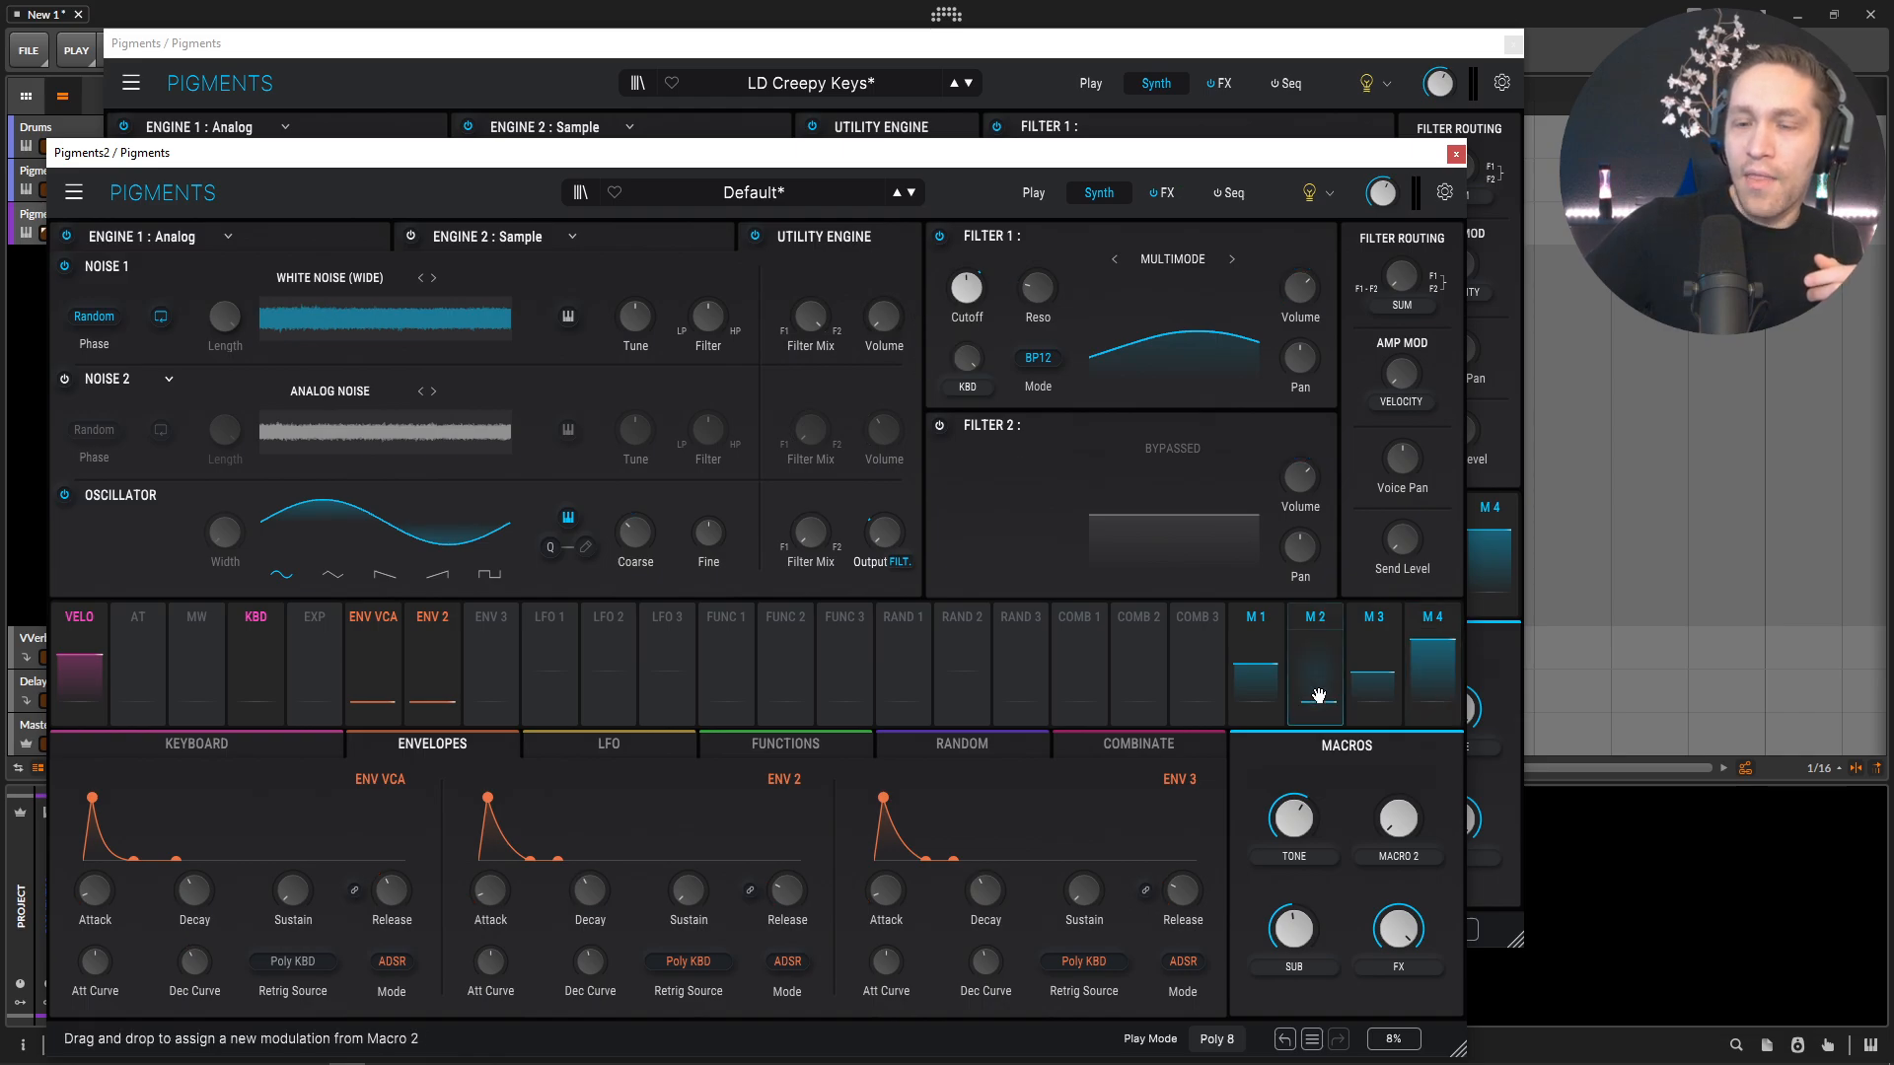
Step: Modulate the Noise 1 Volume in Pigments2 with Macro 2, following LD Creepy Keys, and raise Macro 2 to maximum
left_click(1047, 62)
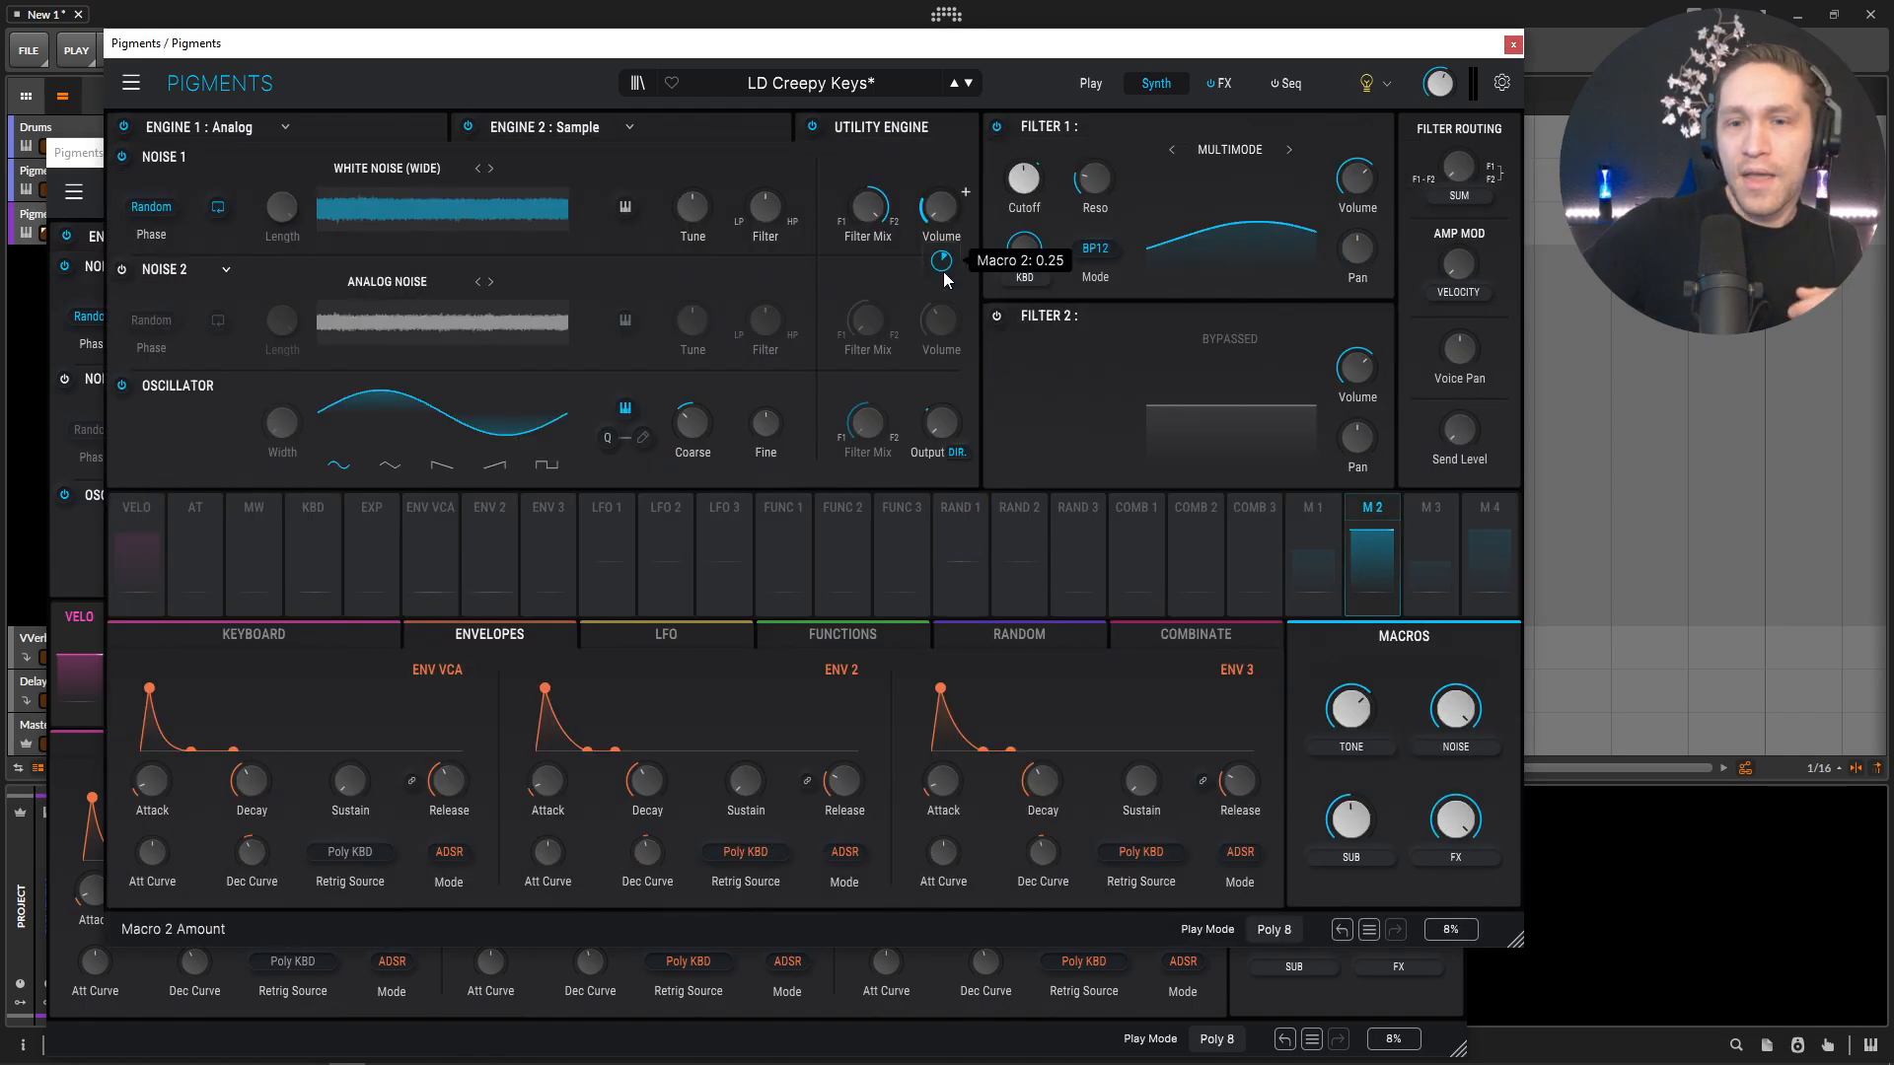
left_click(1343, 990)
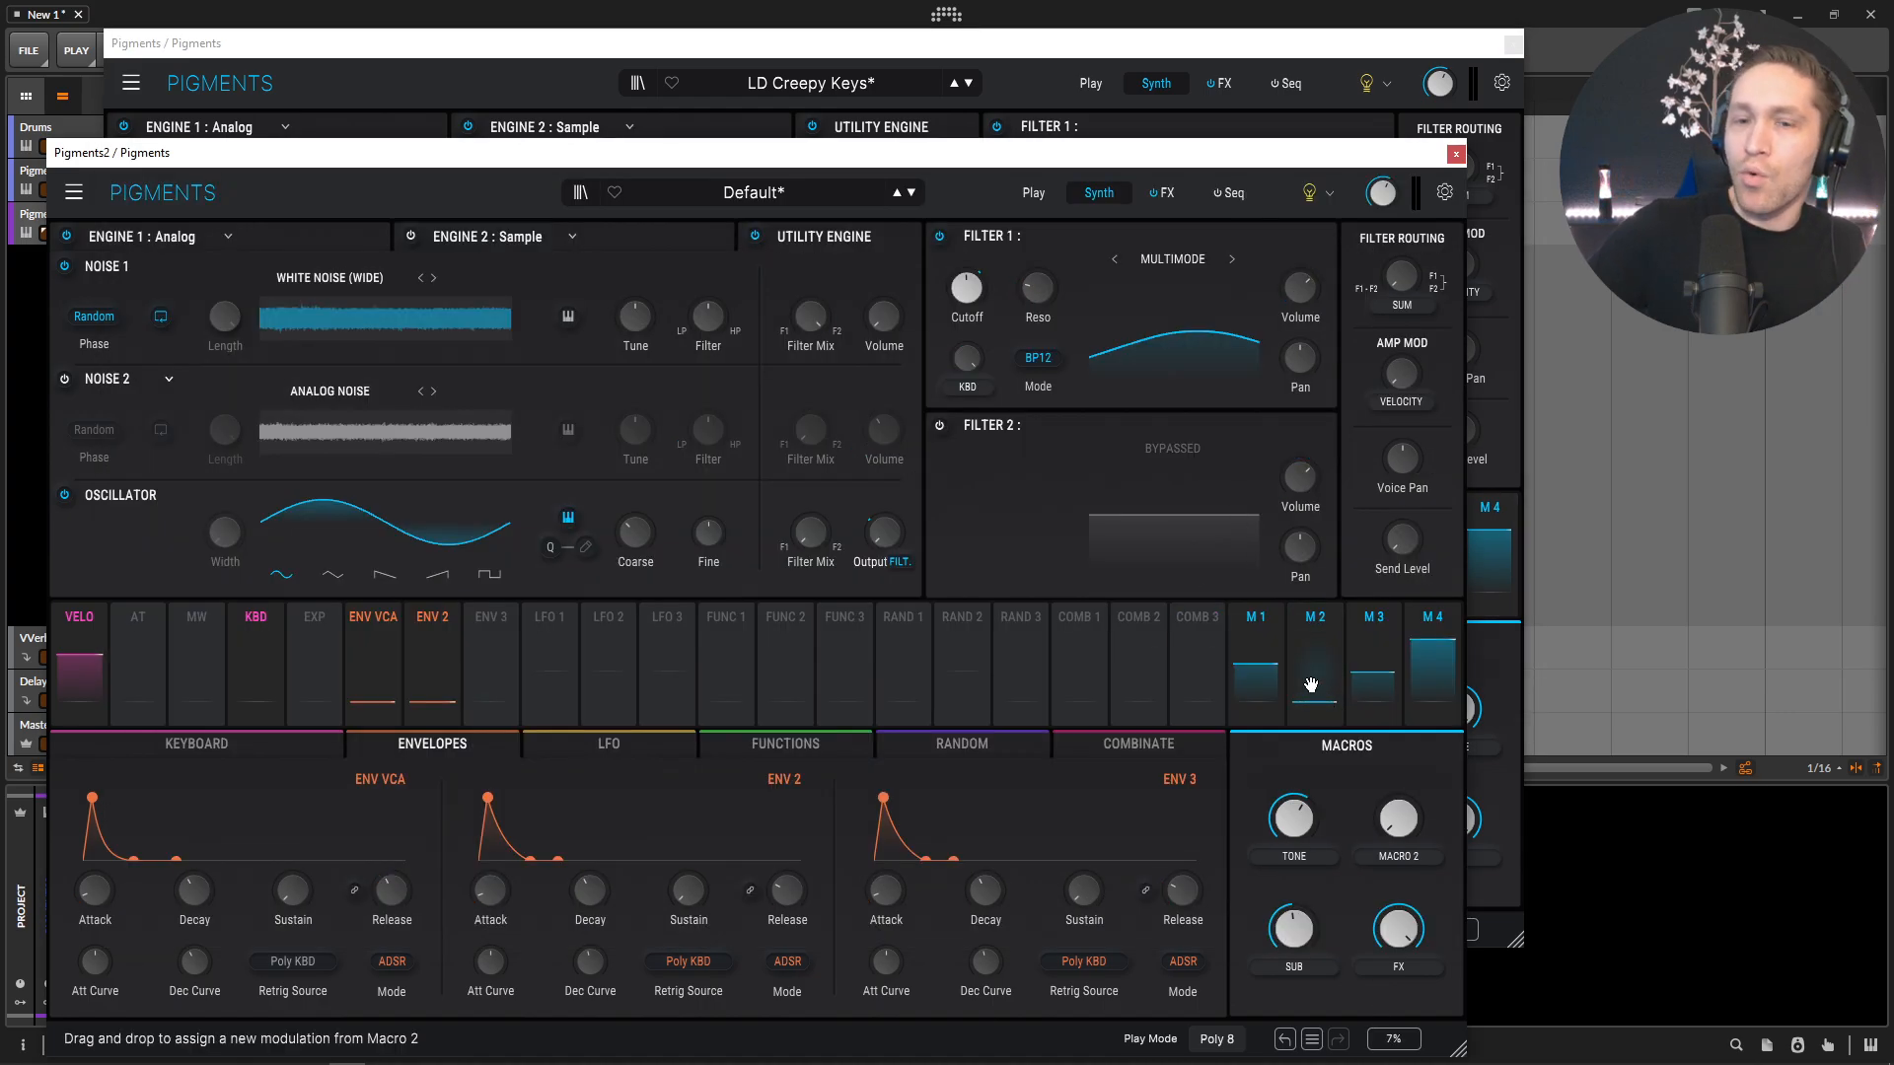
left_click_drag(1311, 684, 884, 318)
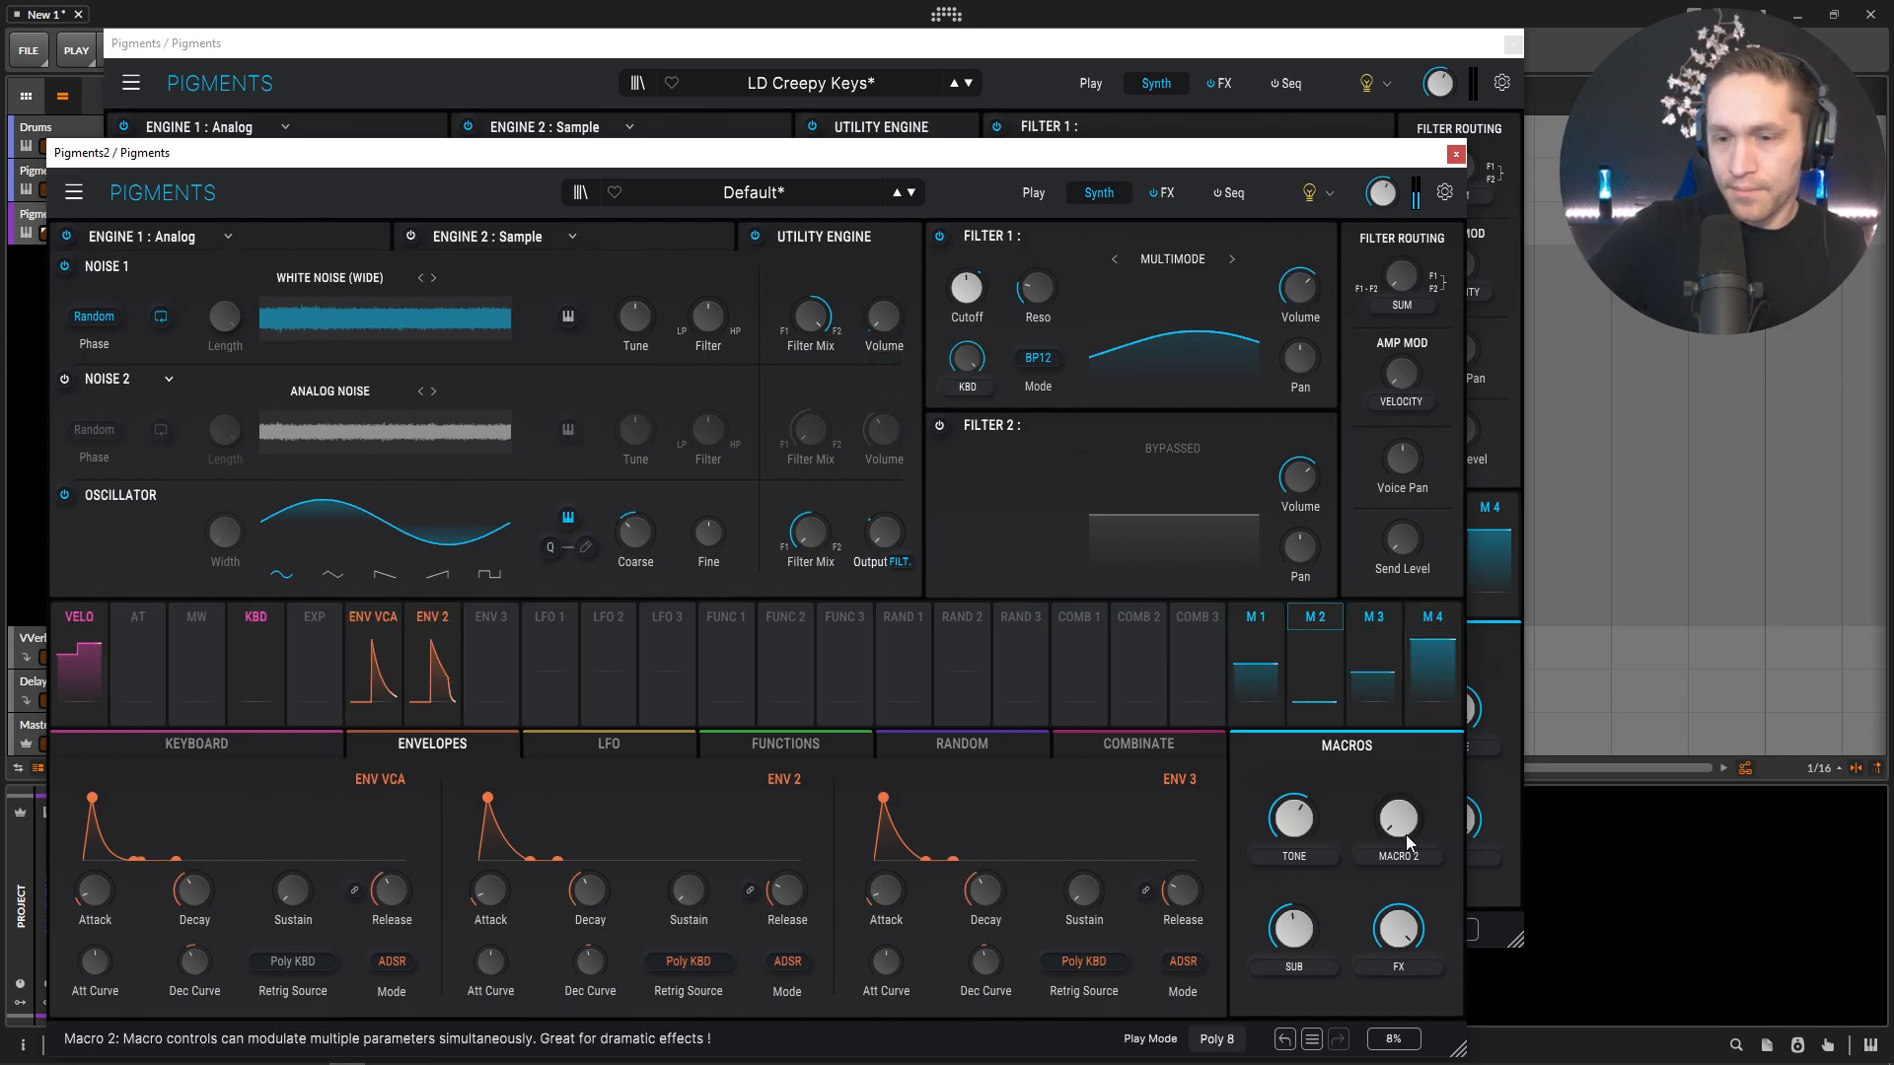
left_click_drag(1406, 834, 1405, 661)
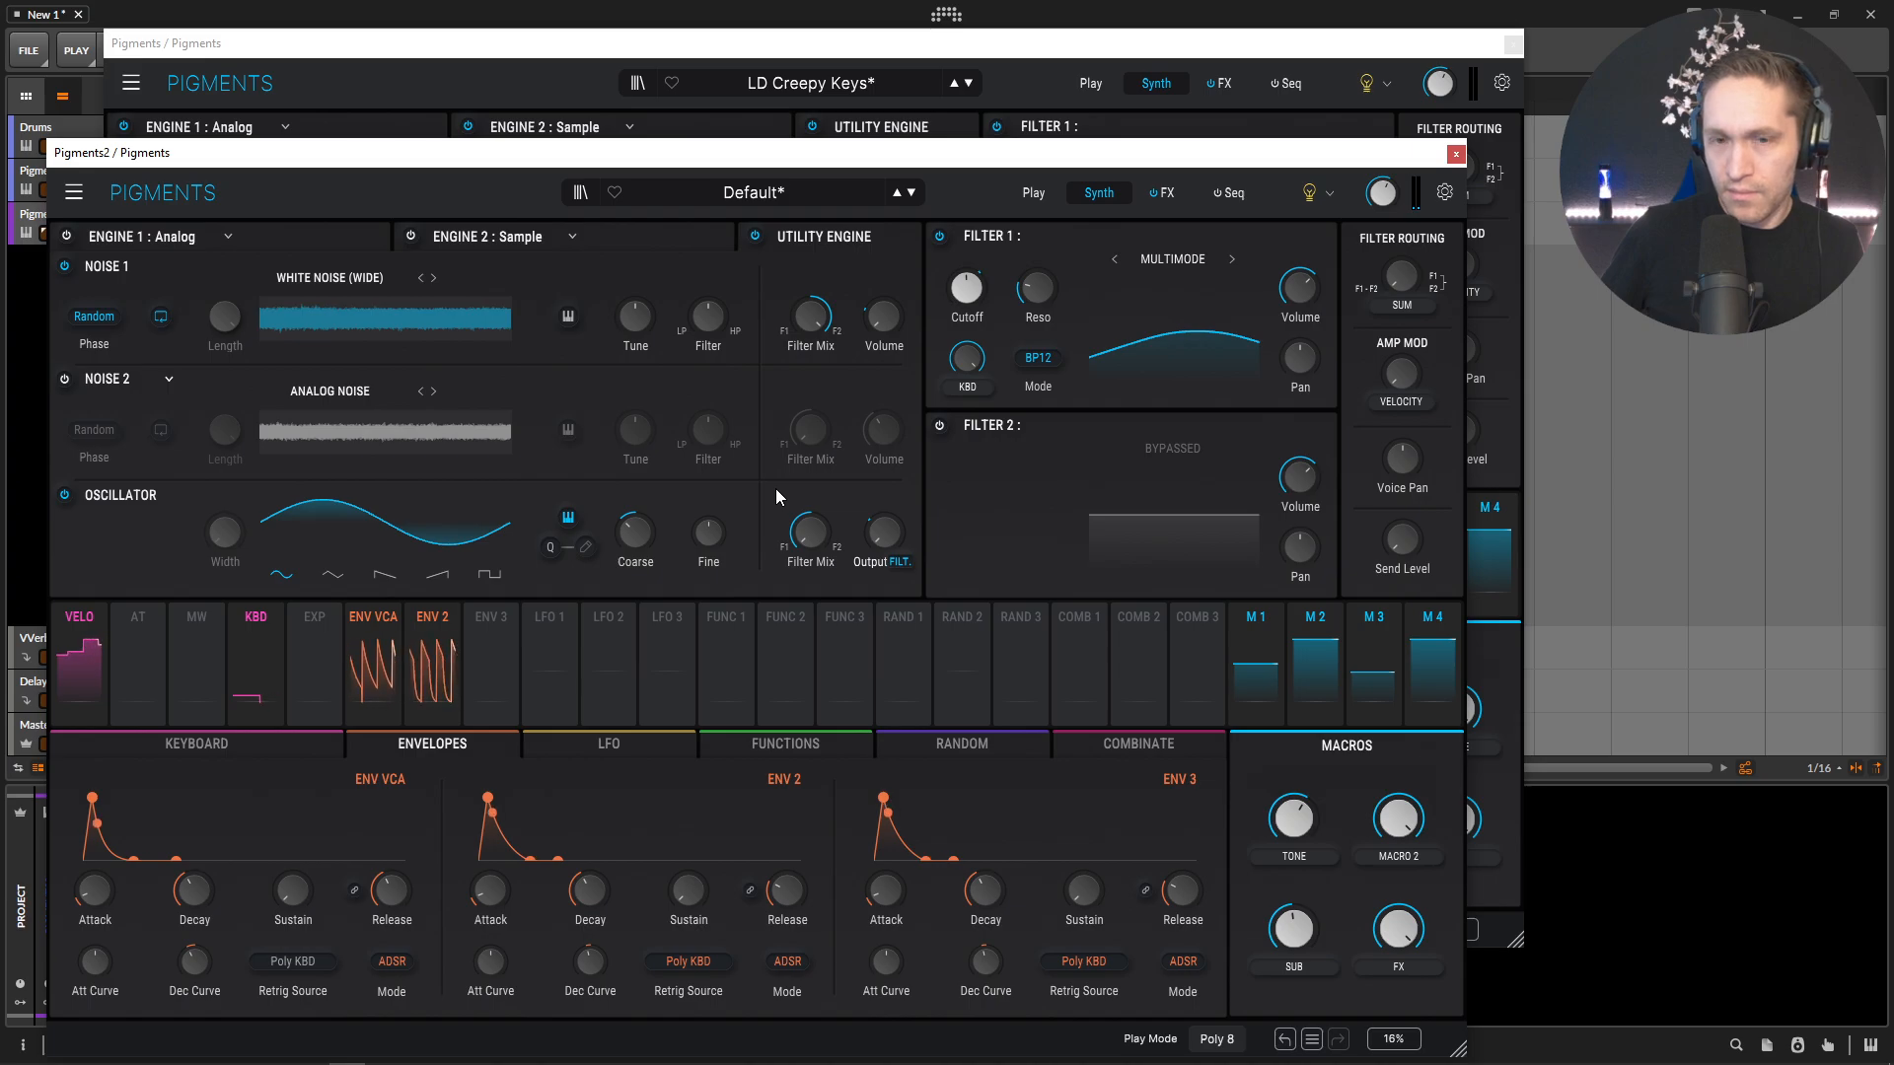
mouse_move(810, 308)
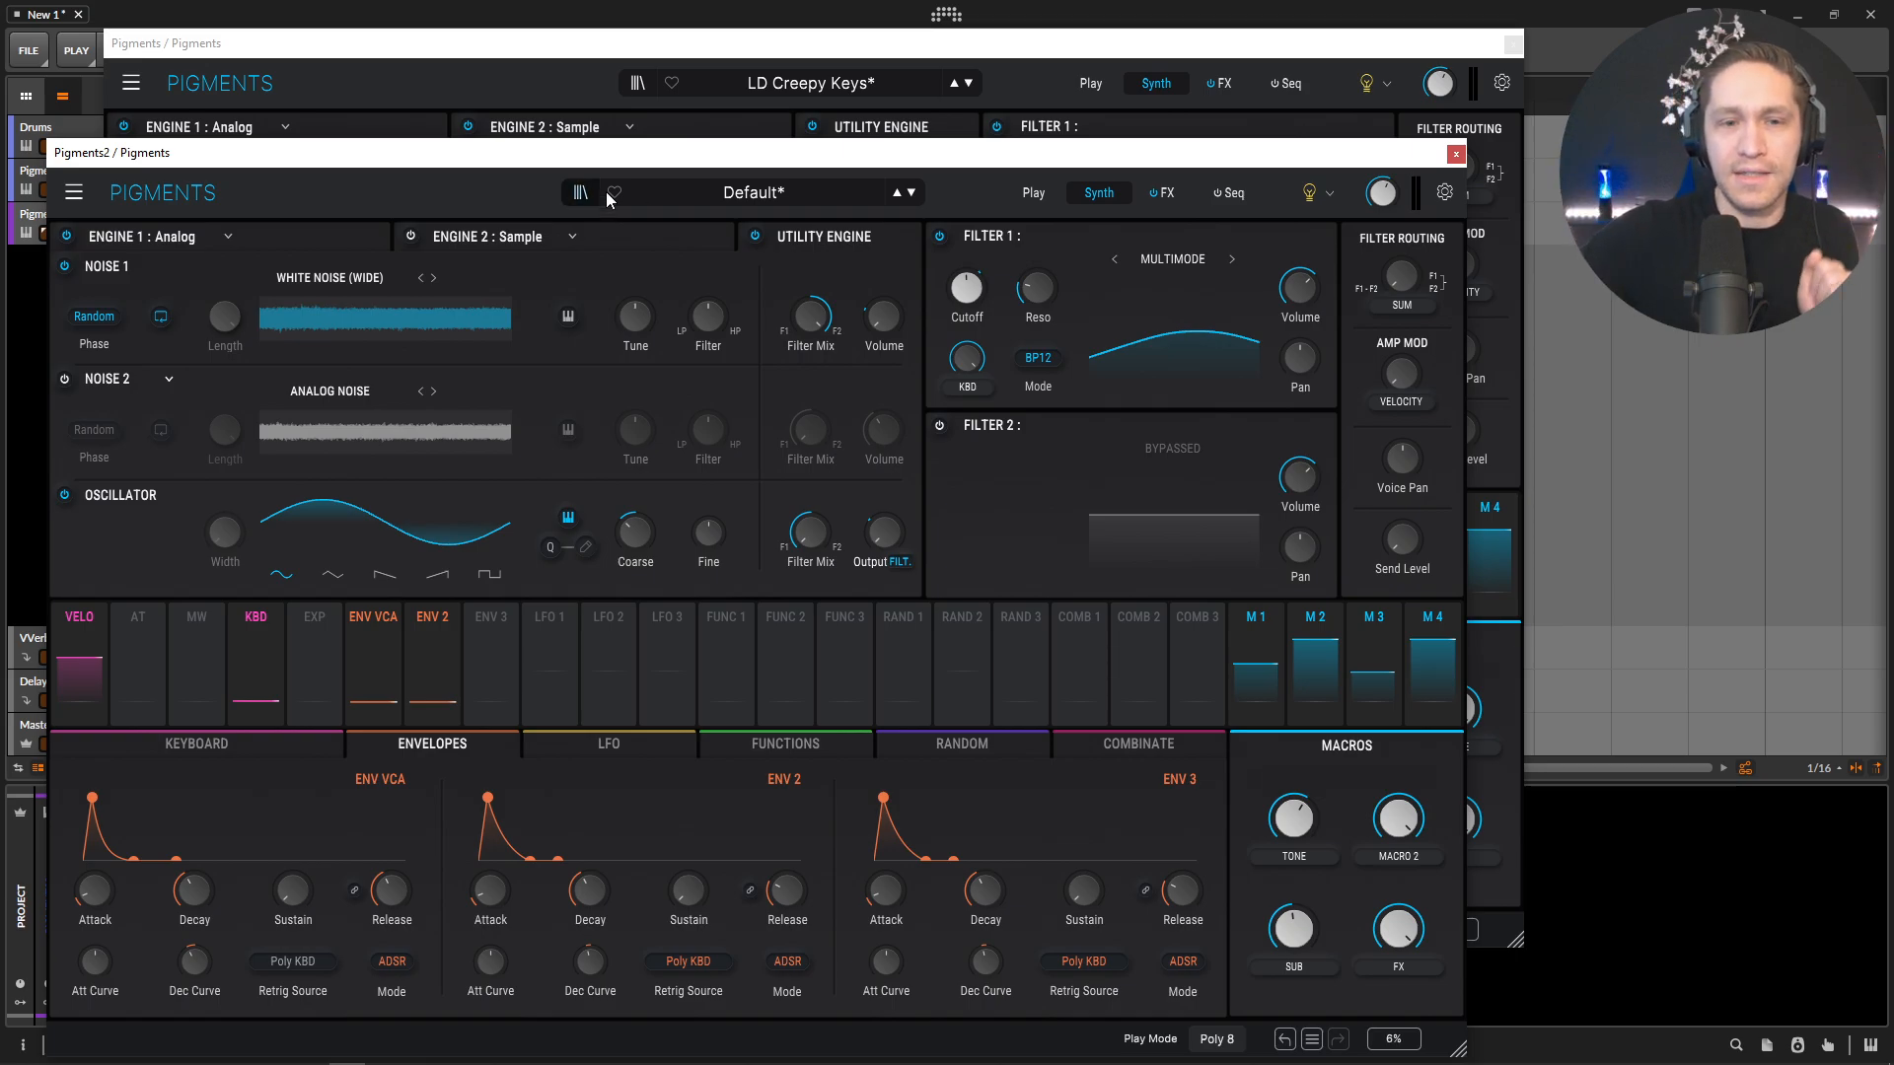
Step: Following LD Creepy Keys, enable Engine 2 in Pigments2 and load the E-Piano C6 (alt) sample from Piano & Keys
left_click(976, 61)
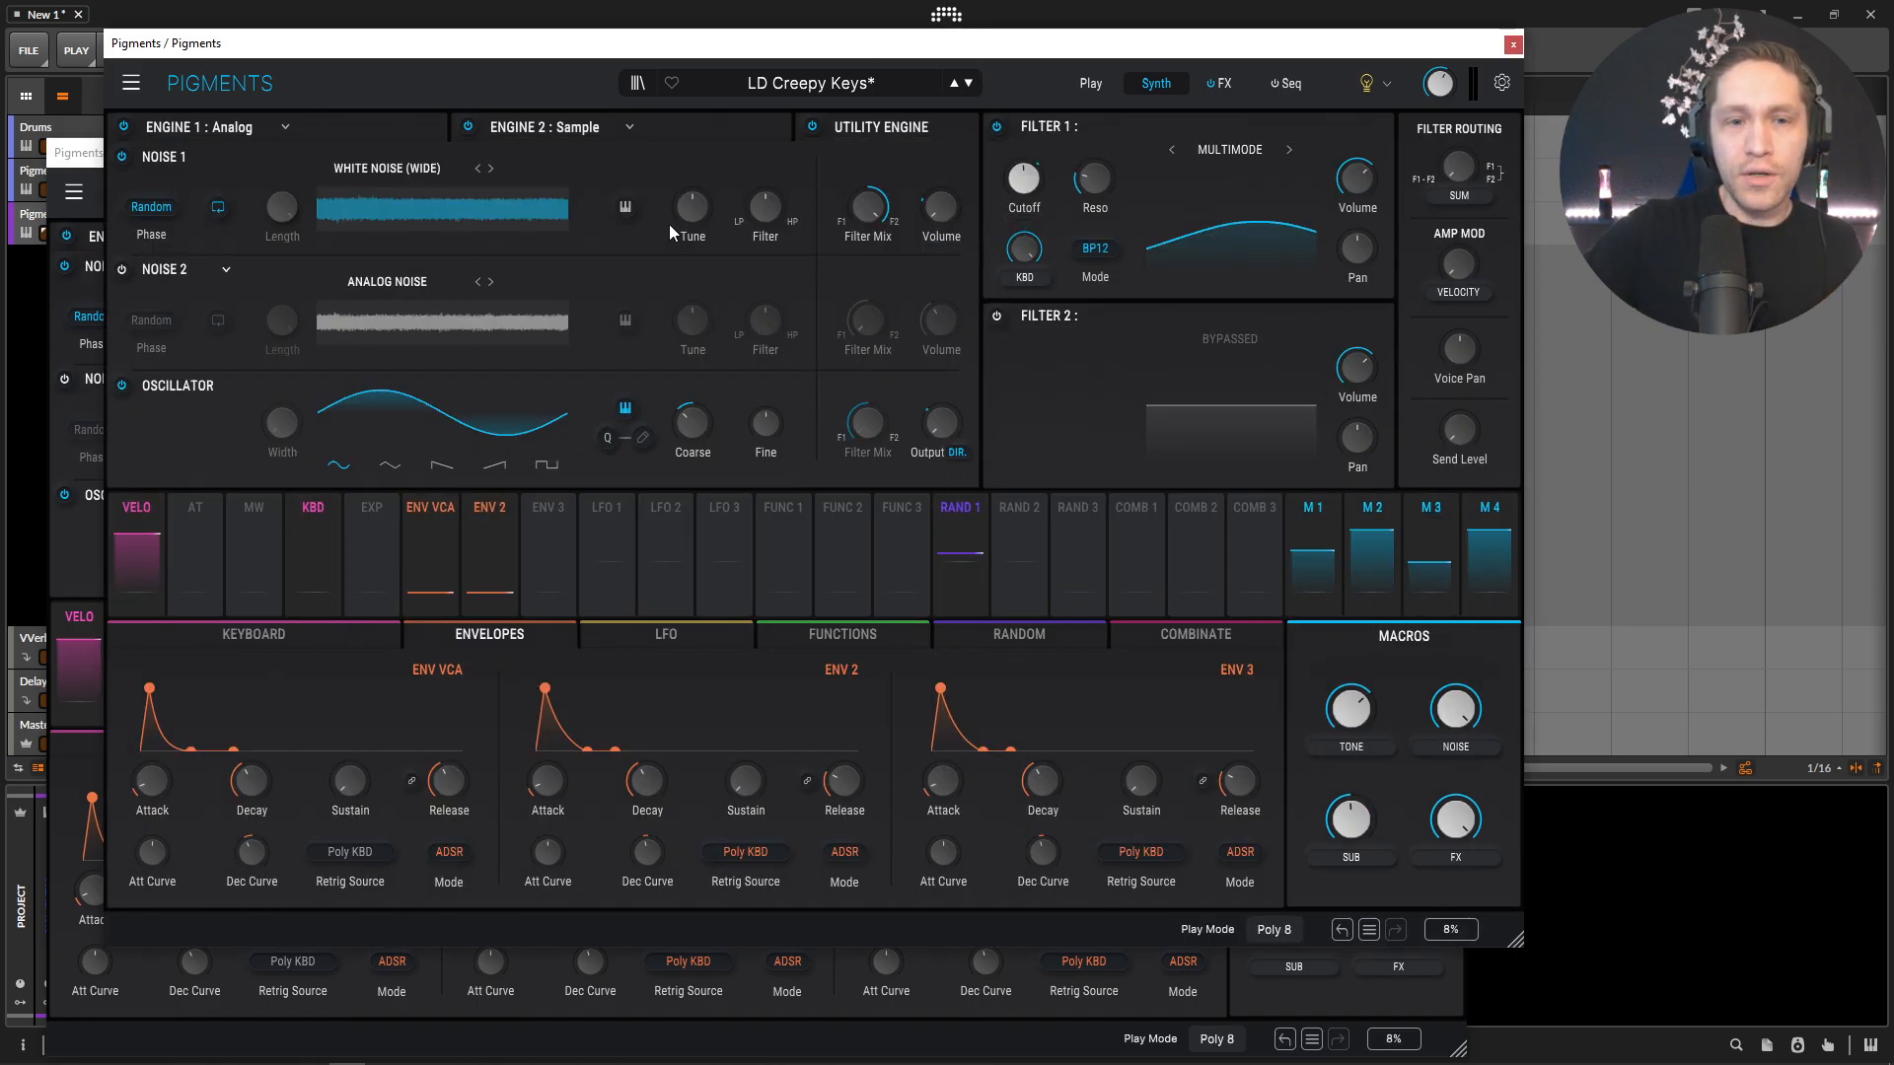
left_click(678, 127)
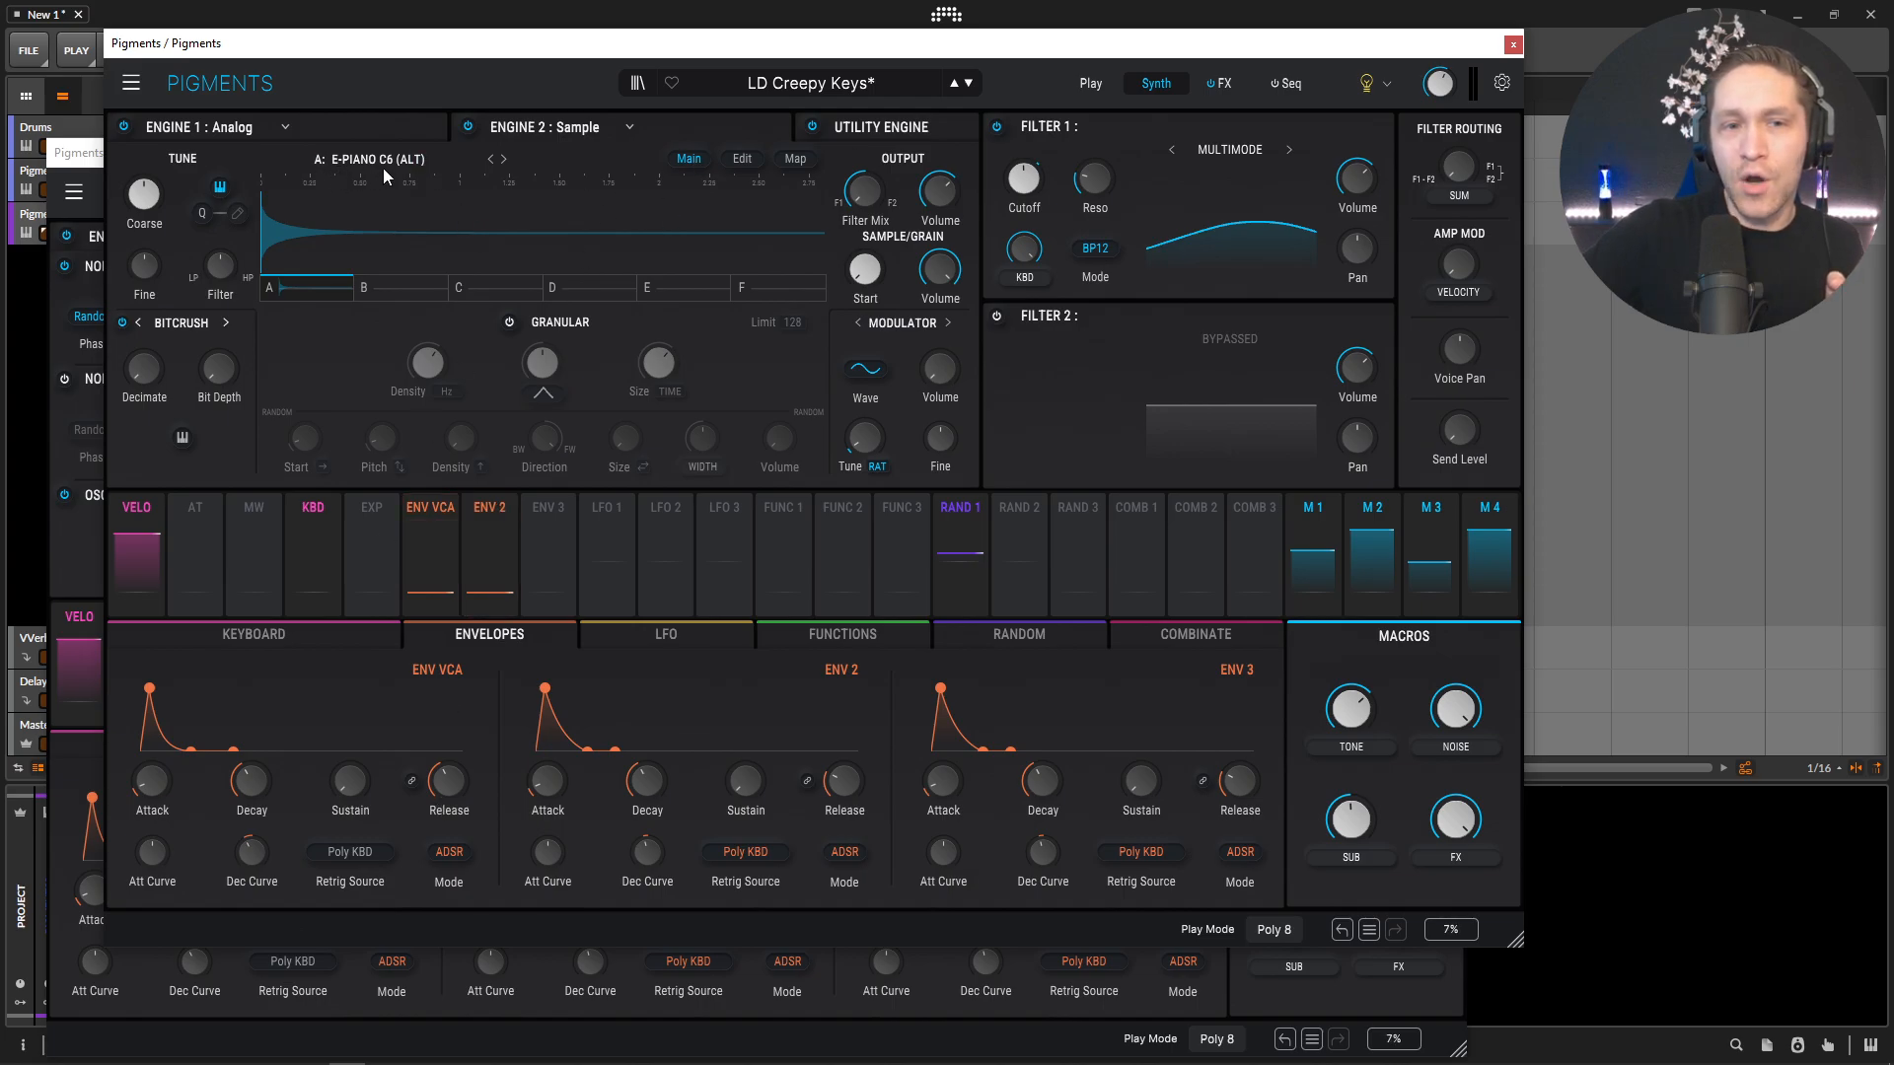
left_click(636, 1016)
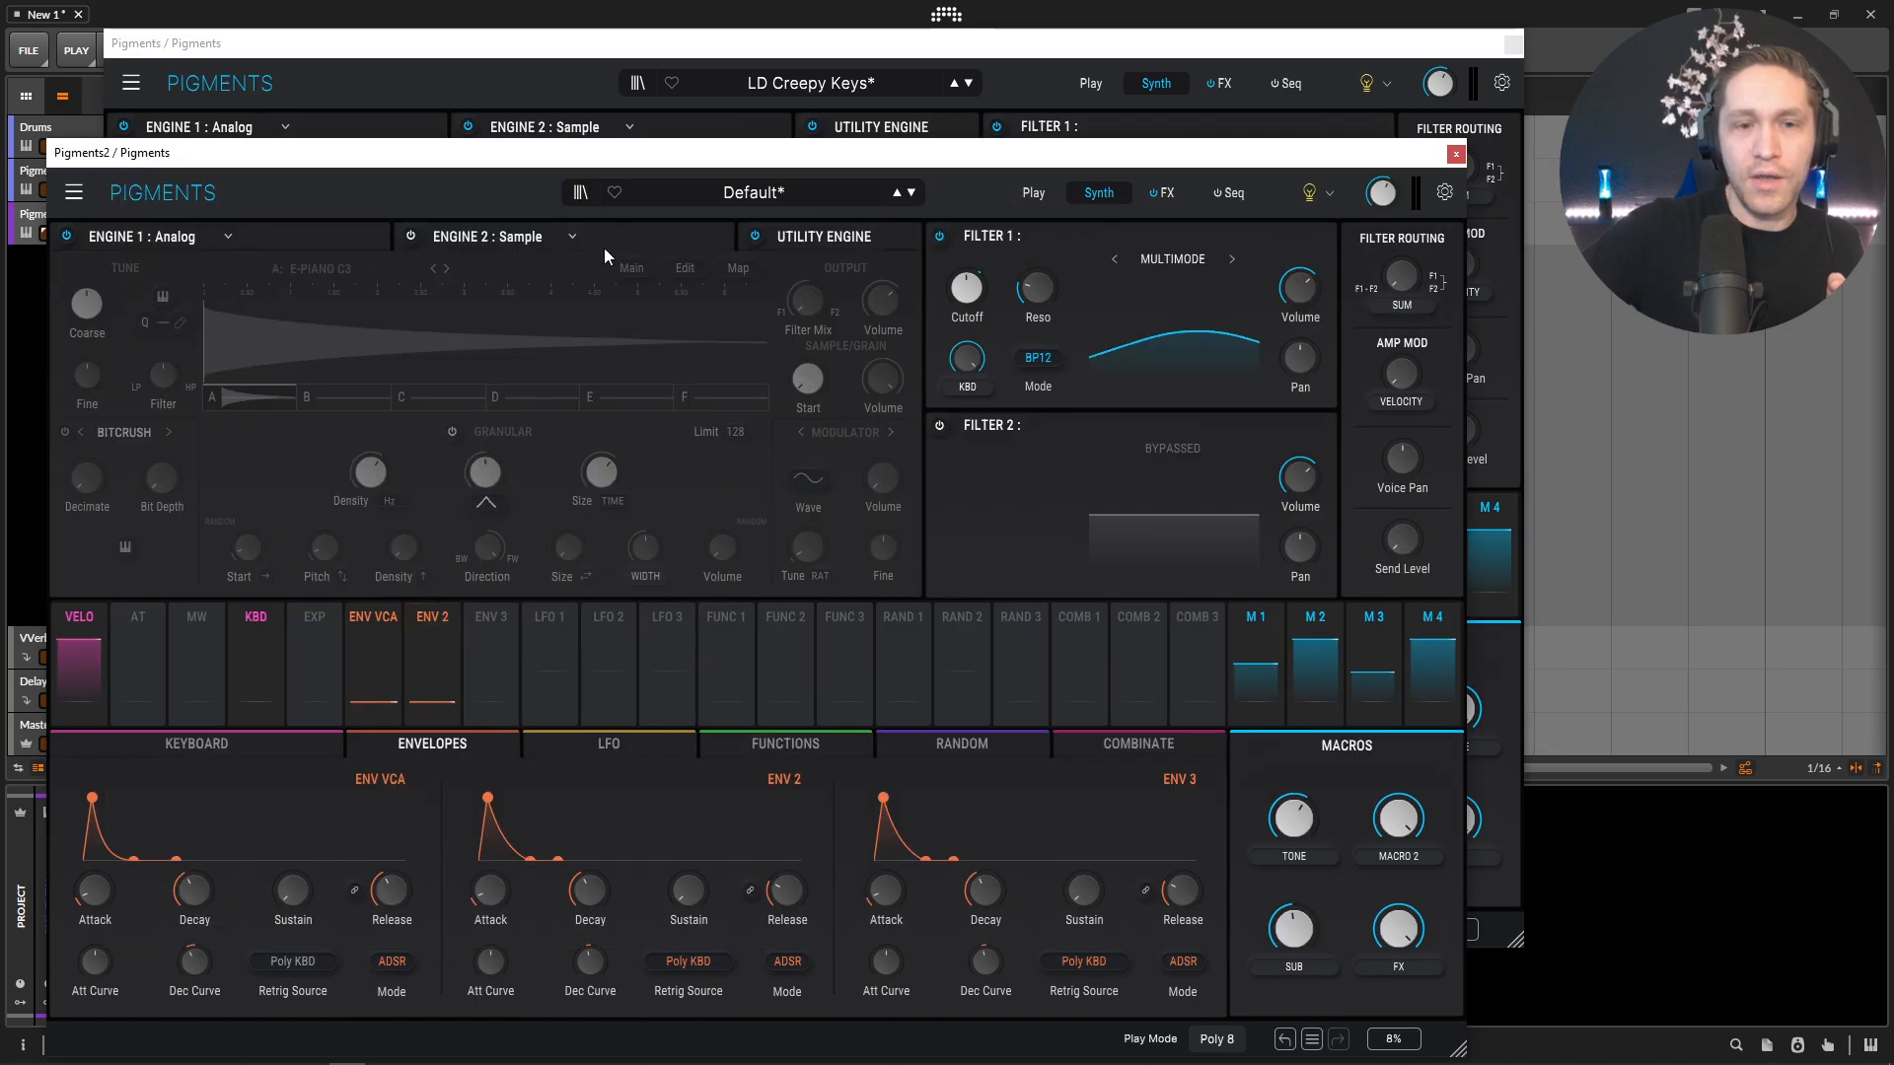
left_click(311, 269)
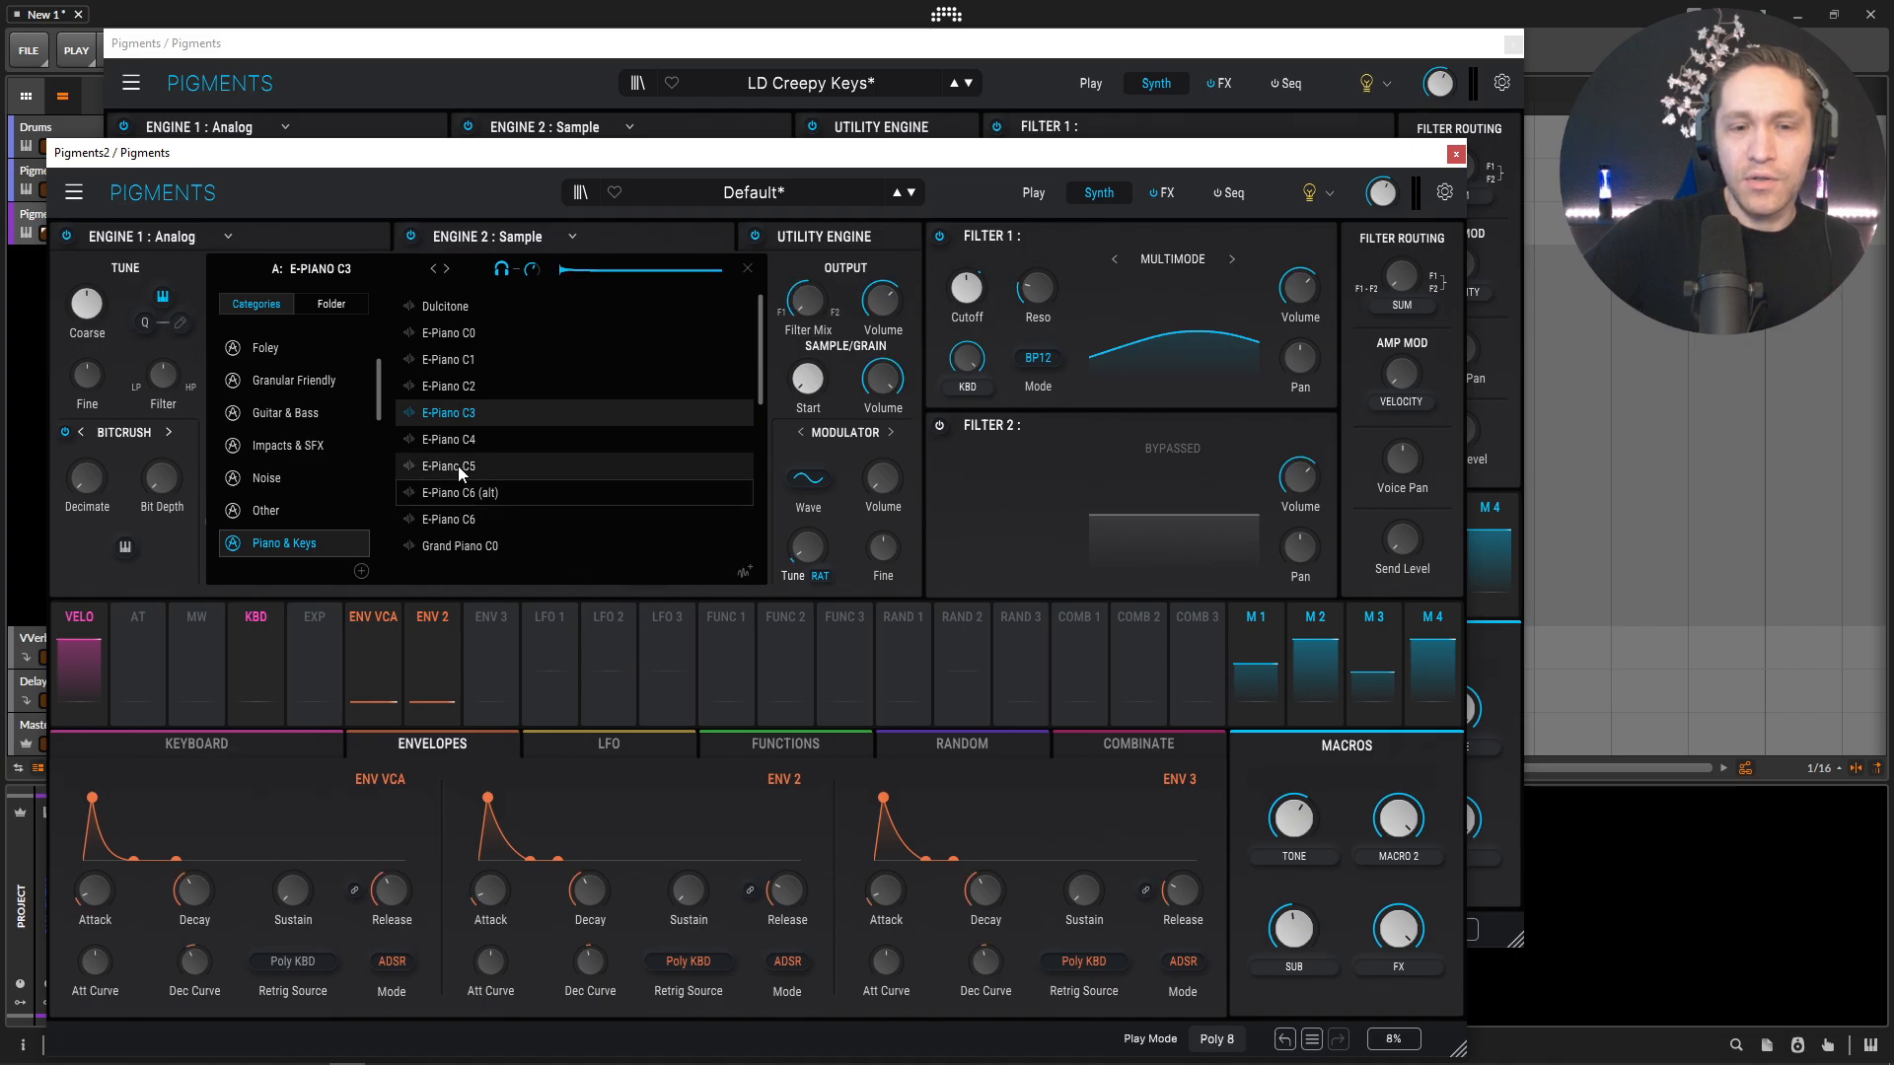
double_click(472, 493)
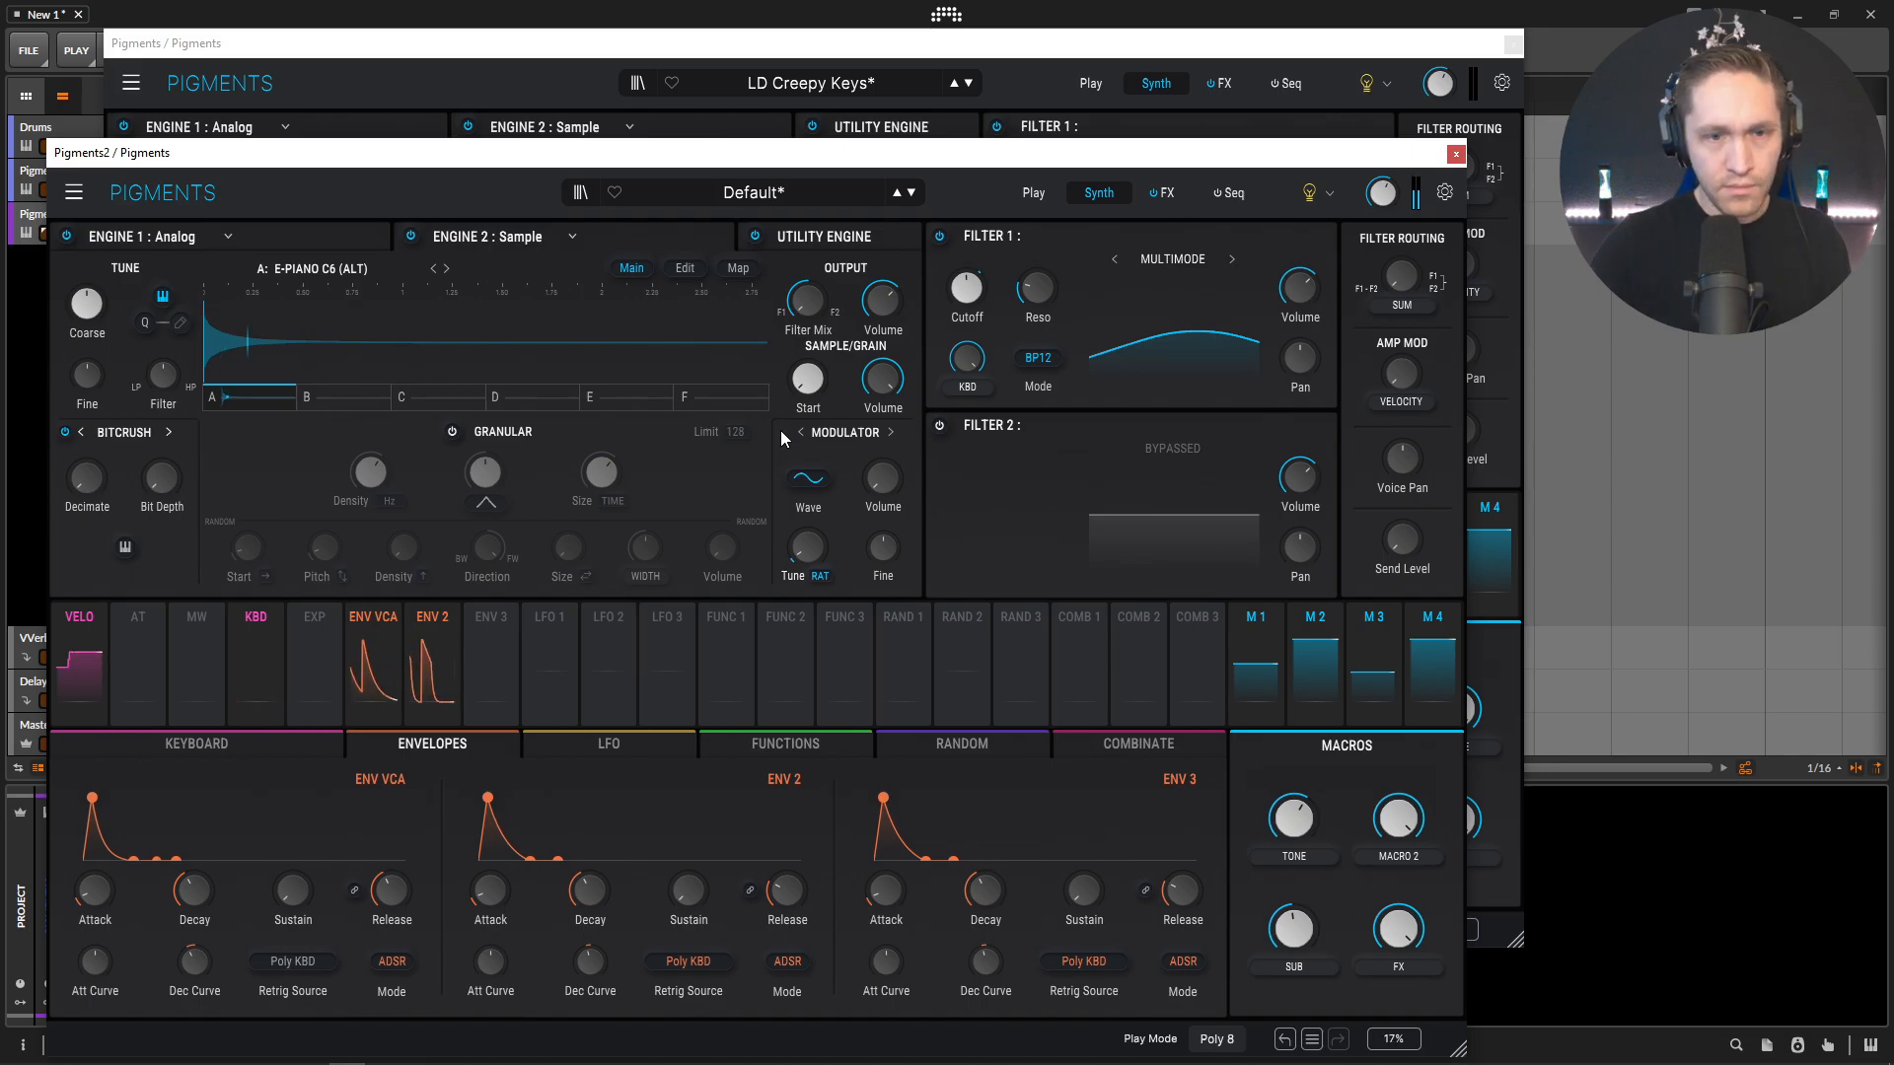
Step: Bypass Engine 1 in Pigments2 to audition the sample alone, and examine the Engine 1 and Engine 2 settings in LD Creepy Keys
left_click(66, 237)
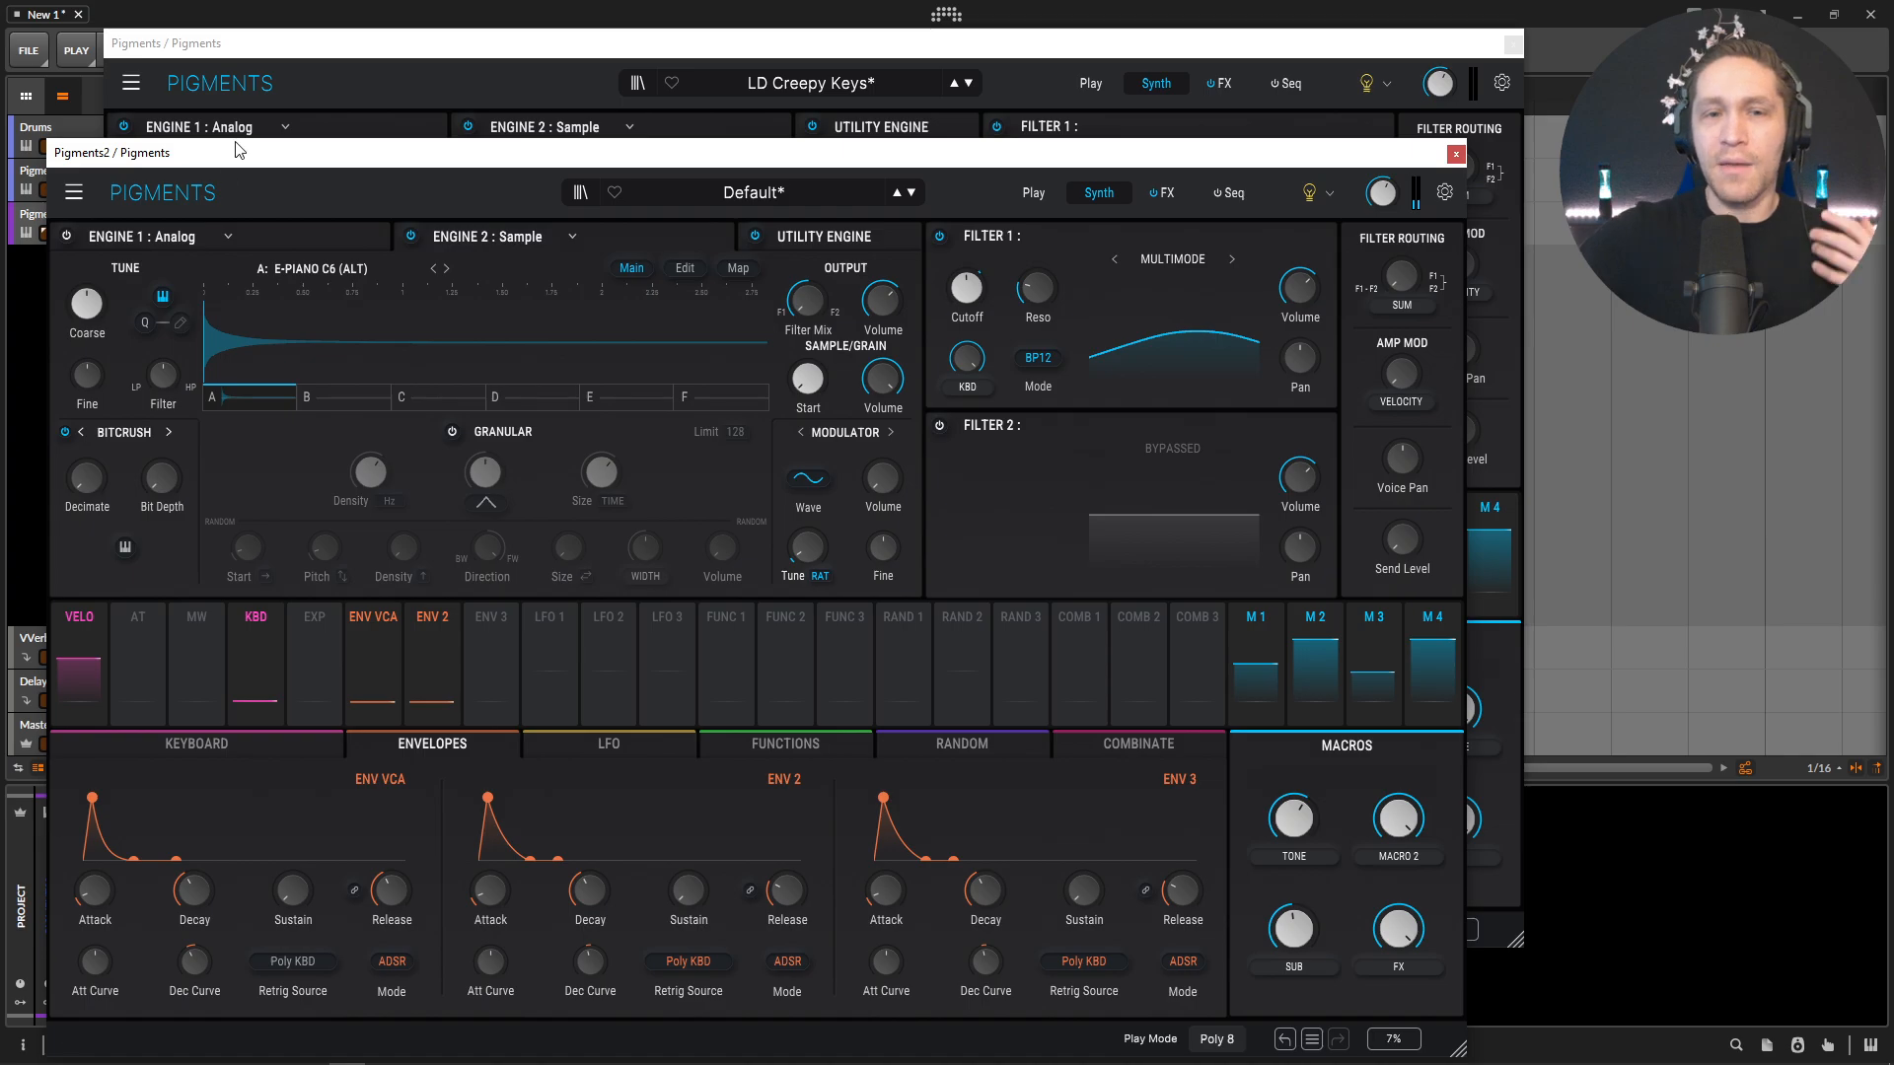
left_click(588, 65)
mouse_move(939, 204)
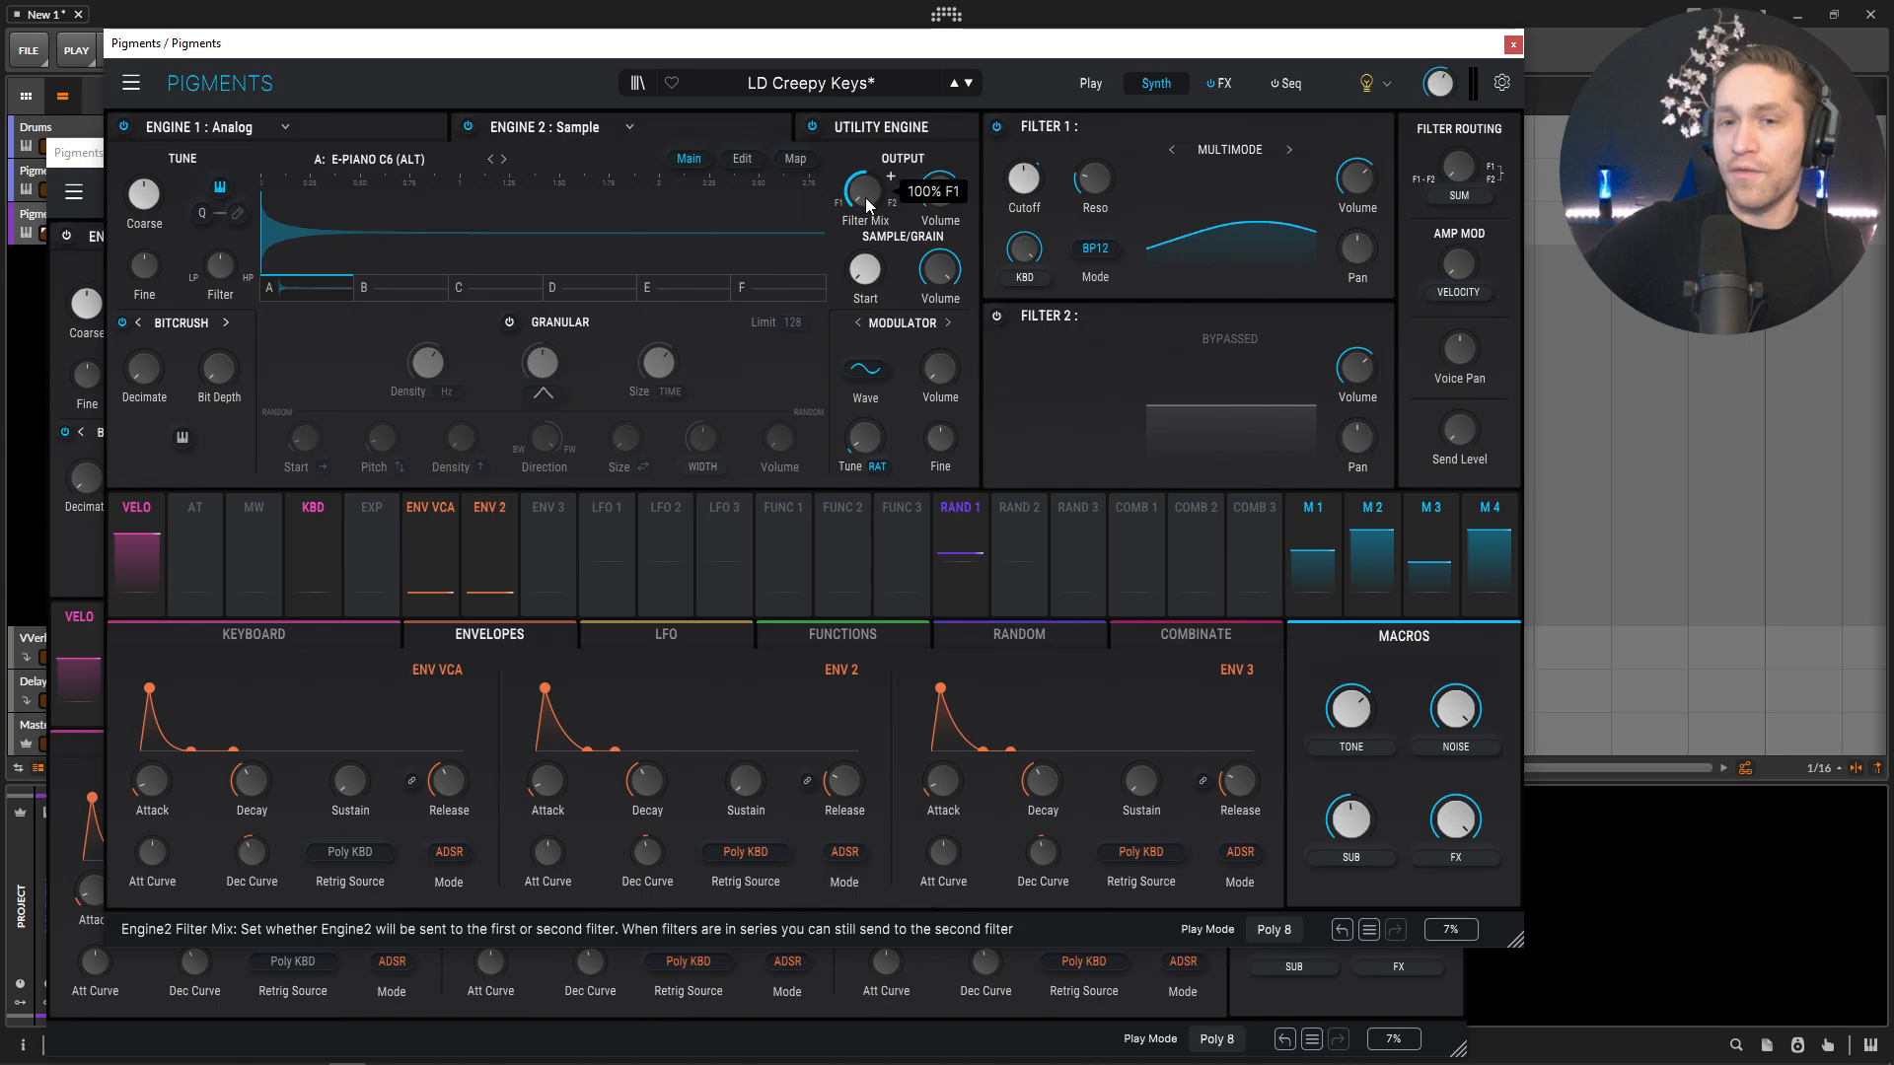
left_click(334, 129)
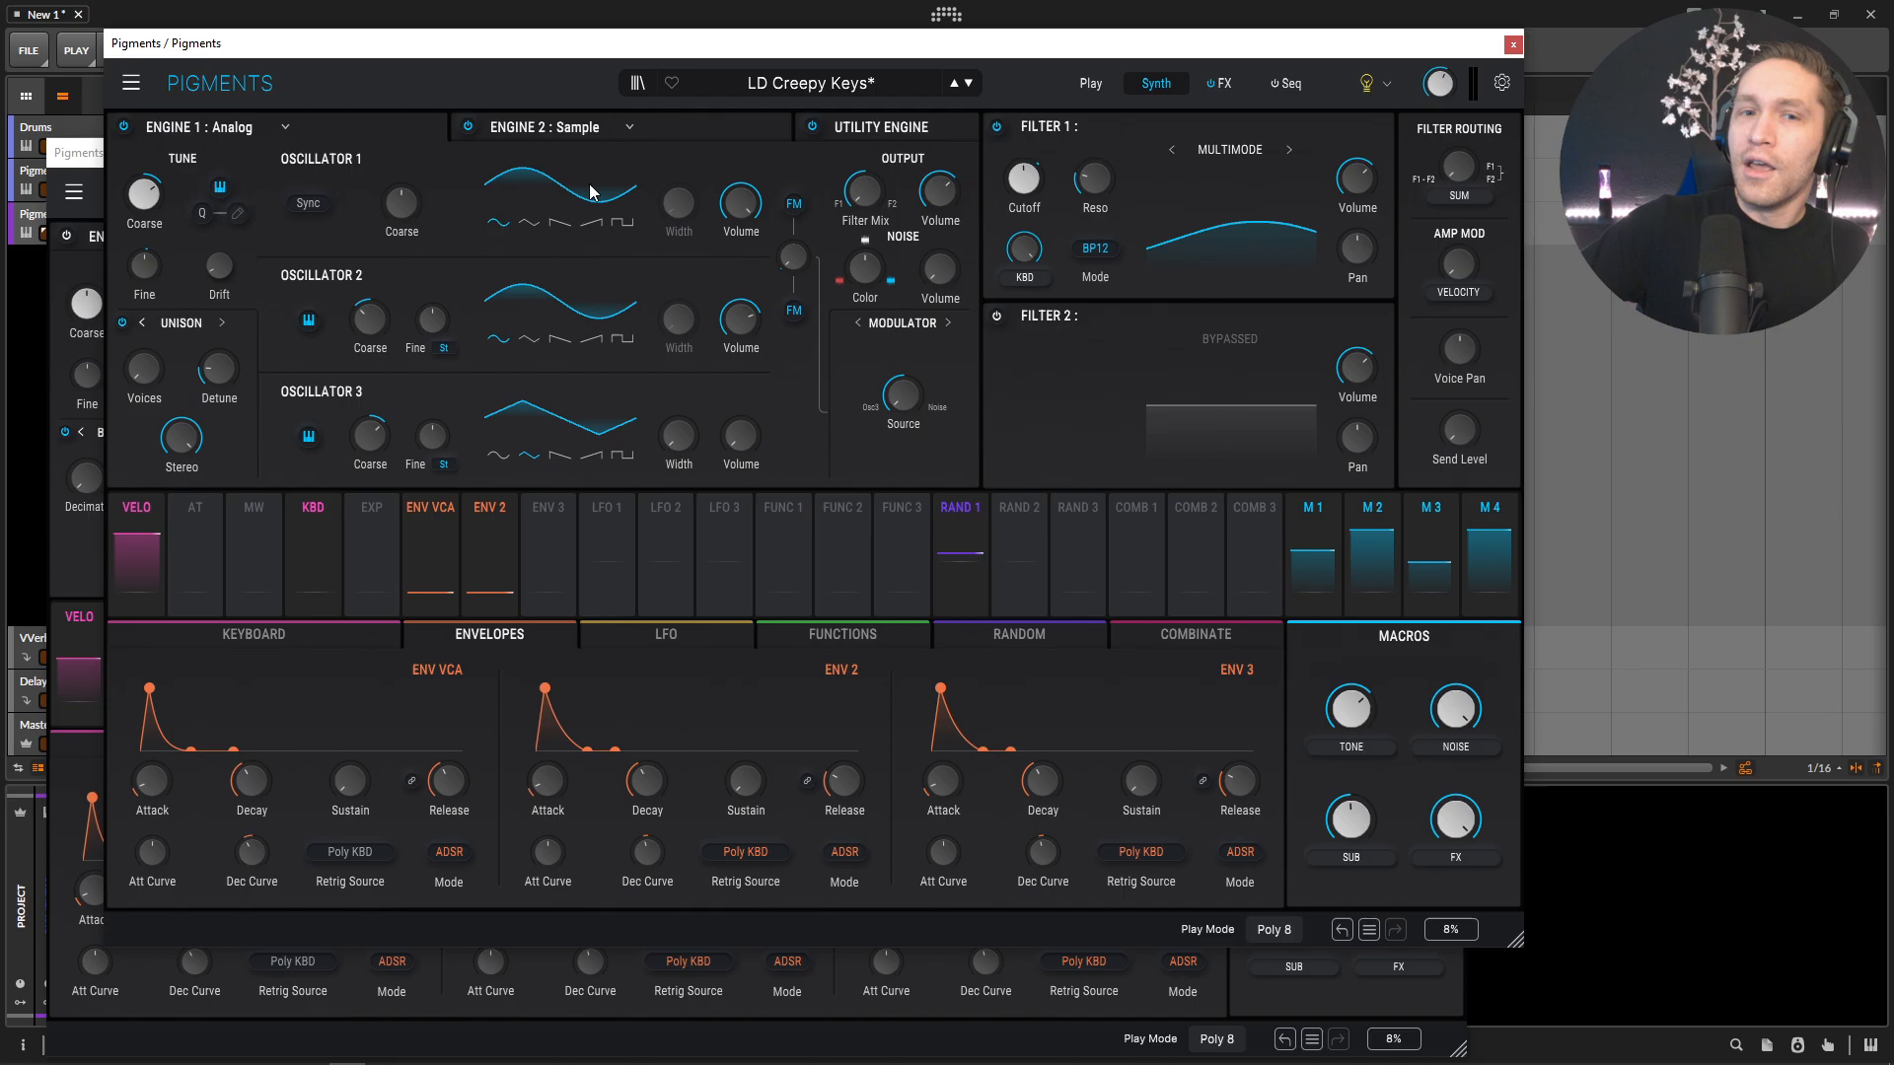
left_click(744, 134)
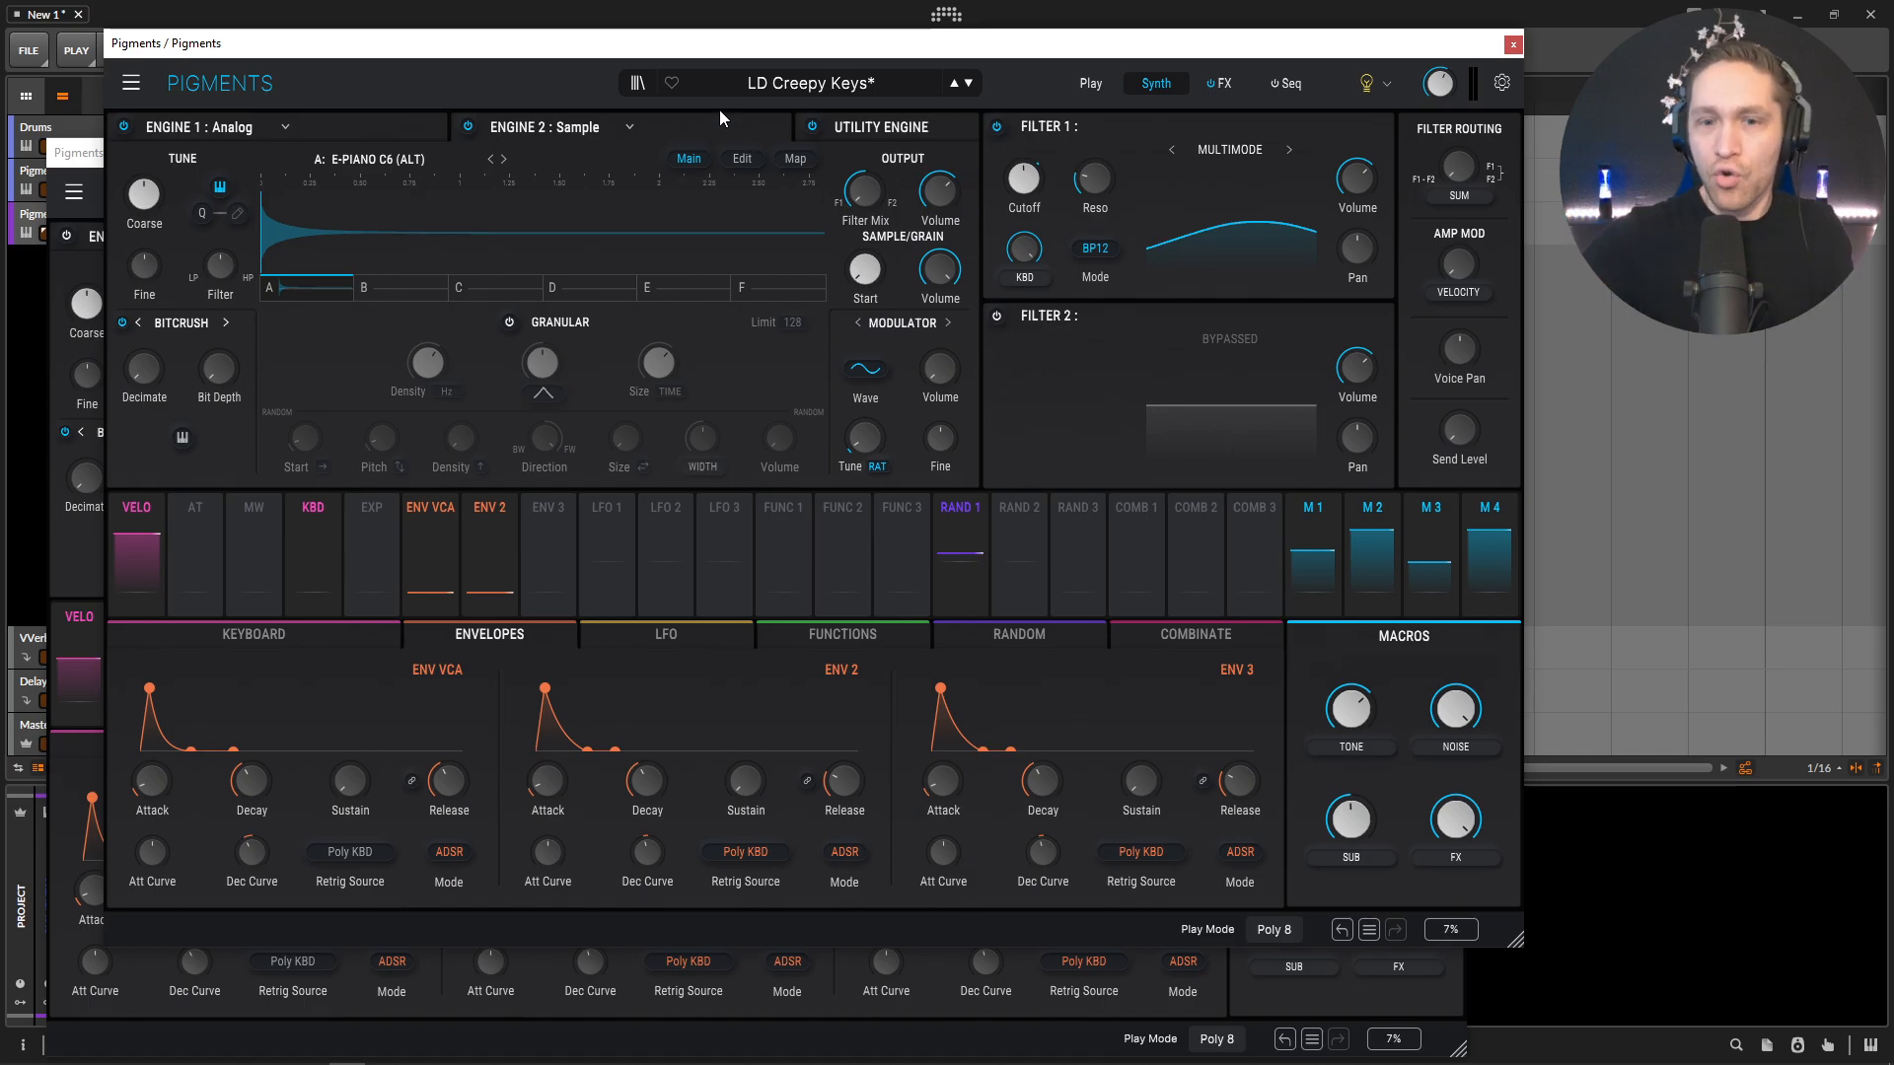
Step: Return to Pigments2 and rename Macro 2 as NOISE
left_click(1280, 1008)
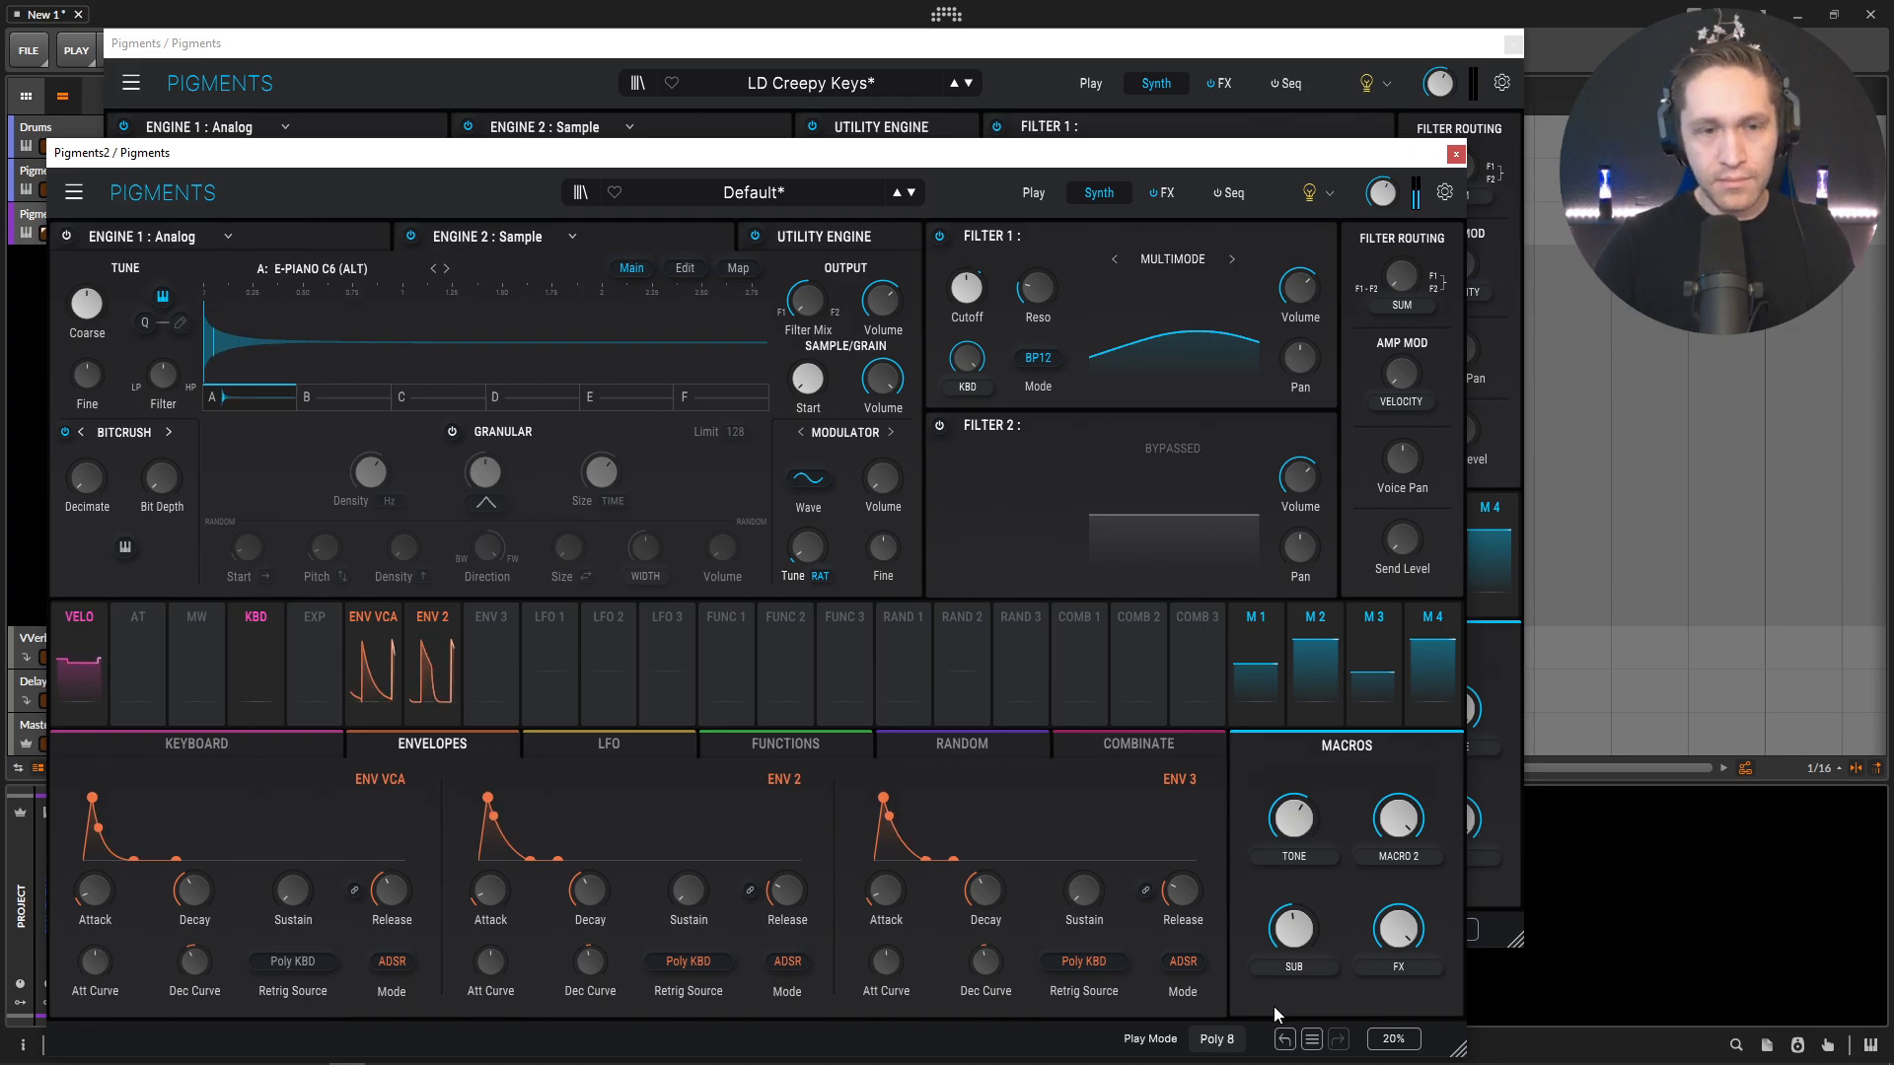
mouse_move(1082, 618)
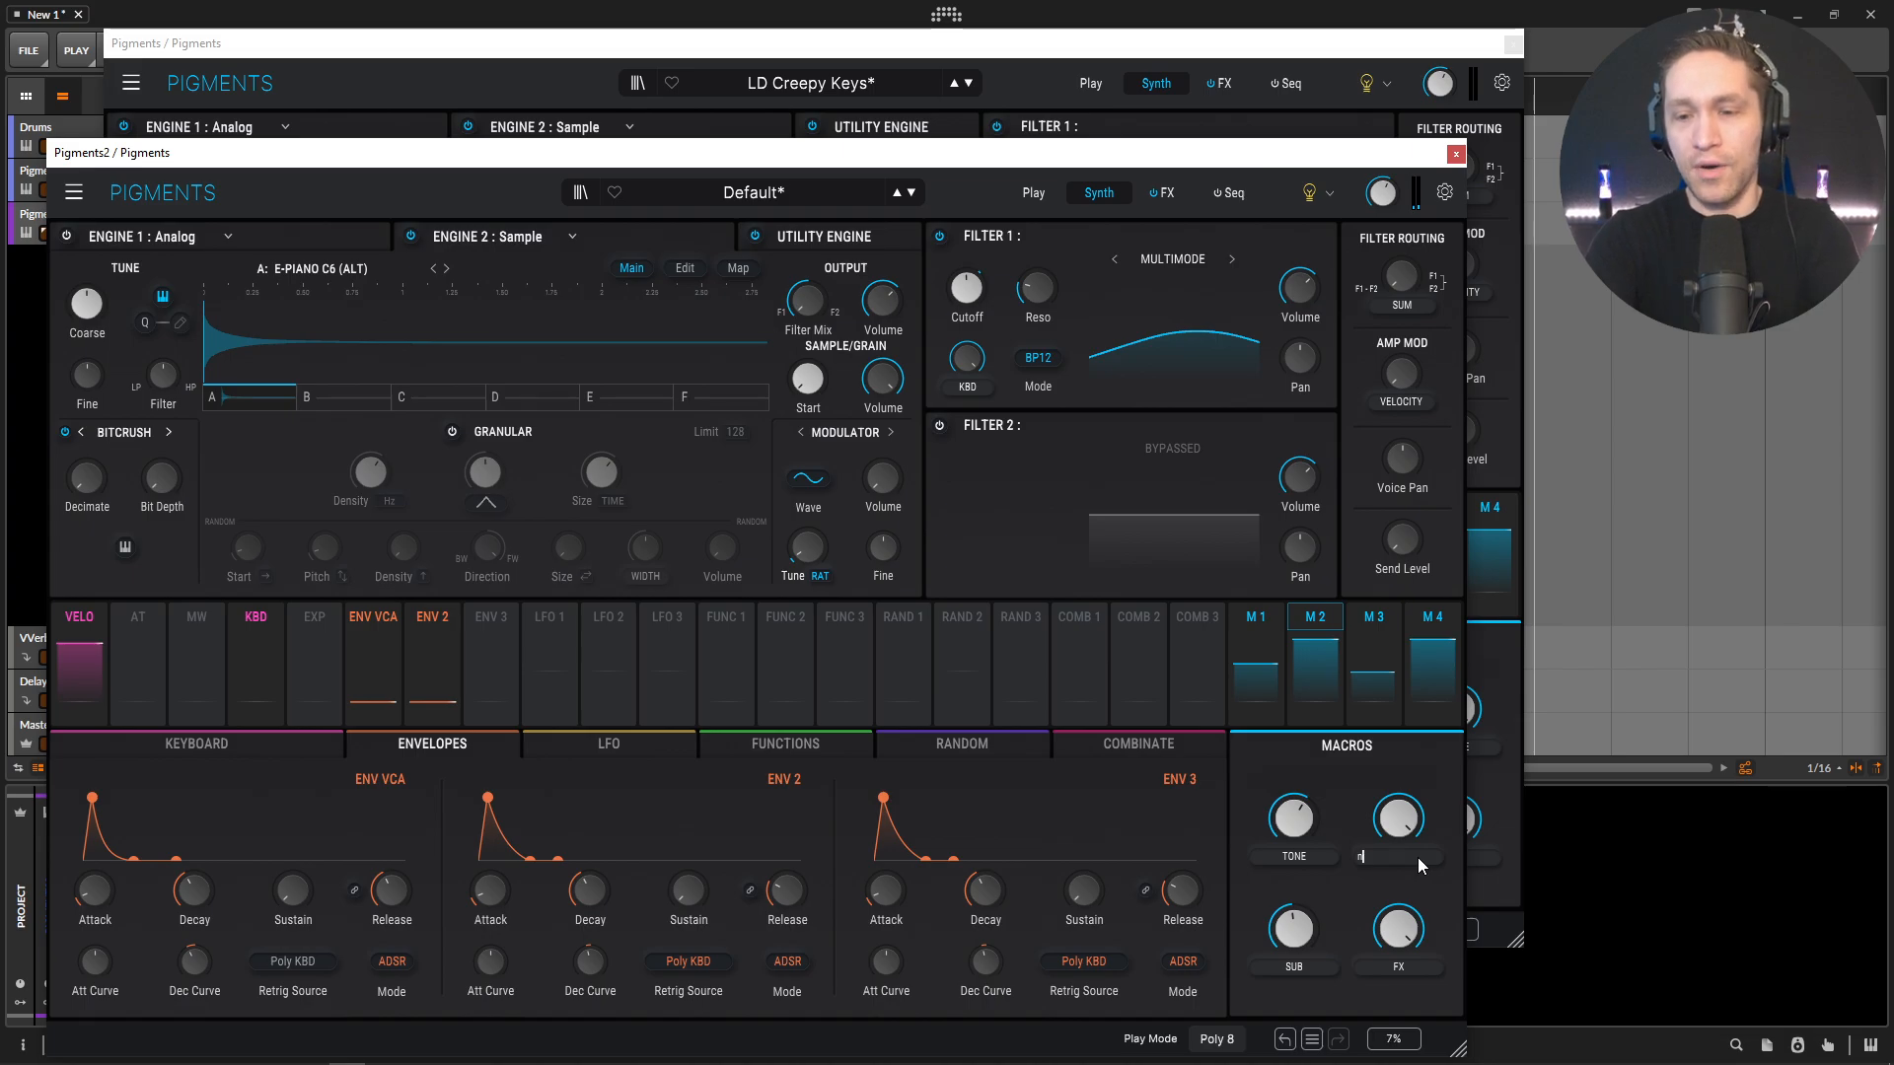
key("BackSpace")
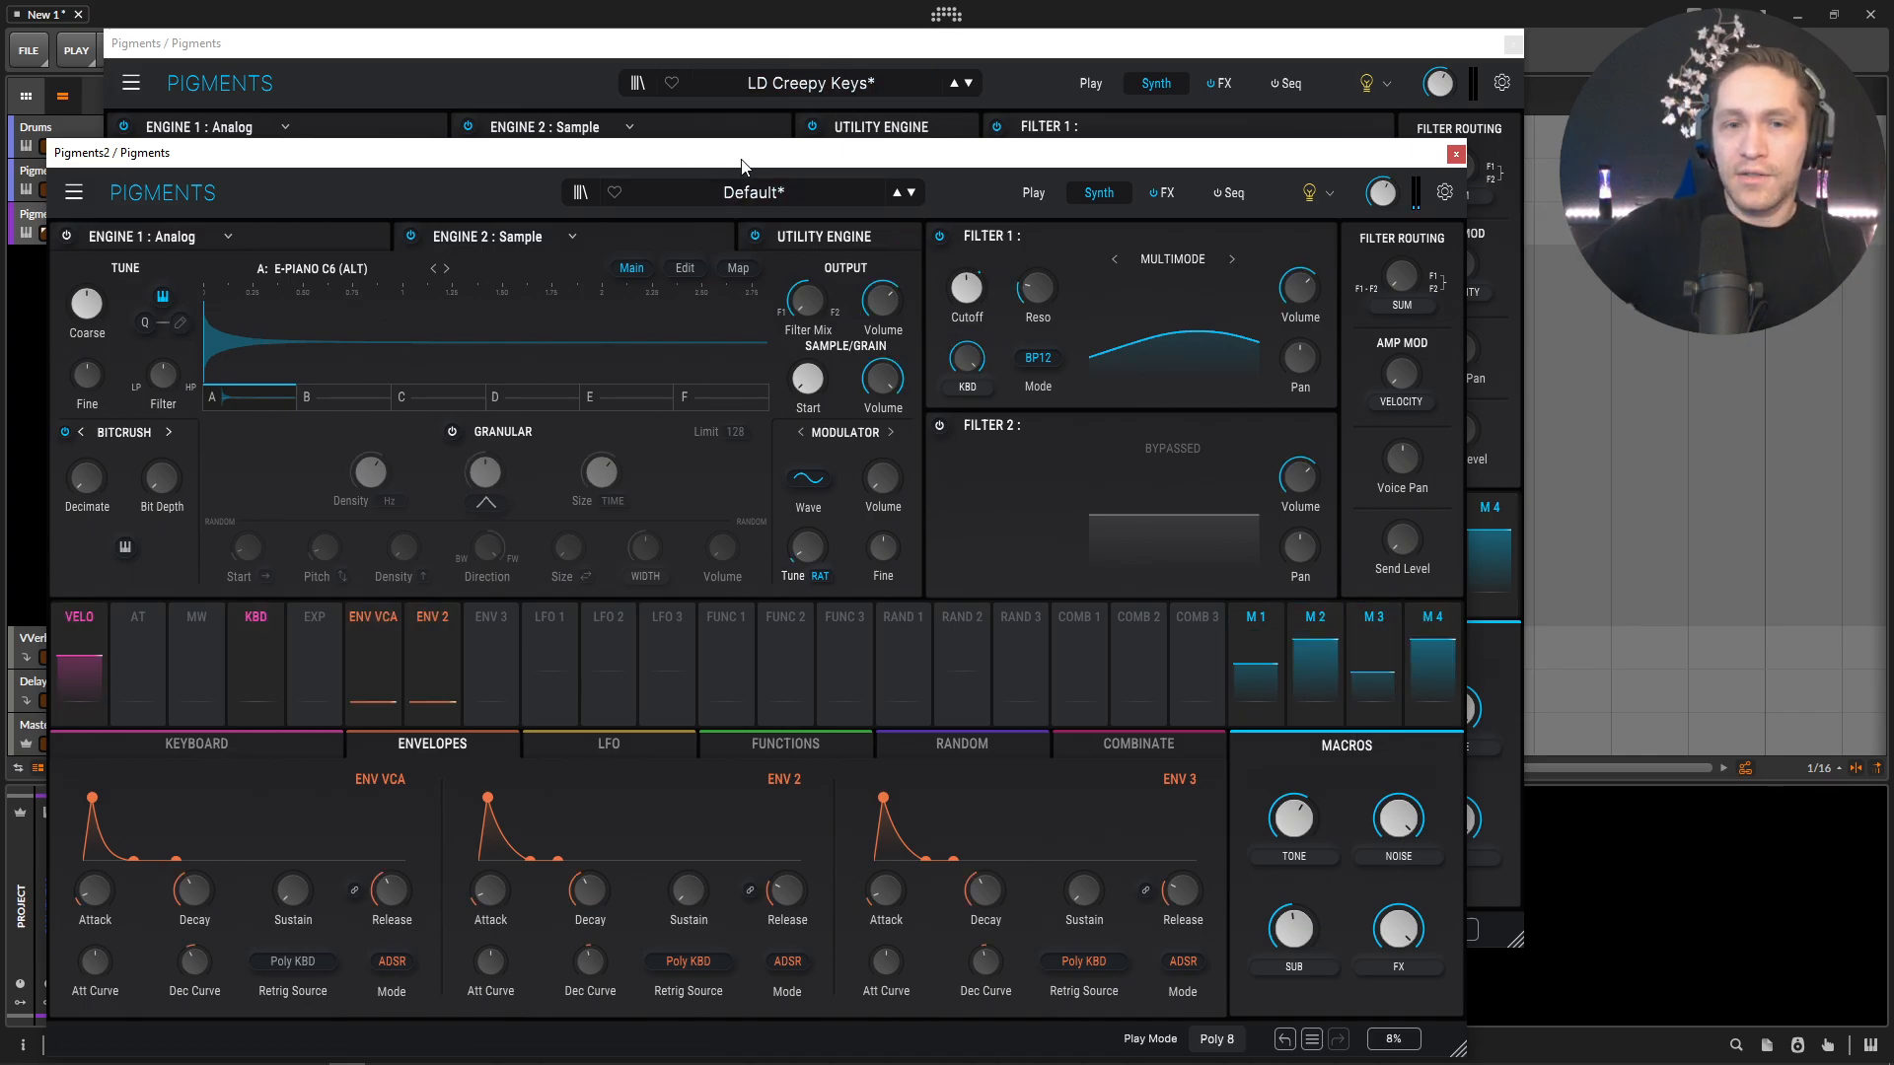
Step: Reposition the Pigments2 window, show its Engine 1 settings and turn Engine 1 back on
left_click_drag(664, 175, 794, 156)
left_click(481, 223)
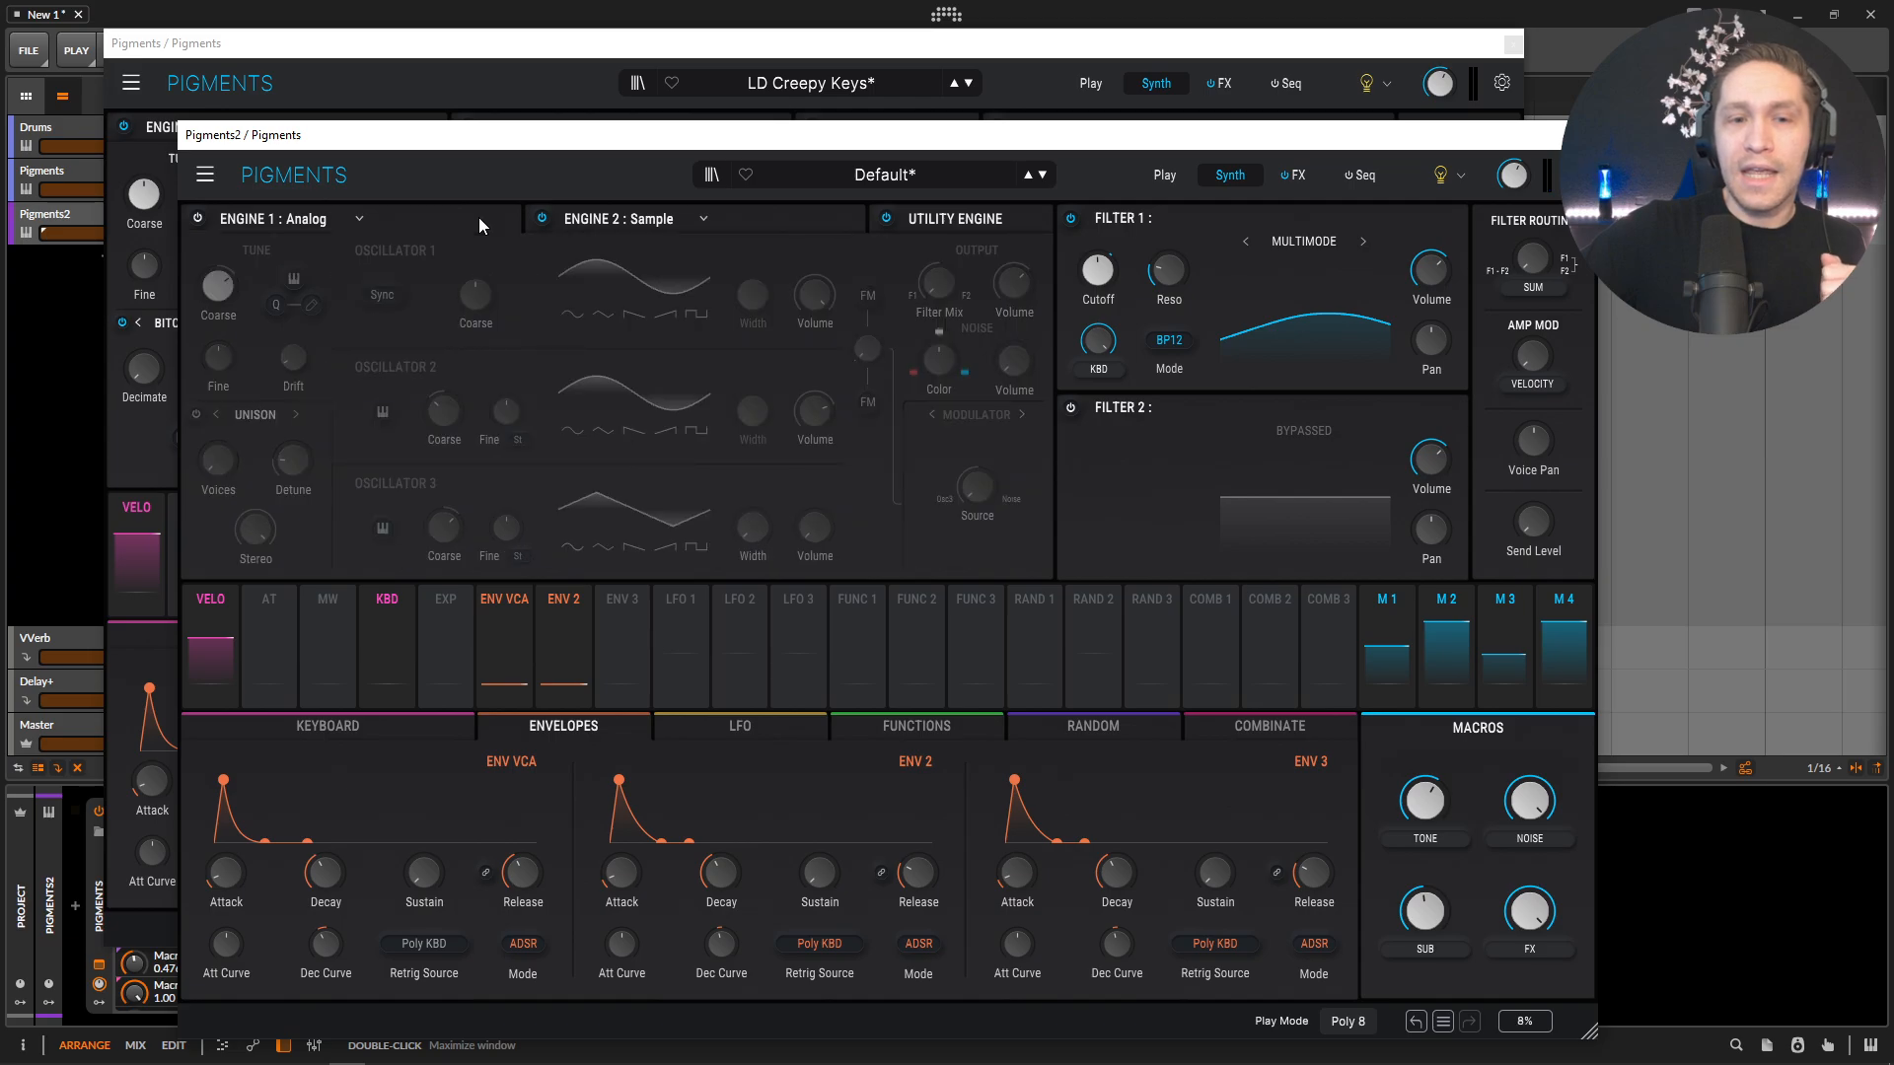
left_click(198, 219)
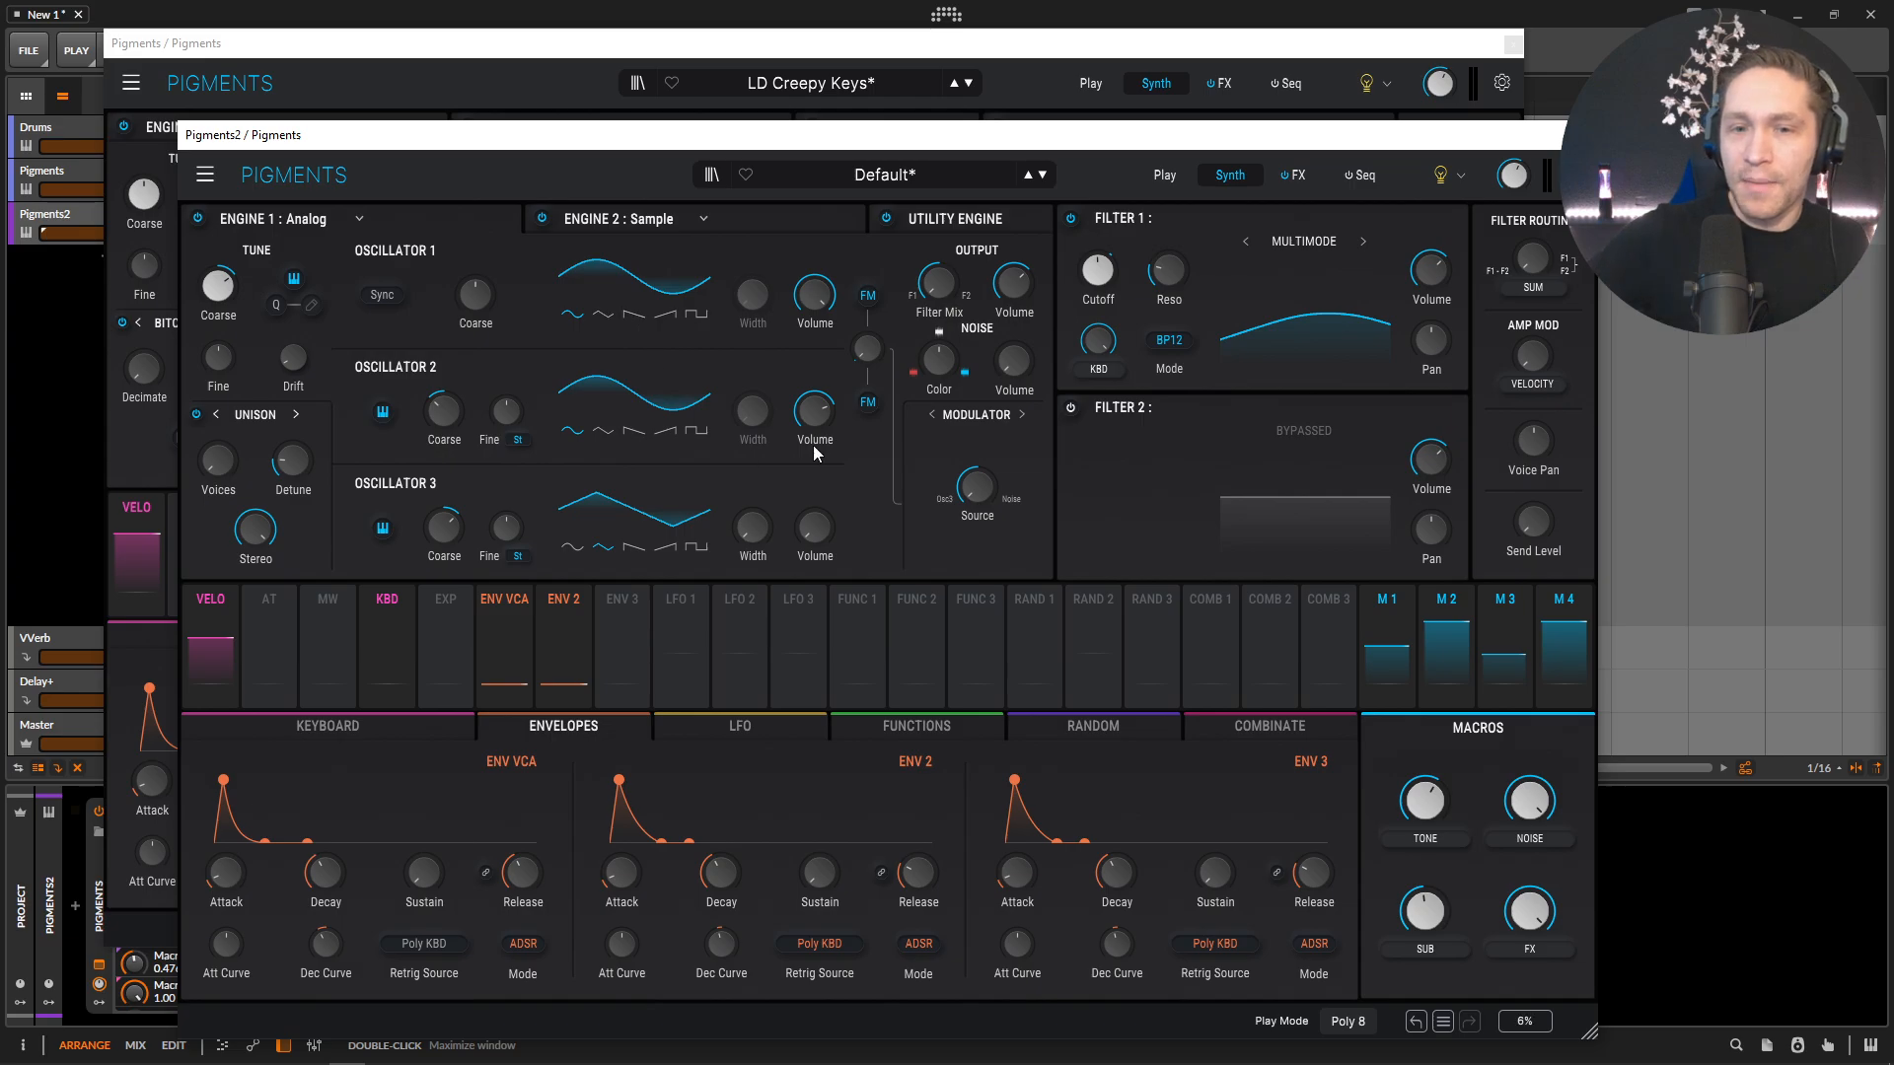
mouse_move(451, 548)
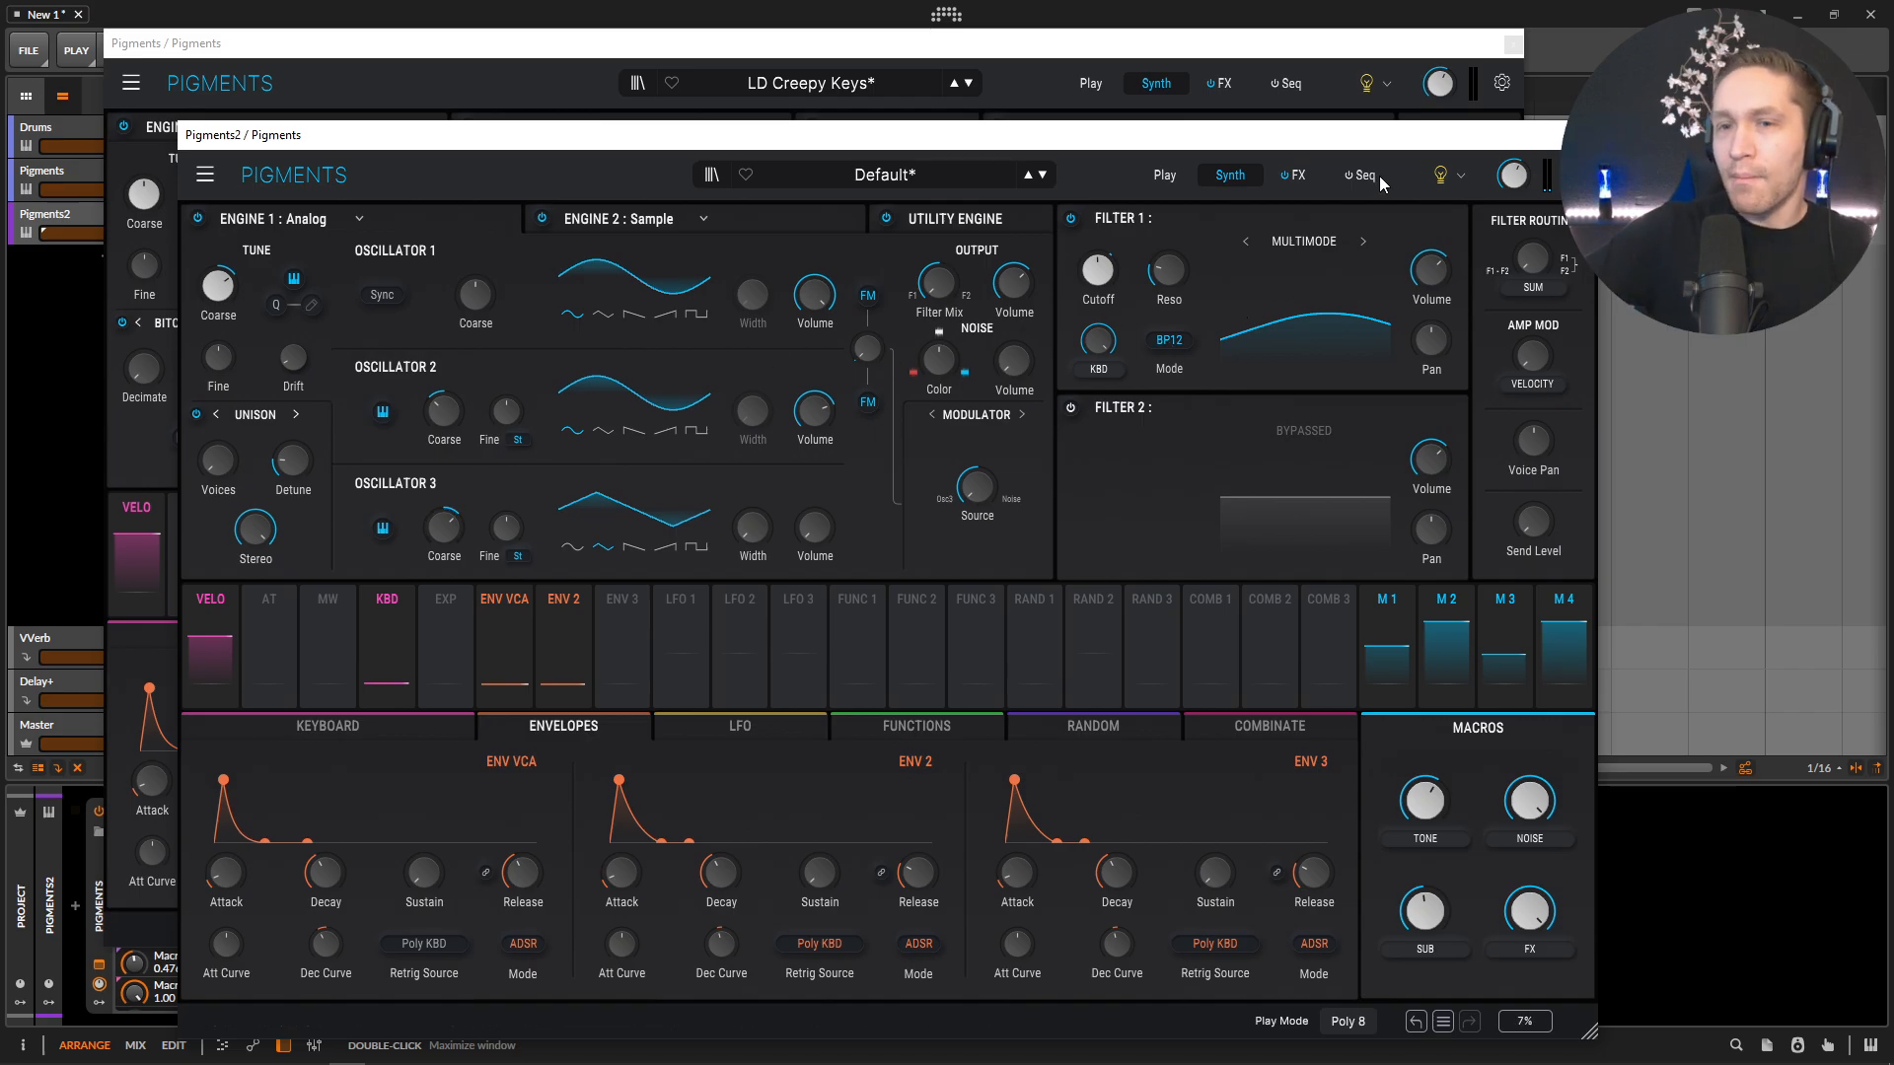
Step: Reduce the Macro 4 modulation of Dry/Wet to about 0.12 on the FX A Delay, and lower it slightly on the FX B Delay
left_click(1298, 176)
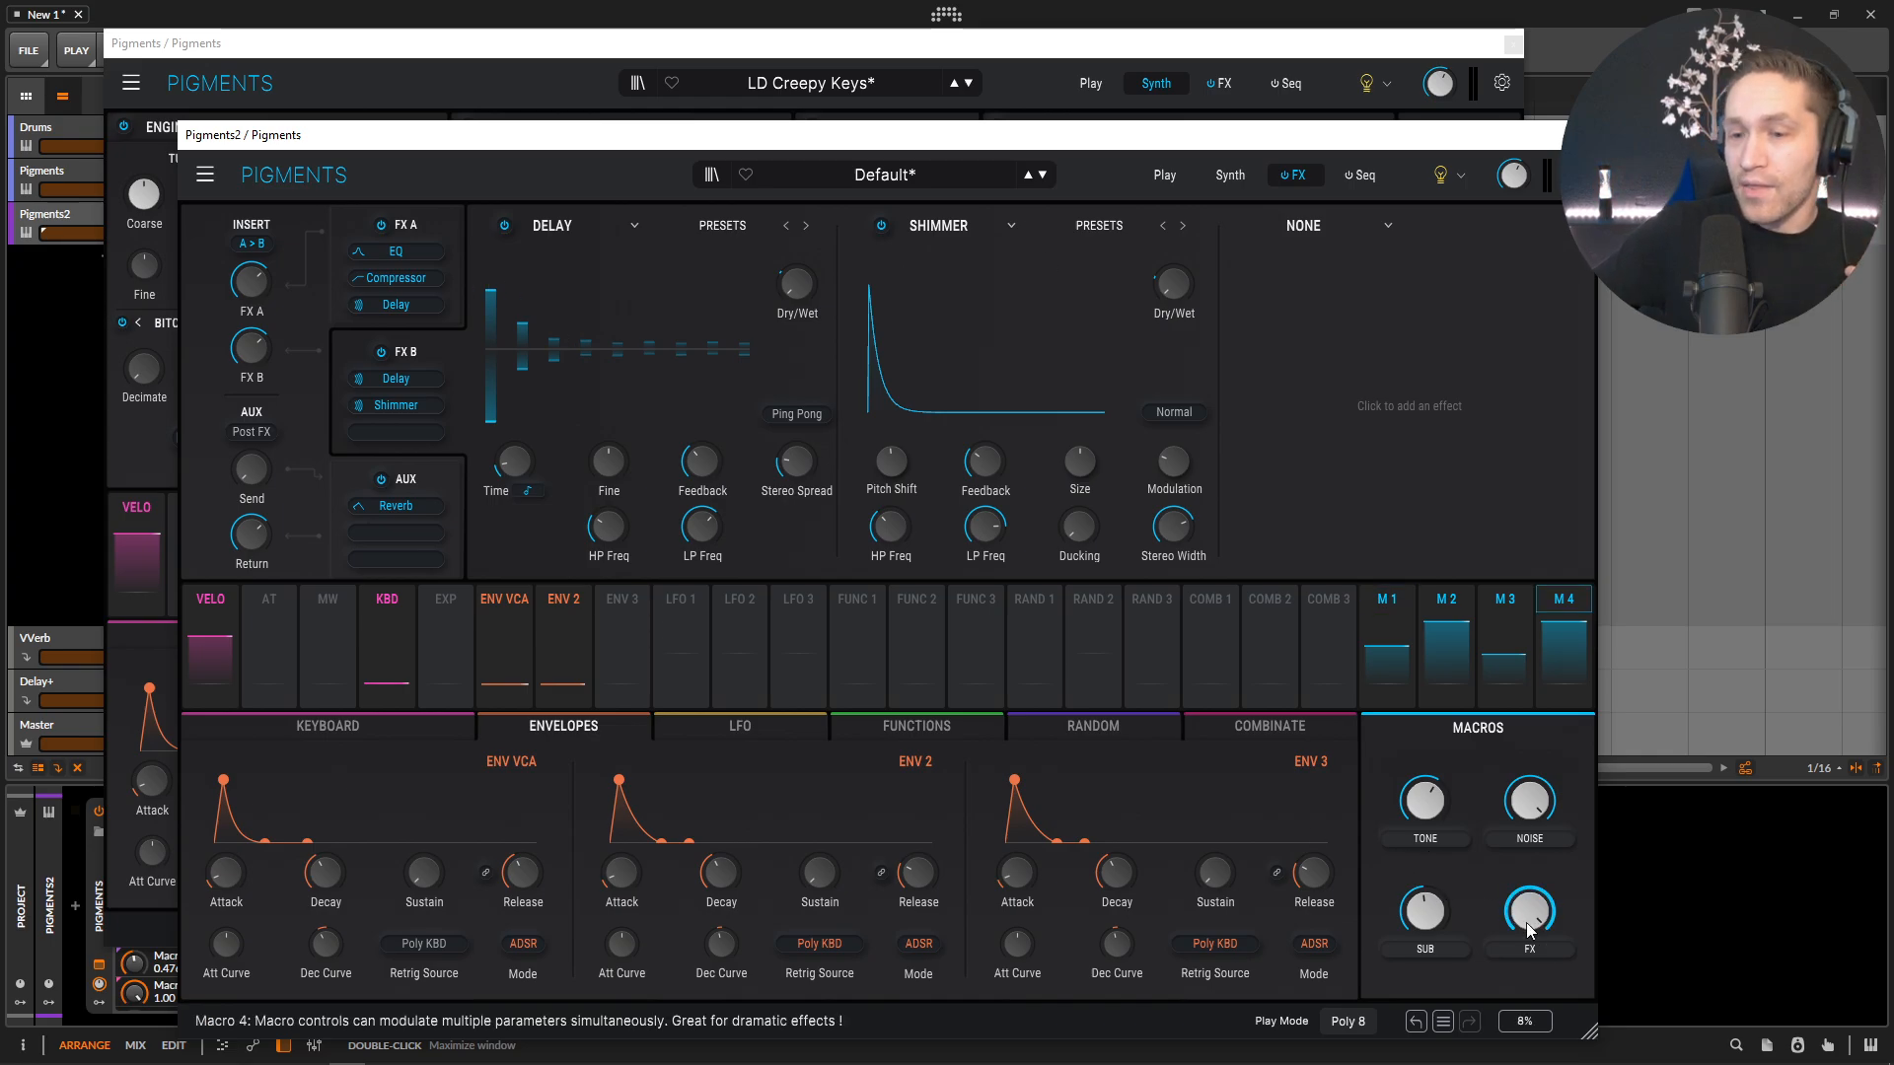
left_click(448, 215)
mouse_move(1570, 312)
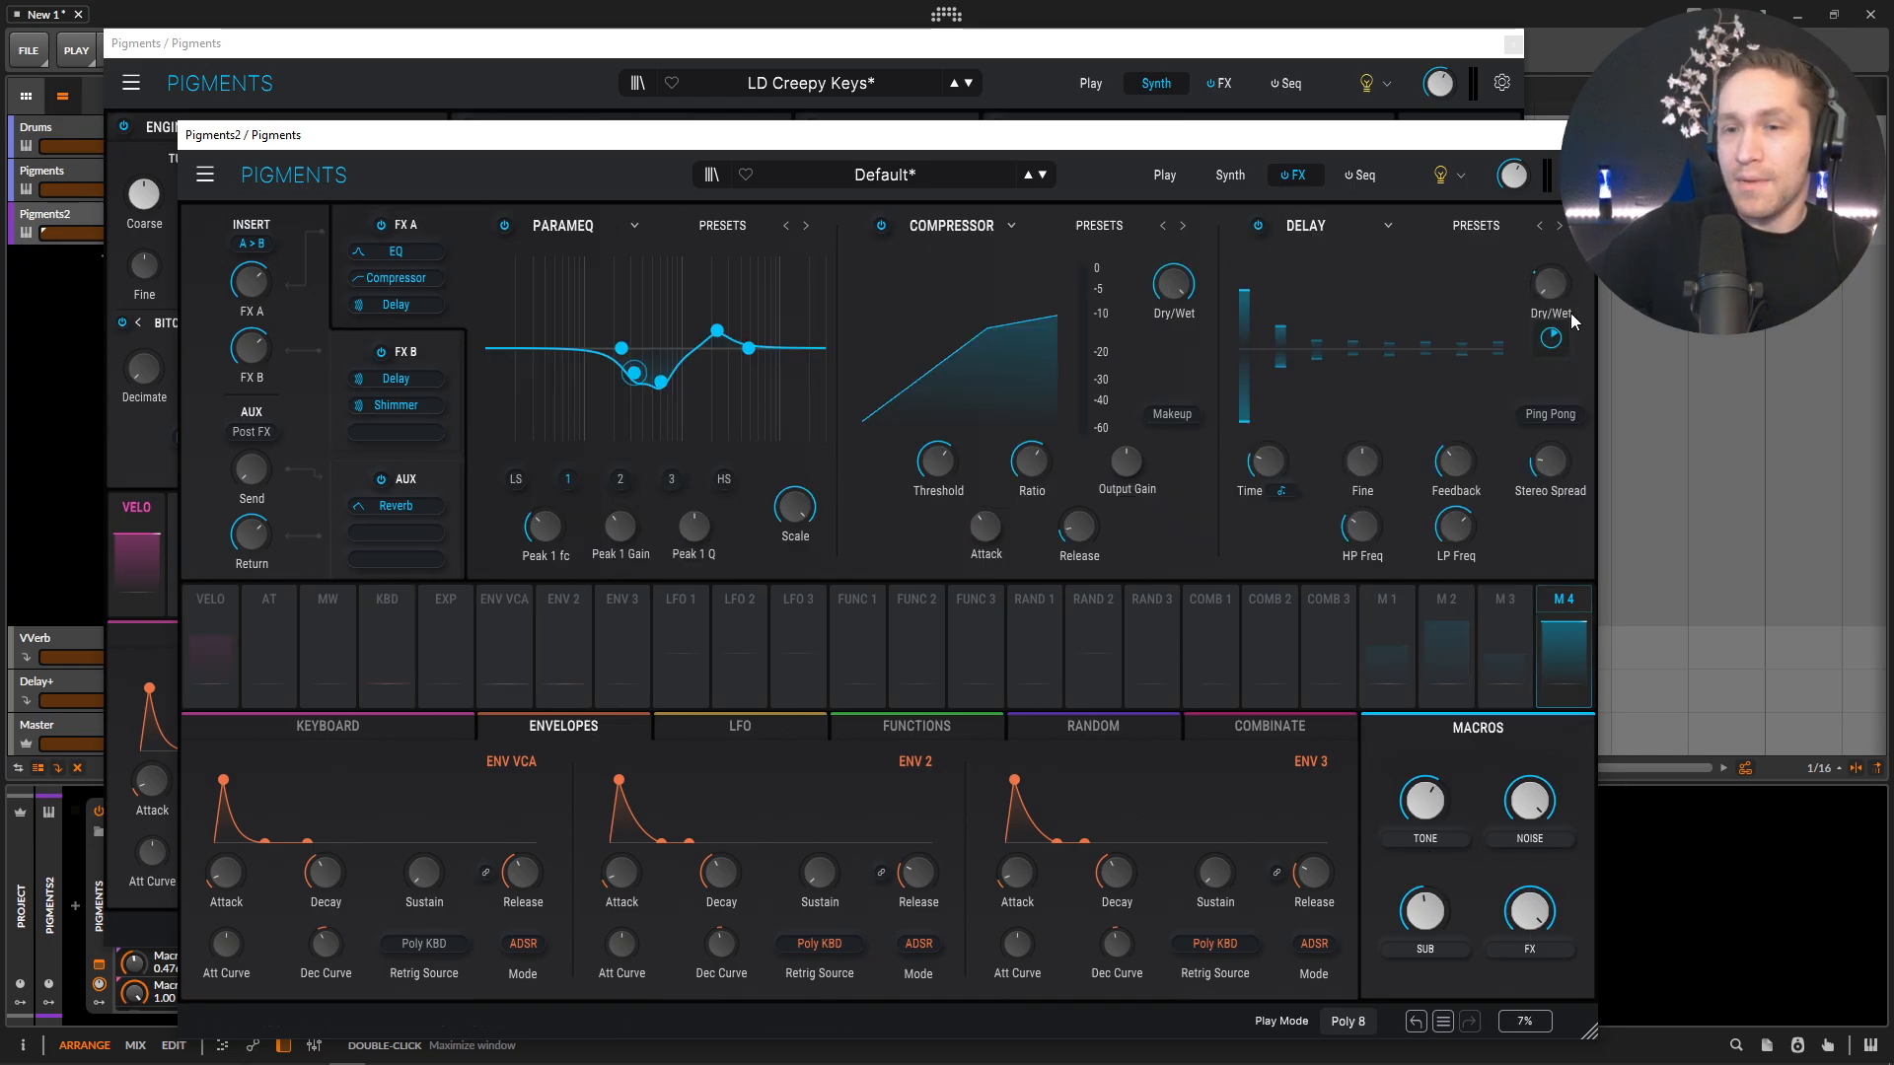
left_click_drag(1552, 338, 1551, 368)
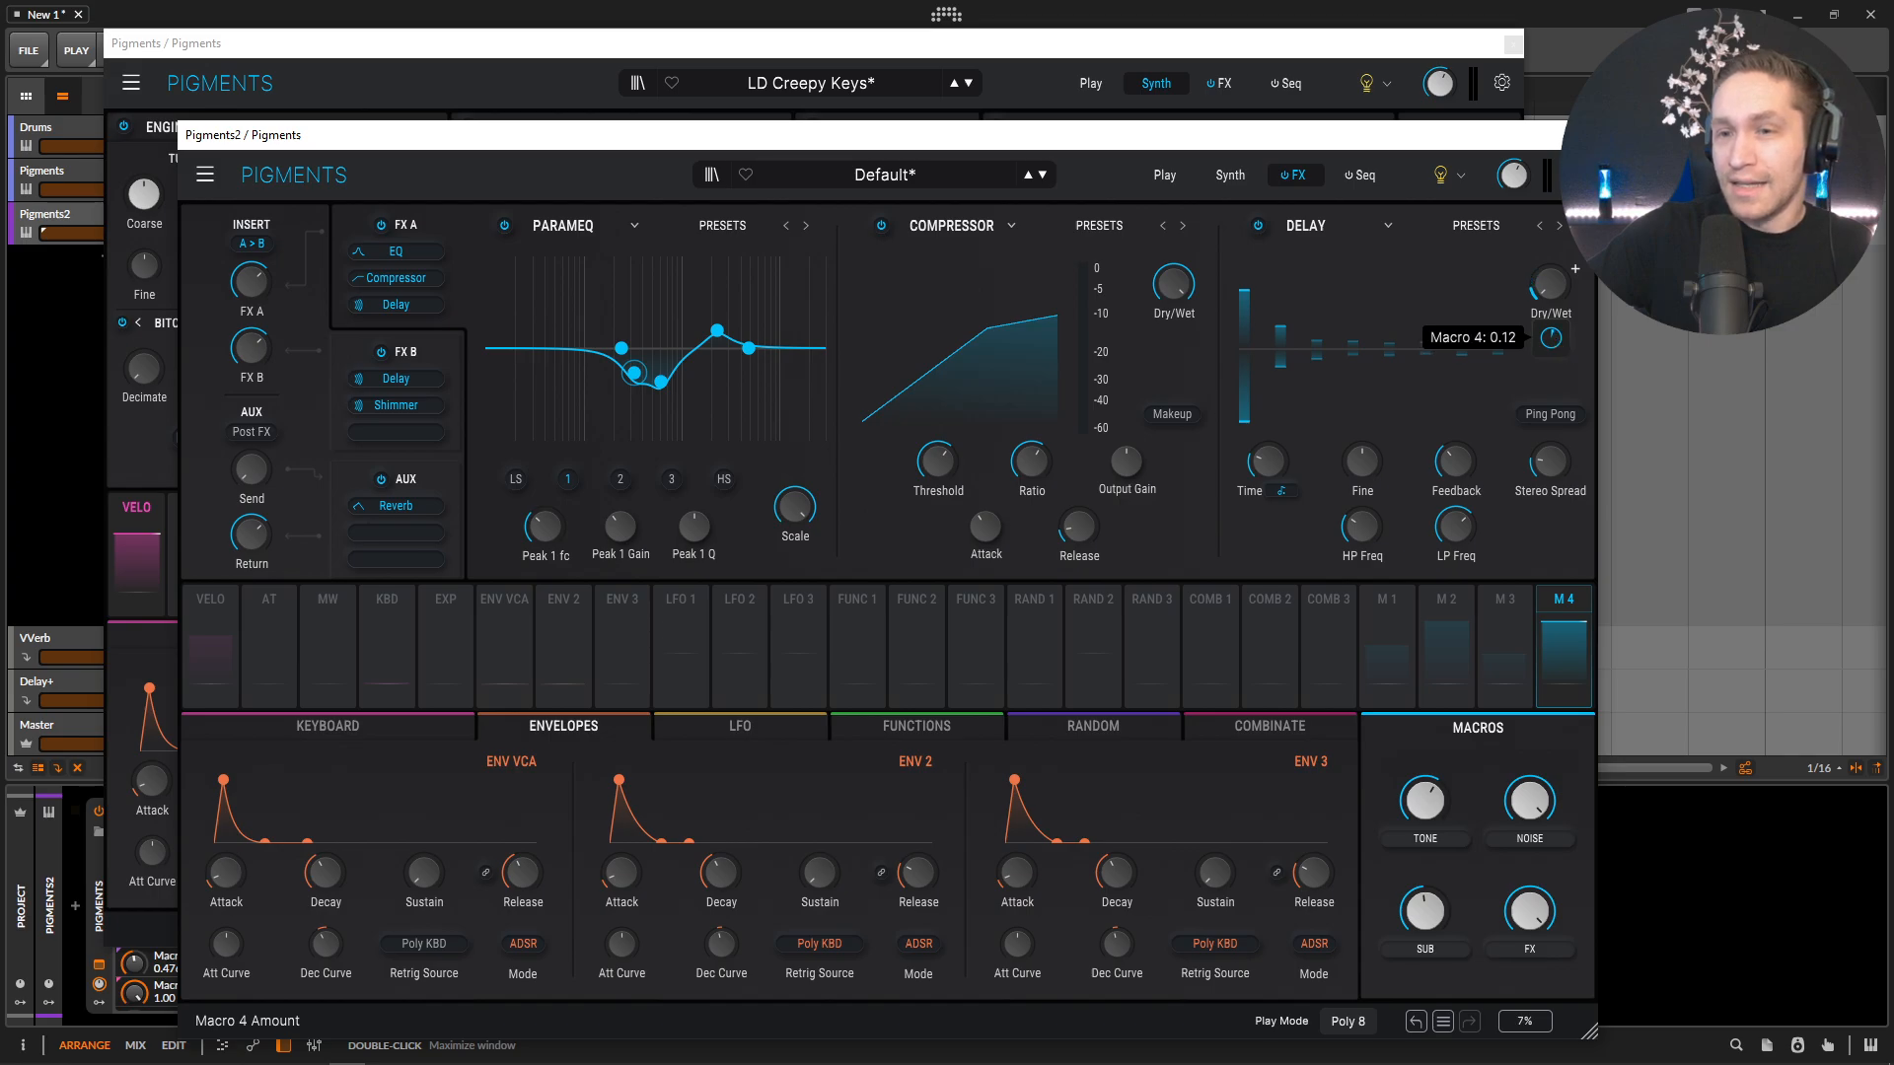
left_click(422, 336)
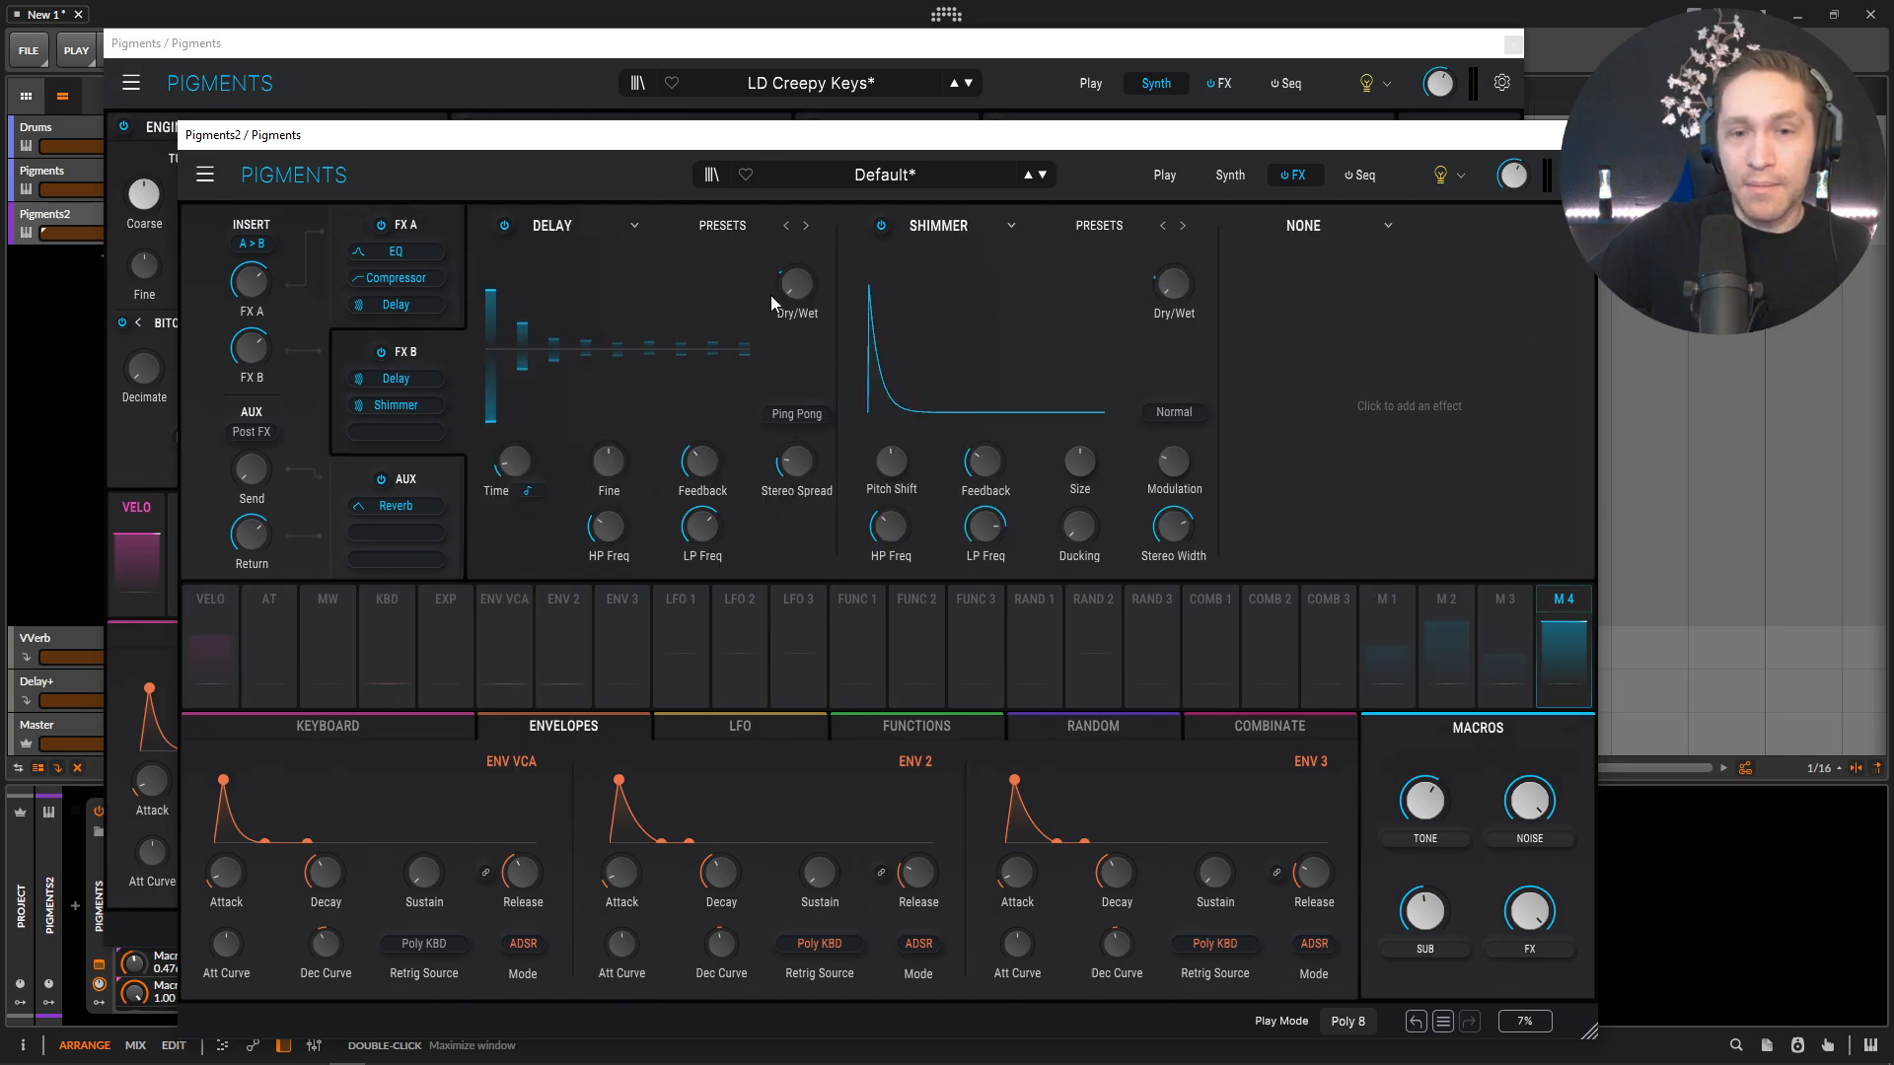
mouse_move(789, 291)
mouse_move(797, 337)
left_mouse_down()
mouse_move(797, 375)
mouse_move(797, 342)
left_mouse_up()
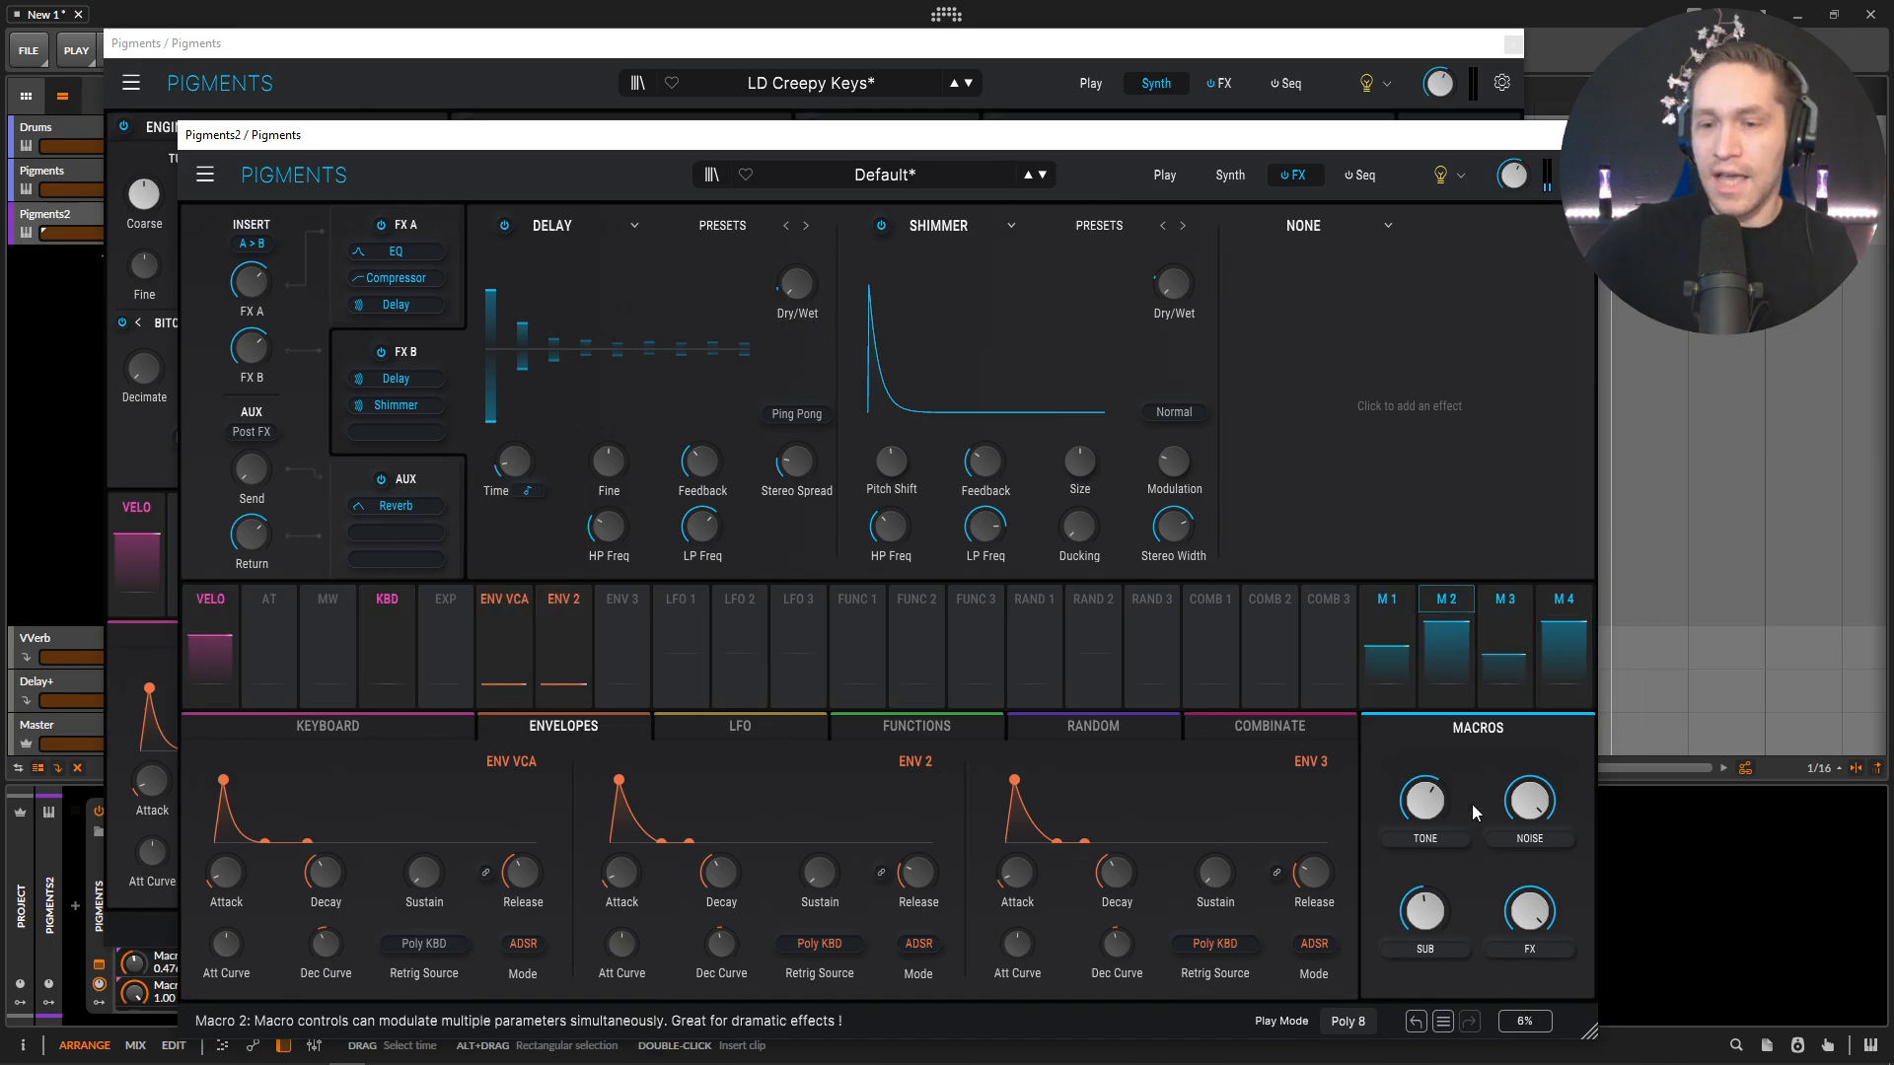
Step: Raise the TONE macro in Pigments2 to 1.00
left_click_drag(1425, 801, 1425, 755)
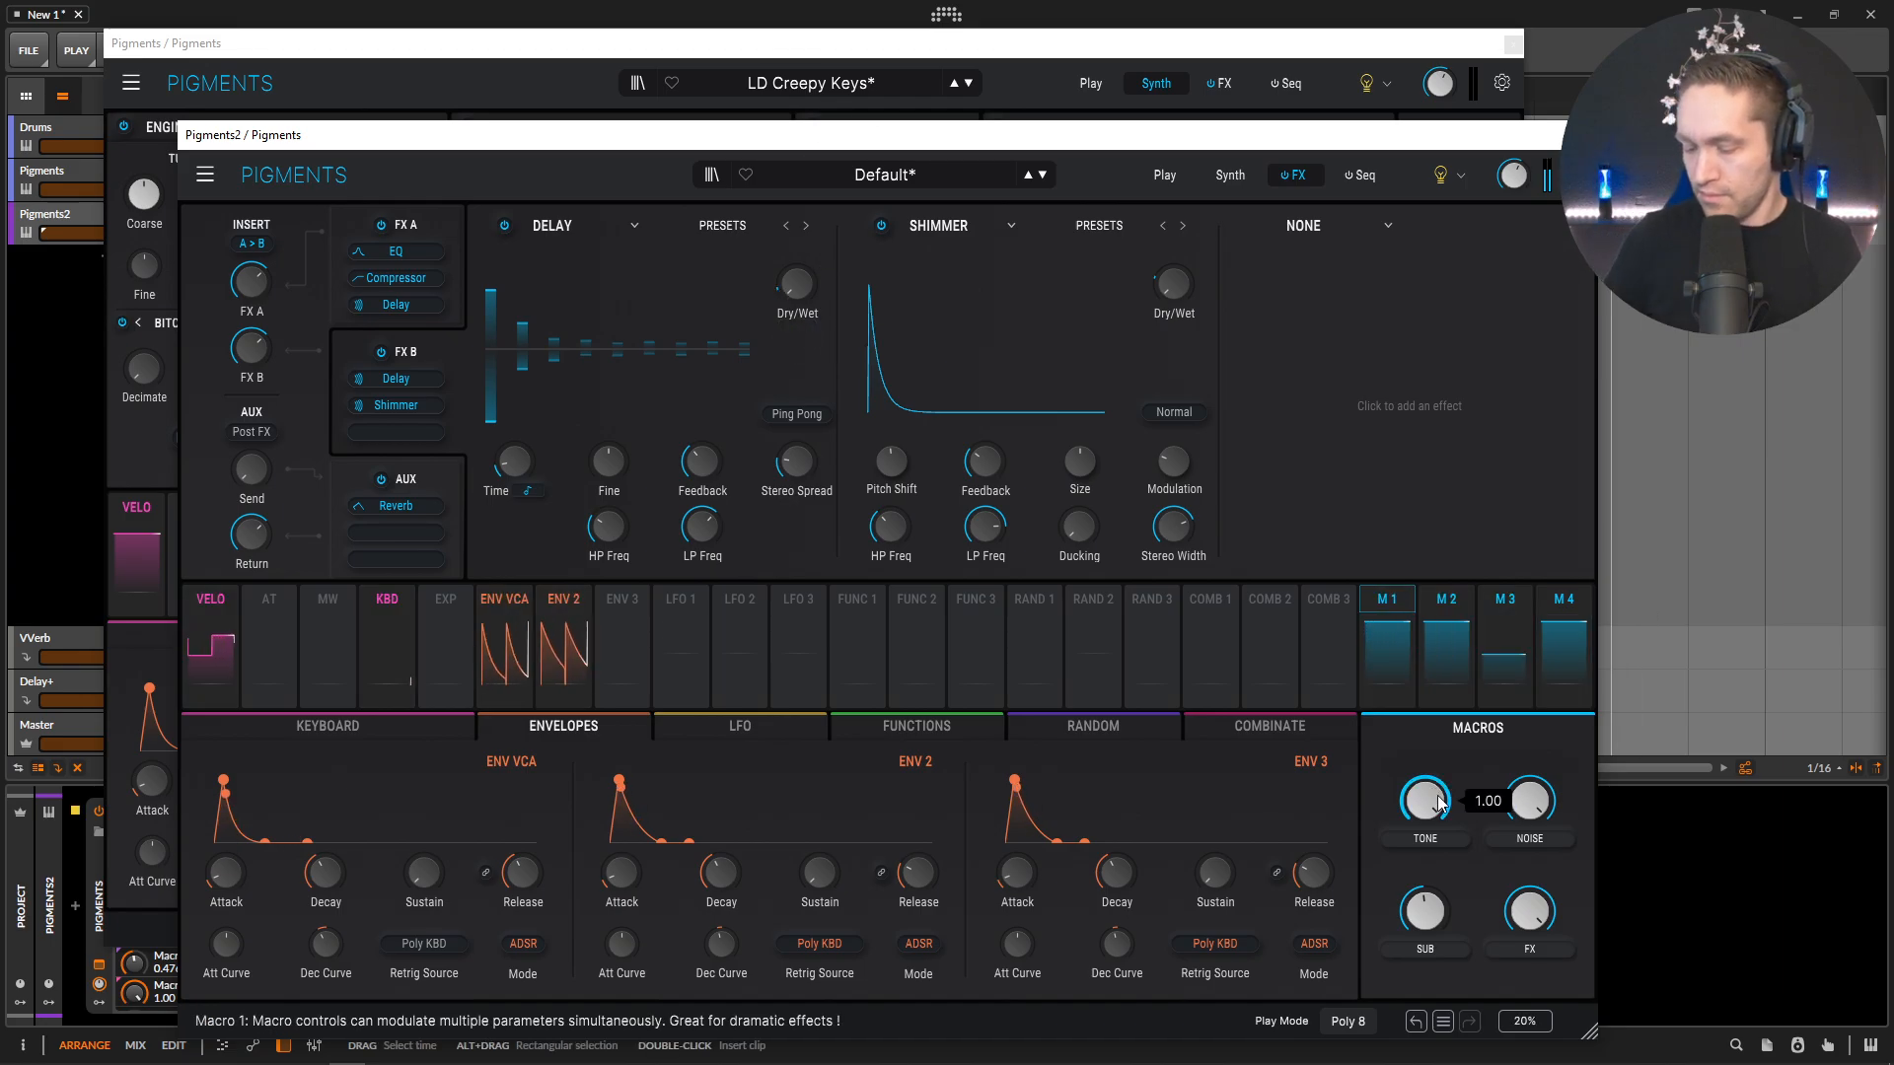